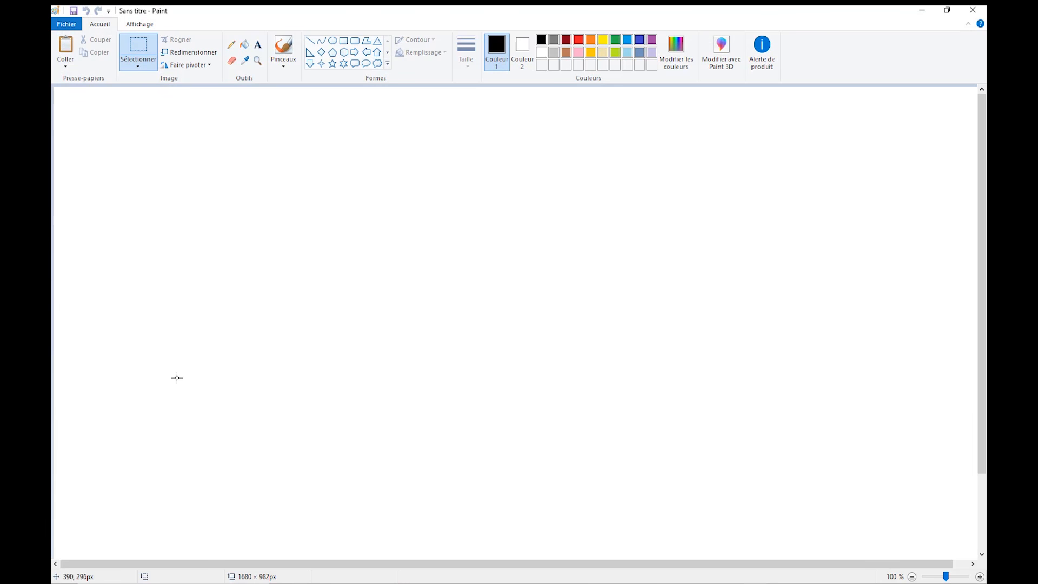
Open Paint and paste the captured floor plan screenshot onto the blank canvas.
{"action": "key", "text": "super"}
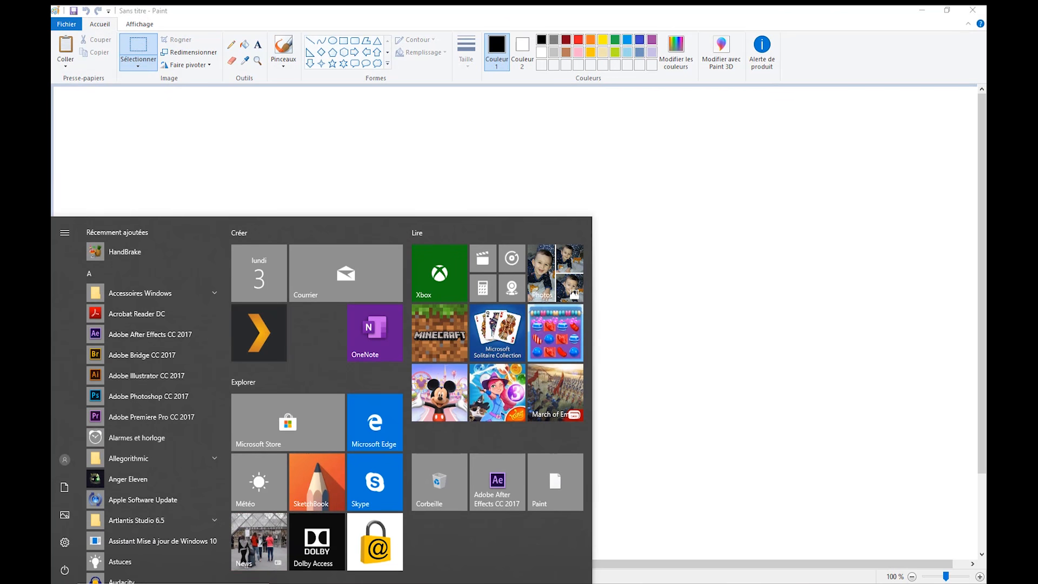
{"action": "type", "text": "paint"}
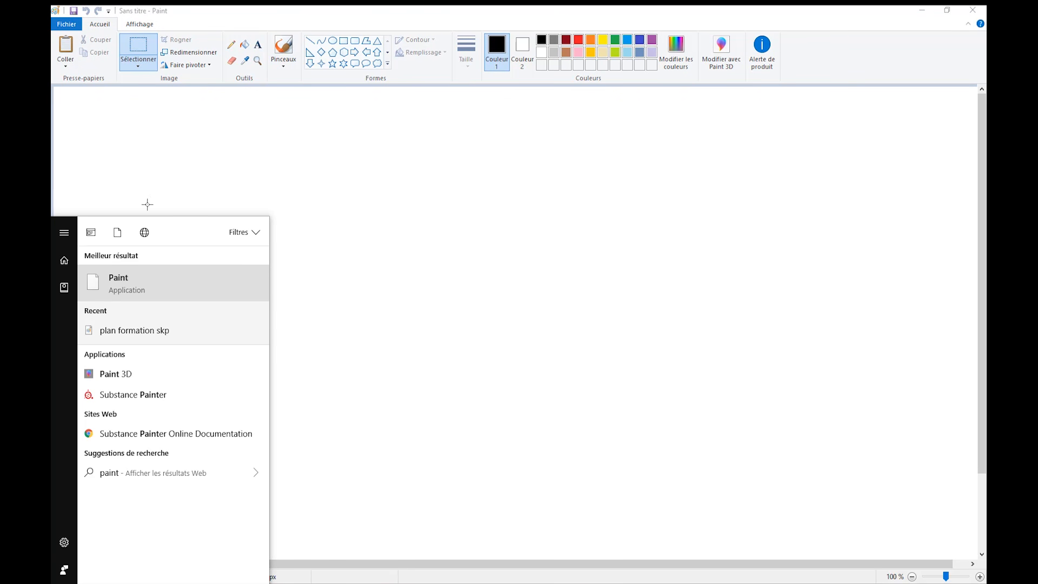
{"action": "left_click", "coordinate": [112, 291]}
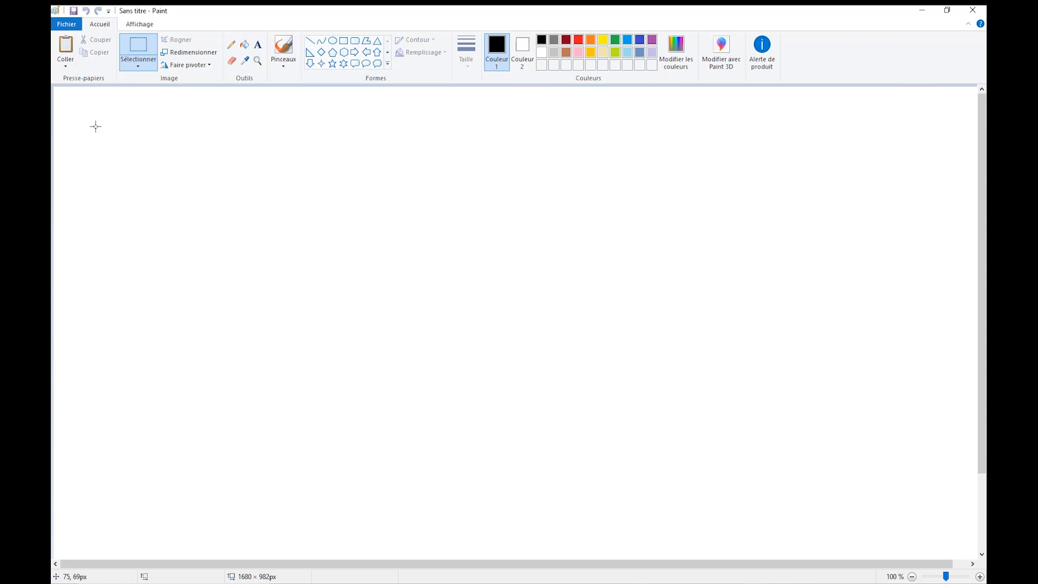
{"action": "key", "text": "ctrl+v"}
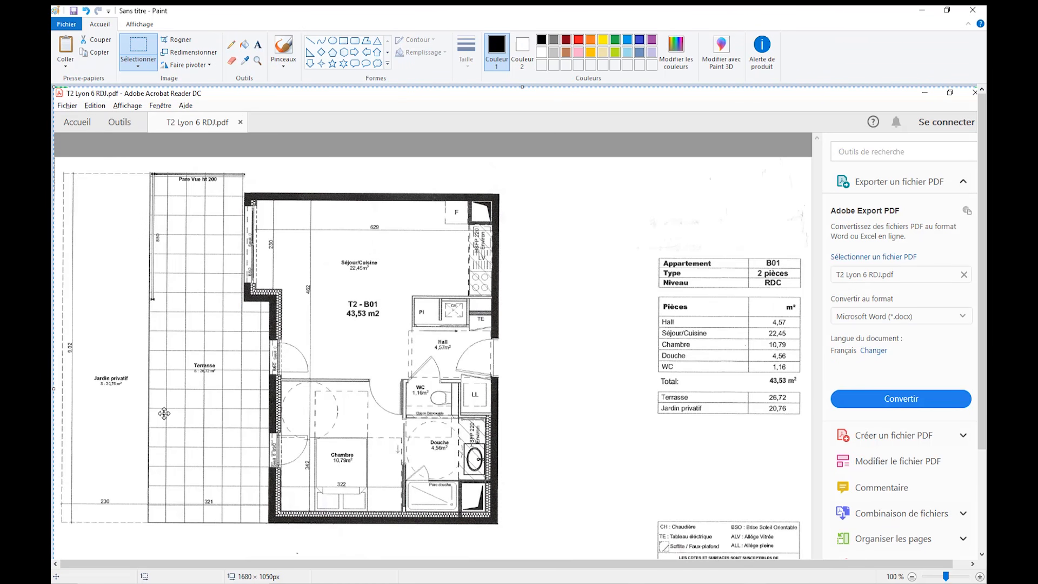
Start saving the pasted image under a new name and open the "plan appart" folder on the desktop (Bureau).
{"action": "left_click", "coordinate": [67, 25]}
{"action": "left_click", "coordinate": [107, 145]}
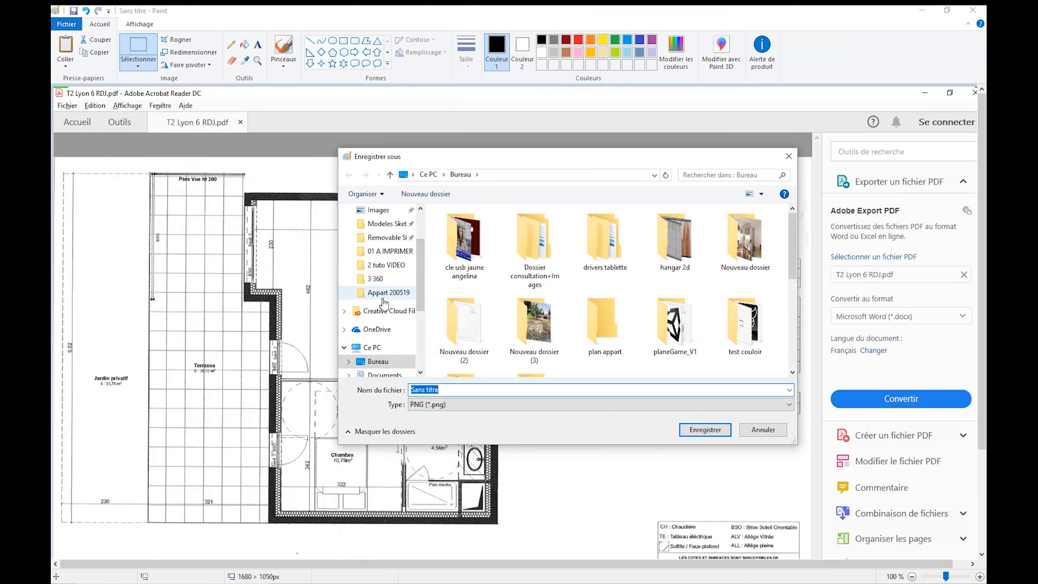
{"action": "left_click", "coordinate": [381, 362]}
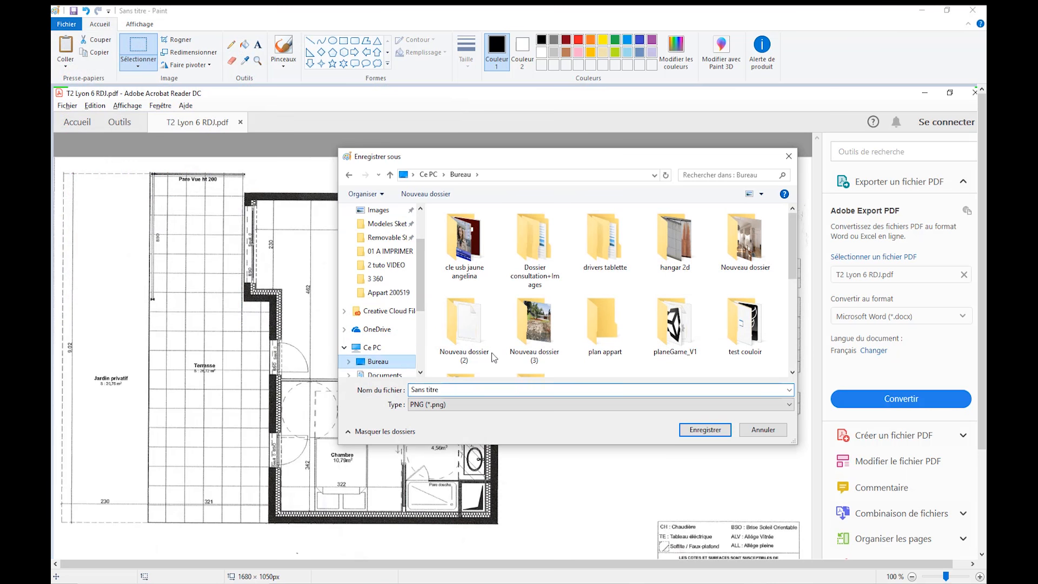
{"action": "double_click", "coordinate": [604, 326]}
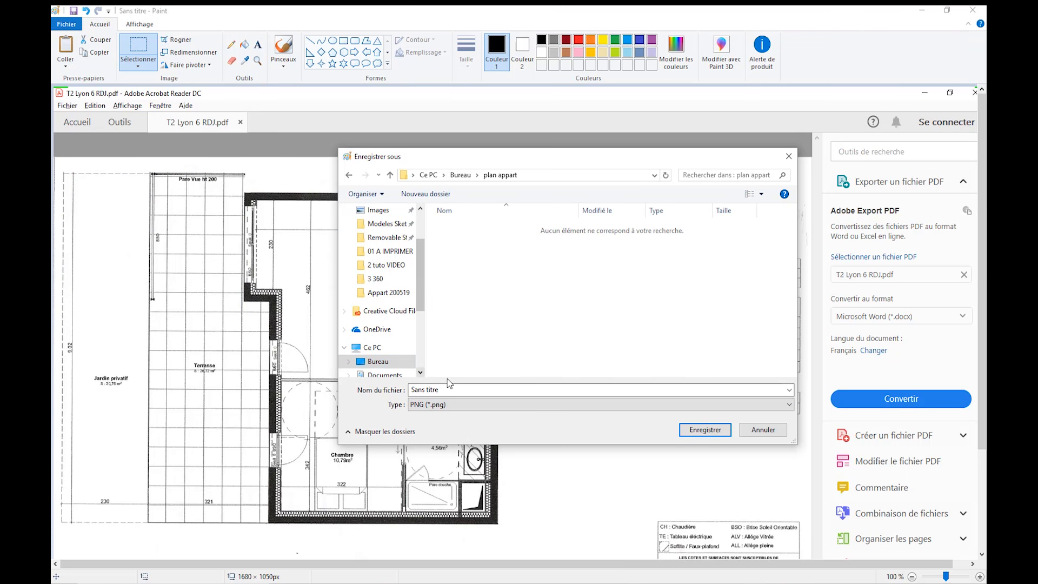
Name the file "plan du T2", set its format to JPEG and save it.
{"action": "left_click_drag", "start_coordinate": [457, 391], "coordinate": [373, 392]}
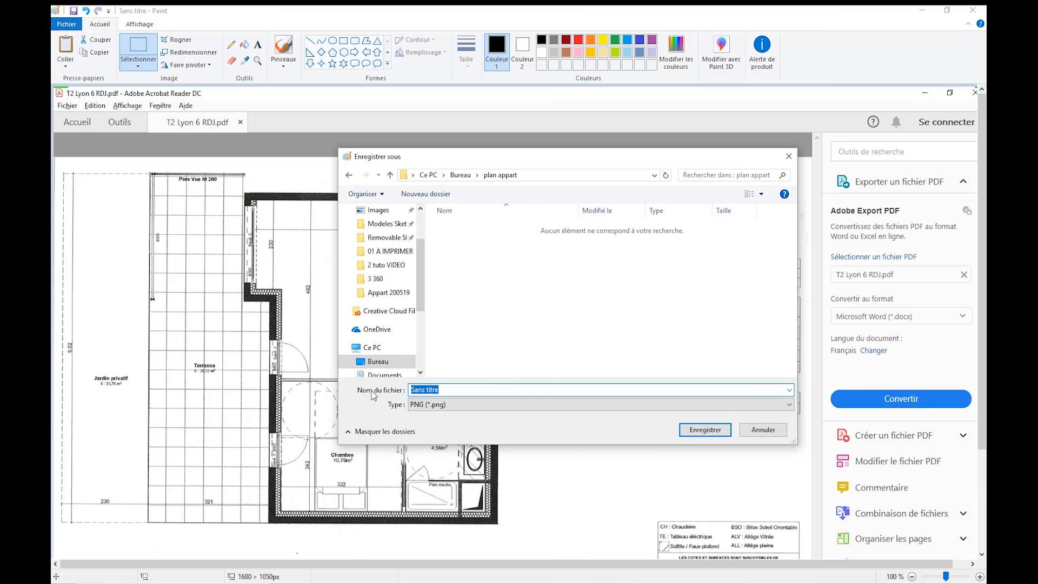
{"action": "type", "text": "plan du T2"}
{"action": "left_click", "coordinate": [462, 406]}
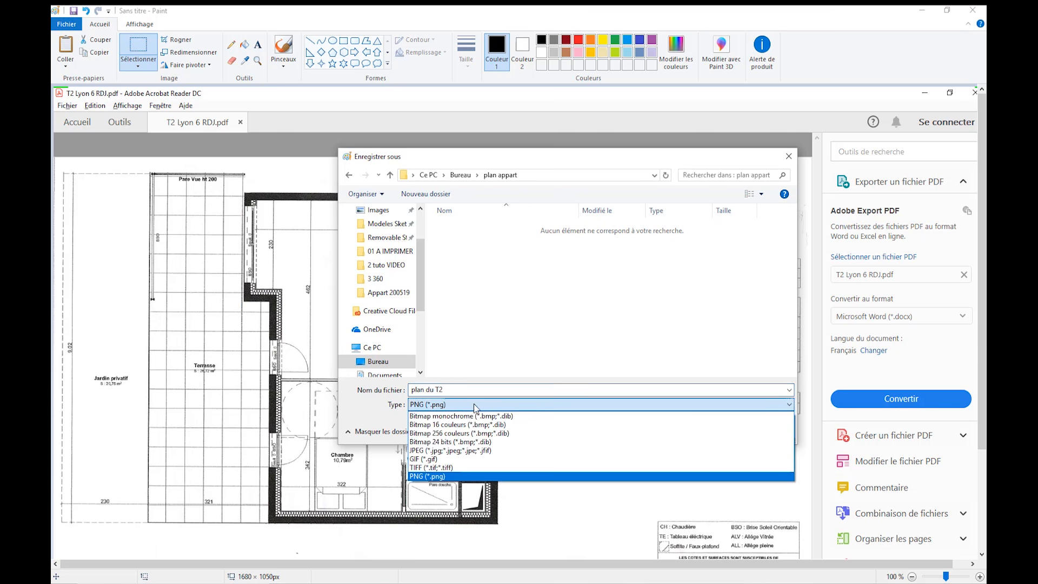
{"action": "left_click", "coordinate": [430, 406]}
{"action": "left_click", "coordinate": [430, 407]}
{"action": "left_click", "coordinate": [436, 456]}
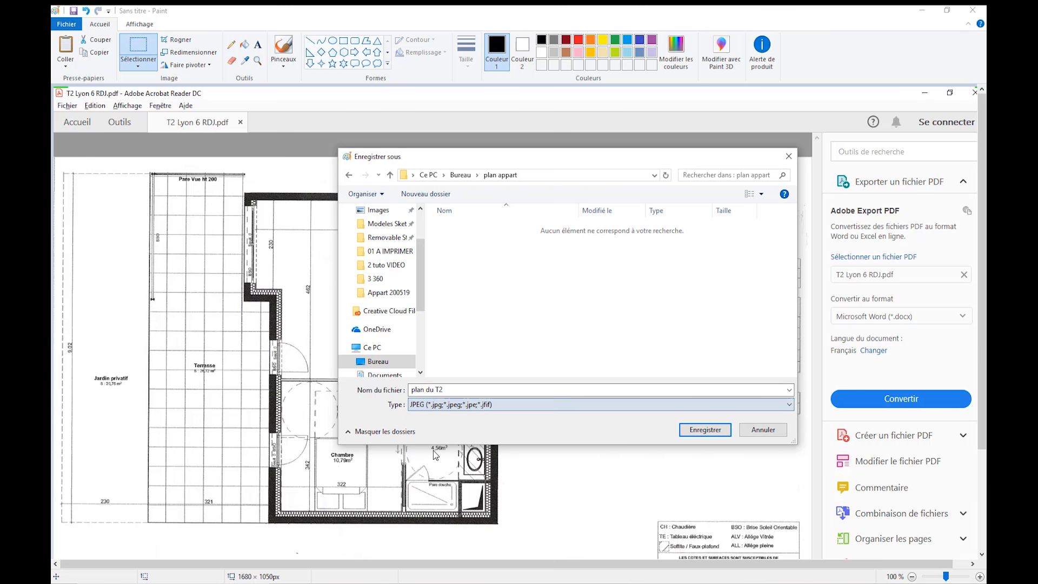
{"action": "left_click", "coordinate": [705, 430]}
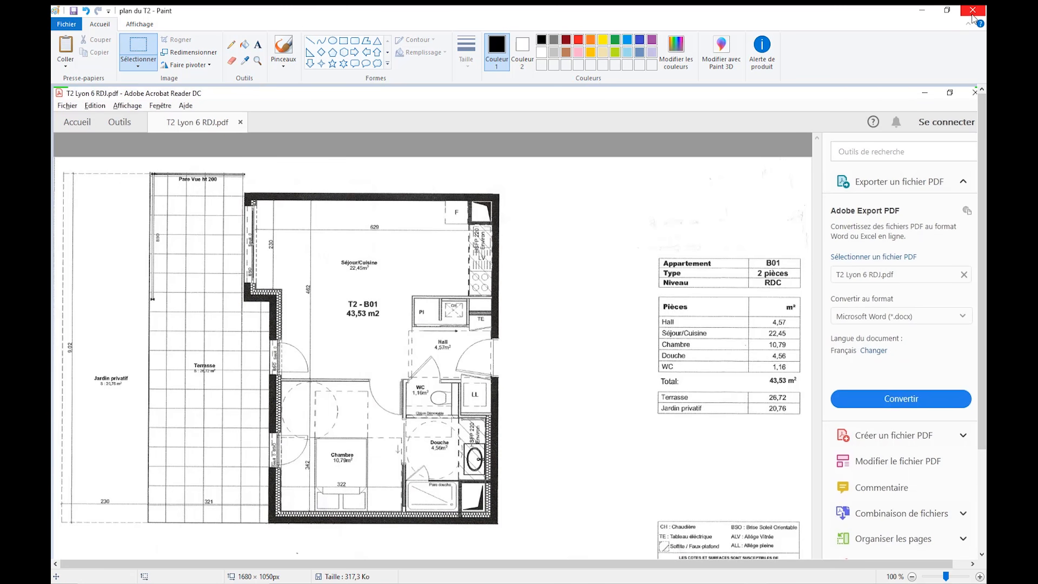
Close Paint, switch to SketchUp and begin importing a file.
{"action": "left_click", "coordinate": [973, 9]}
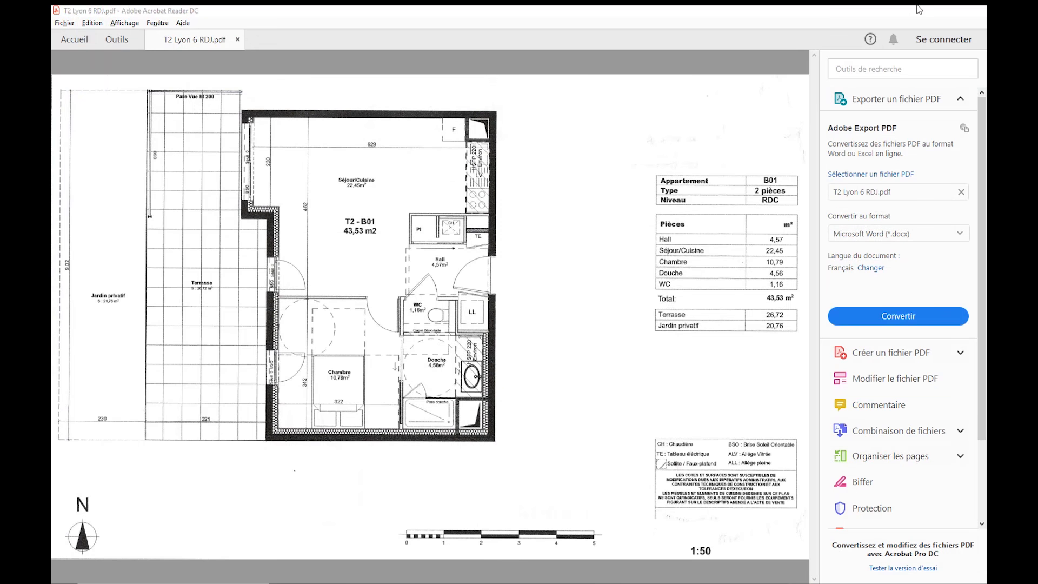
{"action": "left_click", "coordinate": [922, 10]}
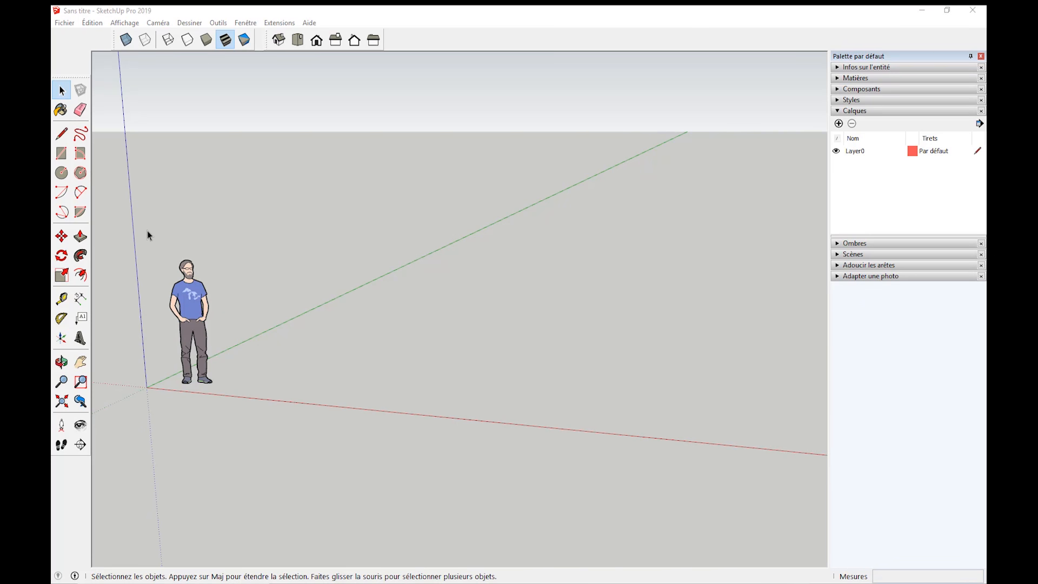
{"action": "left_click", "coordinate": [64, 24]}
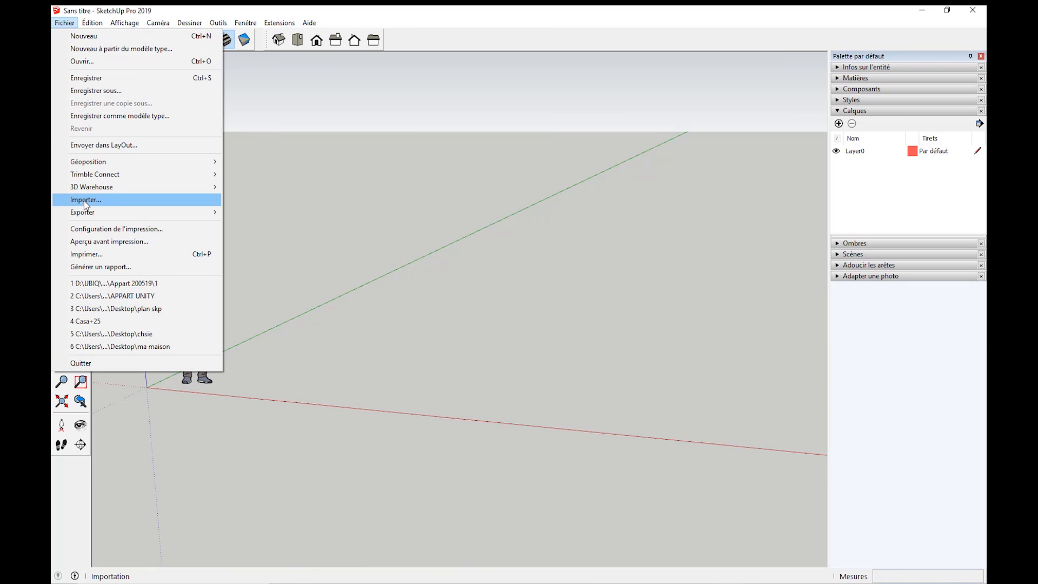
{"action": "left_click", "coordinate": [101, 199]}
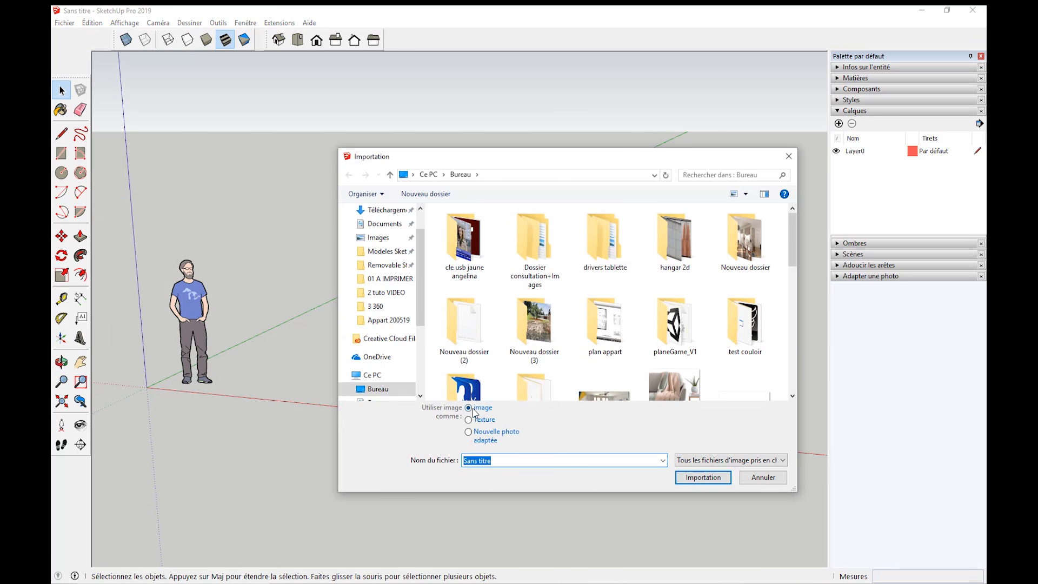
Filter the import for SketchUp files (*.skp) and open the "plan appart" folder on the desktop.
{"action": "left_click", "coordinate": [697, 461]}
{"action": "left_click", "coordinate": [701, 472]}
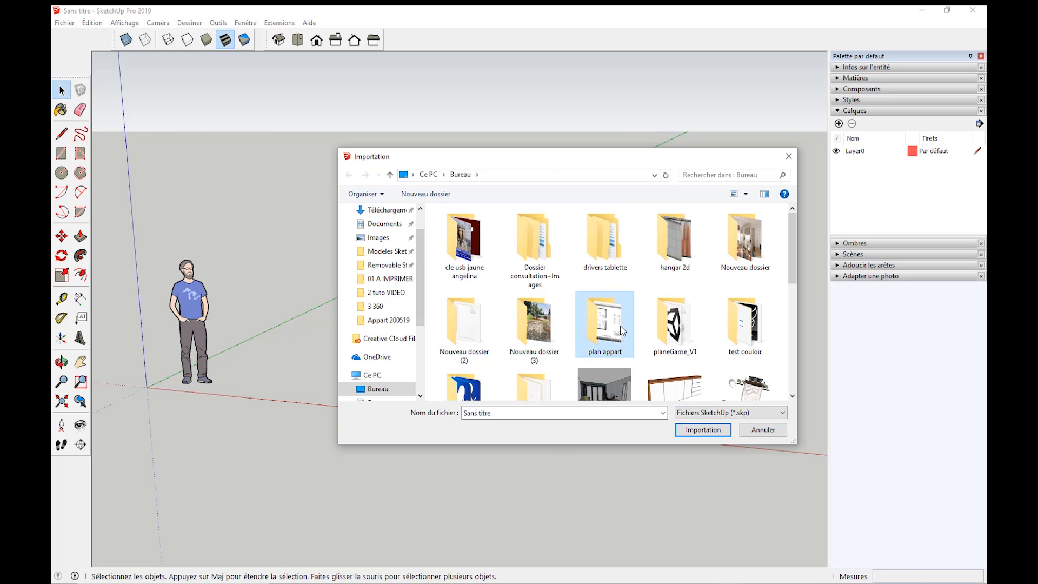
{"action": "scroll", "coordinate": [620, 326], "scroll_direction": "down", "scroll_amount": 3}
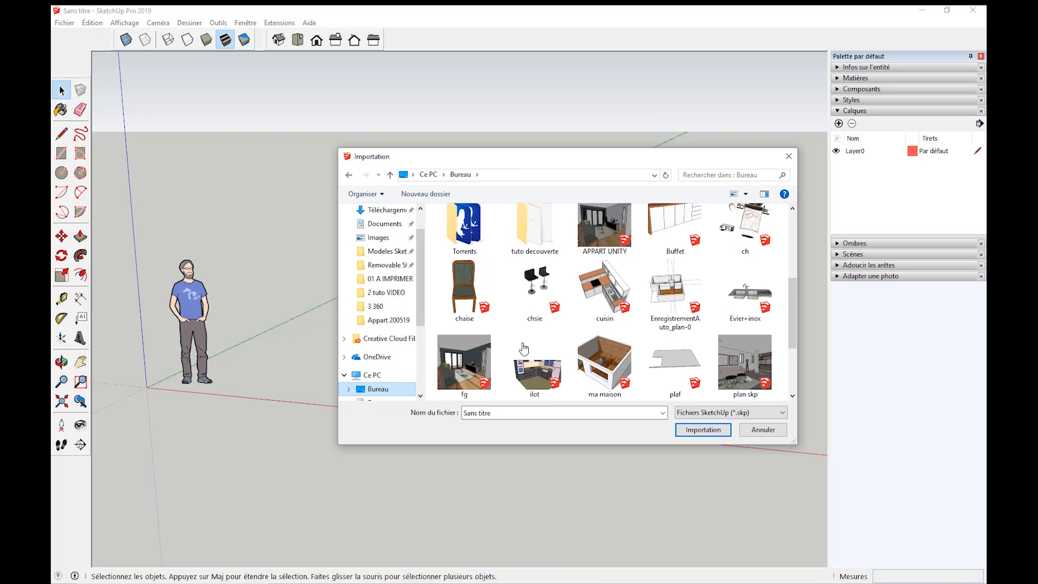
{"action": "scroll", "coordinate": [523, 348], "scroll_direction": "down", "scroll_amount": 1}
{"action": "scroll", "coordinate": [536, 307], "scroll_direction": "up", "scroll_amount": 3}
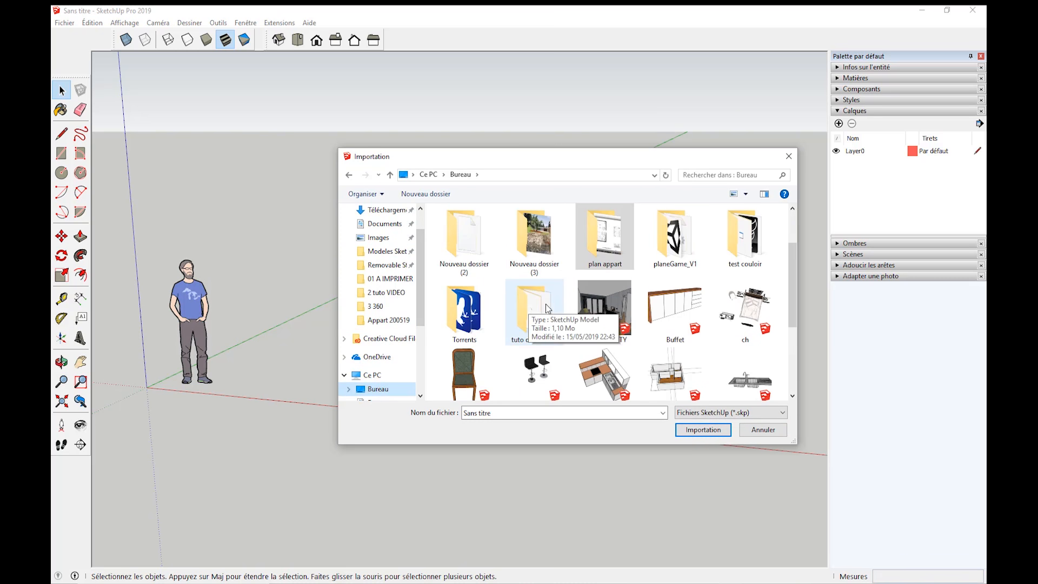
{"action": "double_click", "coordinate": [610, 251]}
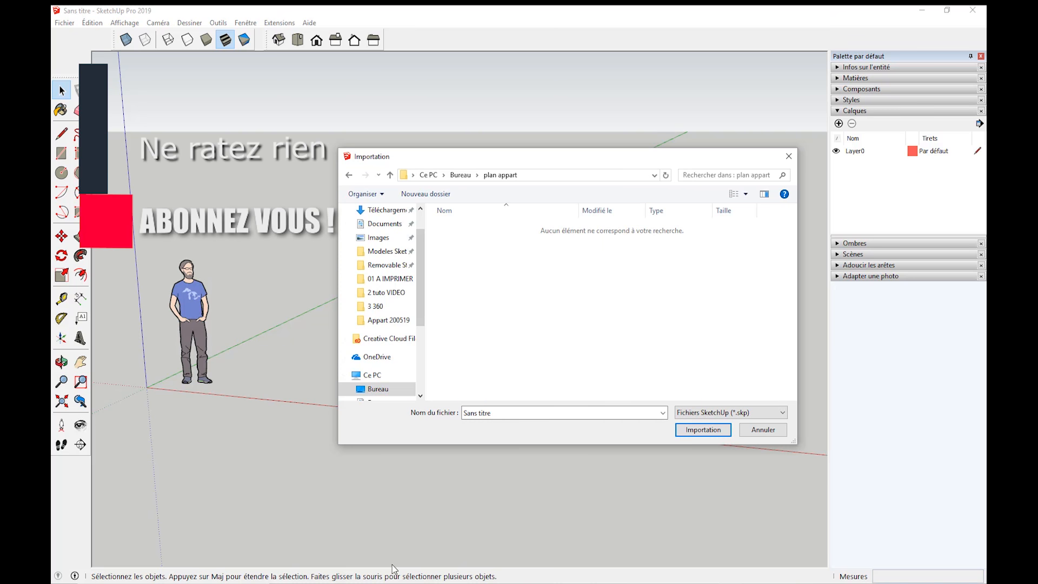
Check the contents of the "plan appart" folder in File Explorer and return to the SketchUp import.
{"action": "key", "text": "alt+Tab"}
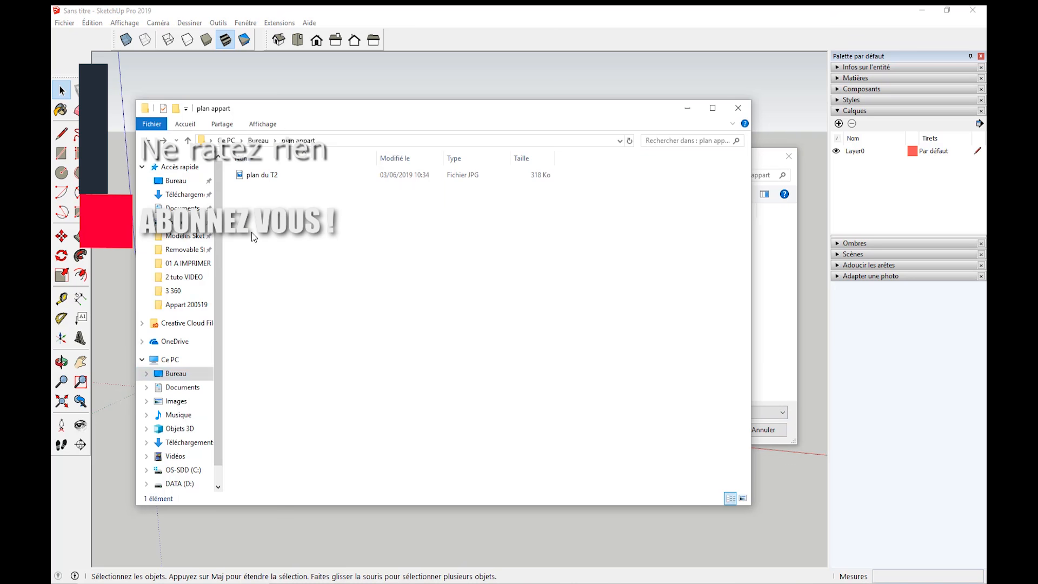
{"action": "left_click_drag", "start_coordinate": [428, 121], "coordinate": [305, 126]}
{"action": "left_click", "coordinate": [710, 272]}
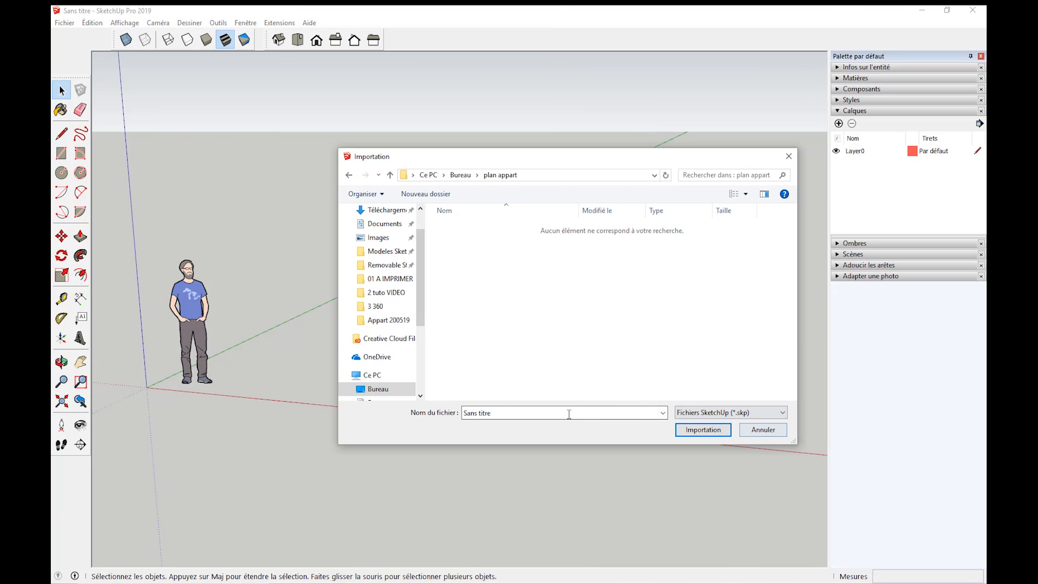
Set the import filter to all supported image files and import "plan du T2" as an image.
{"action": "left_click", "coordinate": [744, 414]}
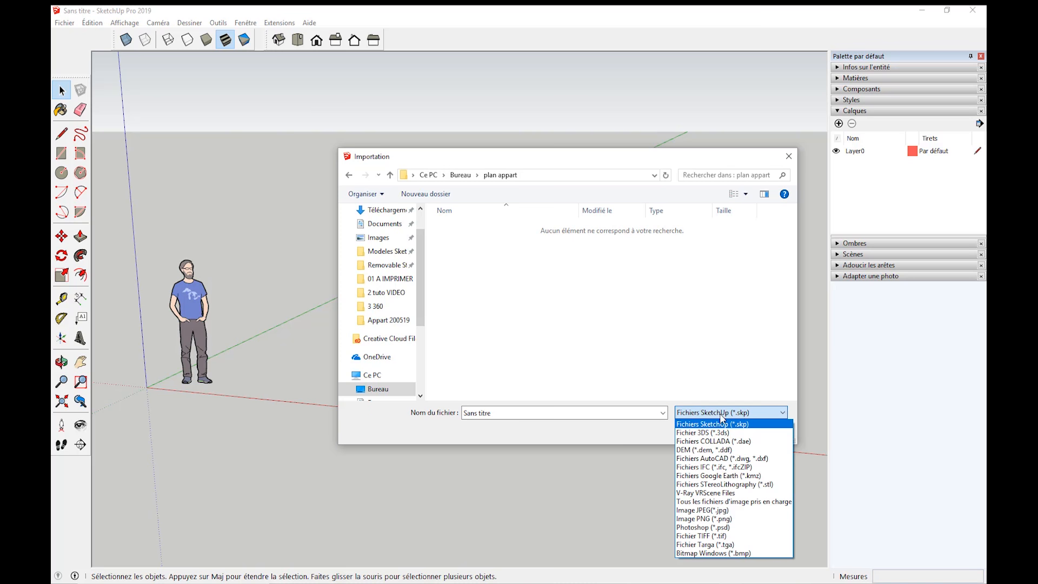
{"action": "left_click", "coordinate": [774, 503]}
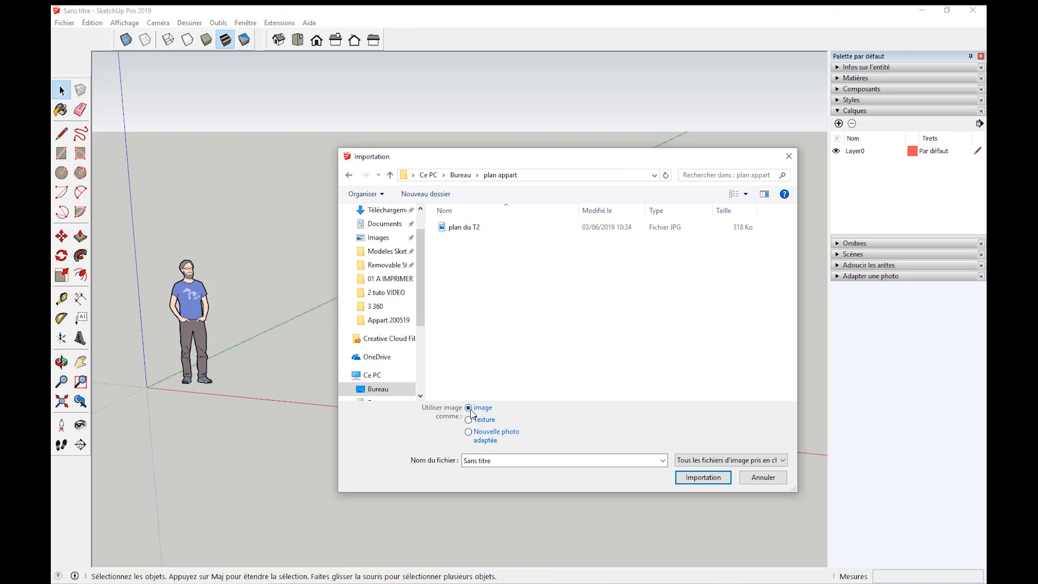
{"action": "left_click", "coordinate": [455, 227]}
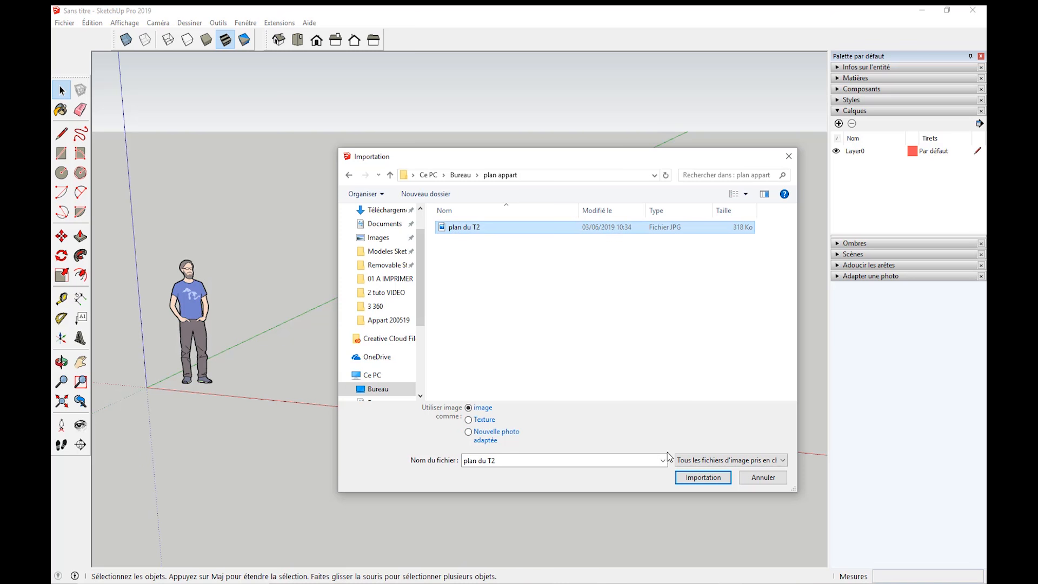
{"action": "left_click", "coordinate": [703, 478]}
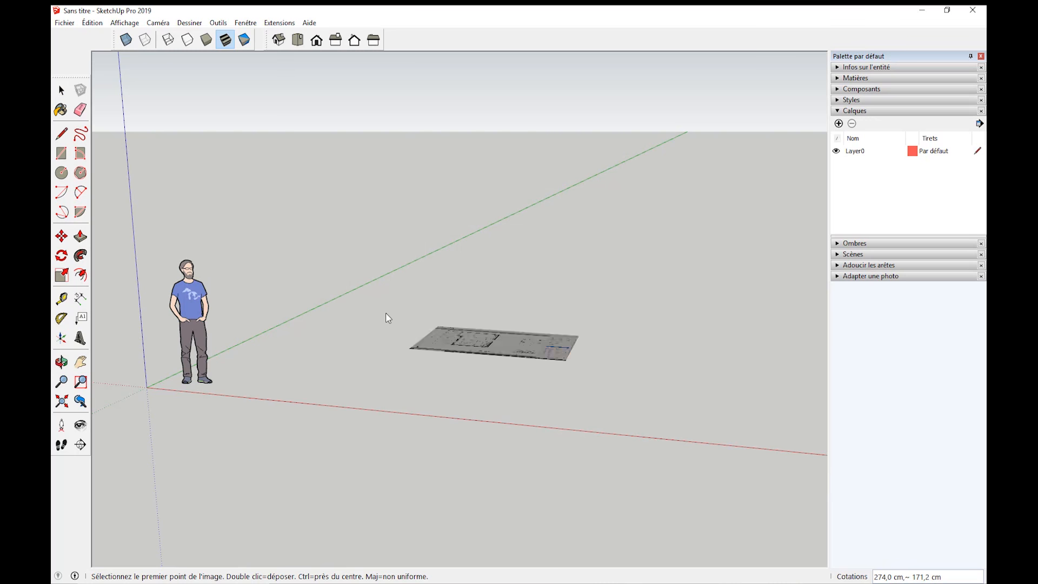
Place the plan image flat on the ground around the origin, enlarging it well beyond the human figure.
{"action": "middle_click_drag", "start_coordinate": [387, 318], "coordinate": [405, 536]}
{"action": "middle_click_drag", "start_coordinate": [219, 357], "coordinate": [395, 308]}
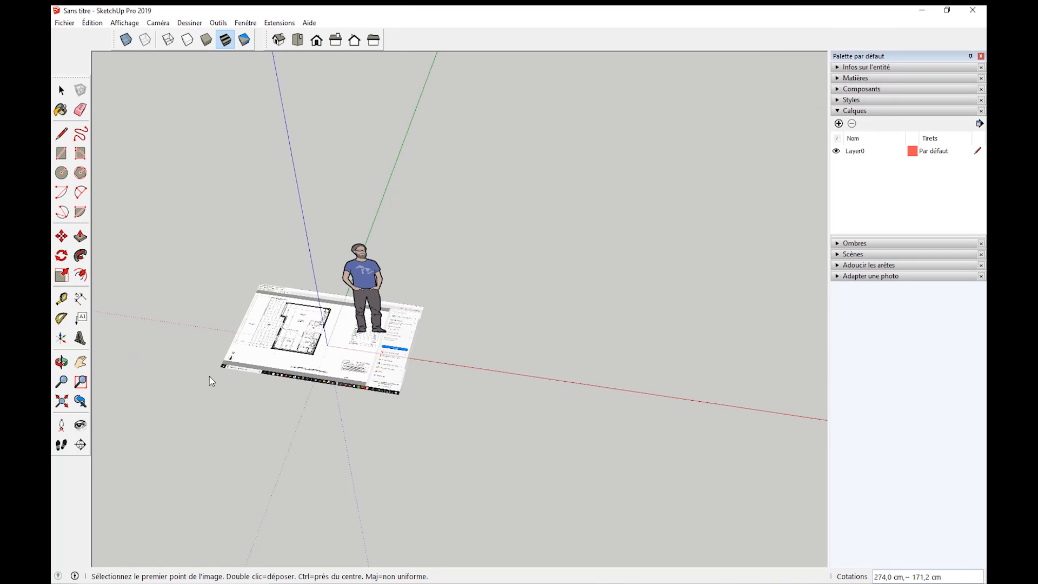
{"action": "left_click", "coordinate": [185, 393]}
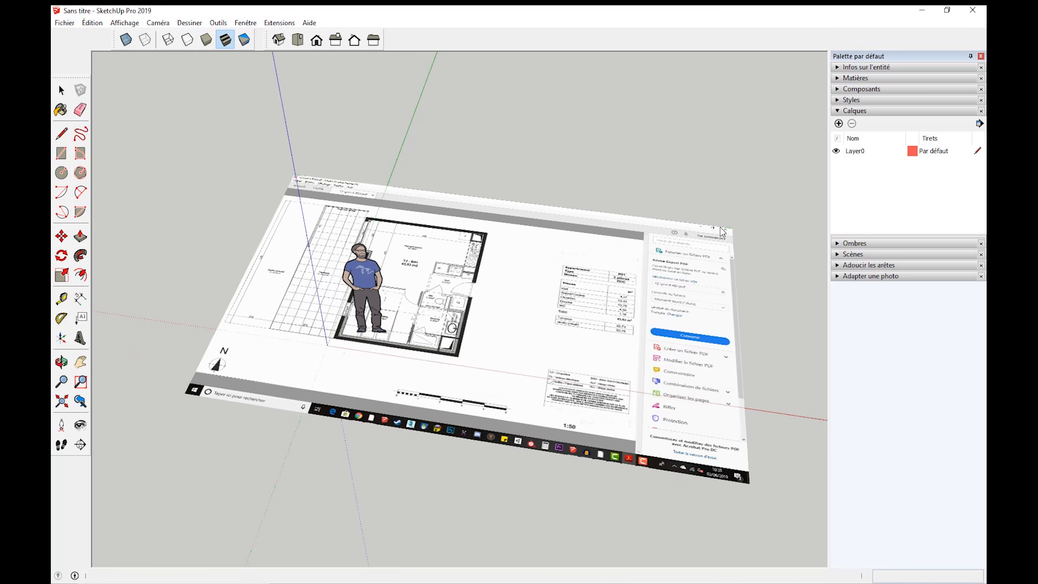
{"action": "left_click", "coordinate": [732, 228]}
Examine the placed plan up close and compare it with the original PDF in Acrobat Reader.
{"action": "middle_click_drag", "start_coordinate": [430, 325], "coordinate": [391, 204]}
{"action": "scroll", "coordinate": [378, 221], "scroll_direction": "up", "scroll_amount": 8}
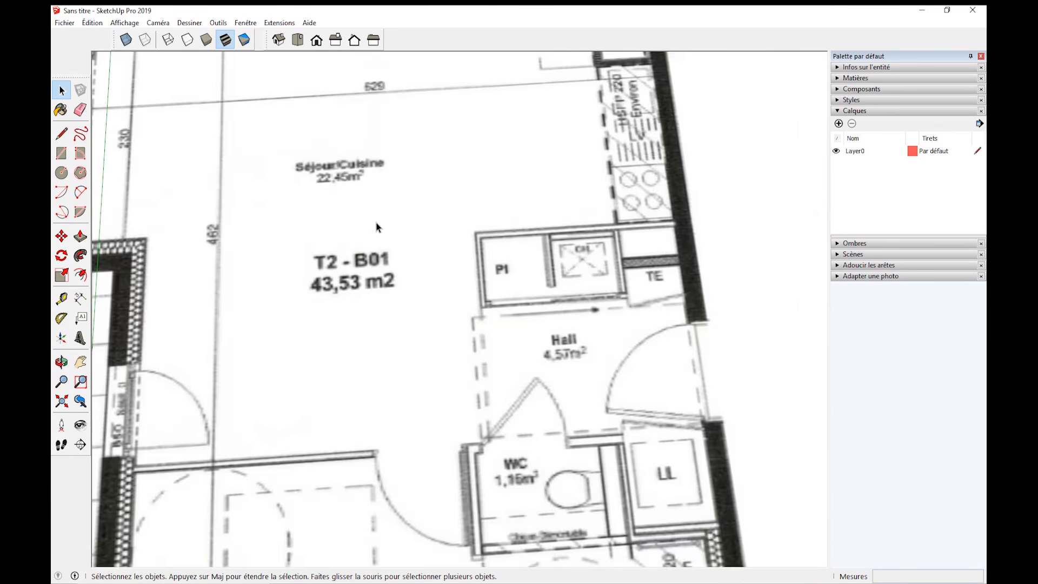
{"action": "scroll", "coordinate": [376, 252], "scroll_direction": "down", "scroll_amount": 5}
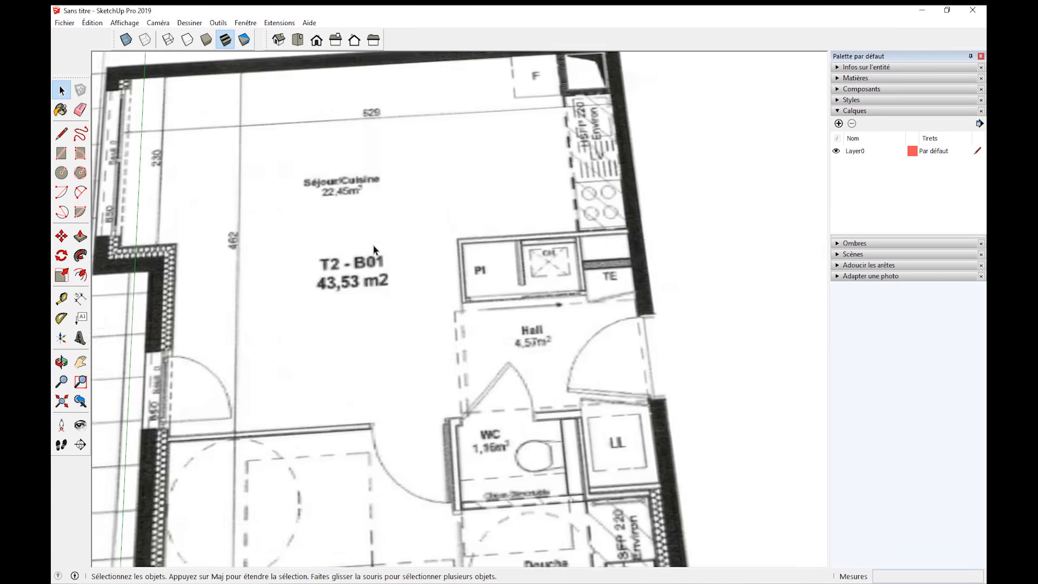
{"action": "middle_click_drag", "start_coordinate": [403, 245], "coordinate": [356, 255]}
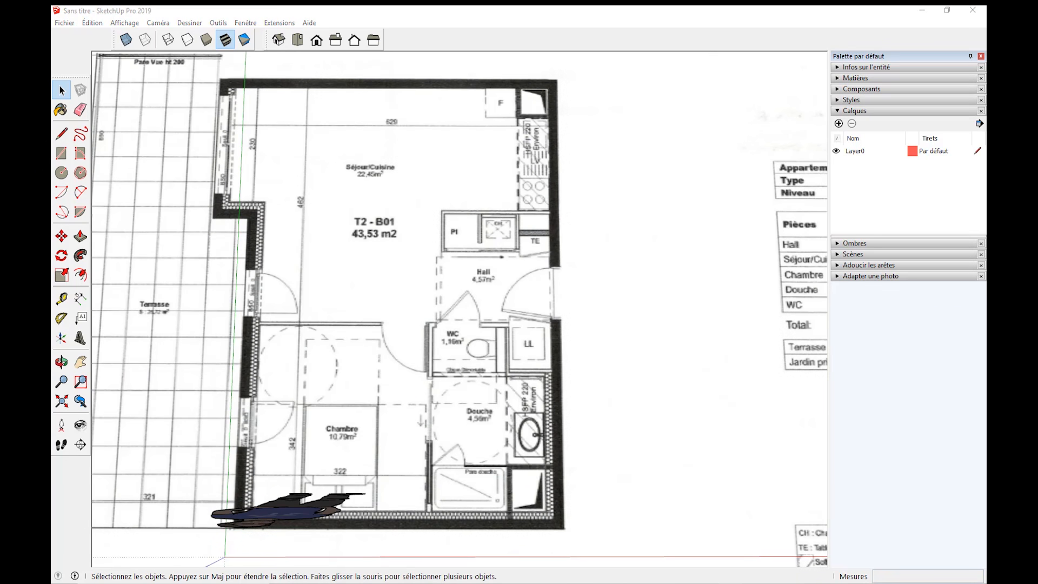
{"action": "key", "text": "alt+Tab"}
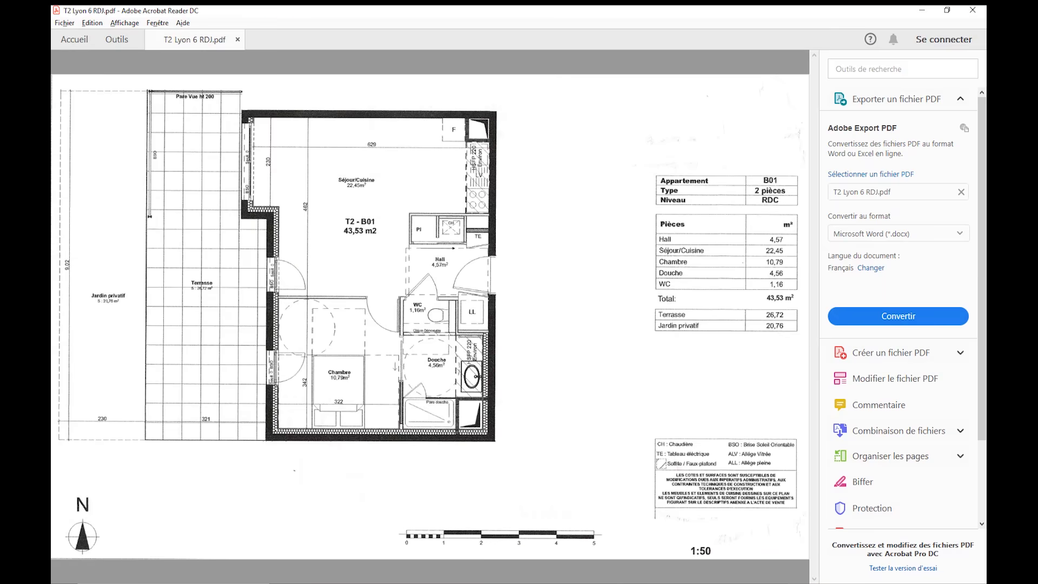
{"action": "left_click", "coordinate": [306, 131]}
{"action": "left_click", "coordinate": [497, 552]}
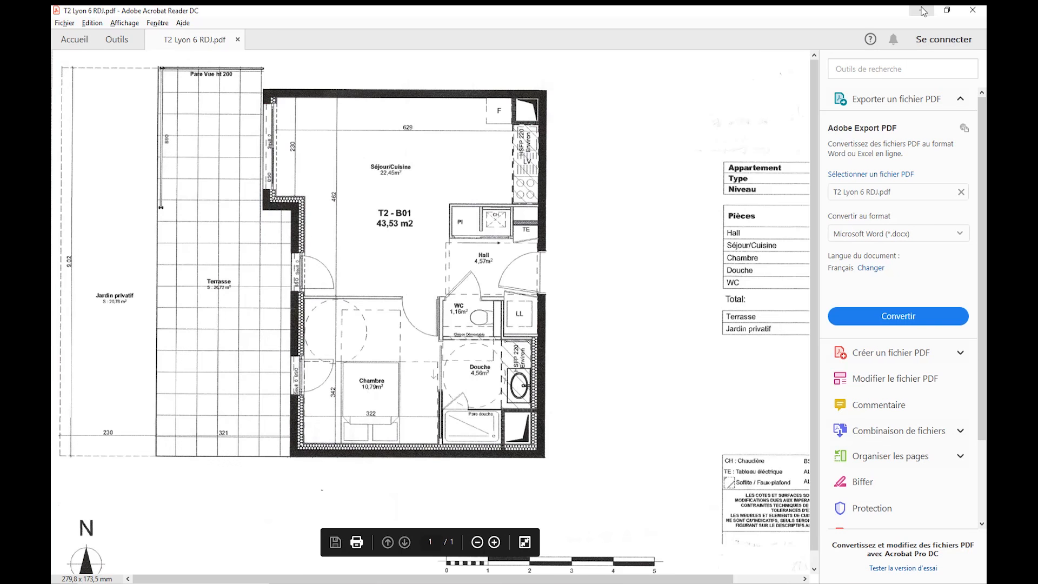
{"action": "left_click", "coordinate": [923, 11]}
Compare the plan's scale with the human figure and examine the 629 dimension across the Séjour/Cuisine room.
{"action": "scroll", "coordinate": [349, 256], "scroll_direction": "down", "scroll_amount": 5}
{"action": "mouse_move", "coordinate": [350, 257]}
{"action": "middle_mouse_down"}
{"action": "mouse_move", "coordinate": [346, 159]}
{"action": "mouse_move", "coordinate": [308, 111]}
{"action": "middle_mouse_up"}
{"action": "scroll", "coordinate": [358, 286], "scroll_direction": "up", "scroll_amount": 3}
{"action": "middle_click_drag", "start_coordinate": [367, 306], "coordinate": [328, 265]}
{"action": "left_click", "coordinate": [301, 243]}
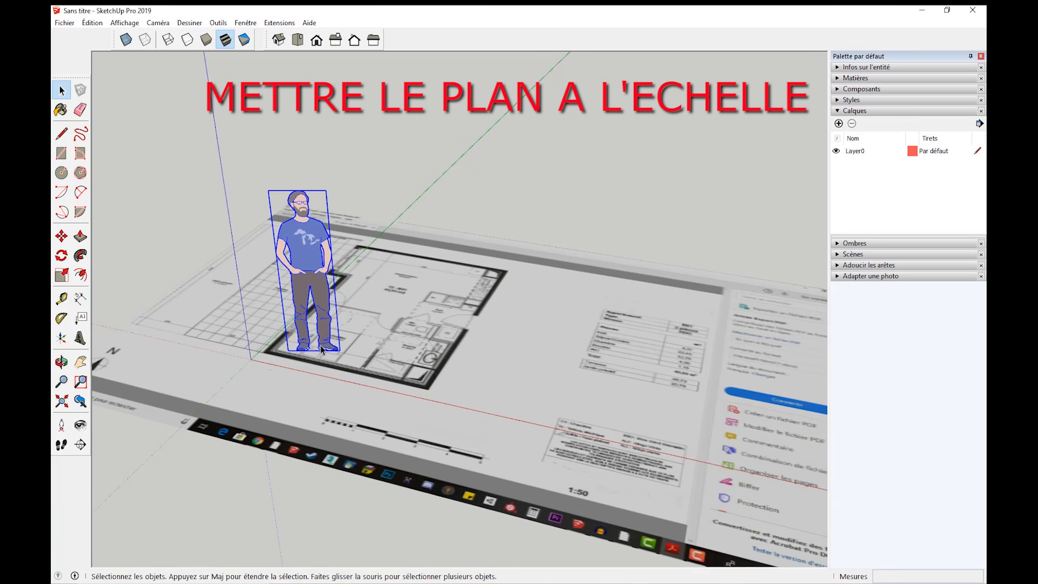
{"action": "middle_click_drag", "start_coordinate": [323, 348], "coordinate": [623, 370]}
{"action": "middle_click_drag", "start_coordinate": [417, 280], "coordinate": [264, 151]}
{"action": "scroll", "coordinate": [294, 243], "scroll_direction": "up", "scroll_amount": 6}
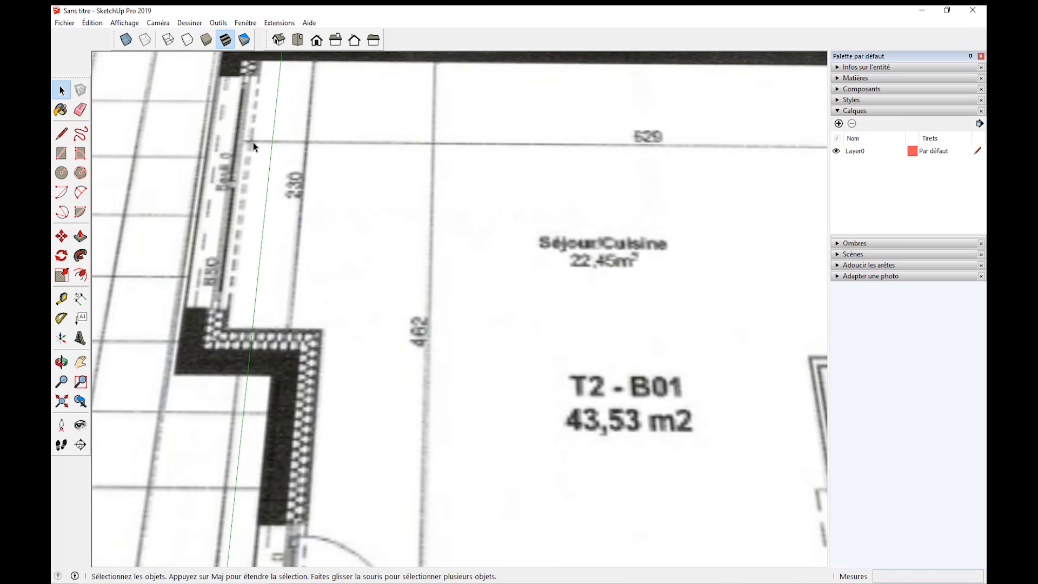
{"action": "middle_click_drag", "start_coordinate": [673, 169], "coordinate": [306, 240], "text": "shift"}
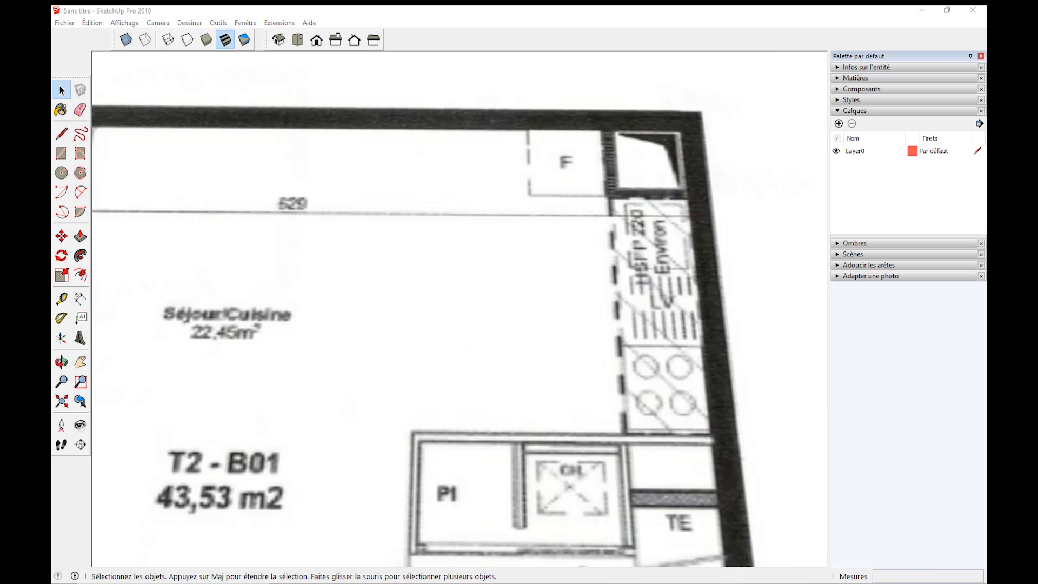
Switch to Acrobat Reader and enlarge the PDF plan to examine the 629 dimension across the Séjour/Cuisine room.
{"action": "key", "text": "alt+Tab"}
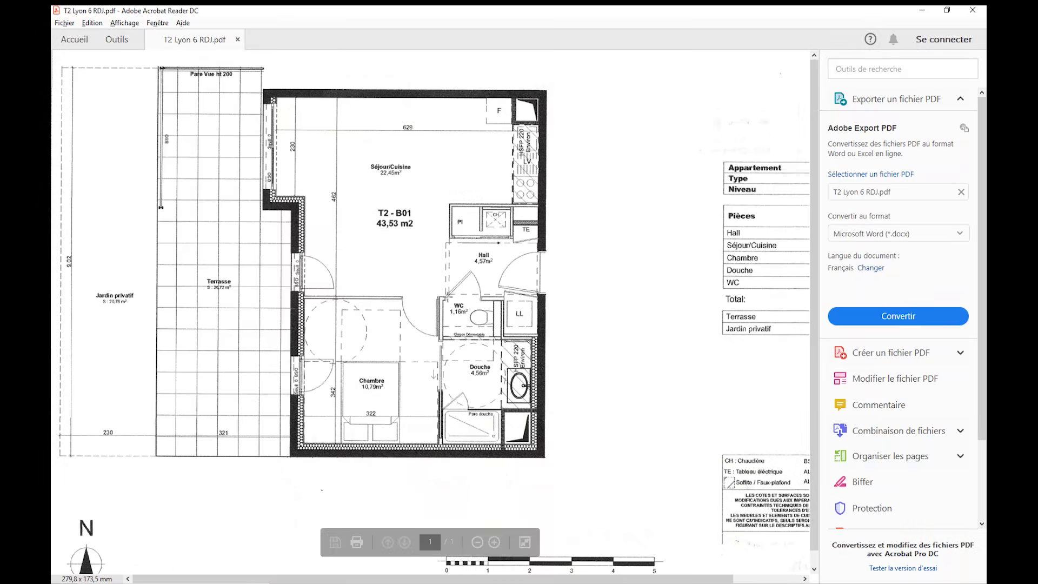
{"action": "left_click", "coordinate": [494, 541]}
{"action": "left_click", "coordinate": [494, 542]}
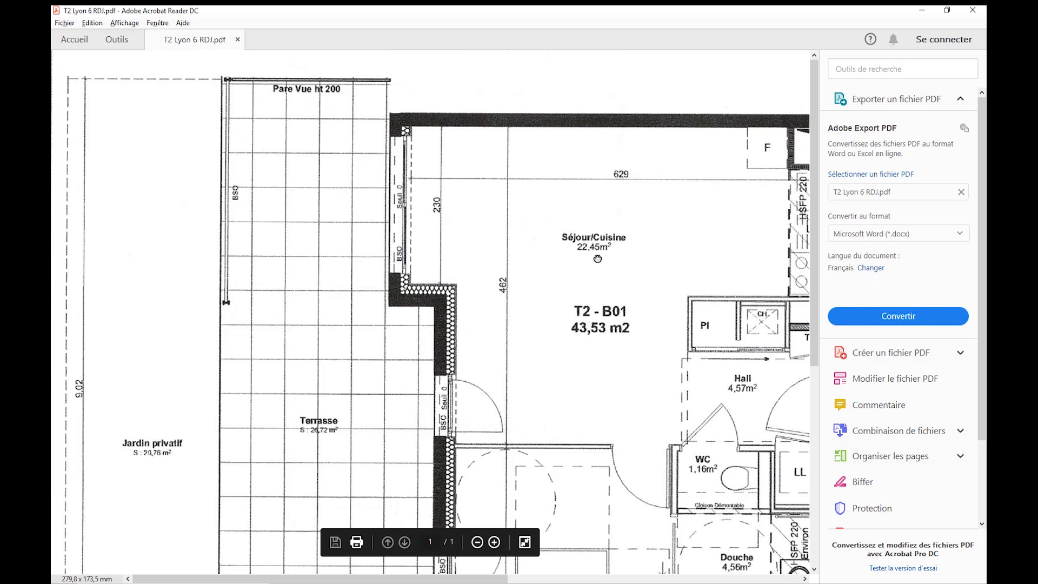
{"action": "scroll", "coordinate": [597, 260], "scroll_direction": "right", "scroll_amount": 5}
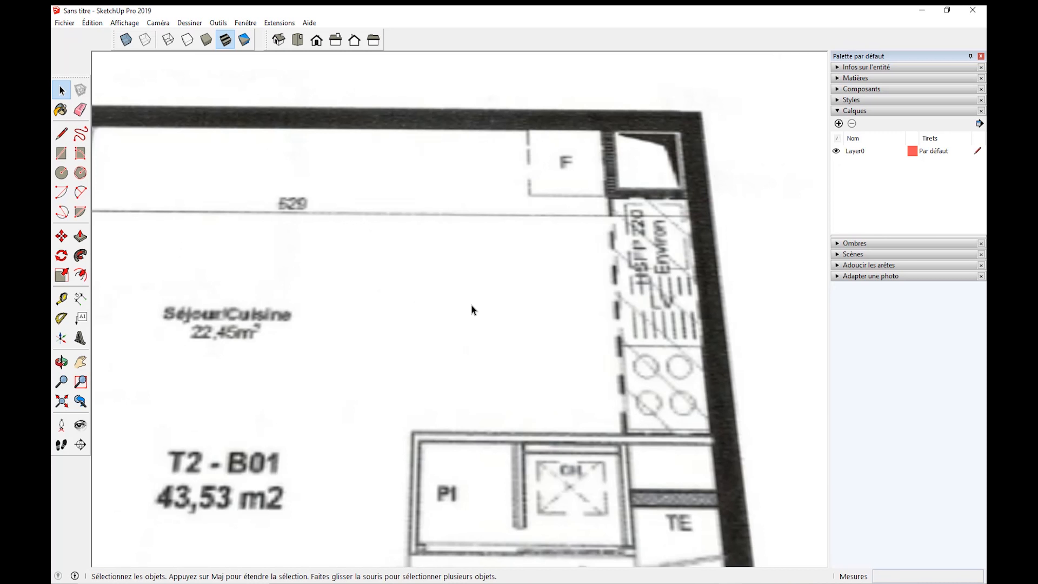
Return to SketchUp and set the model's length units to decimal centimetres in the model information.
{"action": "scroll", "coordinate": [470, 307], "scroll_direction": "down", "scroll_amount": 5}
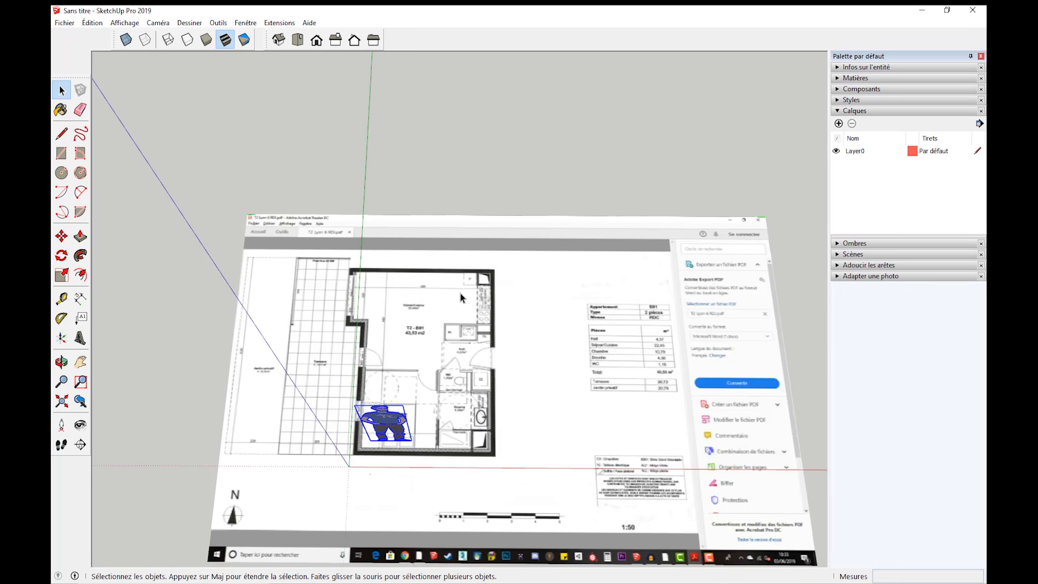
{"action": "scroll", "coordinate": [445, 317], "scroll_direction": "up", "scroll_amount": 3}
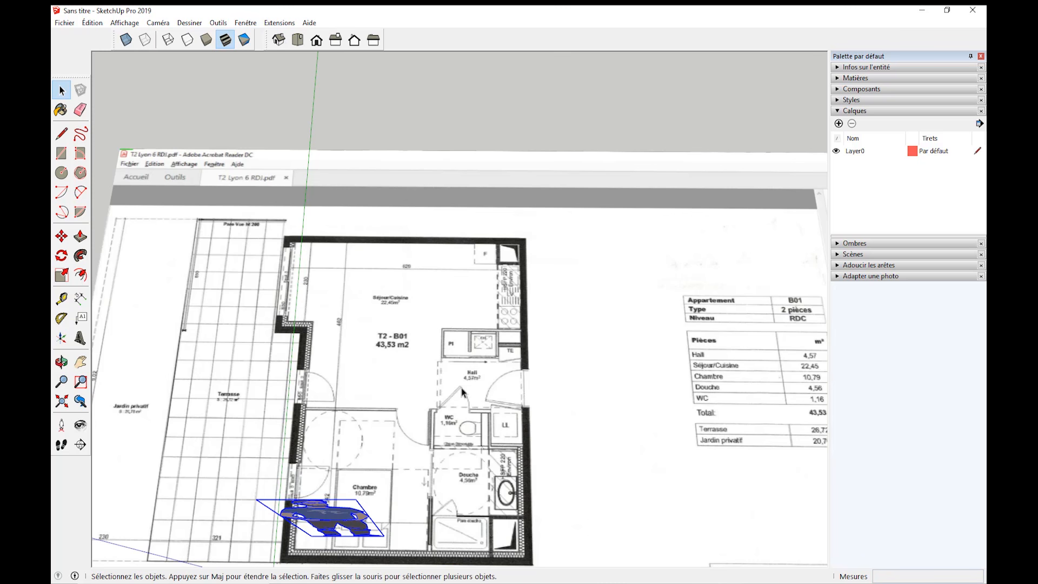
{"action": "left_click", "coordinate": [244, 23]}
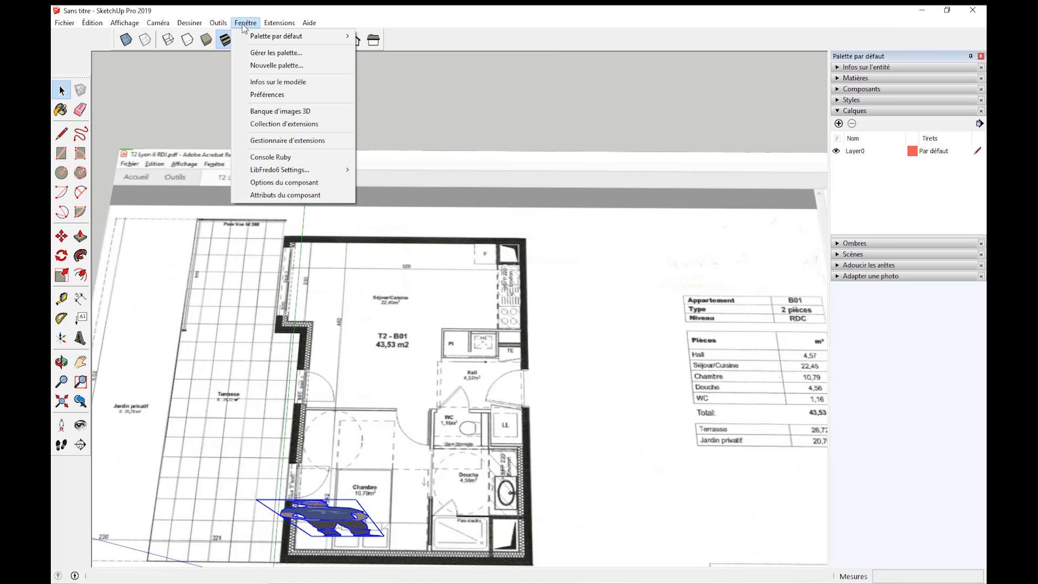
{"action": "left_click", "coordinate": [245, 23]}
{"action": "left_click", "coordinate": [246, 23]}
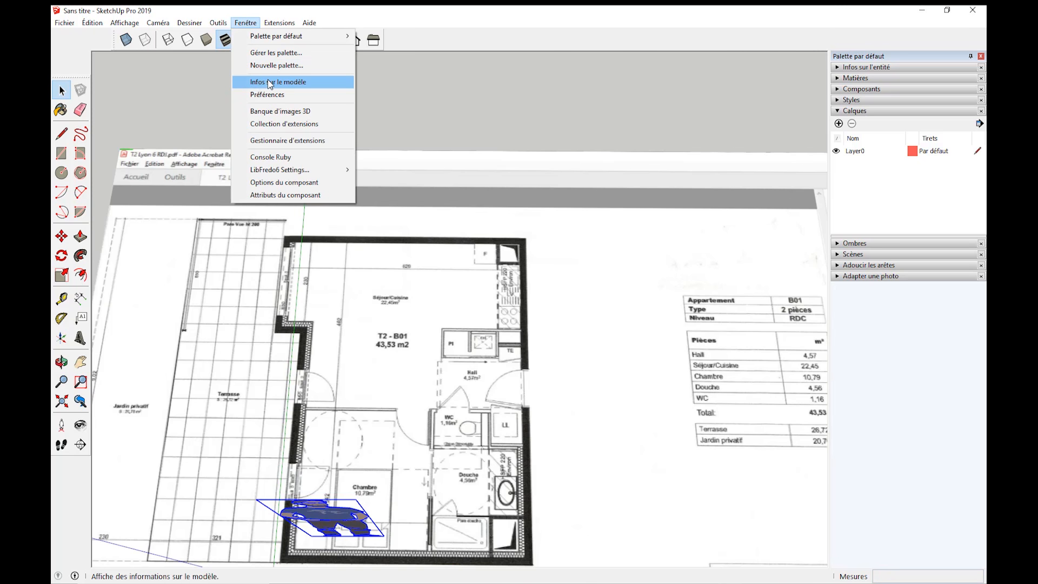
{"action": "left_click", "coordinate": [270, 83]}
{"action": "left_click_drag", "start_coordinate": [454, 128], "coordinate": [586, 90]}
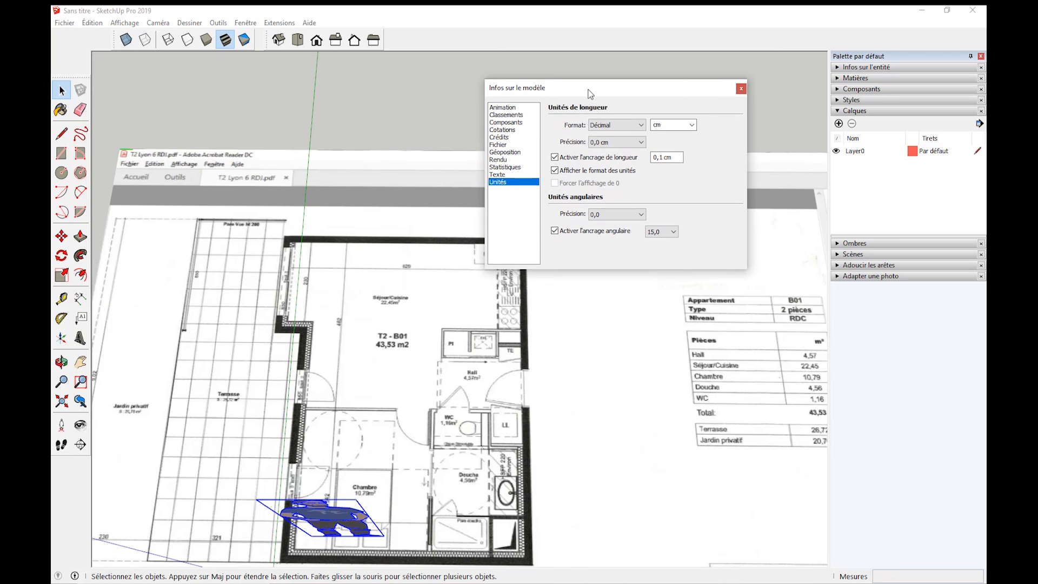
{"action": "left_click", "coordinate": [503, 183]}
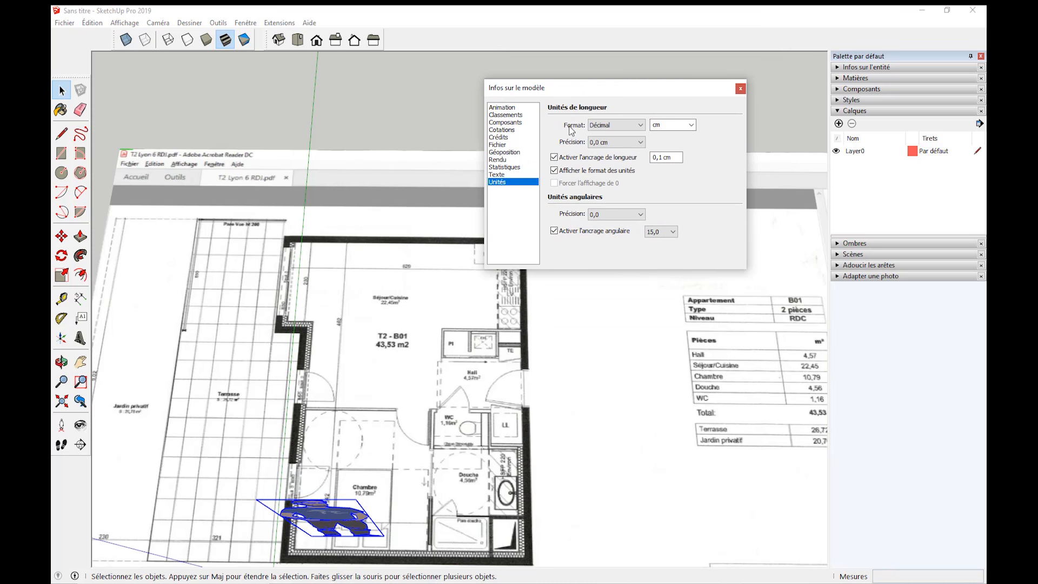
{"action": "left_click", "coordinate": [608, 127]}
{"action": "left_click", "coordinate": [607, 144]}
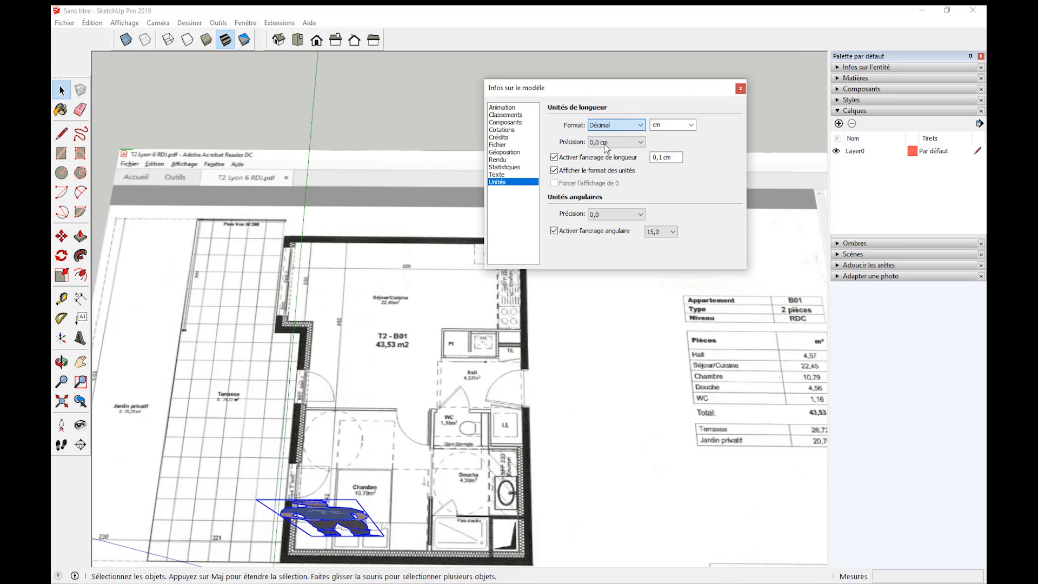
{"action": "left_click", "coordinate": [682, 125]}
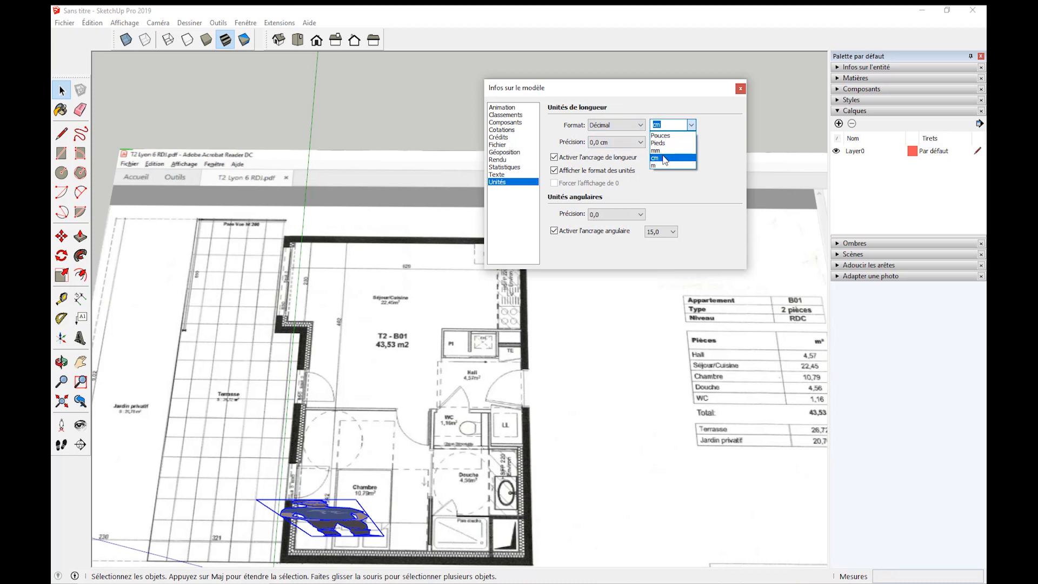
{"action": "left_click", "coordinate": [669, 158]}
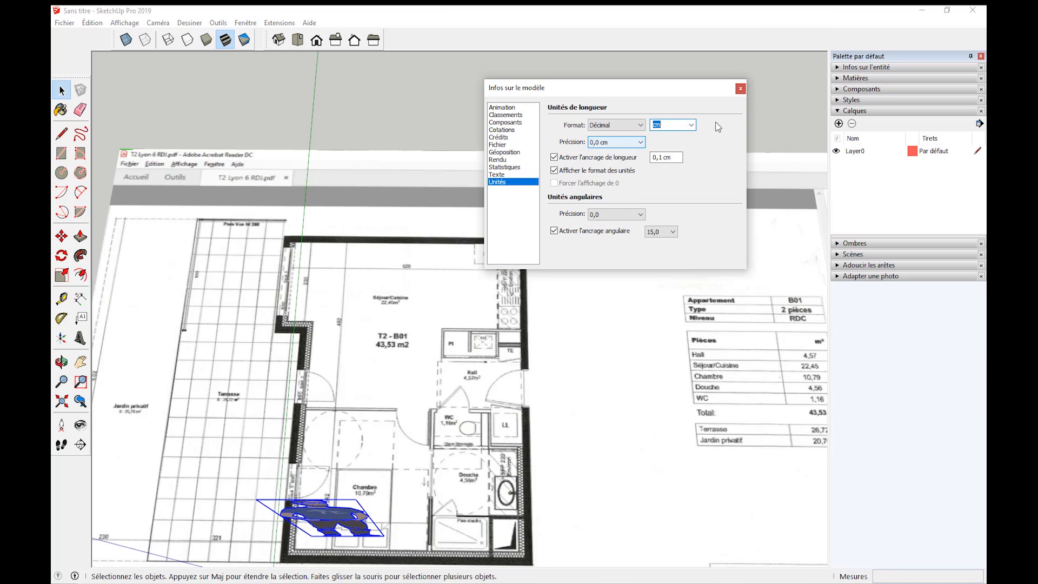
{"action": "left_click", "coordinate": [740, 88]}
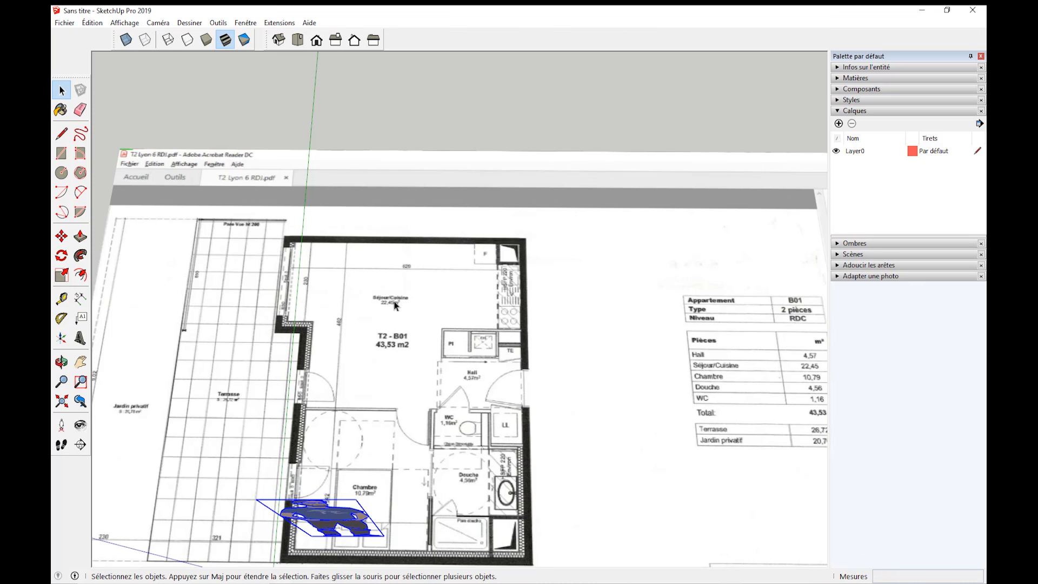
Measure the 629 dimension line with the Tape Measure, from its left end at the dashed line to the kitchen's right wall.
{"action": "scroll", "coordinate": [455, 272], "scroll_direction": "up", "scroll_amount": 5}
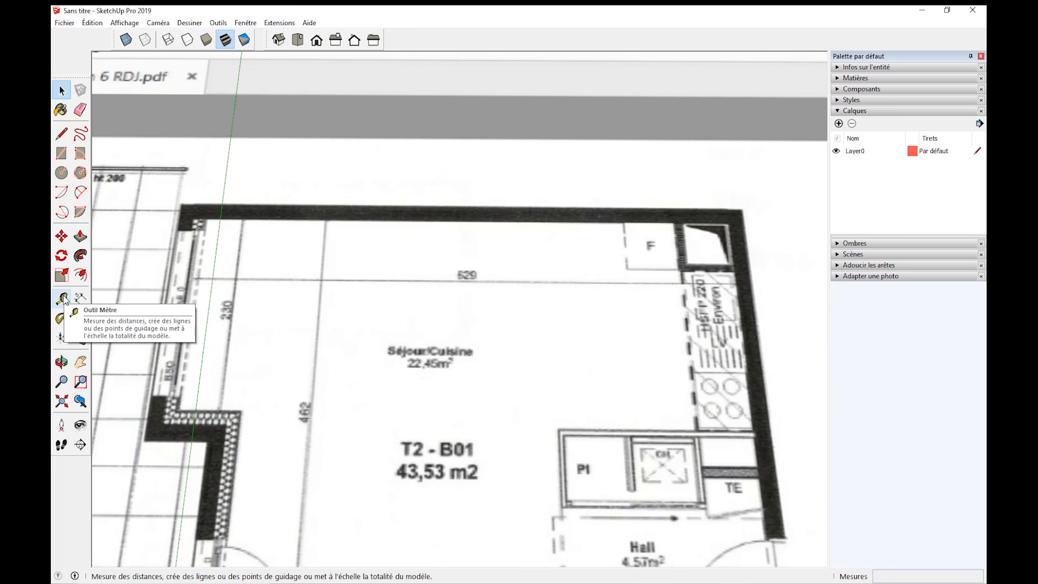
{"action": "left_click", "coordinate": [63, 298]}
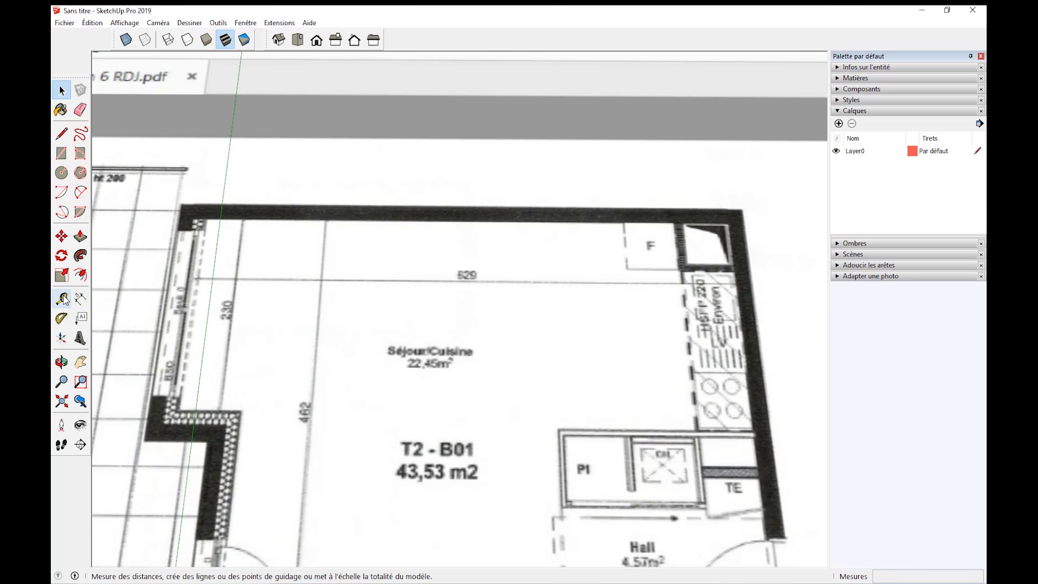
{"action": "left_click", "coordinate": [63, 299]}
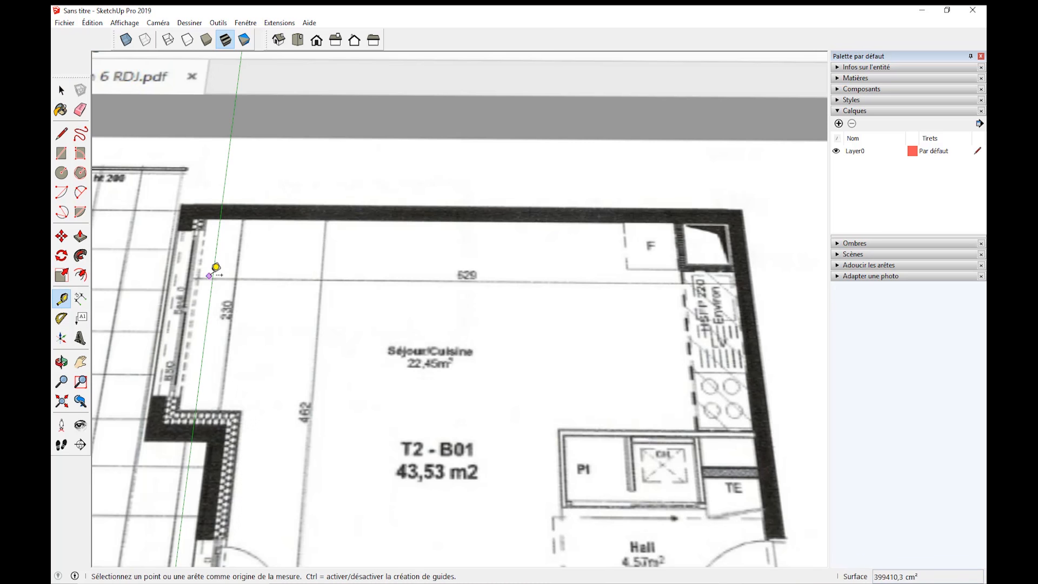
{"action": "scroll", "coordinate": [216, 269], "scroll_direction": "up", "scroll_amount": 6}
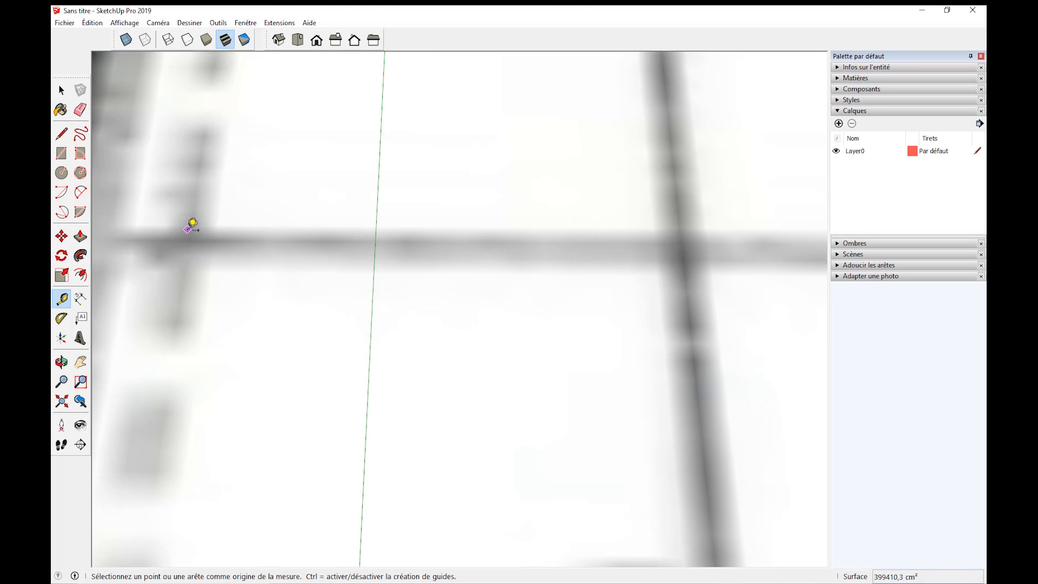
{"action": "left_click", "coordinate": [192, 239]}
{"action": "scroll", "coordinate": [460, 394], "scroll_direction": "down", "scroll_amount": 1}
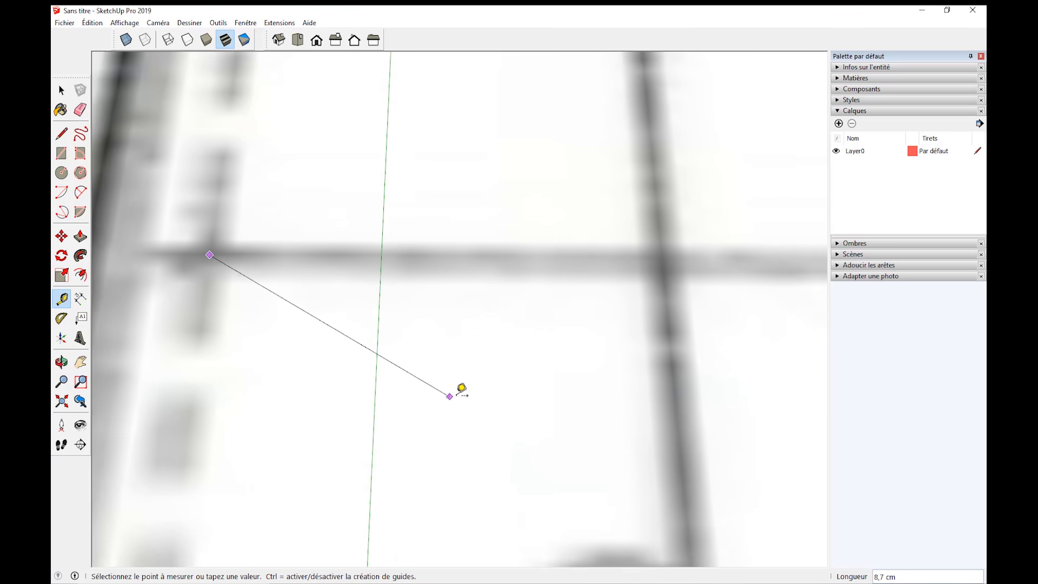
{"action": "scroll", "coordinate": [466, 399], "scroll_direction": "down", "scroll_amount": 9}
{"action": "middle_click_drag", "start_coordinate": [679, 436], "coordinate": [97, 344], "text": "shift"}
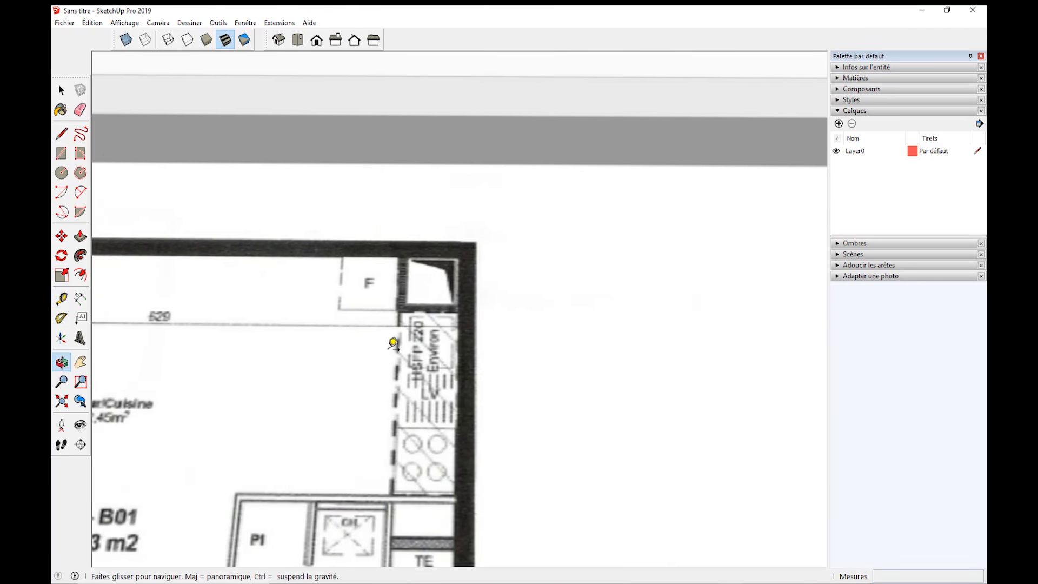
{"action": "middle_click_drag", "start_coordinate": [393, 344], "coordinate": [411, 332], "text": "shift"}
{"action": "scroll", "coordinate": [462, 318], "scroll_direction": "up", "scroll_amount": 8}
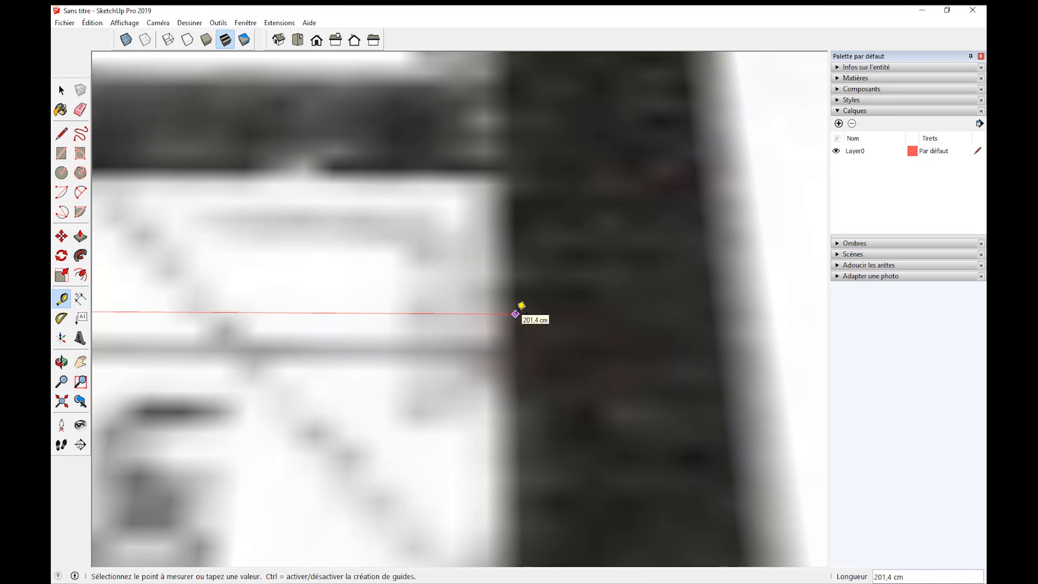
{"action": "left_click", "coordinate": [517, 312]}
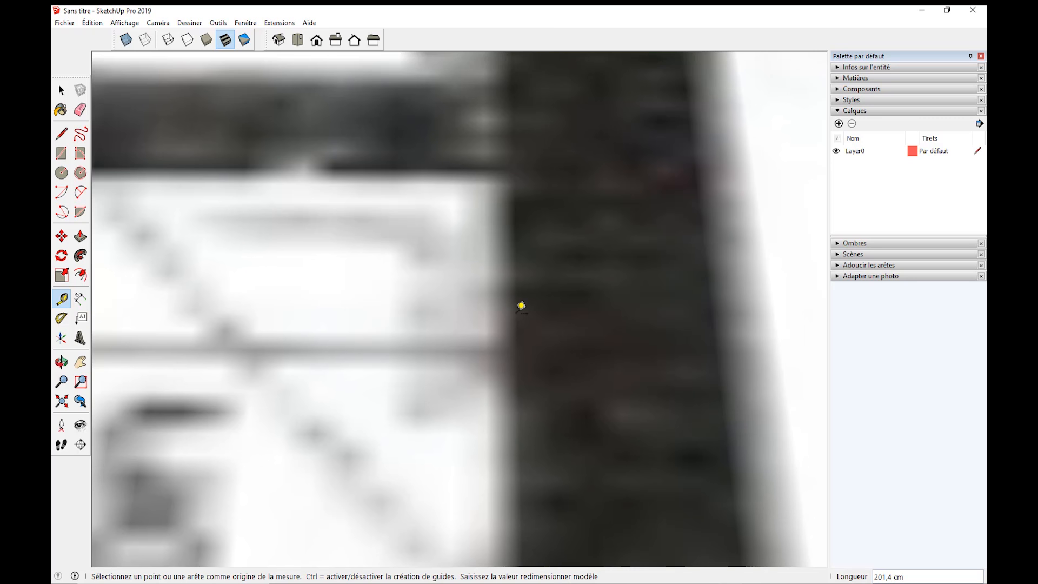
Set the measured length to 629 cm and accept resizing the whole model.
{"action": "type", "text": "629"}
{"action": "key", "text": "Return"}
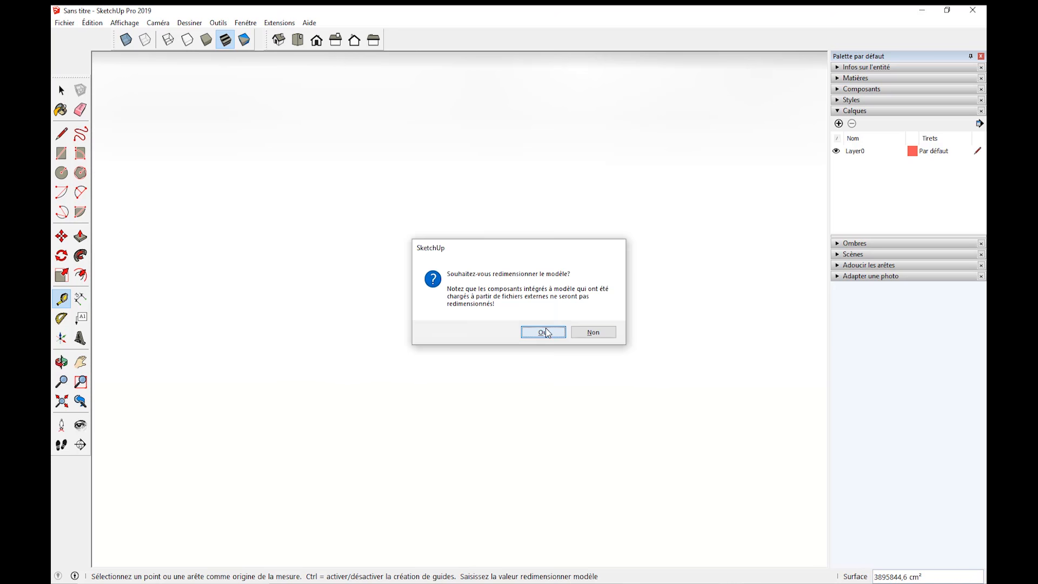
{"action": "left_click", "coordinate": [557, 330]}
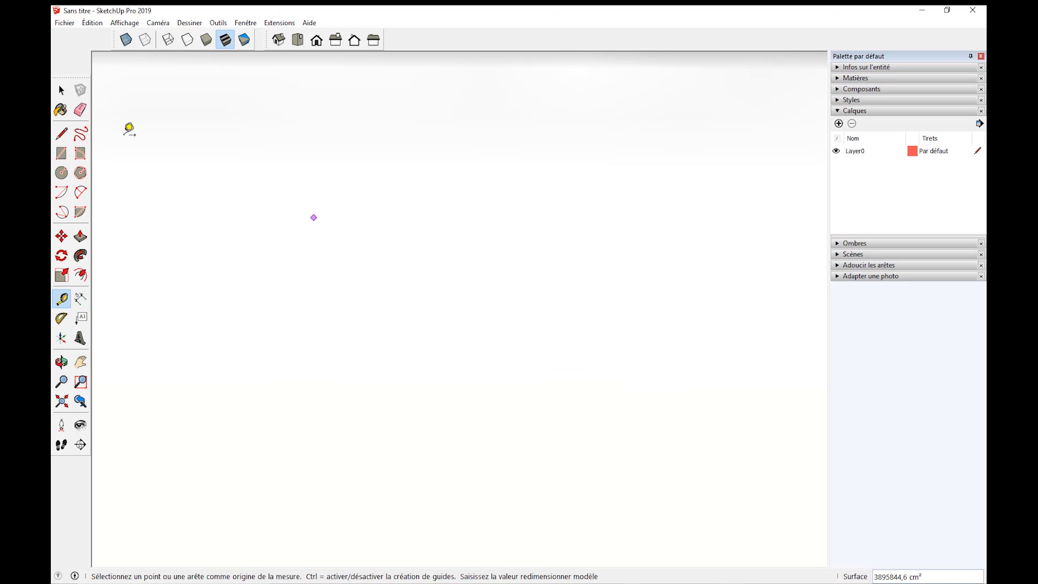
{"action": "key", "text": "space"}
Try a rectangle of about 80.5 × 24.6 cm from the left end of the 629 dimension line and undo it.
{"action": "scroll", "coordinate": [373, 343], "scroll_direction": "down", "scroll_amount": 10}
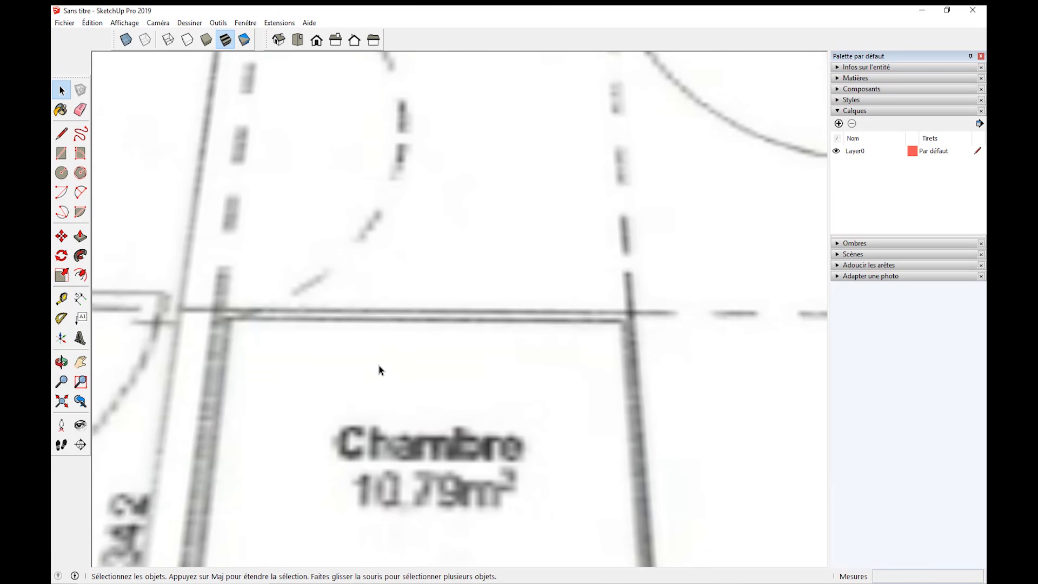
{"action": "middle_click_drag", "start_coordinate": [457, 414], "coordinate": [432, 319]}
{"action": "scroll", "coordinate": [424, 301], "scroll_direction": "up", "scroll_amount": 10}
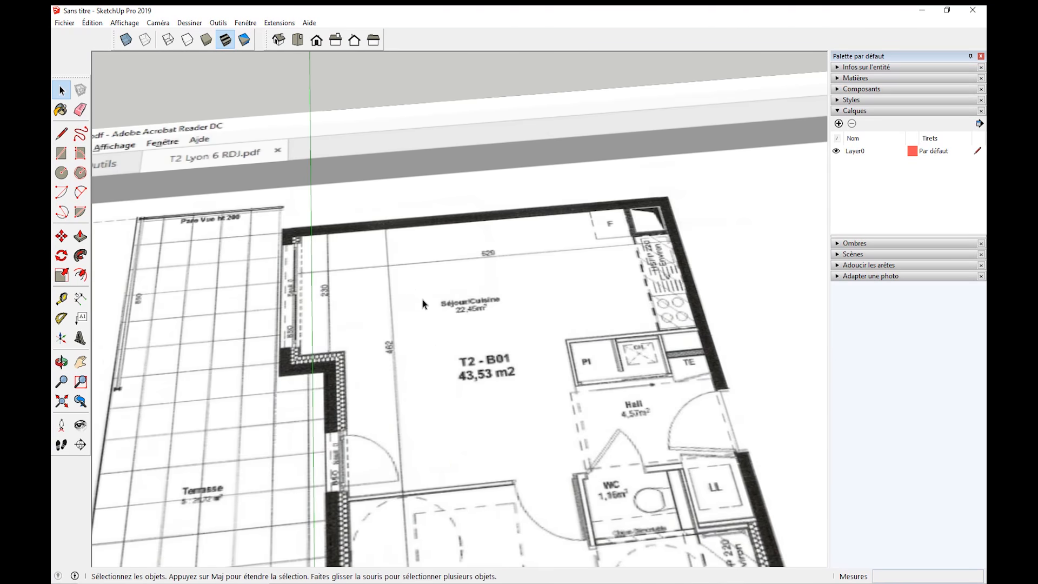
{"action": "scroll", "coordinate": [541, 305], "scroll_direction": "down", "scroll_amount": 5}
{"action": "middle_click_drag", "start_coordinate": [580, 299], "coordinate": [448, 301]}
{"action": "left_click", "coordinate": [61, 153]}
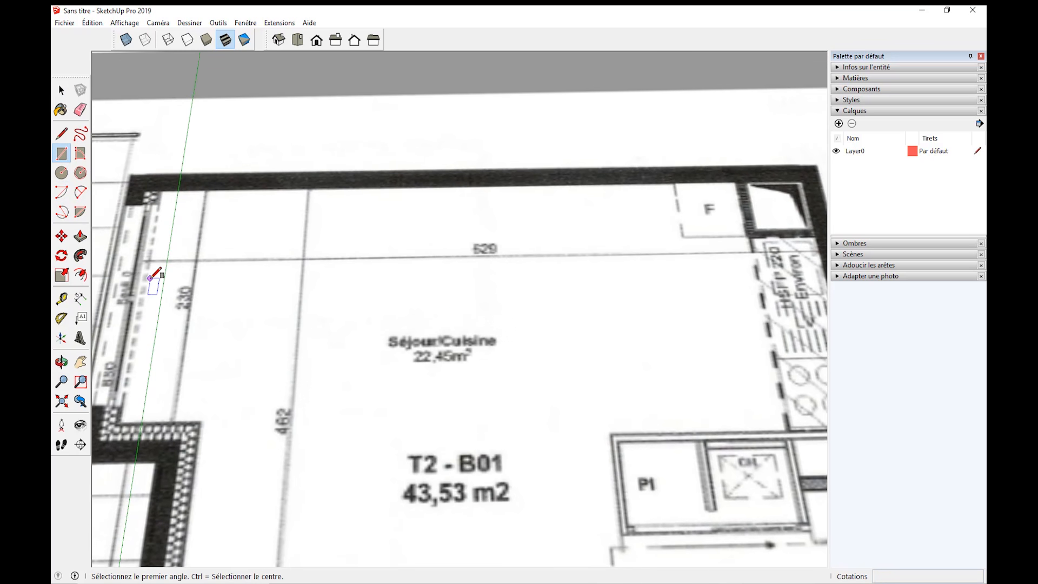
{"action": "scroll", "coordinate": [157, 265], "scroll_direction": "up", "scroll_amount": 6}
{"action": "left_click_drag", "start_coordinate": [139, 215], "coordinate": [506, 309]}
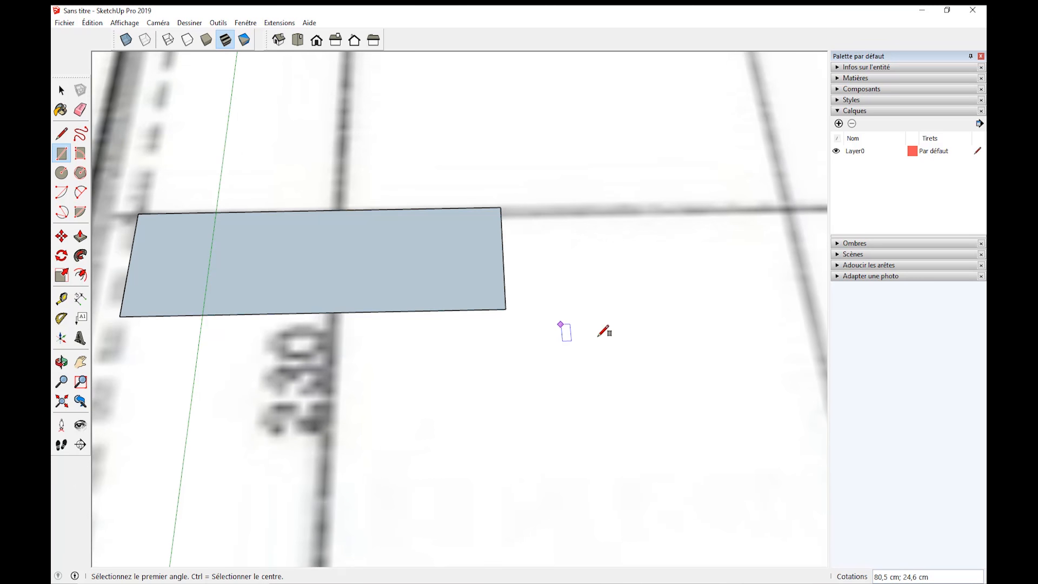
{"action": "key", "text": "ctrl+z"}
Draw a narrow rectangle about 629 cm long from the left end of the 629 dimension line to the kitchen's right wall.
{"action": "scroll", "coordinate": [163, 225], "scroll_direction": "up", "scroll_amount": 5}
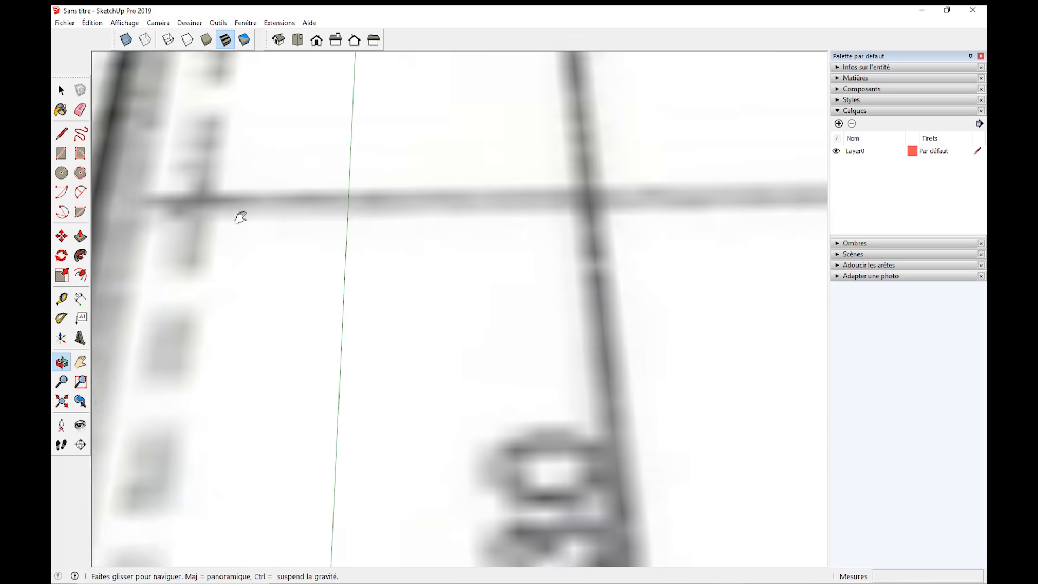
{"action": "left_click", "coordinate": [263, 204]}
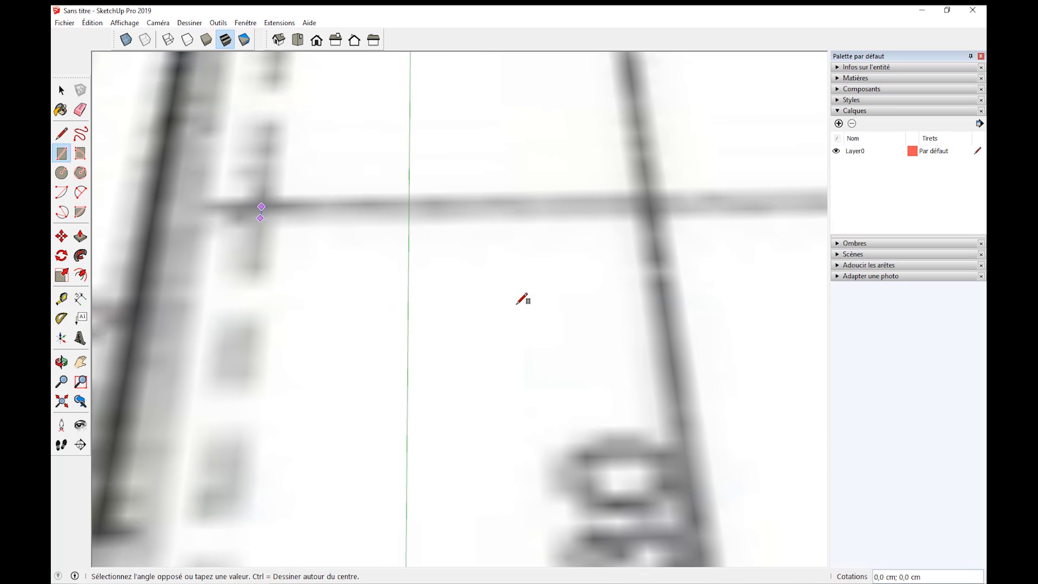
{"action": "scroll", "coordinate": [621, 335], "scroll_direction": "down", "scroll_amount": 5}
{"action": "scroll", "coordinate": [799, 377], "scroll_direction": "down", "scroll_amount": 1}
{"action": "middle_click_drag", "start_coordinate": [784, 373], "coordinate": [426, 349], "text": "shift"}
{"action": "middle_click_drag", "start_coordinate": [768, 352], "coordinate": [356, 338], "text": "shift"}
{"action": "scroll", "coordinate": [744, 349], "scroll_direction": "up", "scroll_amount": 3}
{"action": "scroll", "coordinate": [730, 344], "scroll_direction": "up", "scroll_amount": 3}
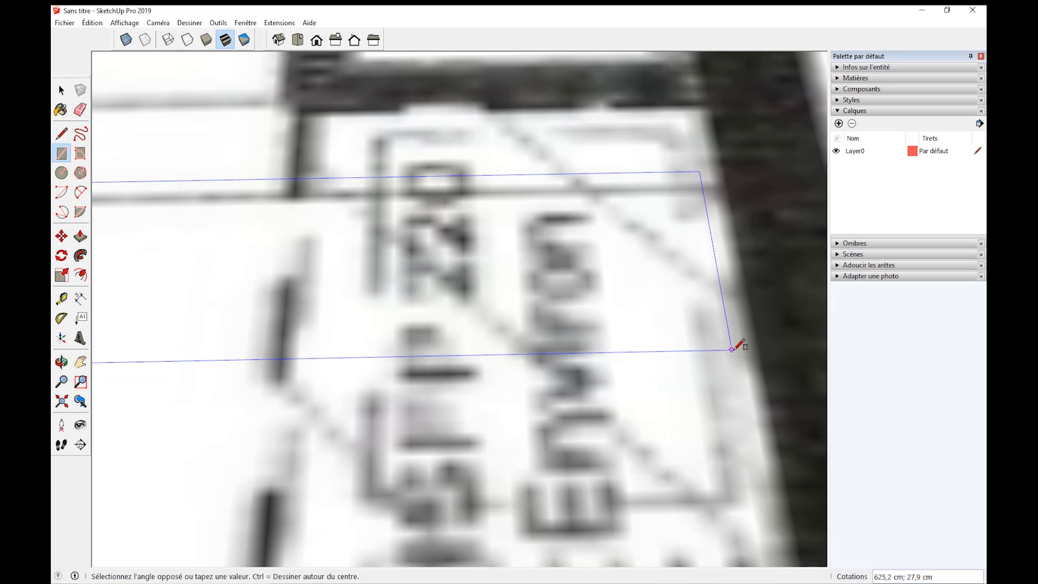
{"action": "left_click", "coordinate": [763, 340]}
Dimension the rectangle's lower long edge, placing the dimension just above the Séjour/Cuisine label, and compare it with the plan's printed dimension.
{"action": "scroll", "coordinate": [648, 439], "scroll_direction": "down", "scroll_amount": 3}
{"action": "scroll", "coordinate": [450, 419], "scroll_direction": "down", "scroll_amount": 2}
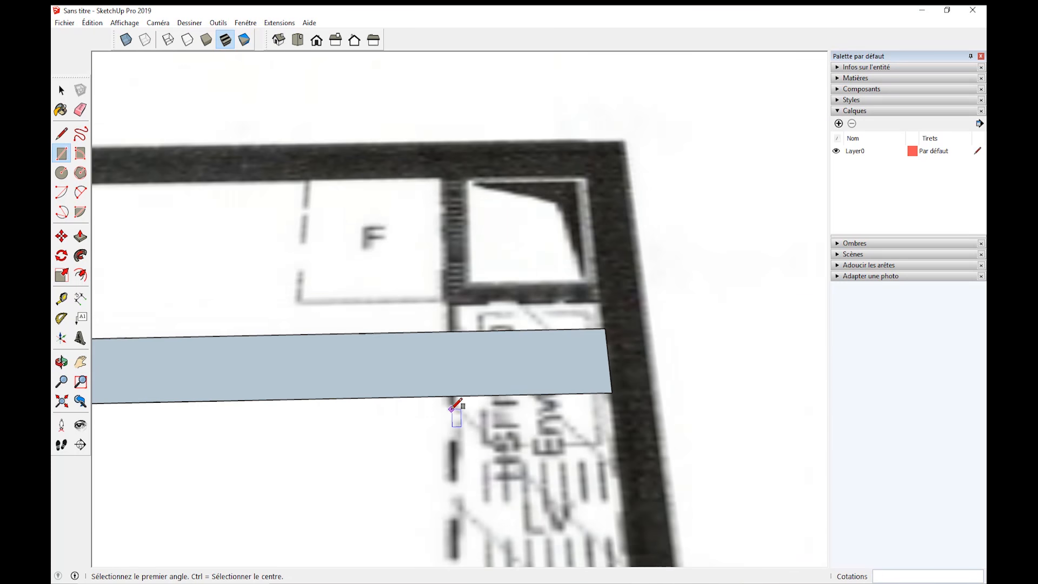
{"action": "scroll", "coordinate": [347, 408], "scroll_direction": "down", "scroll_amount": 2}
{"action": "middle_click_drag", "start_coordinate": [370, 401], "coordinate": [637, 271], "text": "shift"}
{"action": "left_click", "coordinate": [80, 298]}
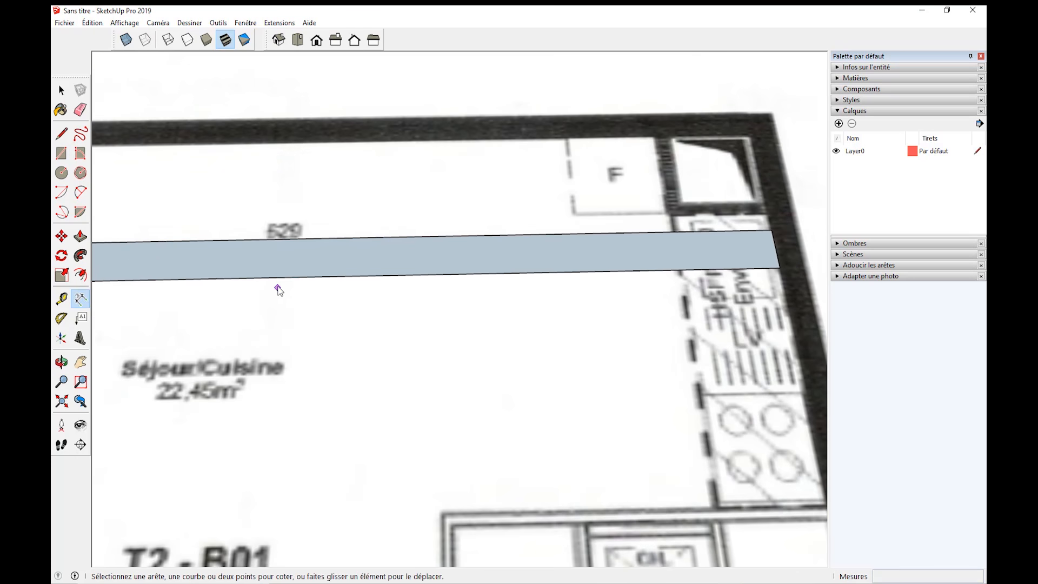
{"action": "left_click", "coordinate": [338, 281]}
{"action": "left_click", "coordinate": [328, 347]}
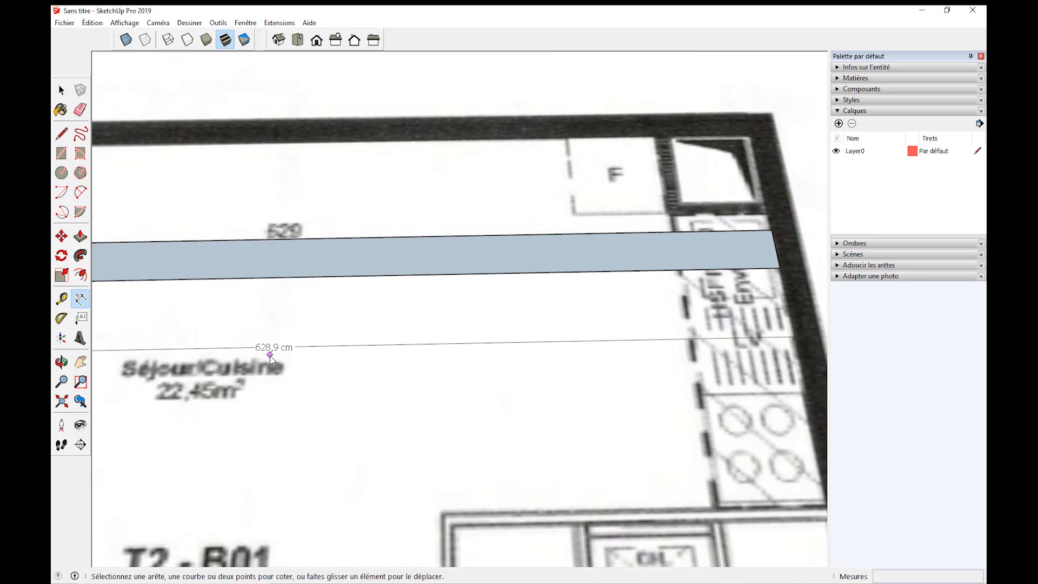
{"action": "scroll", "coordinate": [273, 349], "scroll_direction": "up", "scroll_amount": 1}
{"action": "scroll", "coordinate": [273, 349], "scroll_direction": "up", "scroll_amount": 3}
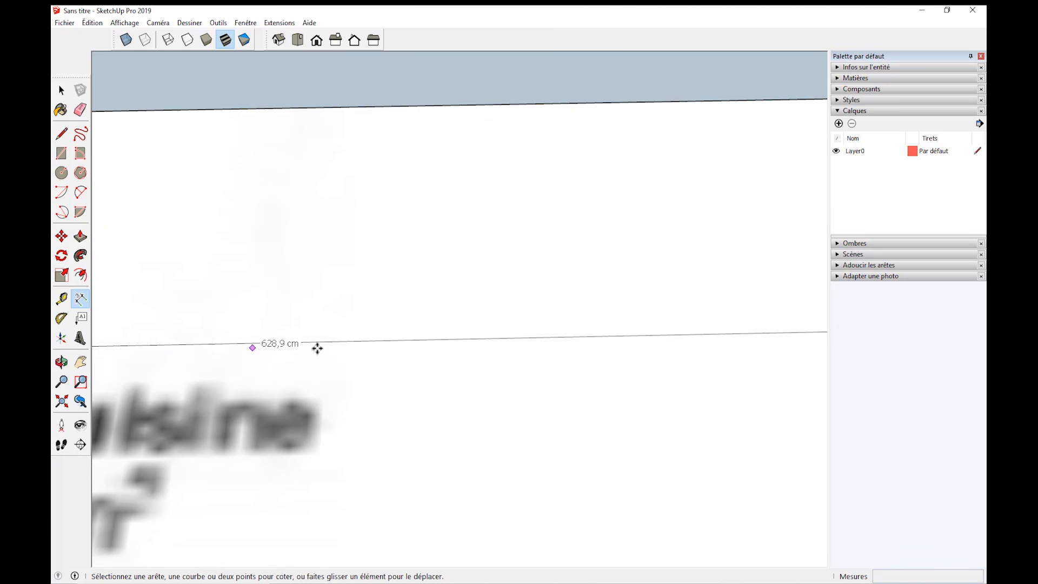
{"action": "scroll", "coordinate": [287, 349], "scroll_direction": "down", "scroll_amount": 5}
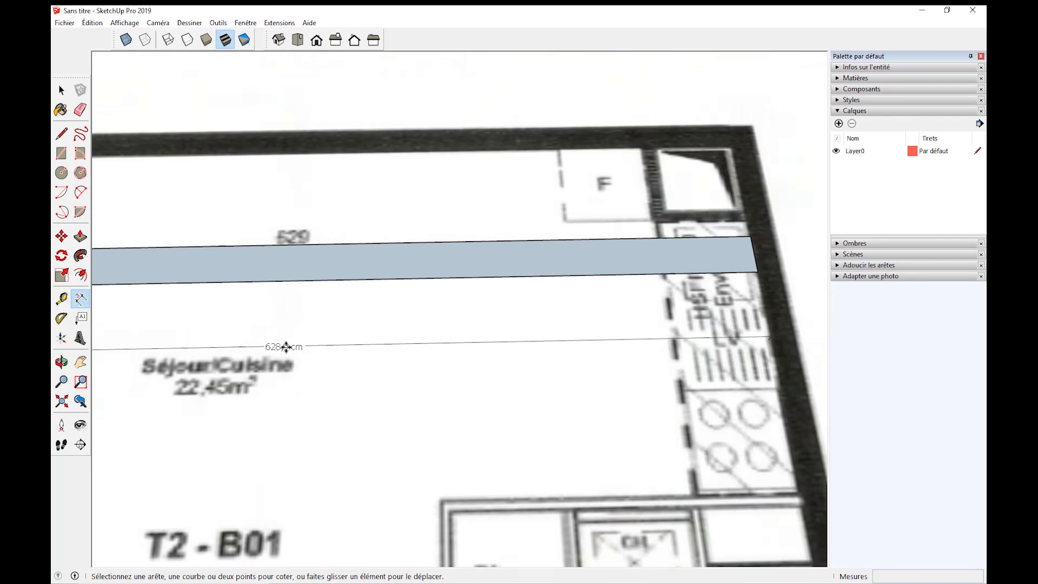
Delete the test rectangle and its dimension from the Séjour/Cuisine area, leaving only the floor plan image.
{"action": "scroll", "coordinate": [287, 347], "scroll_direction": "down", "scroll_amount": 3}
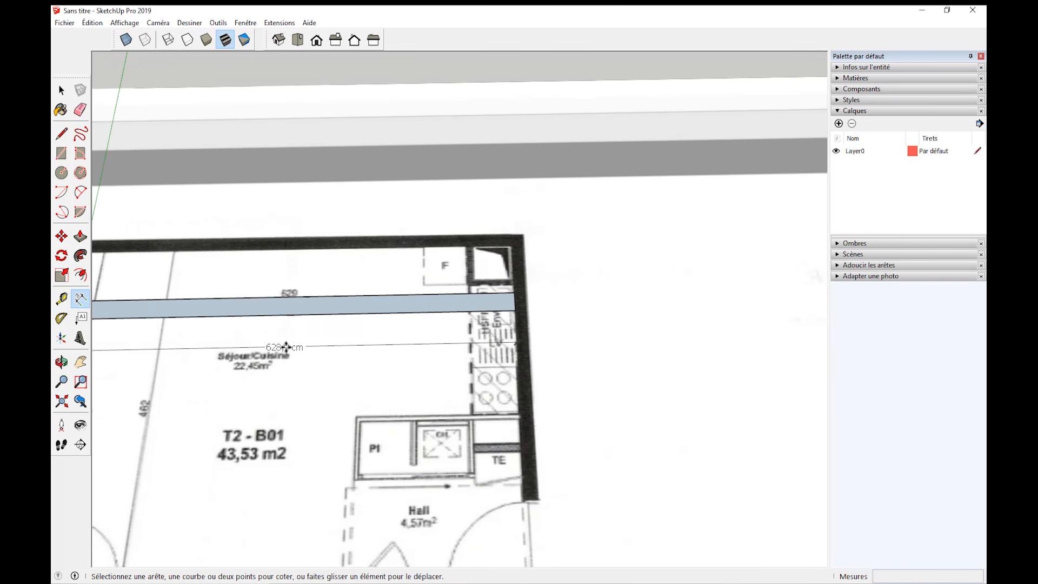
{"action": "scroll", "coordinate": [453, 271], "scroll_direction": "up", "scroll_amount": 4}
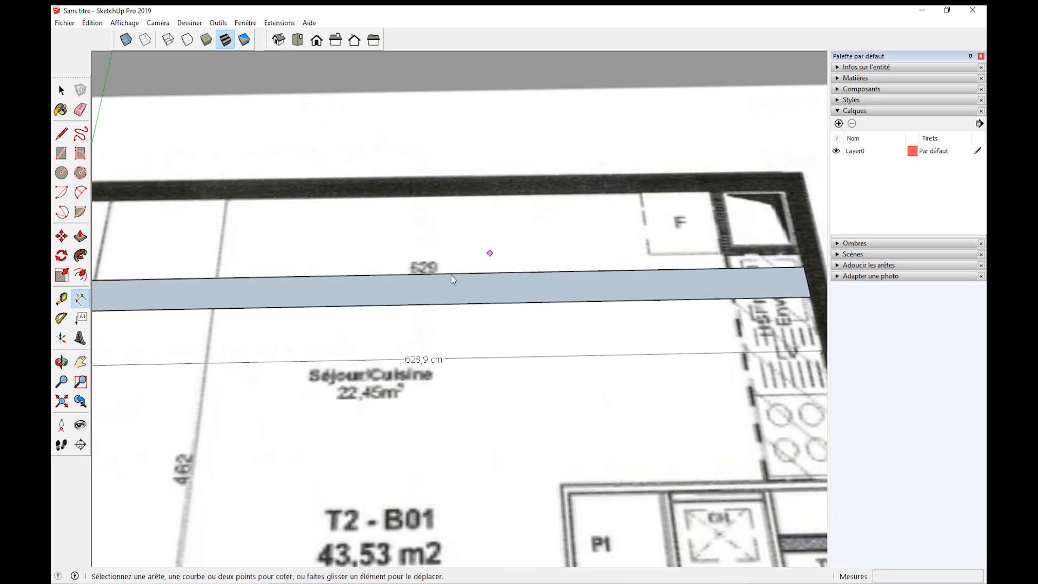
{"action": "scroll", "coordinate": [532, 323], "scroll_direction": "down", "scroll_amount": 2}
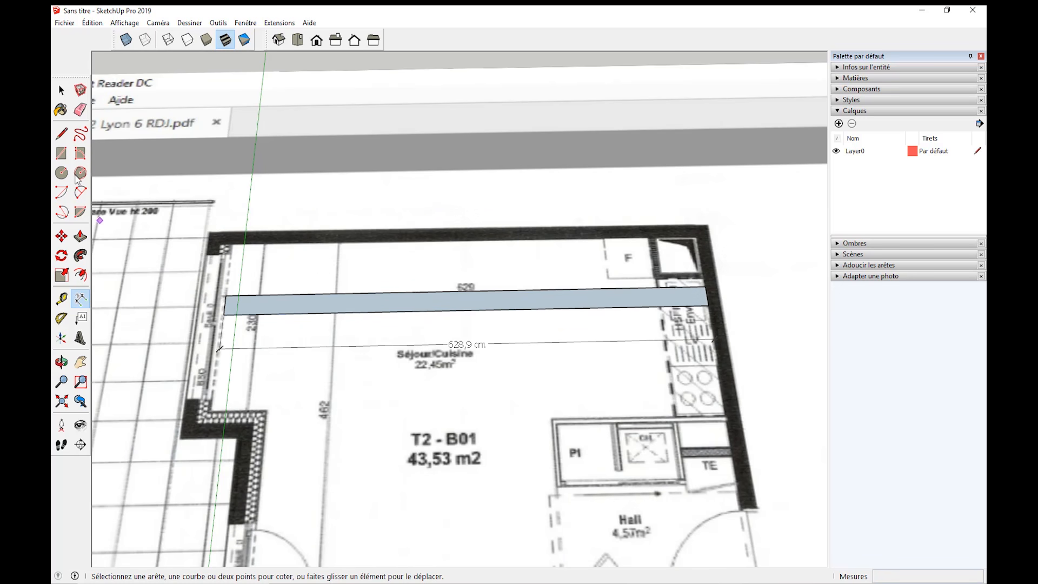
{"action": "left_click", "coordinate": [61, 90]}
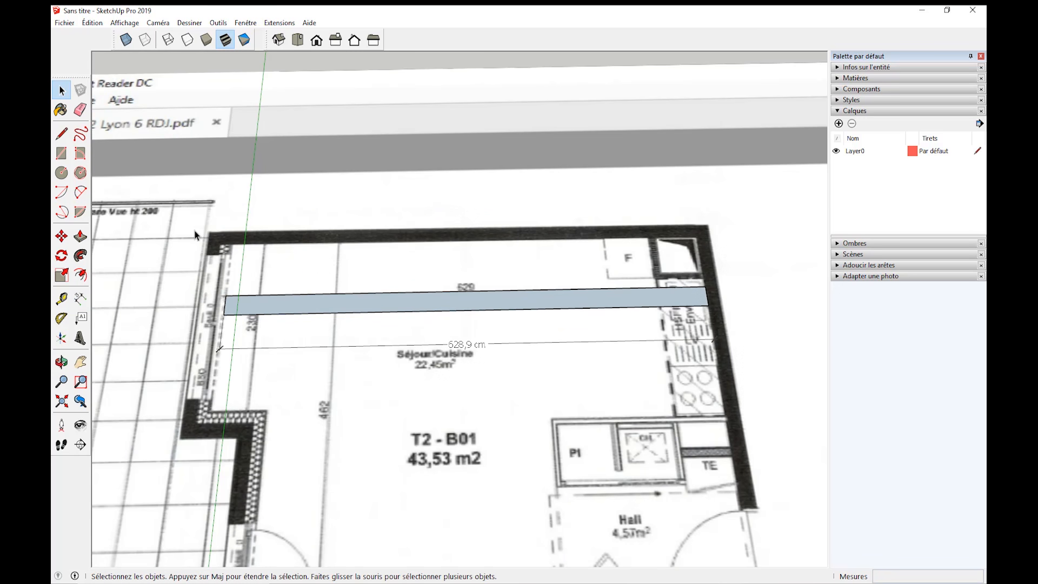
{"action": "left_click_drag", "start_coordinate": [196, 232], "coordinate": [779, 431]}
{"action": "key", "text": "Delete"}
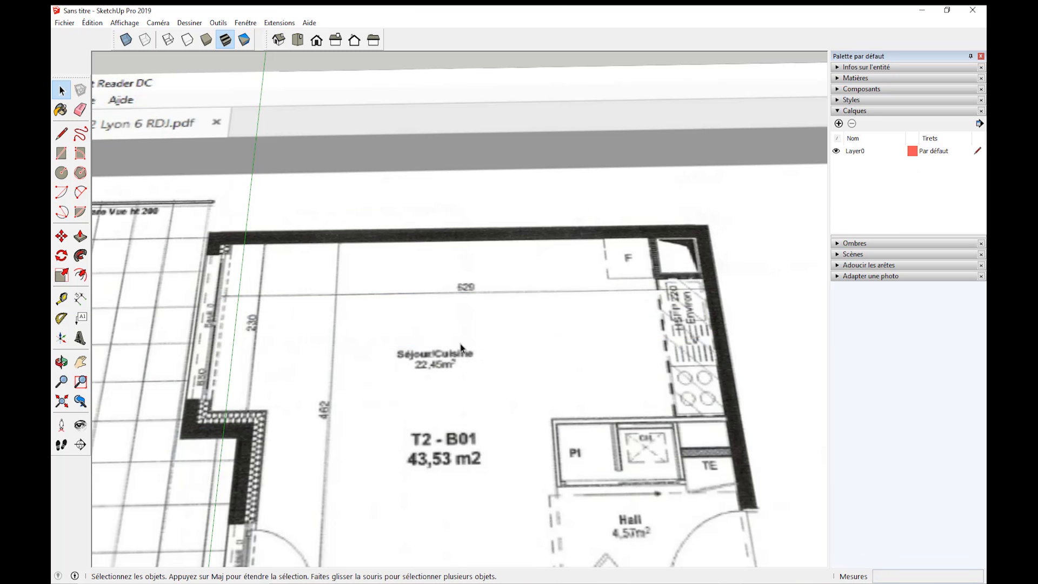
{"action": "scroll", "coordinate": [444, 346], "scroll_direction": "down", "scroll_amount": 6}
{"action": "middle_click_drag", "start_coordinate": [443, 347], "coordinate": [438, 231]}
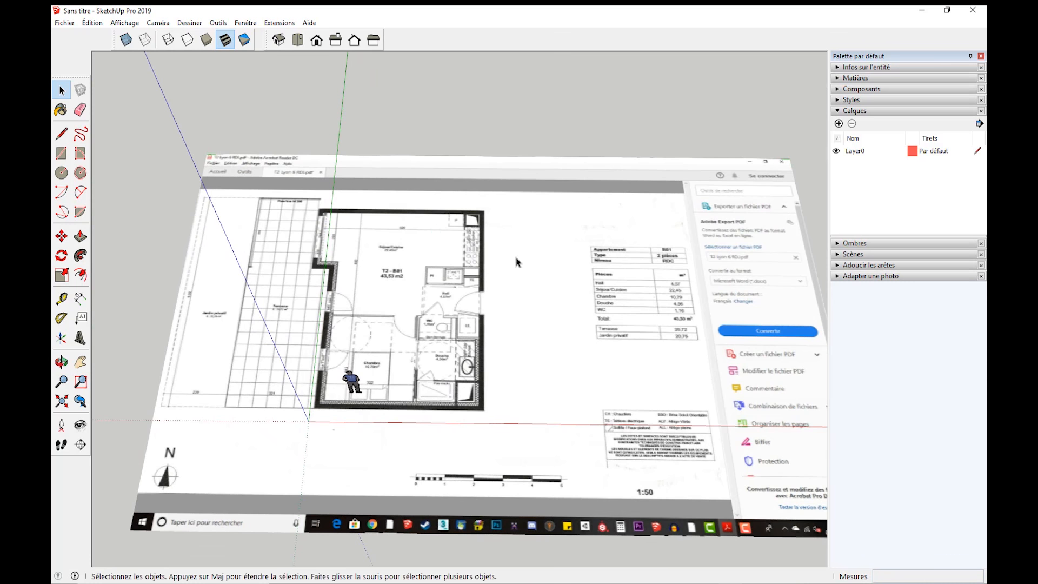
Check that Calques is enabled among the default palette's sections and keep the layer list expanded.
{"action": "left_click", "coordinate": [848, 114]}
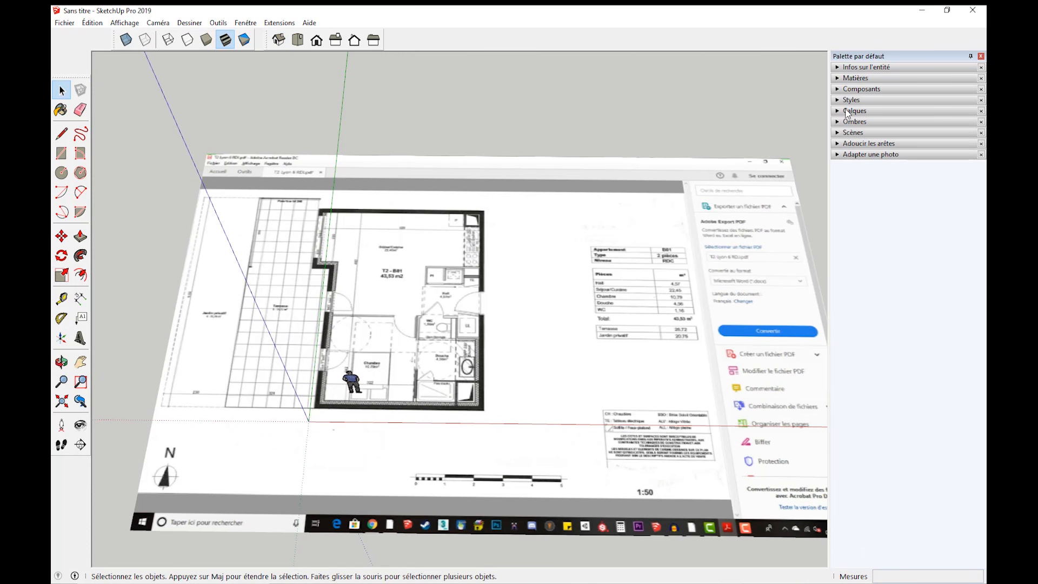
{"action": "left_click", "coordinate": [839, 113]}
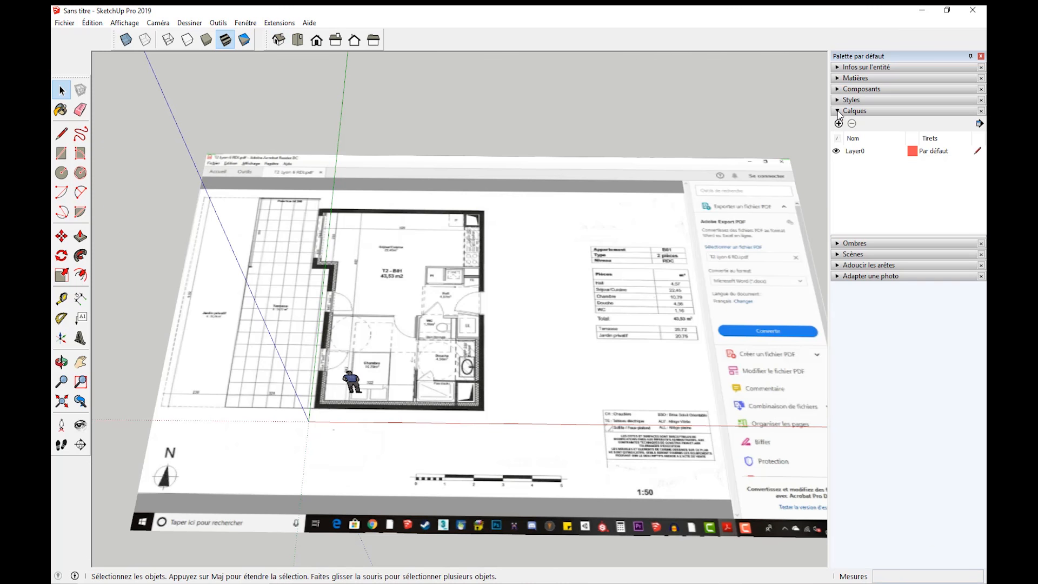
{"action": "left_click", "coordinate": [246, 24]}
{"action": "mouse_move", "coordinate": [281, 36]}
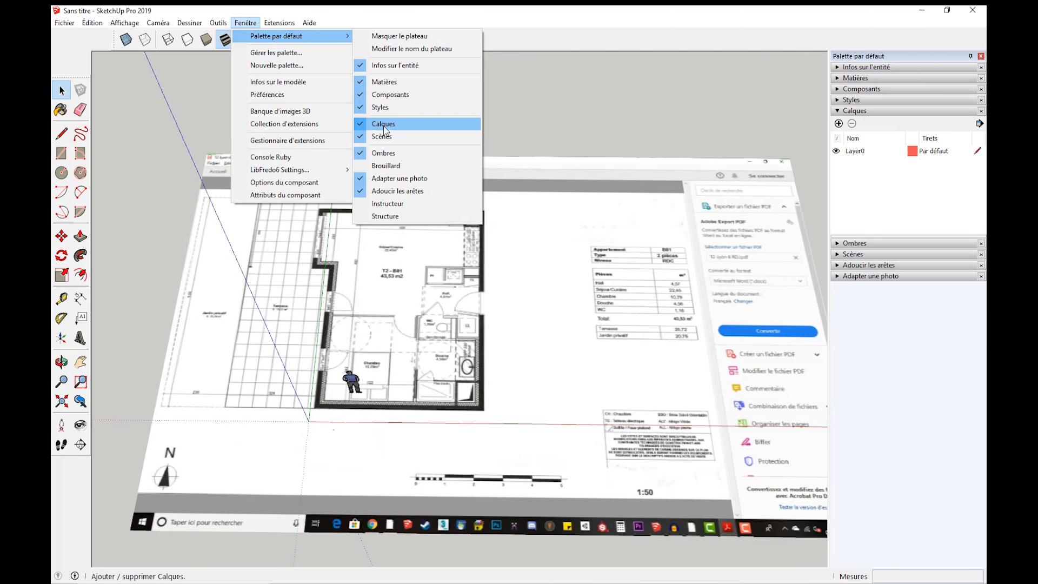
{"action": "left_click", "coordinate": [854, 113]}
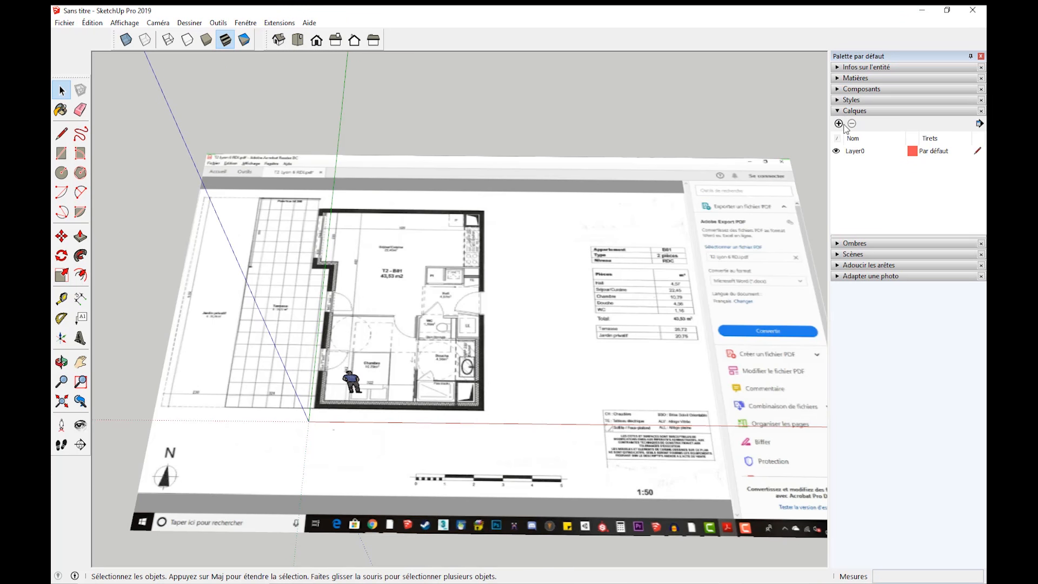
Add a layer named MURS and make it the active drawing layer.
{"action": "left_click", "coordinate": [854, 153]}
{"action": "left_click", "coordinate": [963, 174]}
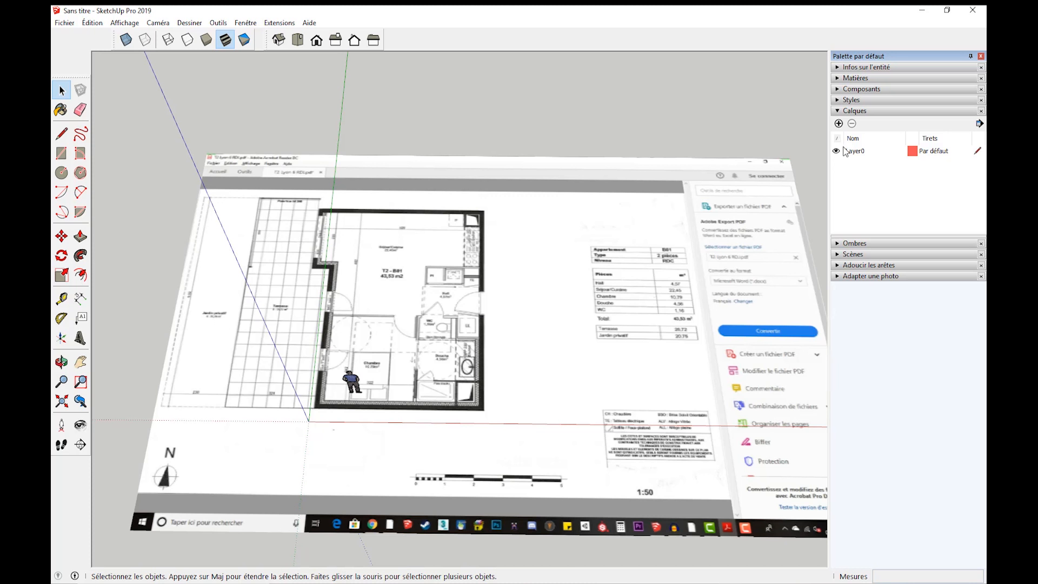
{"action": "left_click", "coordinate": [860, 153]}
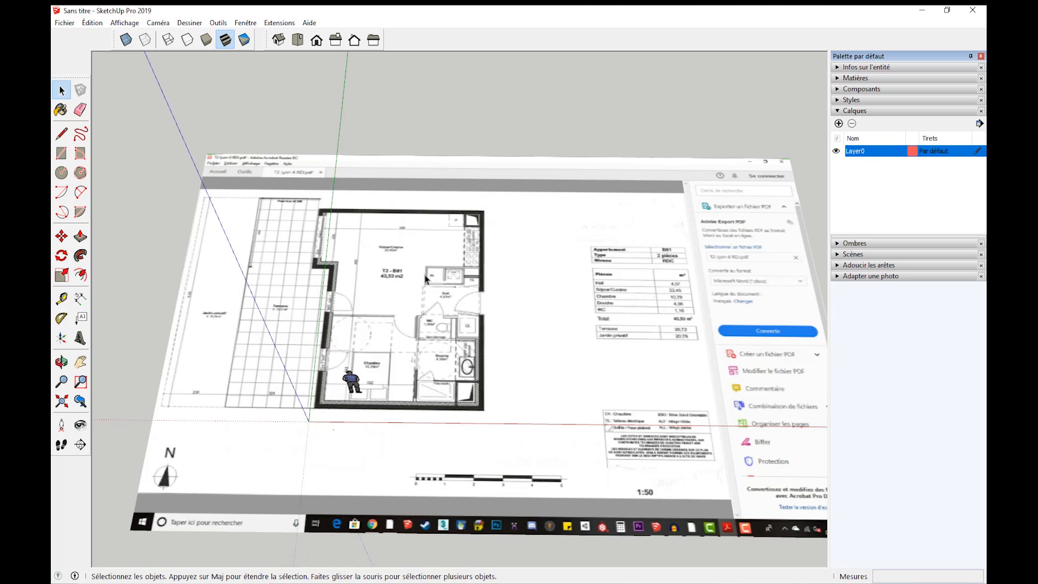
{"action": "left_click", "coordinate": [839, 124]}
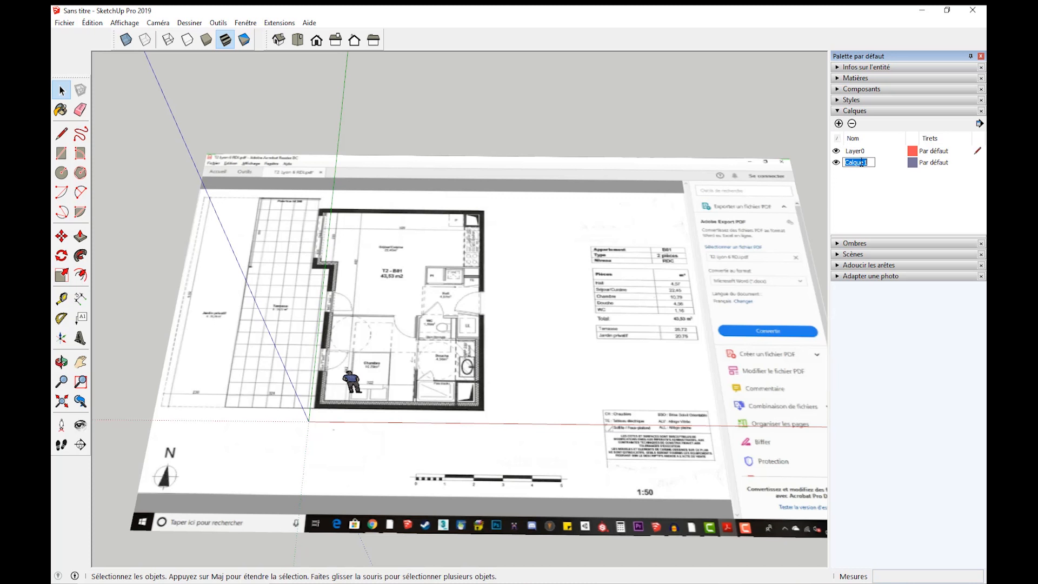
{"action": "type", "text": "MURS"}
{"action": "key", "text": "Return"}
{"action": "left_click", "coordinate": [979, 164]}
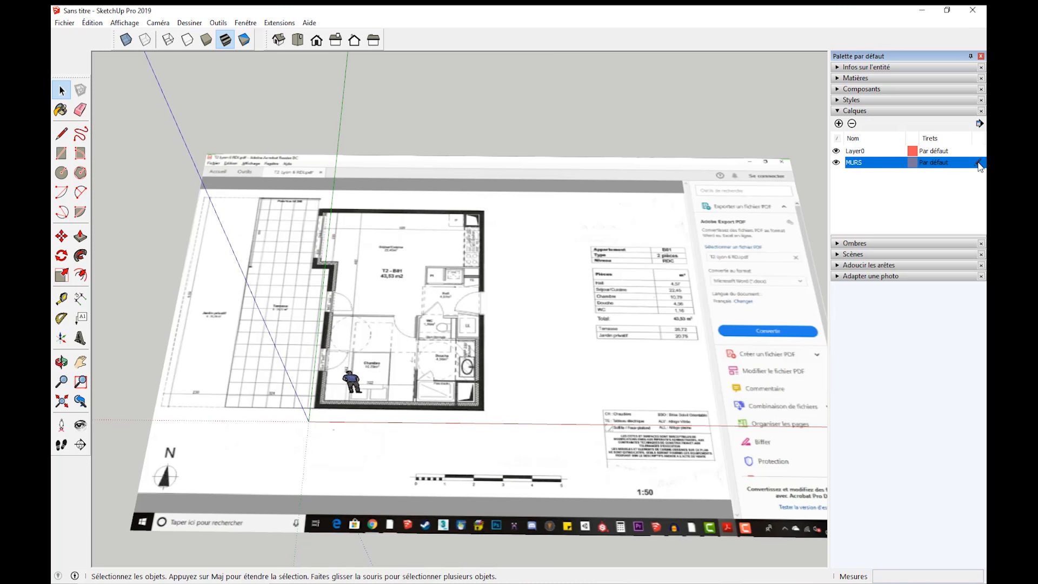
{"action": "left_click", "coordinate": [887, 190]}
{"action": "left_click", "coordinate": [869, 151]}
{"action": "left_click", "coordinate": [859, 164]}
{"action": "left_click", "coordinate": [862, 152]}
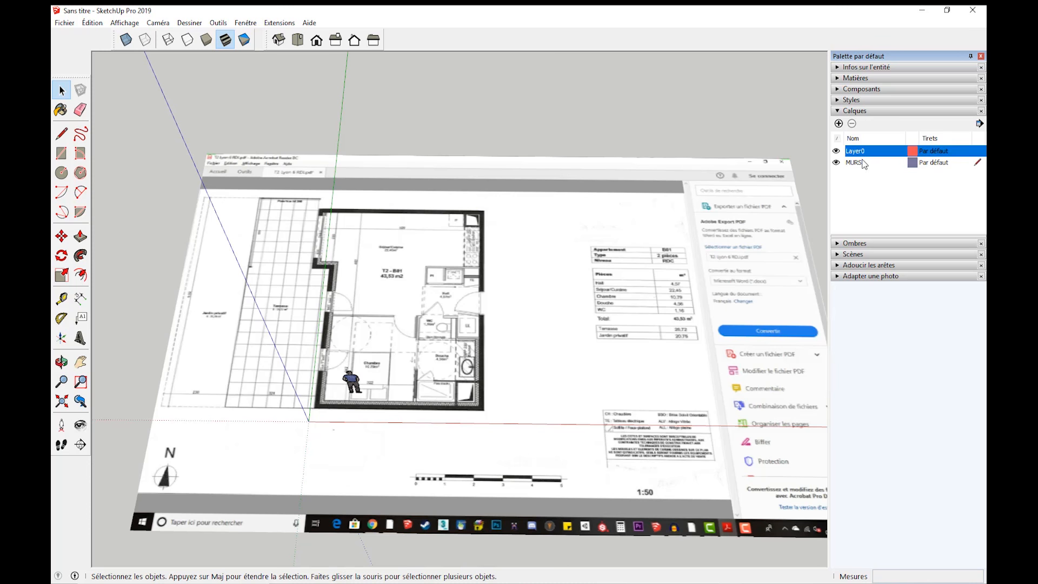
{"action": "left_click", "coordinate": [864, 165]}
{"action": "left_click", "coordinate": [863, 154]}
{"action": "left_click", "coordinate": [865, 164]}
{"action": "left_click", "coordinate": [865, 154]}
{"action": "left_click", "coordinate": [866, 164]}
{"action": "left_click", "coordinate": [975, 173]}
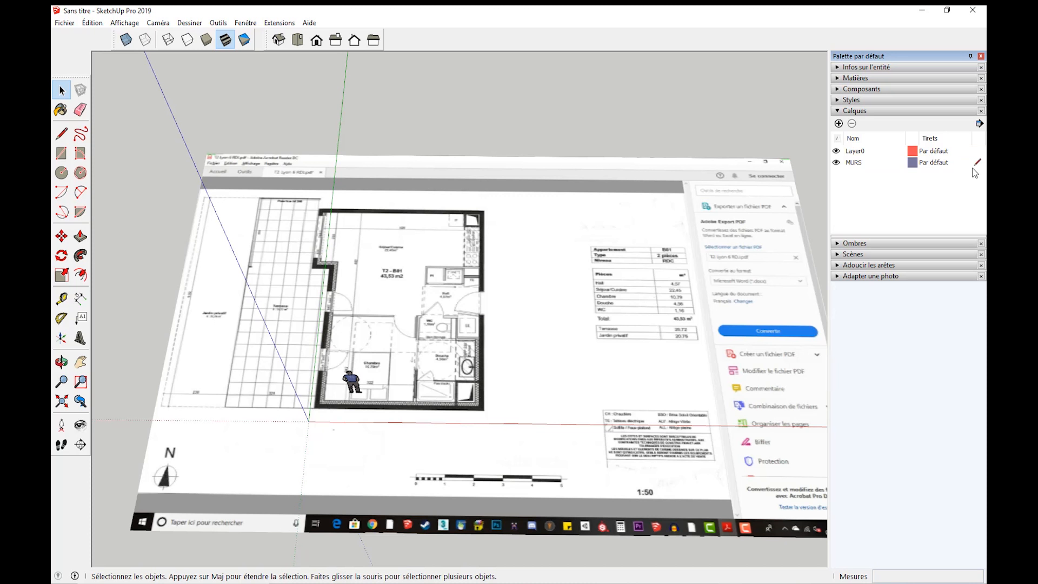
{"action": "left_click", "coordinate": [979, 164]}
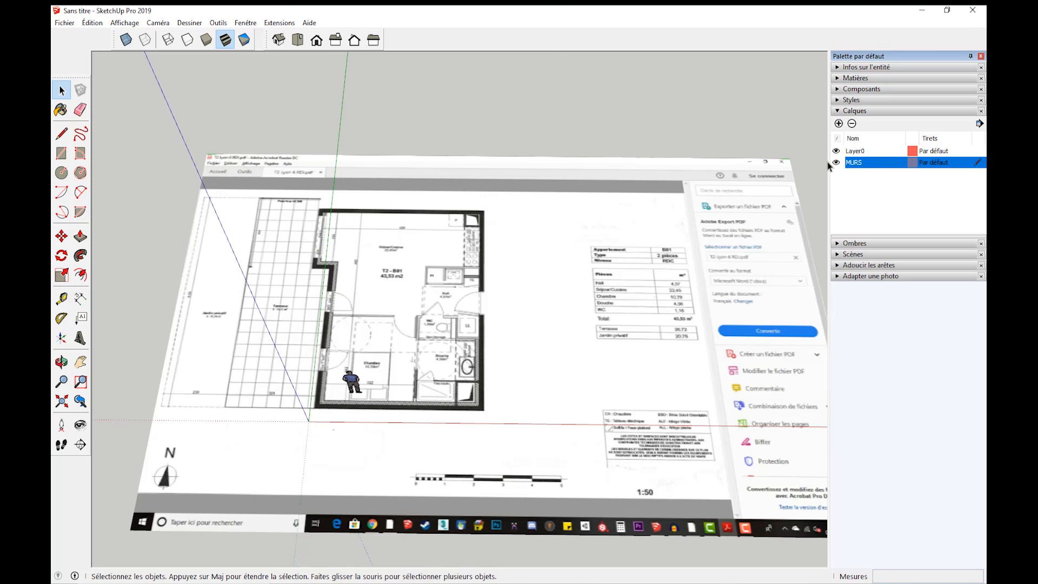
{"action": "double_click", "coordinate": [858, 163]}
{"action": "left_click", "coordinate": [939, 201]}
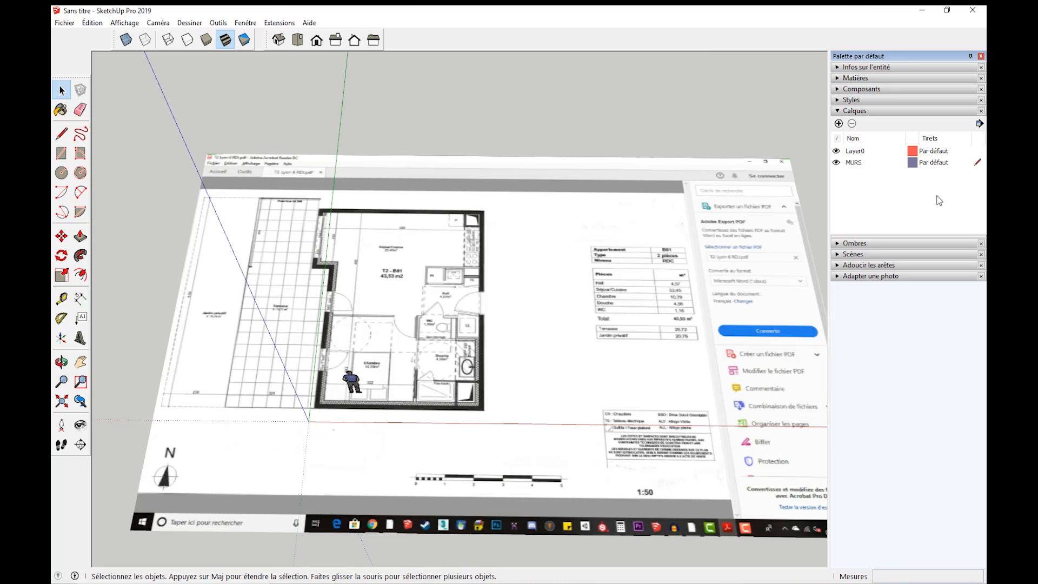
{"action": "left_click", "coordinate": [837, 152]}
{"action": "left_click", "coordinate": [836, 152]}
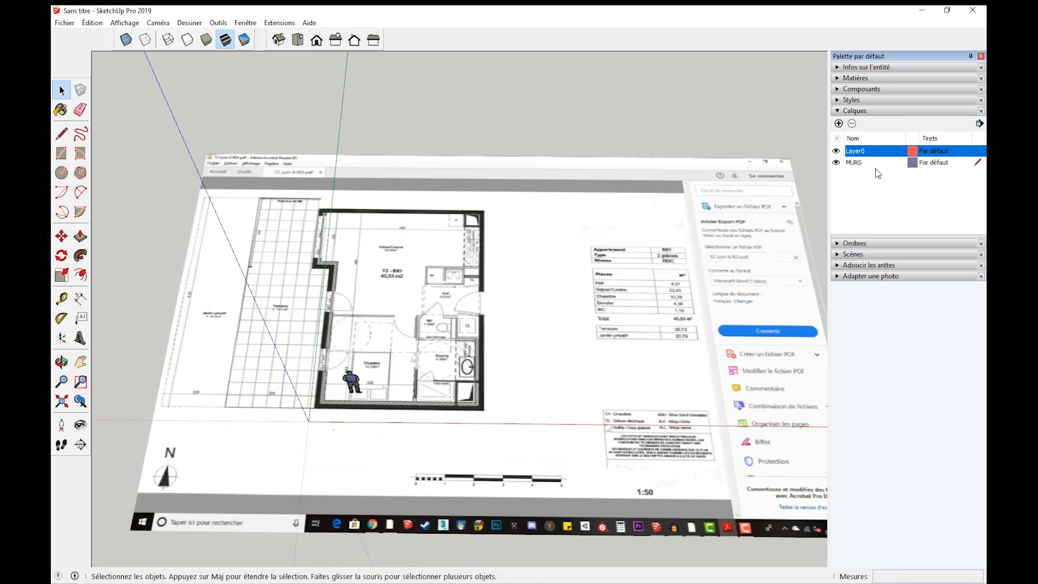
{"action": "left_click", "coordinate": [877, 164]}
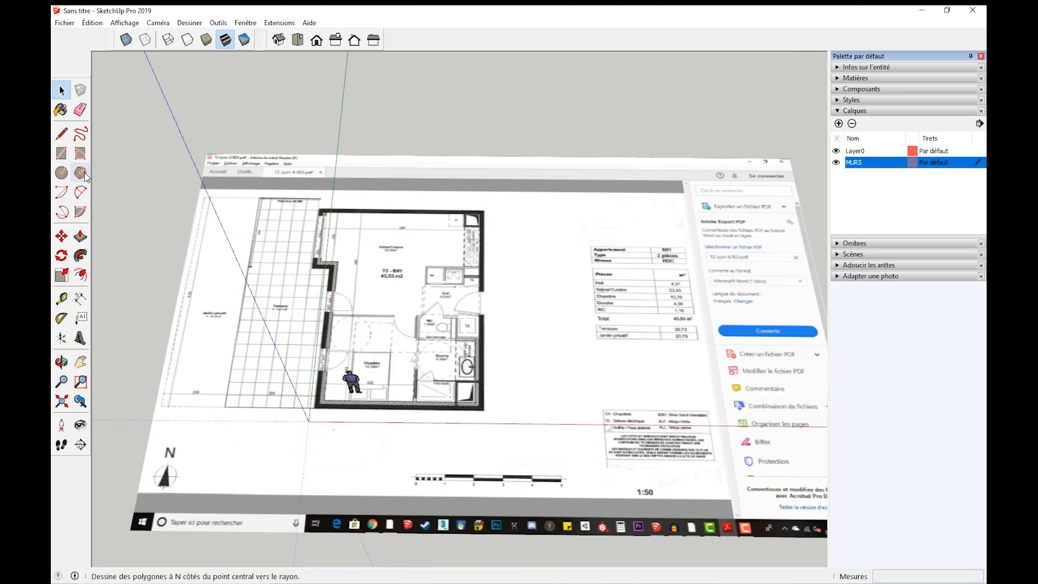
{"action": "left_click", "coordinate": [866, 193]}
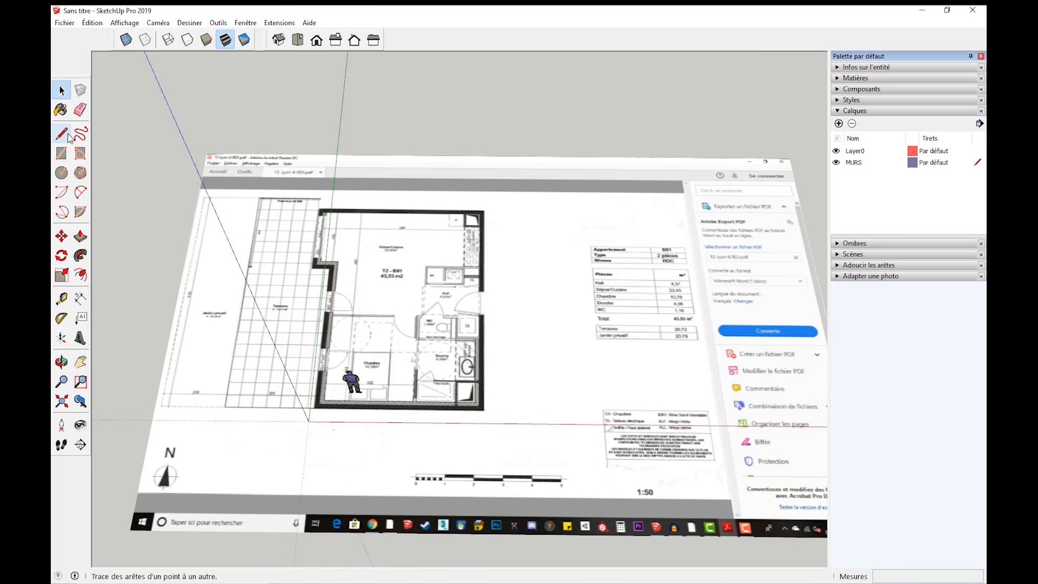
Place a guide about 295 cm below the plan image's upper edge, along the inner face of the Séjour/Cuisine's upper wall.
{"action": "left_click", "coordinate": [62, 299]}
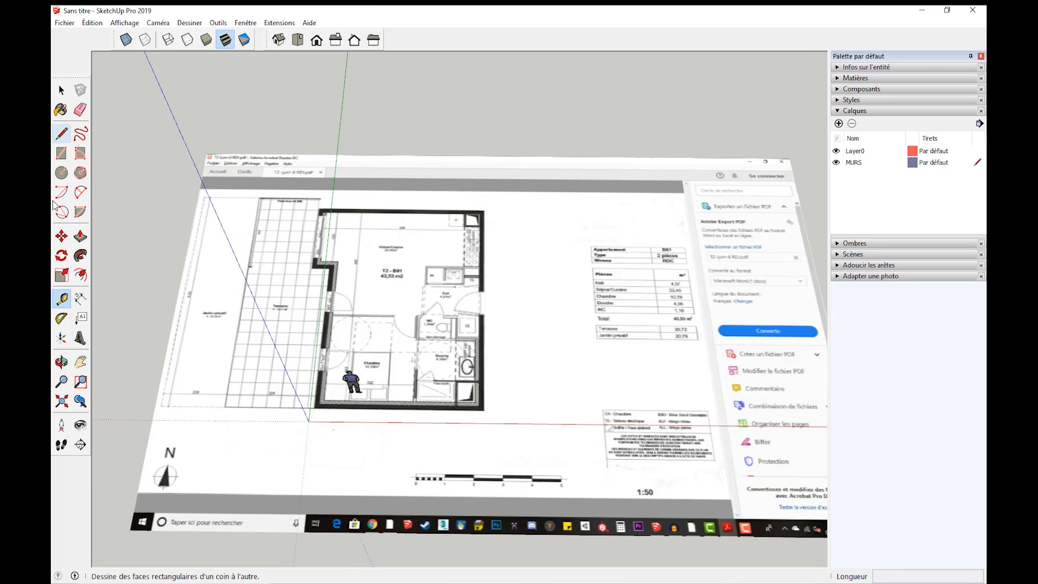
{"action": "scroll", "coordinate": [411, 126], "scroll_direction": "up", "scroll_amount": 3}
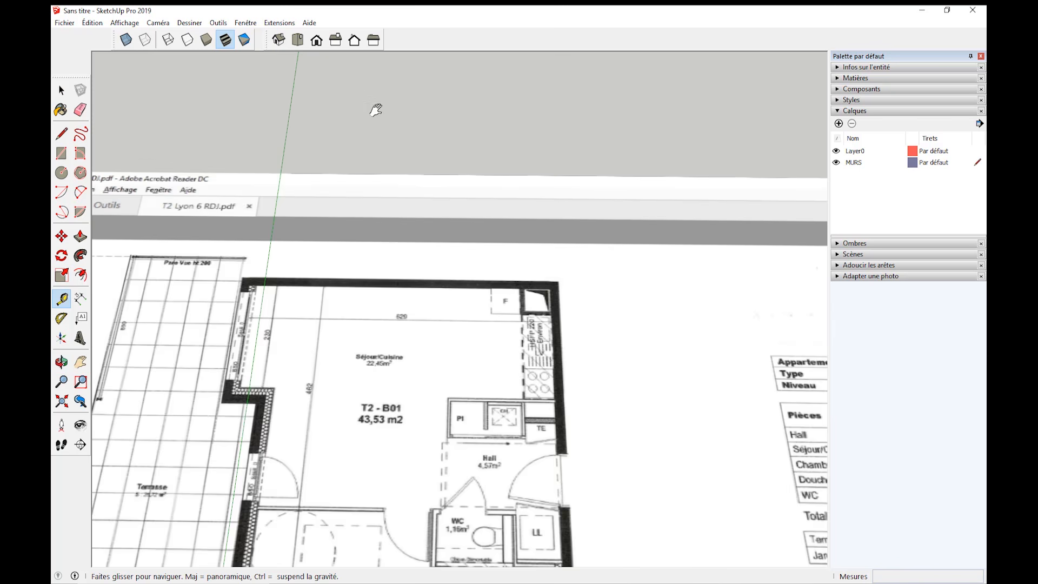
{"action": "middle_click_drag", "start_coordinate": [376, 110], "coordinate": [447, 47], "text": "shift"}
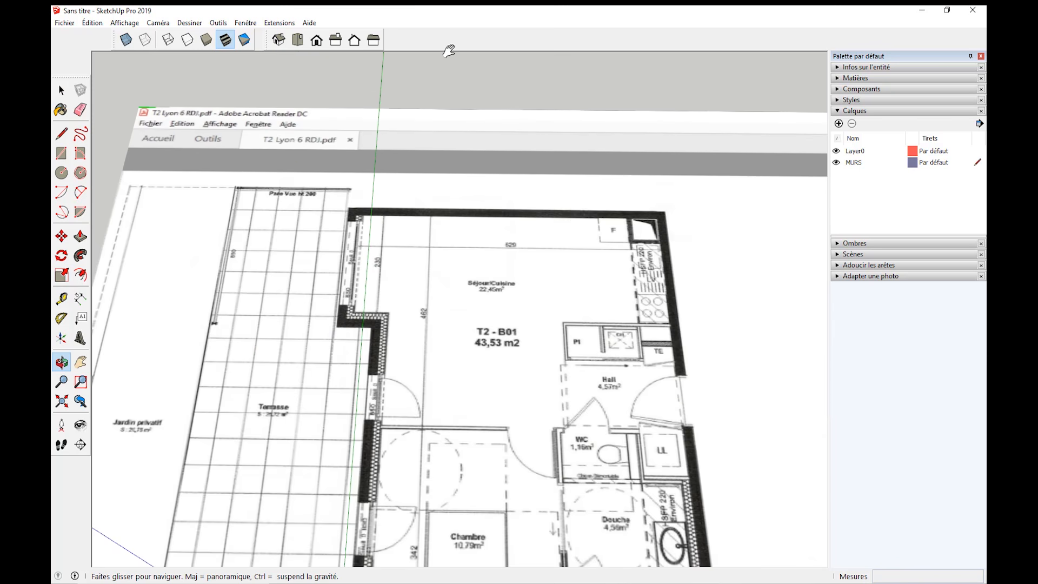
{"action": "middle_click_drag", "start_coordinate": [521, 85], "coordinate": [522, 94]}
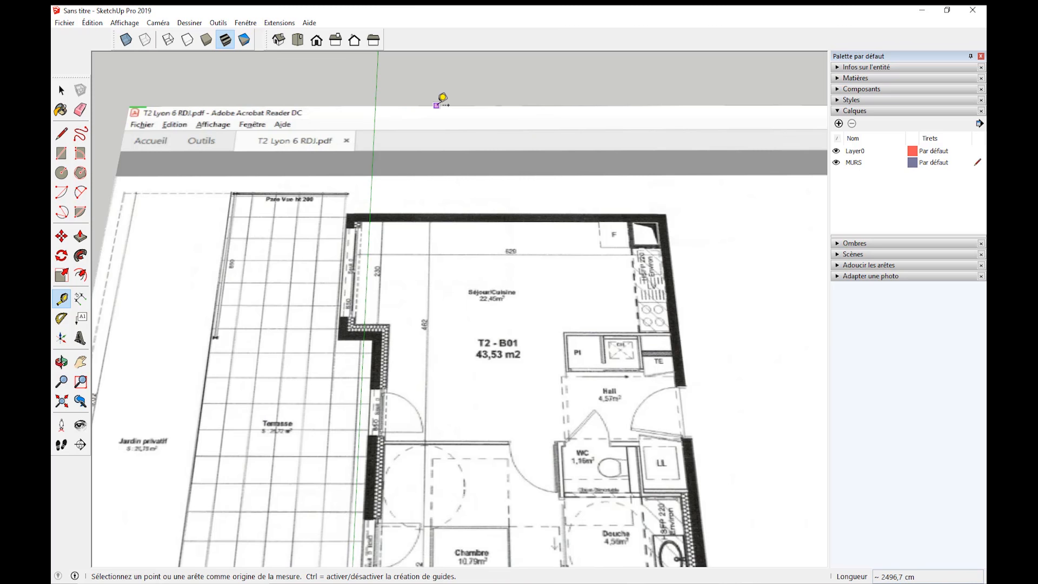
{"action": "left_click", "coordinate": [456, 105]}
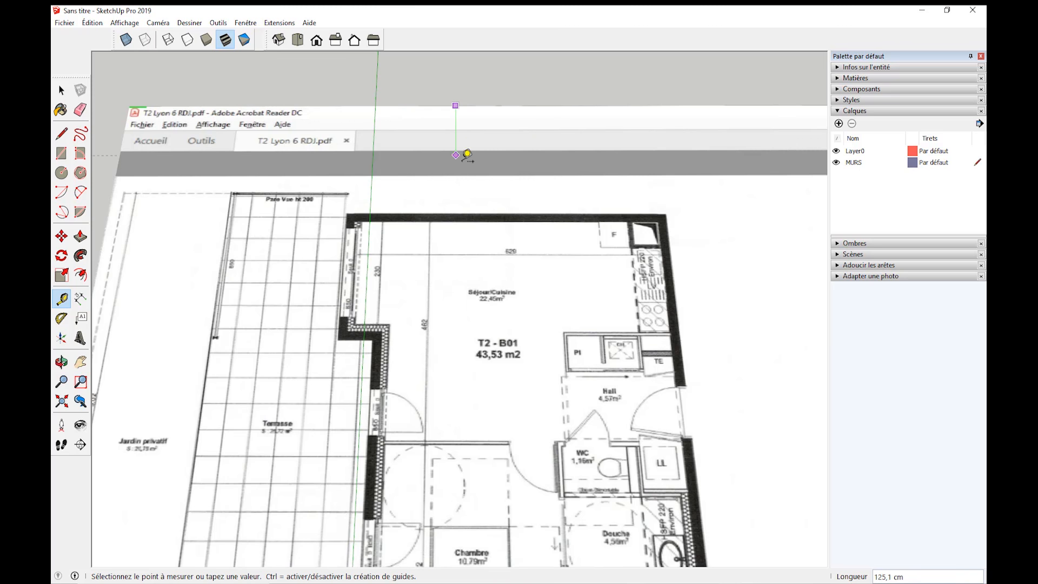
{"action": "scroll", "coordinate": [462, 238], "scroll_direction": "up", "scroll_amount": 3}
{"action": "scroll", "coordinate": [470, 231], "scroll_direction": "up", "scroll_amount": 3}
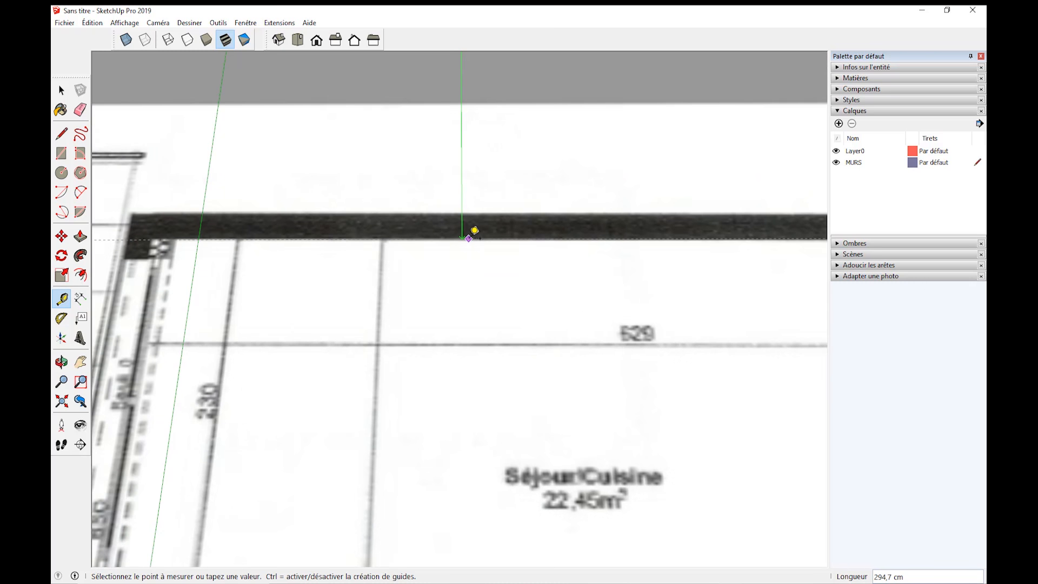
{"action": "scroll", "coordinate": [461, 308], "scroll_direction": "down", "scroll_amount": 3}
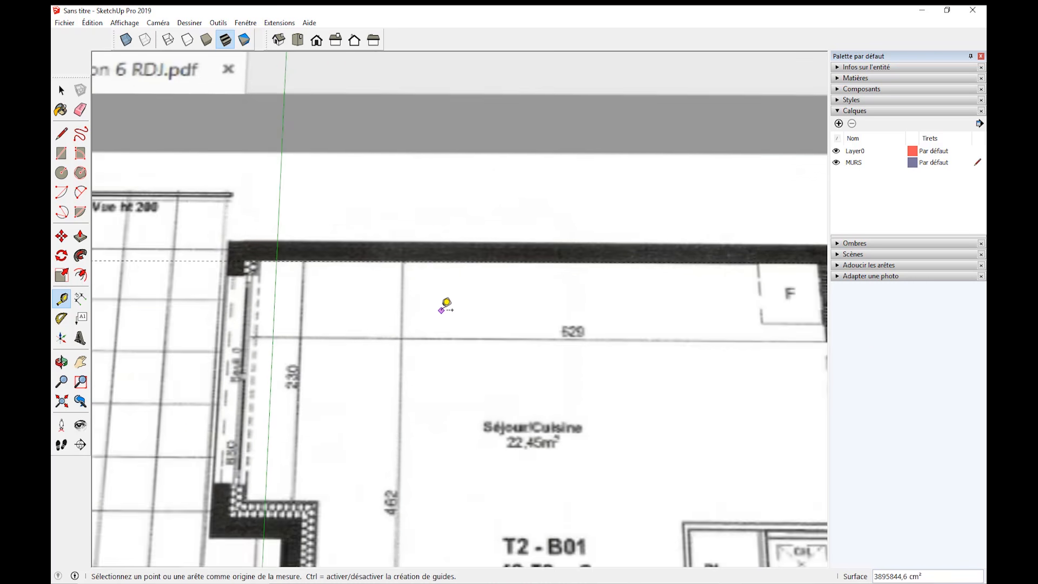
Place a guide about 543 cm from the plan image's left edge, along the inner side of the Séjour/Cuisine's terrace window wall.
{"action": "middle_click_drag", "start_coordinate": [445, 302], "coordinate": [669, 197], "text": "shift"}
{"action": "scroll", "coordinate": [261, 239], "scroll_direction": "down", "scroll_amount": 1}
{"action": "key", "text": "t"}
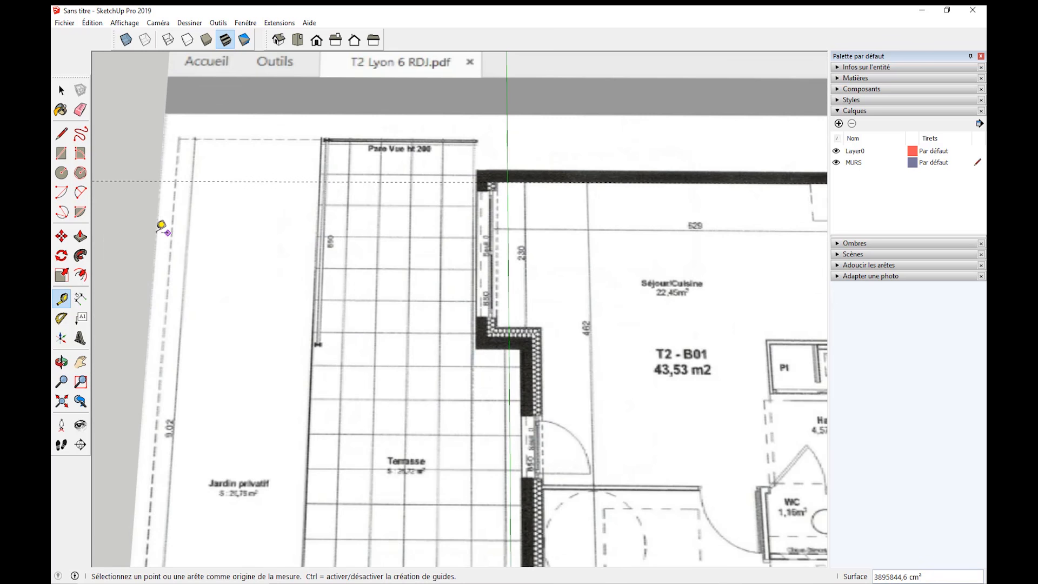
{"action": "left_click", "coordinate": [161, 227]}
{"action": "scroll", "coordinate": [495, 253], "scroll_direction": "up", "scroll_amount": 3}
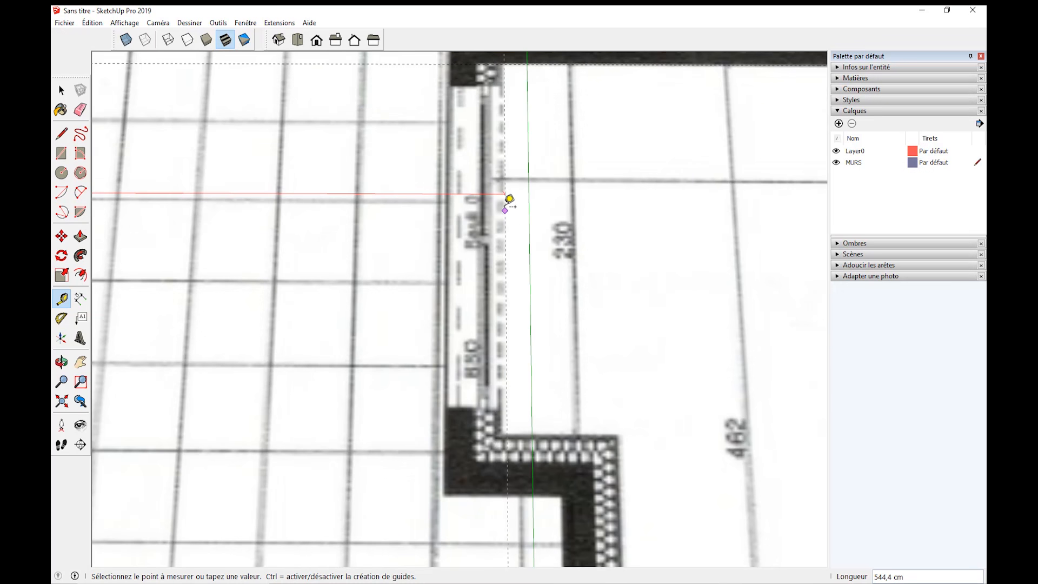
{"action": "scroll", "coordinate": [508, 191], "scroll_direction": "up", "scroll_amount": 3}
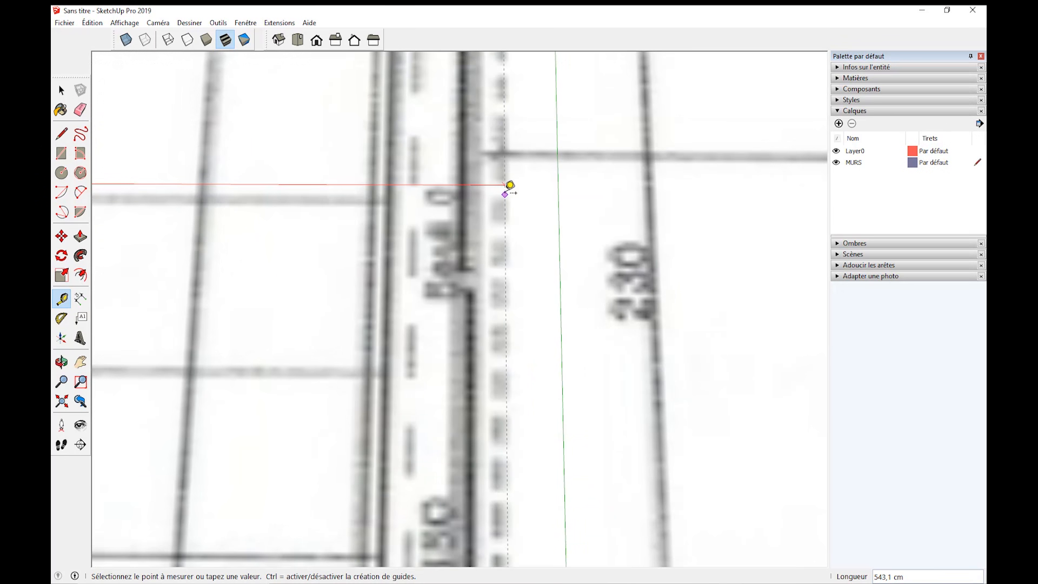
{"action": "left_click", "coordinate": [509, 184]}
{"action": "scroll", "coordinate": [538, 265], "scroll_direction": "down", "scroll_amount": 4}
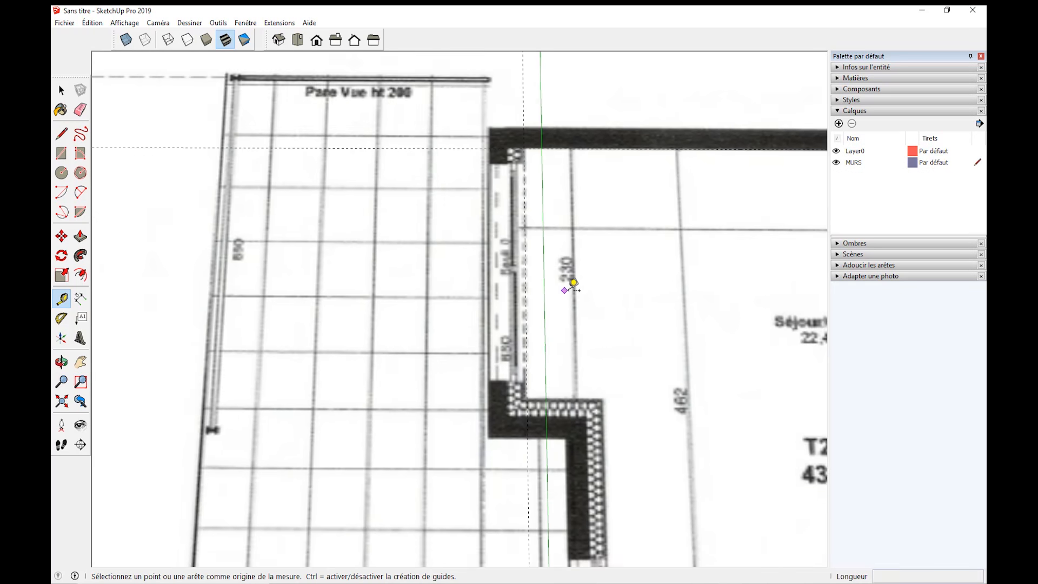
{"action": "middle_click_drag", "start_coordinate": [575, 283], "coordinate": [363, 264], "text": "shift"}
{"action": "scroll", "coordinate": [395, 254], "scroll_direction": "down", "scroll_amount": 3}
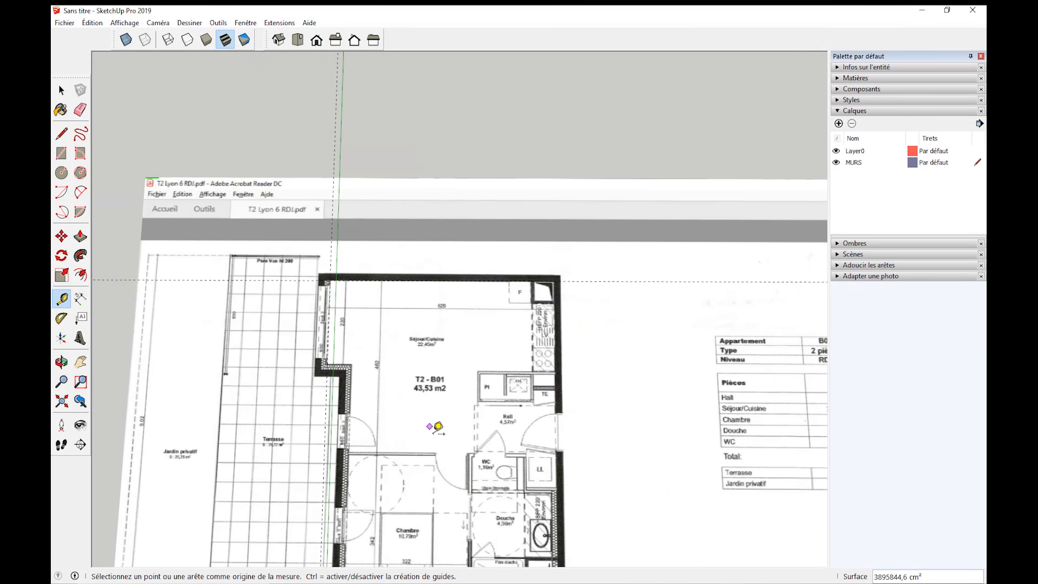
{"action": "middle_click_drag", "start_coordinate": [265, 359], "coordinate": [315, 98], "text": "shift"}
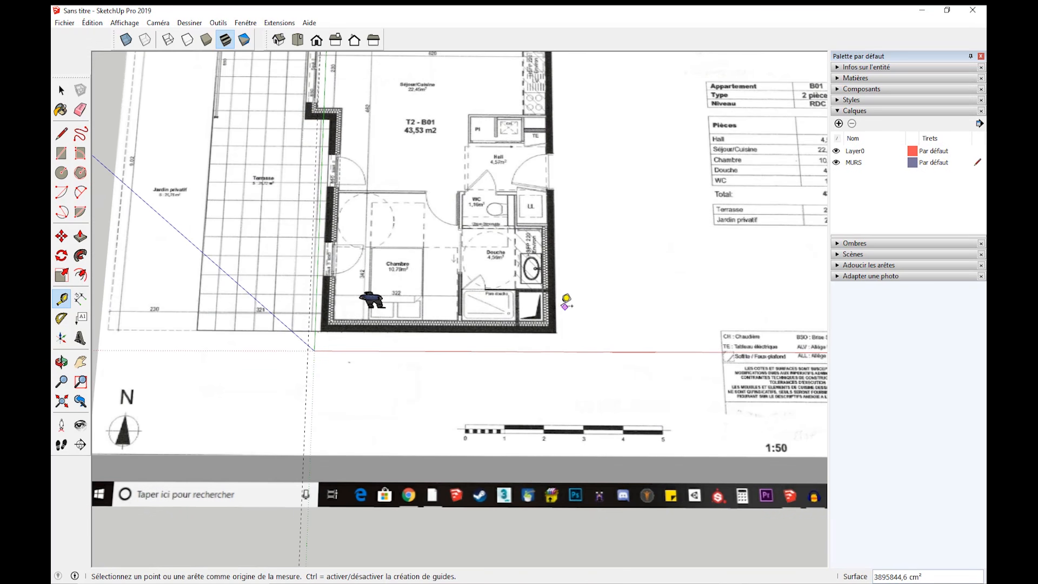
{"action": "middle_click_drag", "start_coordinate": [467, 98], "coordinate": [436, 286], "text": "shift"}
{"action": "scroll", "coordinate": [363, 271], "scroll_direction": "up", "scroll_amount": 2}
{"action": "scroll", "coordinate": [348, 278], "scroll_direction": "up", "scroll_amount": 3}
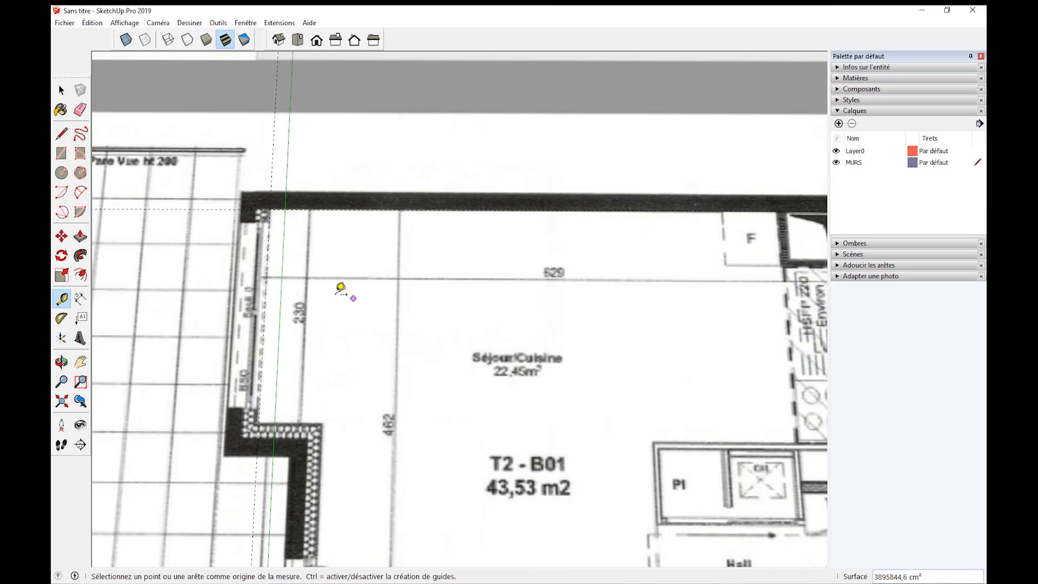
Place a guide across from the terrace window guide, along the kitchen outer wall's inner face, following the plan's 629 dimension, and check its fit.
{"action": "left_click", "coordinate": [269, 250]}
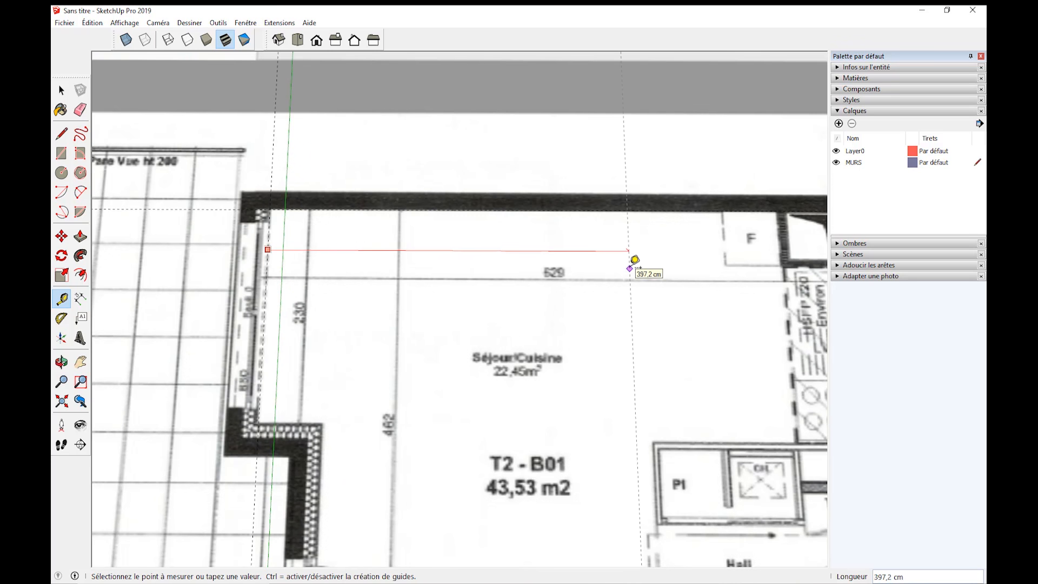
{"action": "middle_click_drag", "start_coordinate": [635, 260], "coordinate": [397, 232], "text": "shift"}
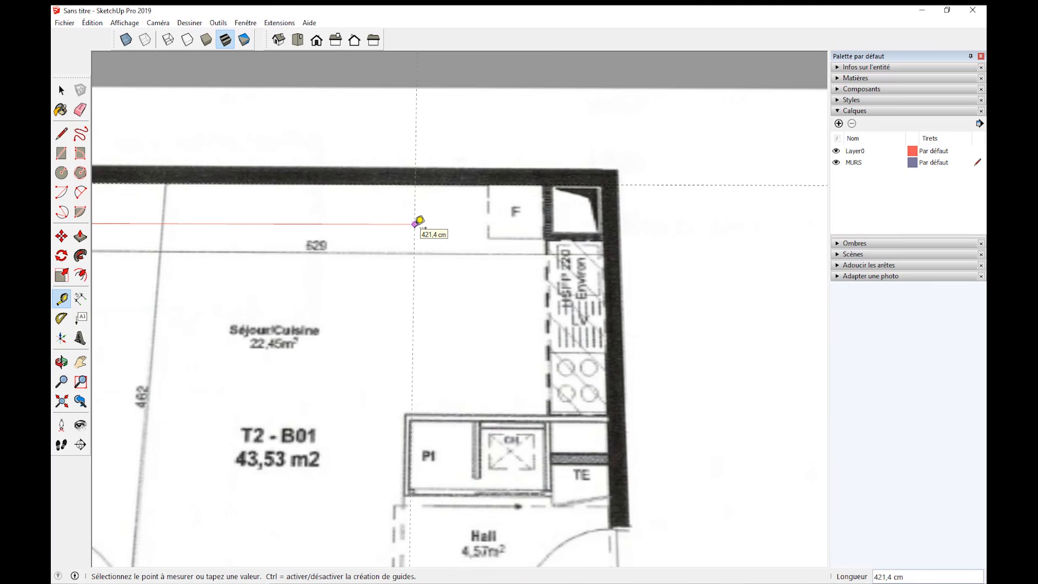
{"action": "type", "text": "0"}
{"action": "key", "text": "Return"}
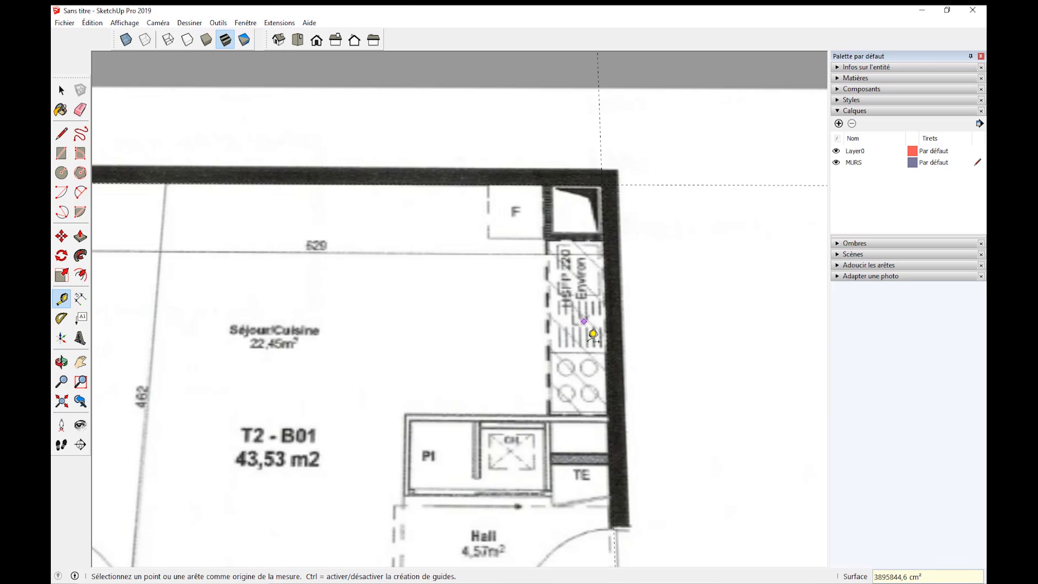
{"action": "scroll", "coordinate": [619, 522], "scroll_direction": "down", "scroll_amount": 3}
{"action": "middle_click_drag", "start_coordinate": [619, 524], "coordinate": [637, 378], "text": "shift"}
{"action": "scroll", "coordinate": [609, 364], "scroll_direction": "up", "scroll_amount": 5}
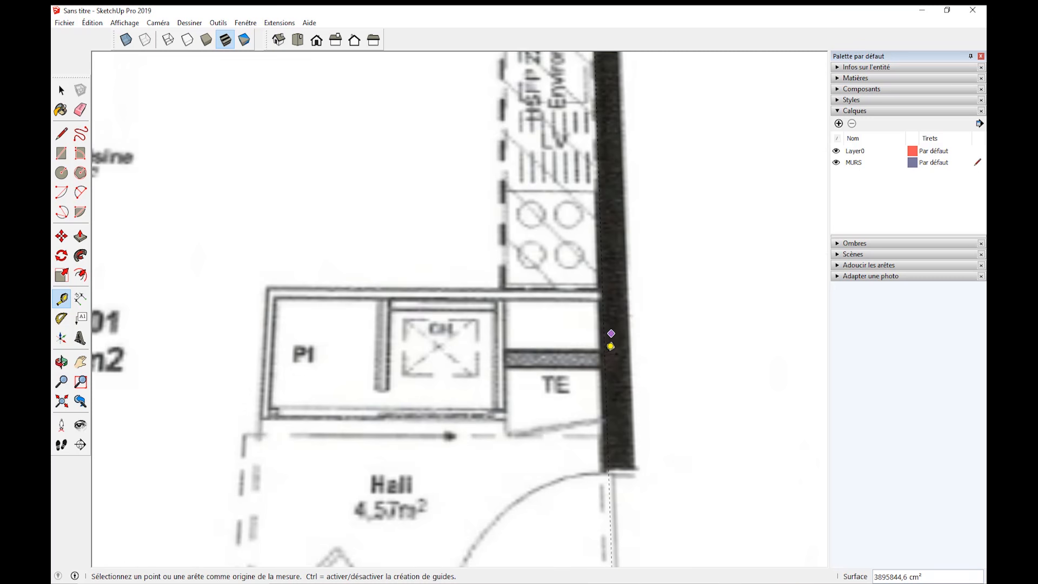
{"action": "scroll", "coordinate": [609, 337], "scroll_direction": "down", "scroll_amount": 2}
{"action": "scroll", "coordinate": [609, 337], "scroll_direction": "down", "scroll_amount": 4}
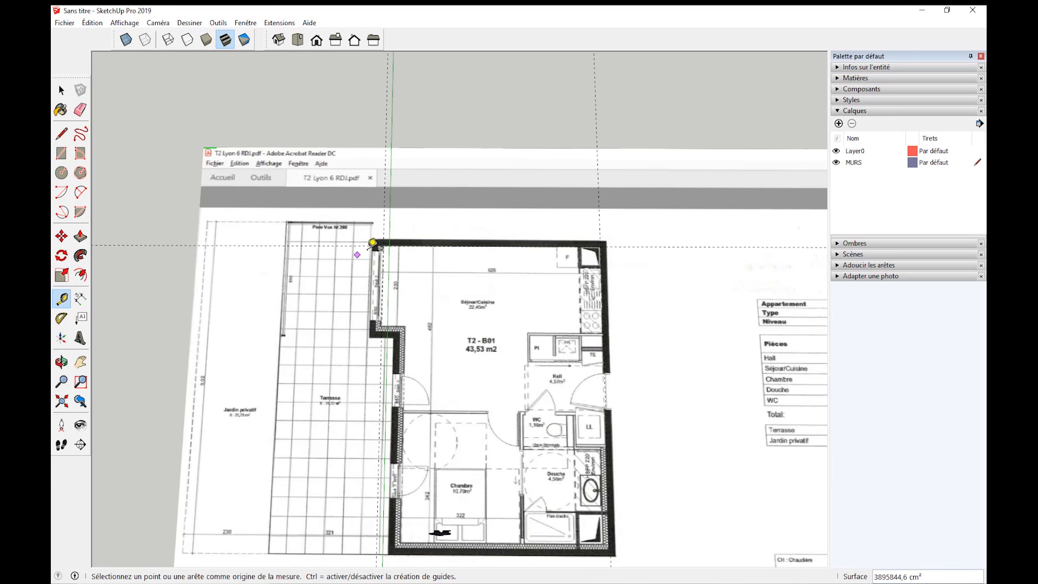
Place a guide 230 cm below the Séjour/Cuisine's upper wall guide, along the inner face of the wall's step beside the terrace.
{"action": "scroll", "coordinate": [378, 238], "scroll_direction": "up", "scroll_amount": 3}
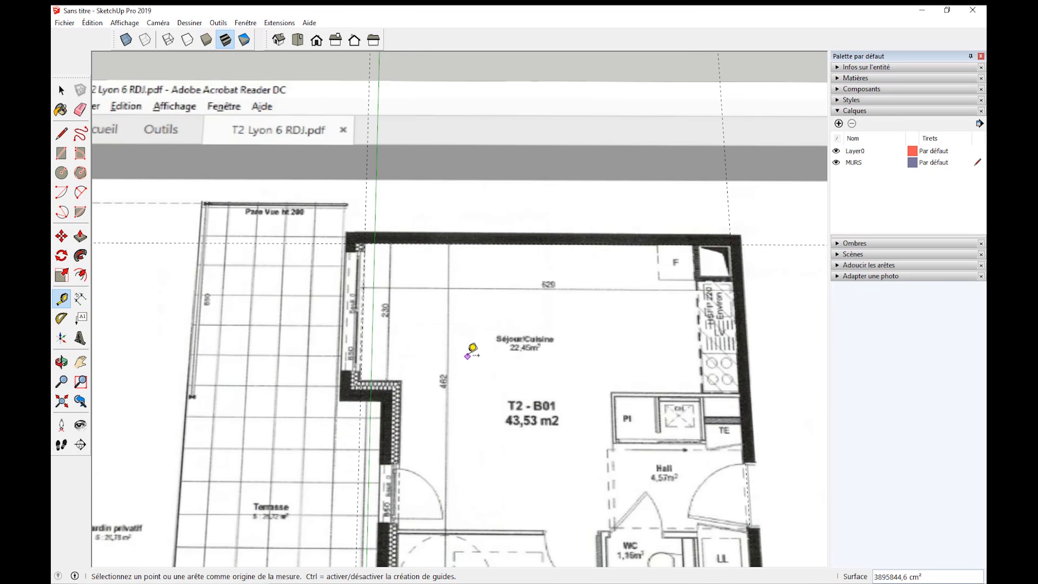
{"action": "middle_click_drag", "start_coordinate": [468, 357], "coordinate": [488, 328], "text": "shift"}
{"action": "scroll", "coordinate": [442, 247], "scroll_direction": "up", "scroll_amount": 2}
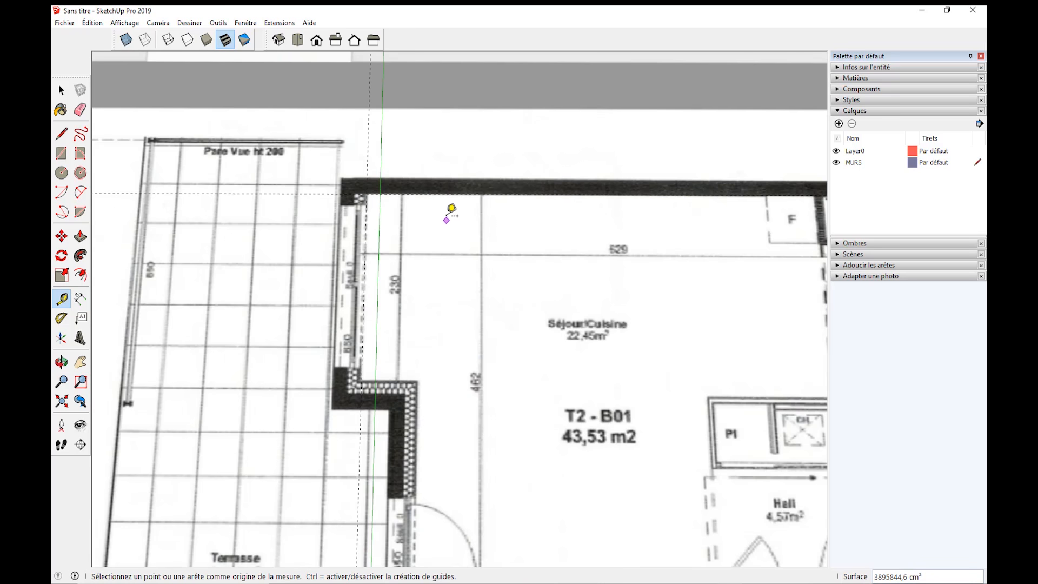
{"action": "scroll", "coordinate": [402, 267], "scroll_direction": "up", "scroll_amount": 2}
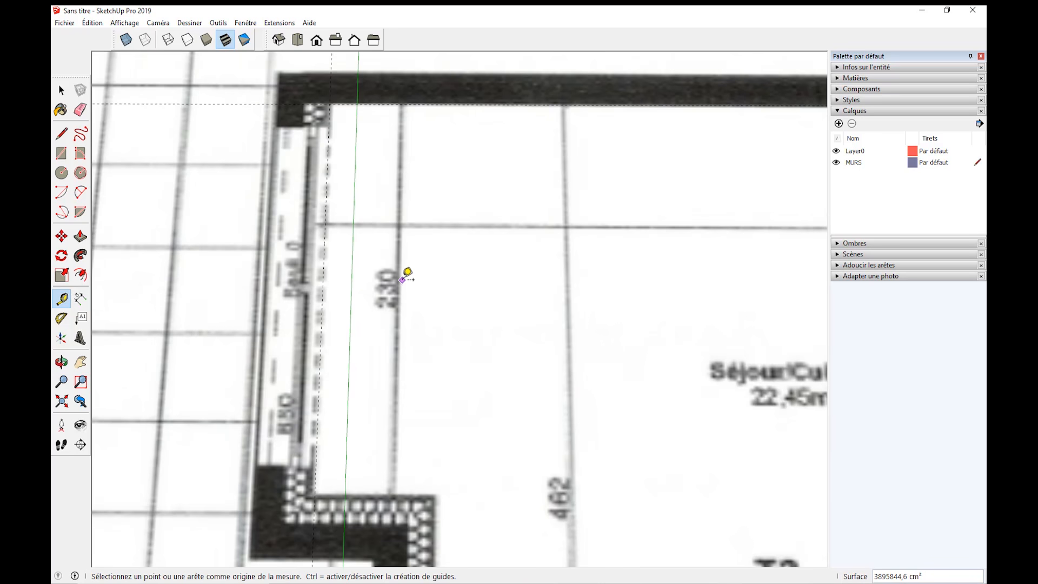
{"action": "scroll", "coordinate": [410, 271], "scroll_direction": "down", "scroll_amount": 2}
{"action": "key", "text": "alt+Tab"}
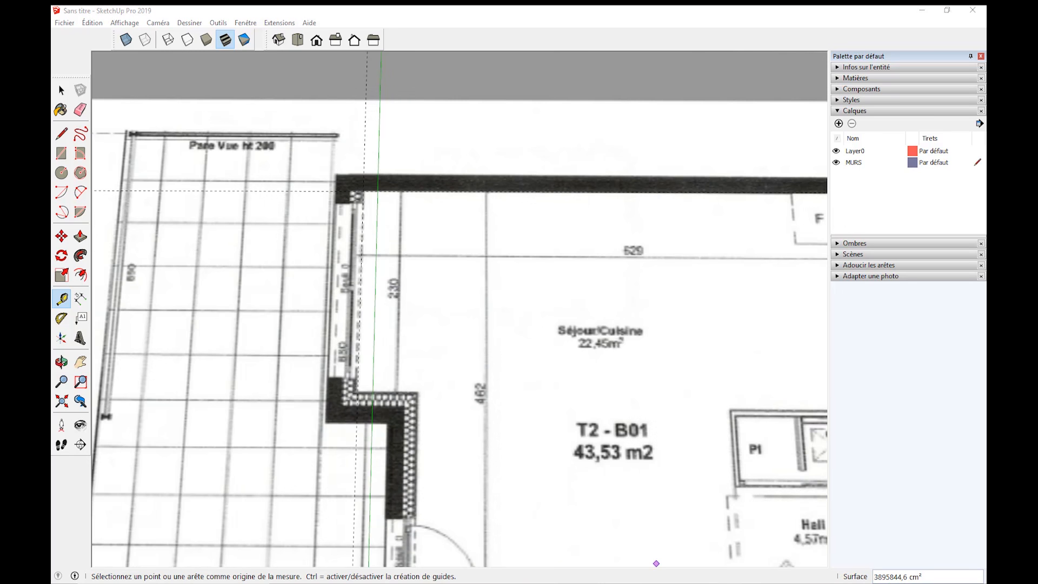
{"action": "key", "text": "alt+Tab"}
{"action": "left_click", "coordinate": [460, 191]}
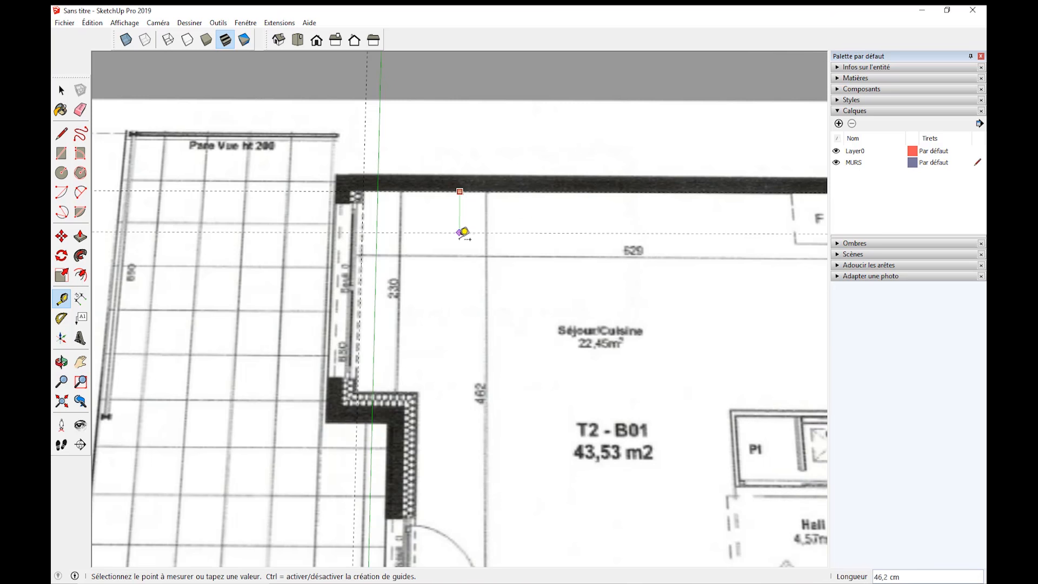
{"action": "type", "text": "230"}
{"action": "key", "text": "Return"}
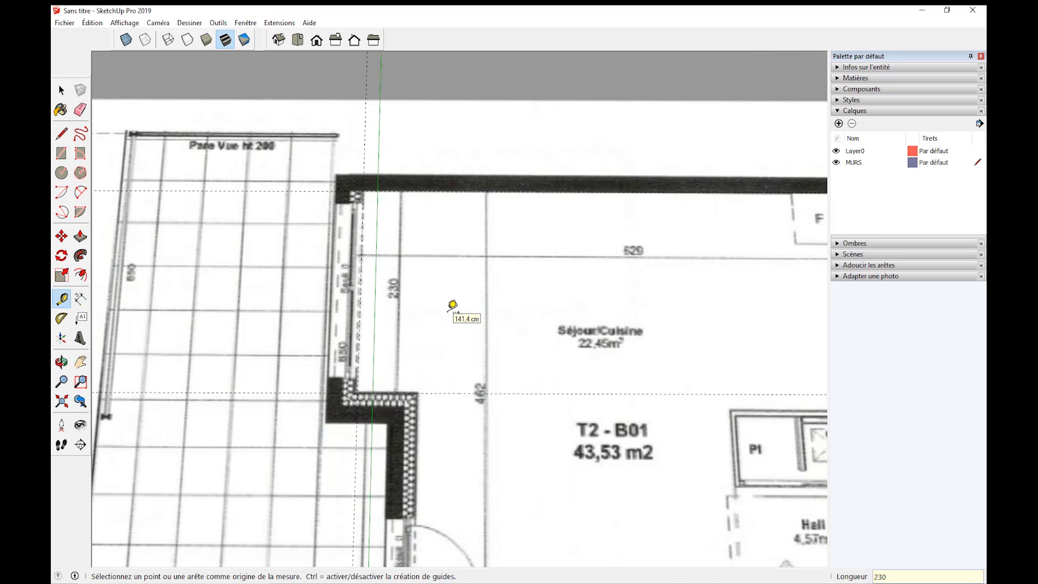
Try to place a guide below the Séjour/Cuisine's upper wall guide for the plan's 462 dimension.
{"action": "scroll", "coordinate": [468, 367], "scroll_direction": "down", "scroll_amount": 2}
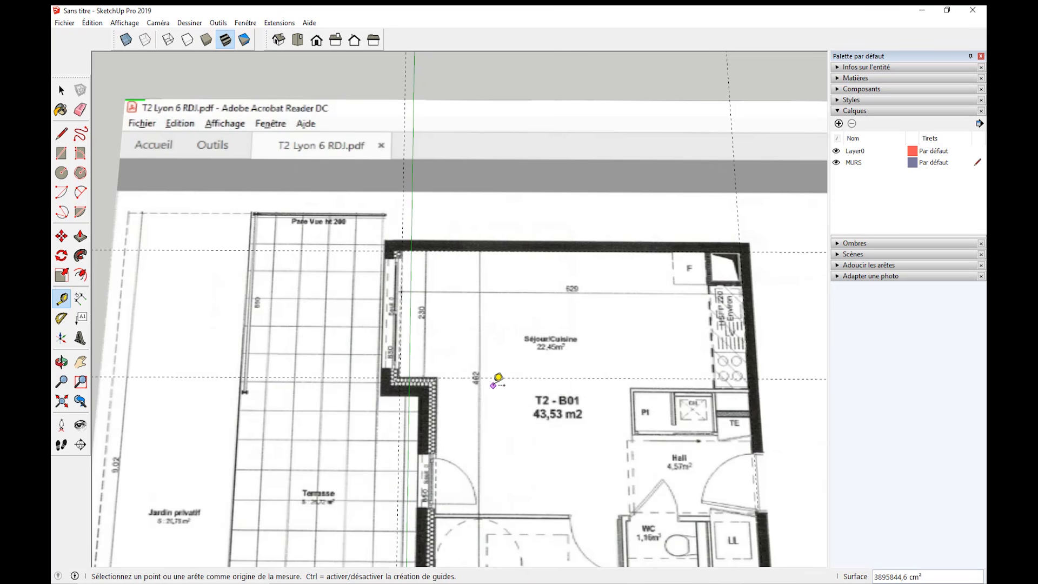
{"action": "scroll", "coordinate": [497, 380], "scroll_direction": "up", "scroll_amount": 4}
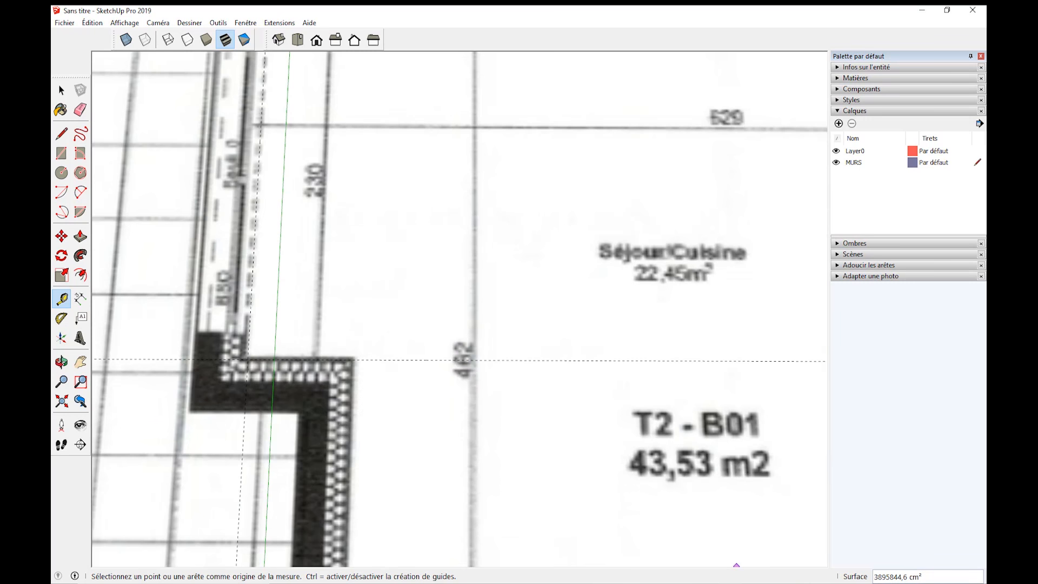
{"action": "key", "text": "alt+Tab"}
{"action": "key", "text": "alt+Tab"}
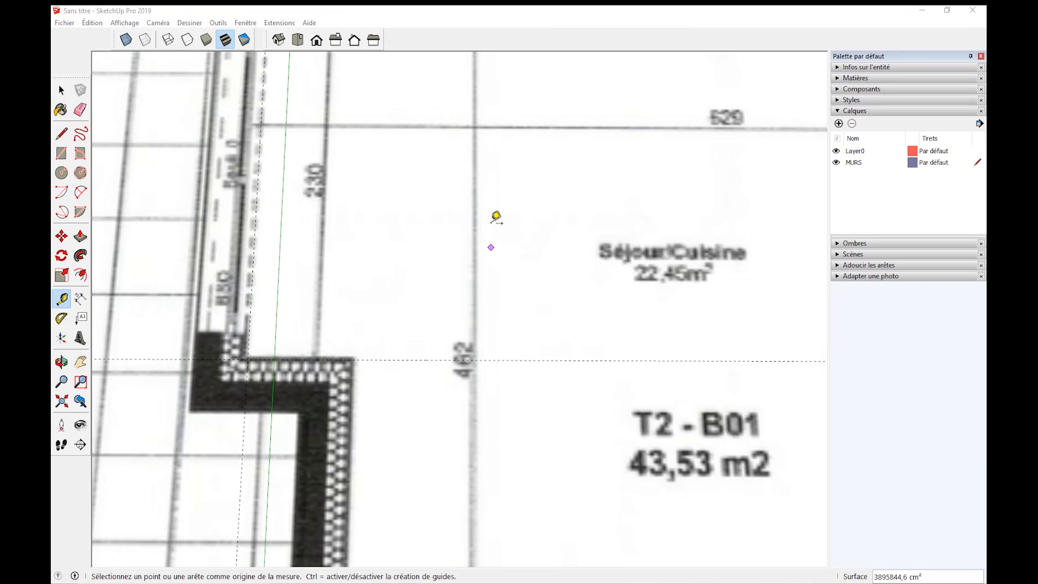
{"action": "scroll", "coordinate": [497, 232], "scroll_direction": "down", "scroll_amount": 4}
{"action": "middle_click_drag", "start_coordinate": [498, 220], "coordinate": [455, 272], "text": "shift"}
{"action": "scroll", "coordinate": [476, 216], "scroll_direction": "up", "scroll_amount": 2}
{"action": "key", "text": "t"}
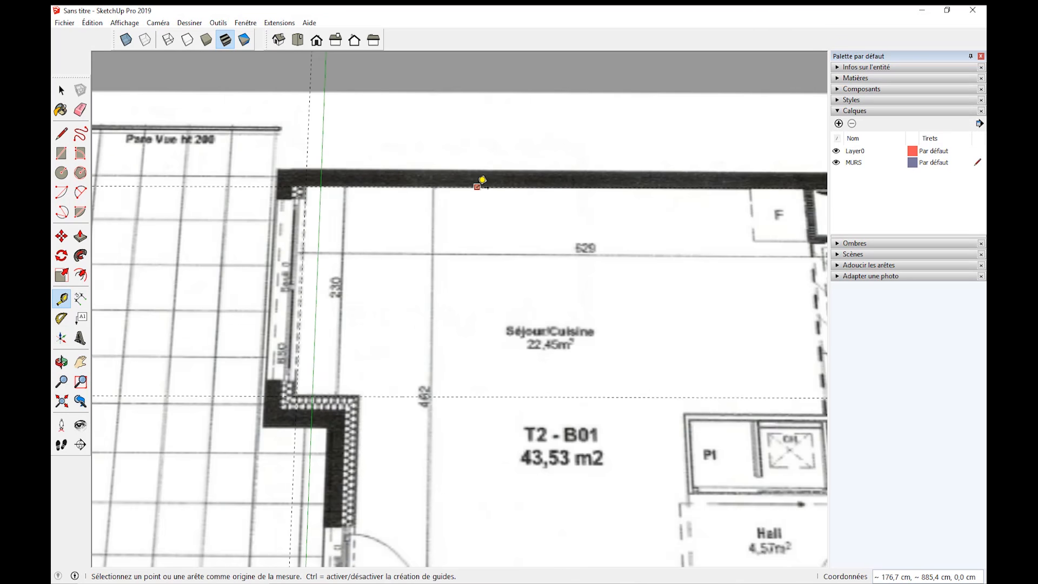
{"action": "left_click", "coordinate": [477, 186]}
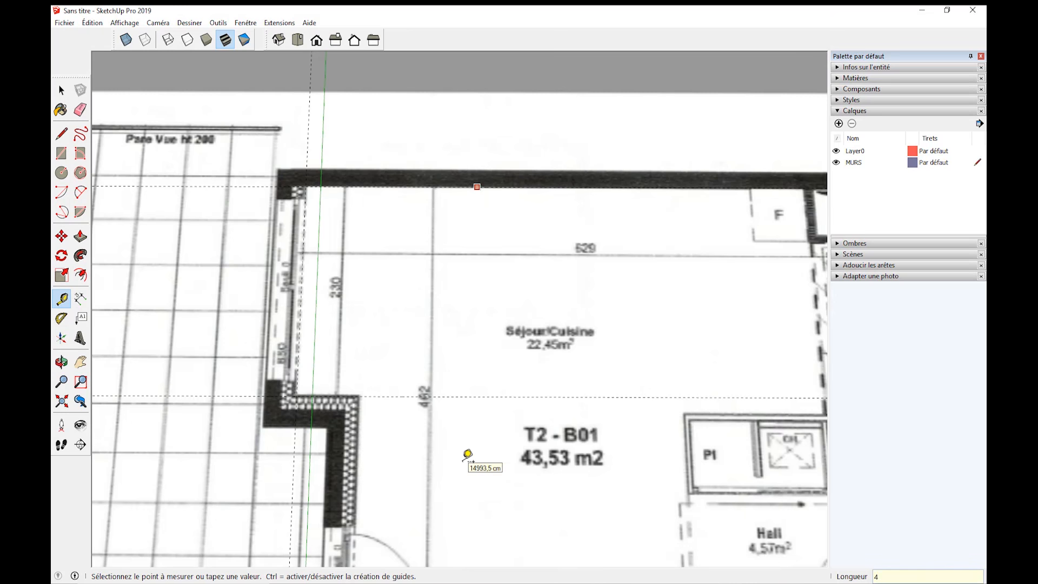
{"action": "key", "text": "Return"}
{"action": "scroll", "coordinate": [433, 470], "scroll_direction": "down", "scroll_amount": 4}
{"action": "middle_click_drag", "start_coordinate": [514, 492], "coordinate": [514, 148], "text": "shift"}
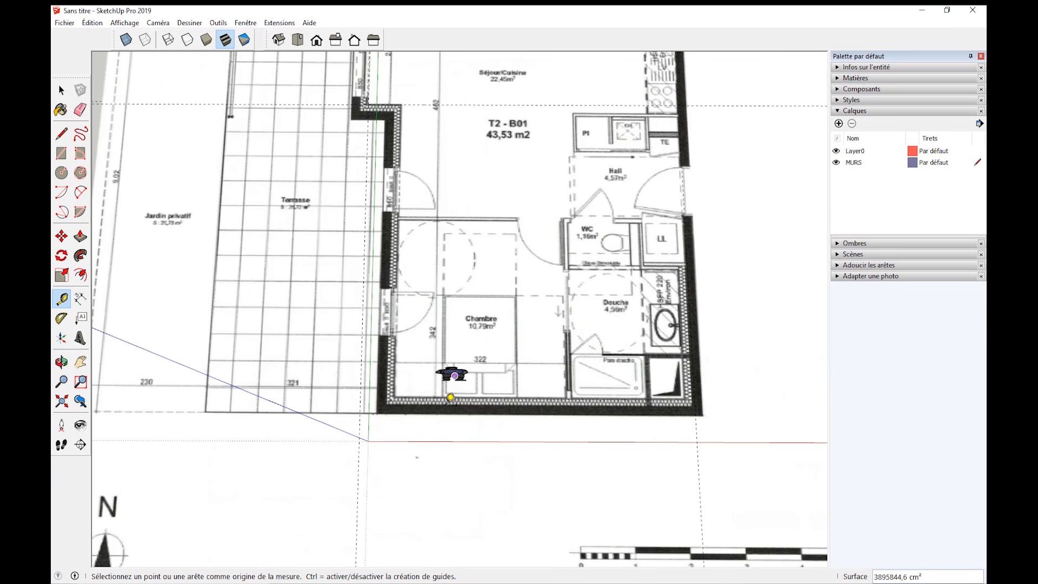
{"action": "scroll", "coordinate": [445, 415], "scroll_direction": "up", "scroll_amount": 3}
{"action": "scroll", "coordinate": [445, 418], "scroll_direction": "up", "scroll_amount": 2}
Place a guide 462 cm below the Séjour/Cuisine's upper wall guide, along the partition separating the room from the Chambre.
{"action": "scroll", "coordinate": [451, 252], "scroll_direction": "down", "scroll_amount": 4}
{"action": "middle_click_drag", "start_coordinate": [478, 197], "coordinate": [102, 130], "text": "shift"}
{"action": "scroll", "coordinate": [404, 280], "scroll_direction": "down", "scroll_amount": 3}
{"action": "middle_click_drag", "start_coordinate": [380, 191], "coordinate": [603, 304]}
{"action": "left_click", "coordinate": [433, 130]}
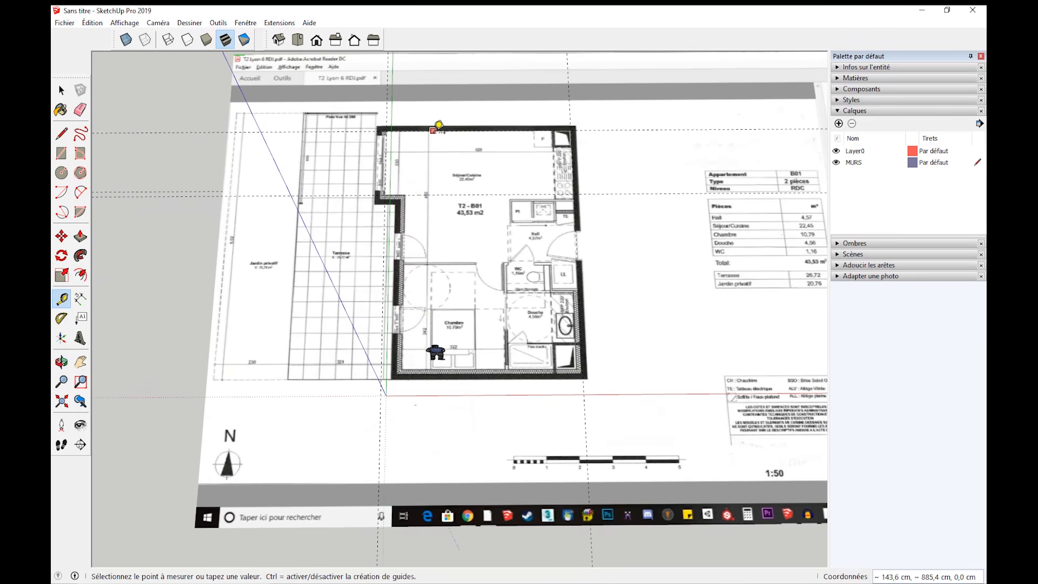
{"action": "left_click", "coordinate": [446, 361]}
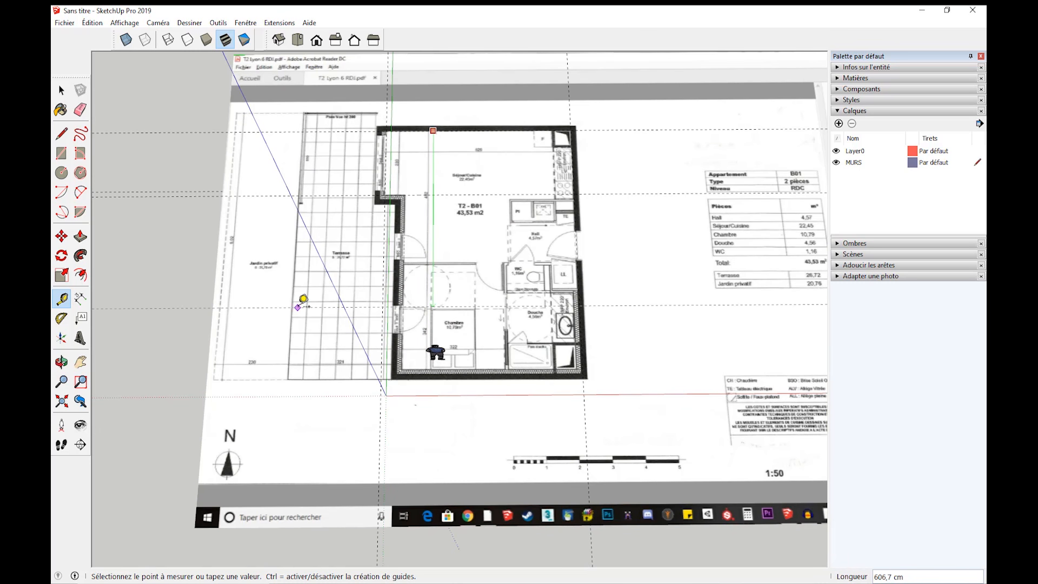
{"action": "key", "text": "Return"}
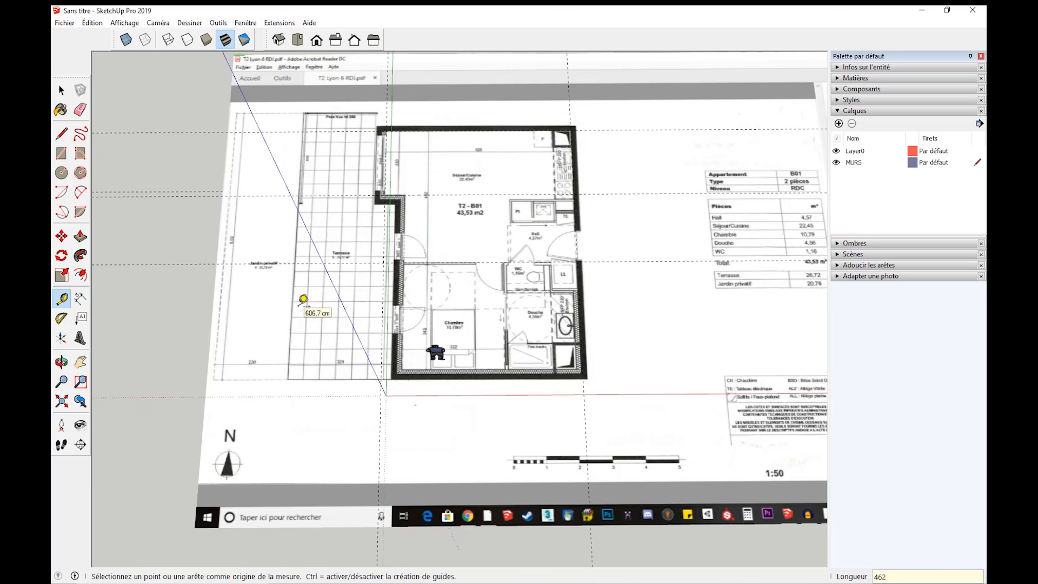
Examine how the new guide lines up with the Séjour/Chambre partition and with the WC wall facing the Hall.
{"action": "scroll", "coordinate": [393, 265], "scroll_direction": "up", "scroll_amount": 5}
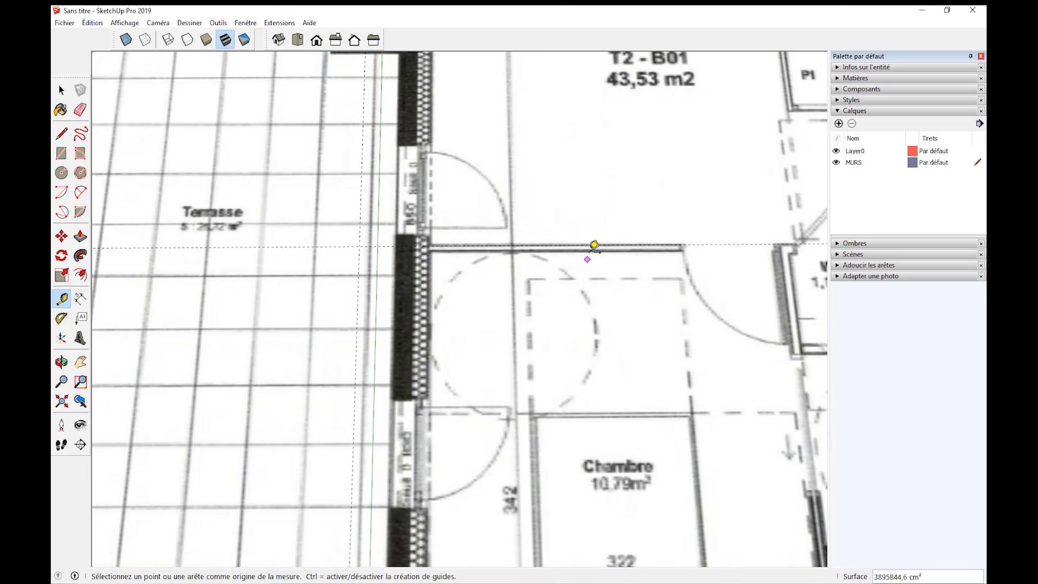
{"action": "scroll", "coordinate": [588, 253], "scroll_direction": "up", "scroll_amount": 3}
{"action": "left_click_drag", "start_coordinate": [714, 263], "coordinate": [349, 288], "text": "shift"}
{"action": "scroll", "coordinate": [546, 301], "scroll_direction": "down", "scroll_amount": 3}
{"action": "scroll", "coordinate": [553, 295], "scroll_direction": "down", "scroll_amount": 4}
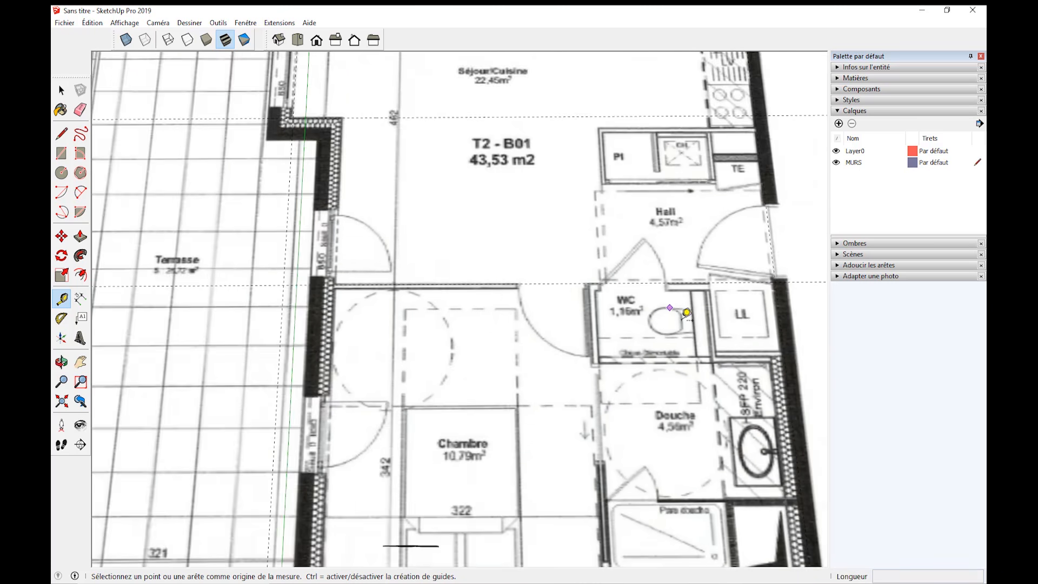
{"action": "scroll", "coordinate": [479, 402], "scroll_direction": "up", "scroll_amount": 3}
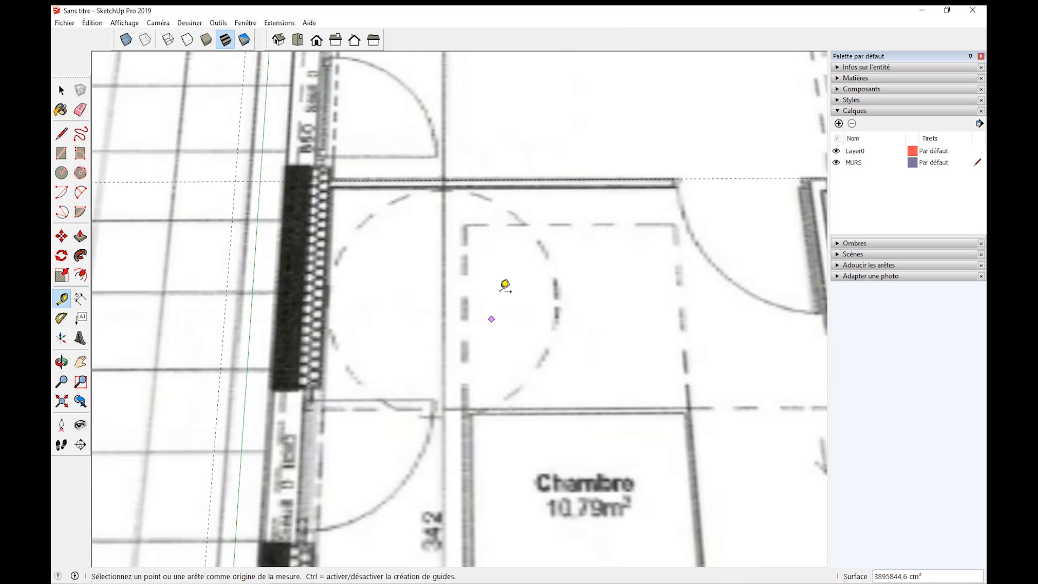
{"action": "scroll", "coordinate": [479, 324], "scroll_direction": "up", "scroll_amount": 3}
{"action": "middle_click_drag", "start_coordinate": [629, 257], "coordinate": [623, 308]}
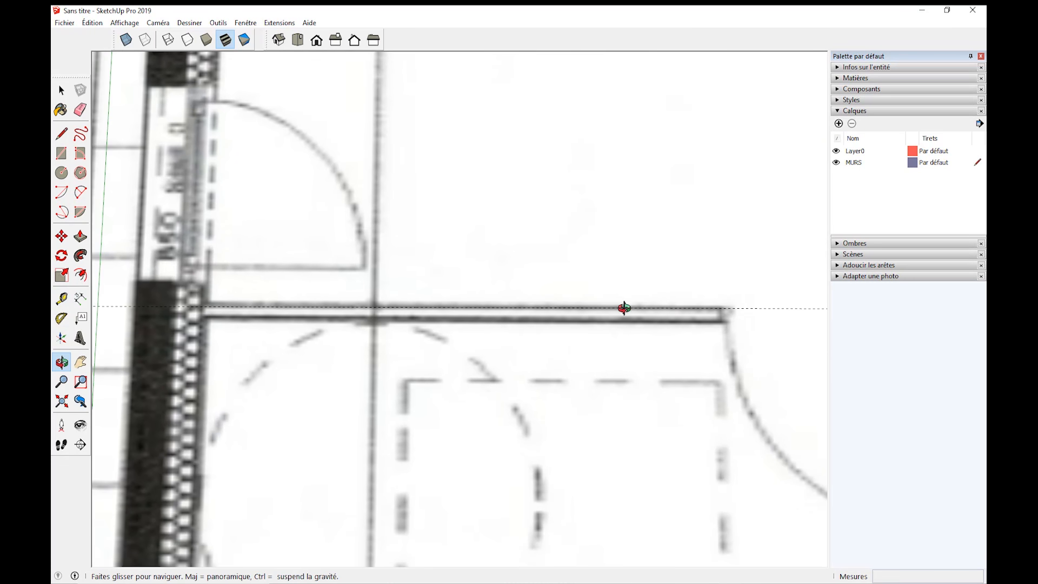
{"action": "scroll", "coordinate": [335, 265], "scroll_direction": "down", "scroll_amount": 6}
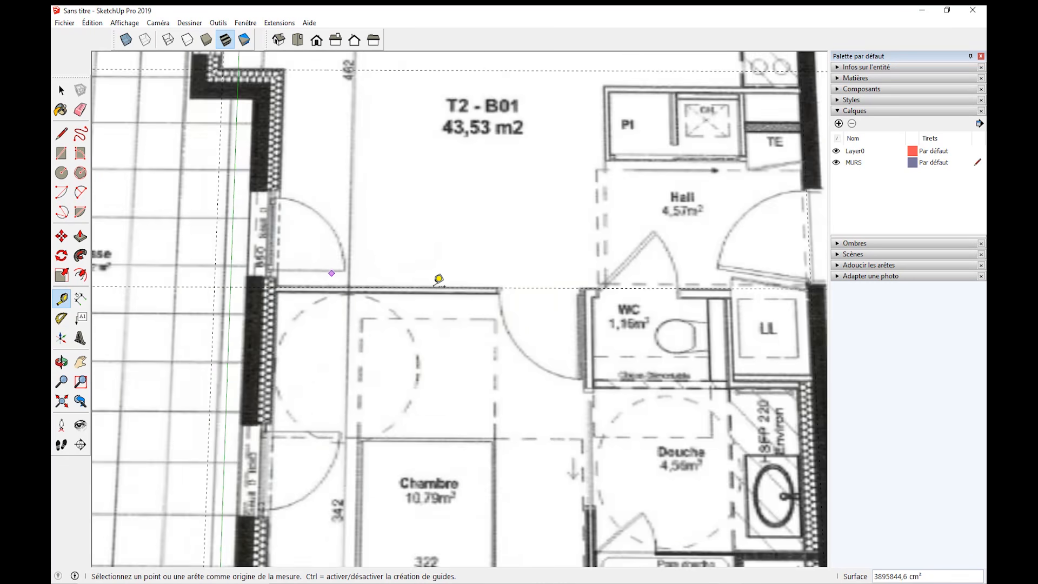
Place a guide 7 cm below the partition's upper guide to mark the partition's face on the Chambre side.
{"action": "scroll", "coordinate": [506, 279], "scroll_direction": "up", "scroll_amount": 4}
{"action": "scroll", "coordinate": [493, 276], "scroll_direction": "up", "scroll_amount": 3}
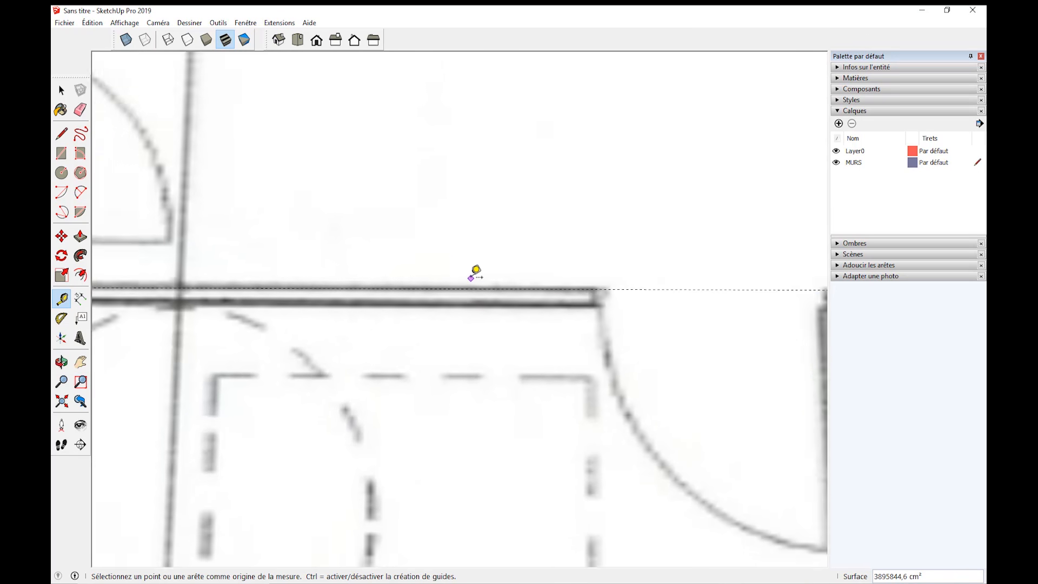
{"action": "scroll", "coordinate": [266, 273], "scroll_direction": "up", "scroll_amount": 2}
{"action": "scroll", "coordinate": [637, 232], "scroll_direction": "up", "scroll_amount": 3}
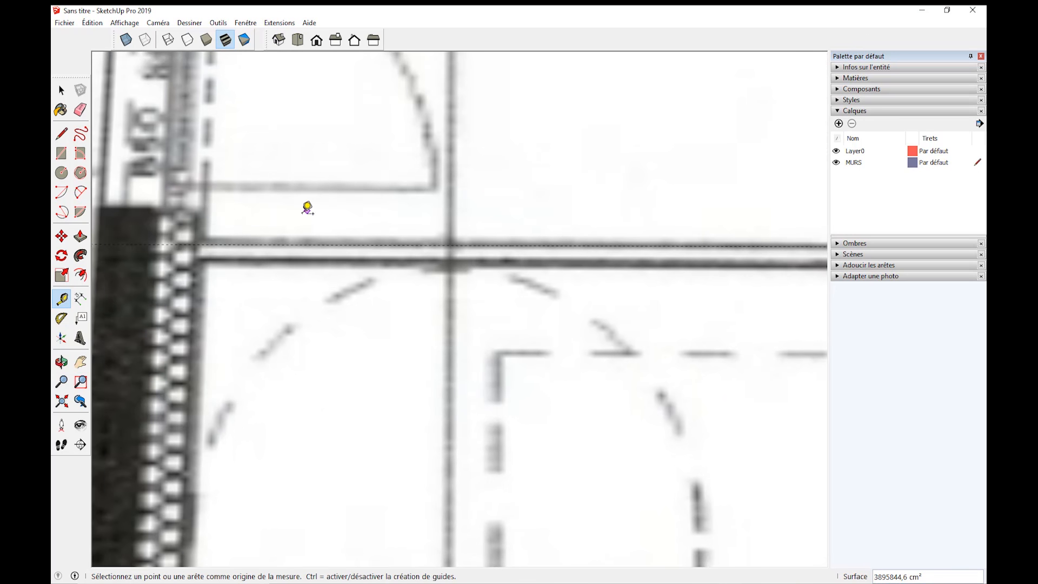
{"action": "left_click", "coordinate": [295, 243]}
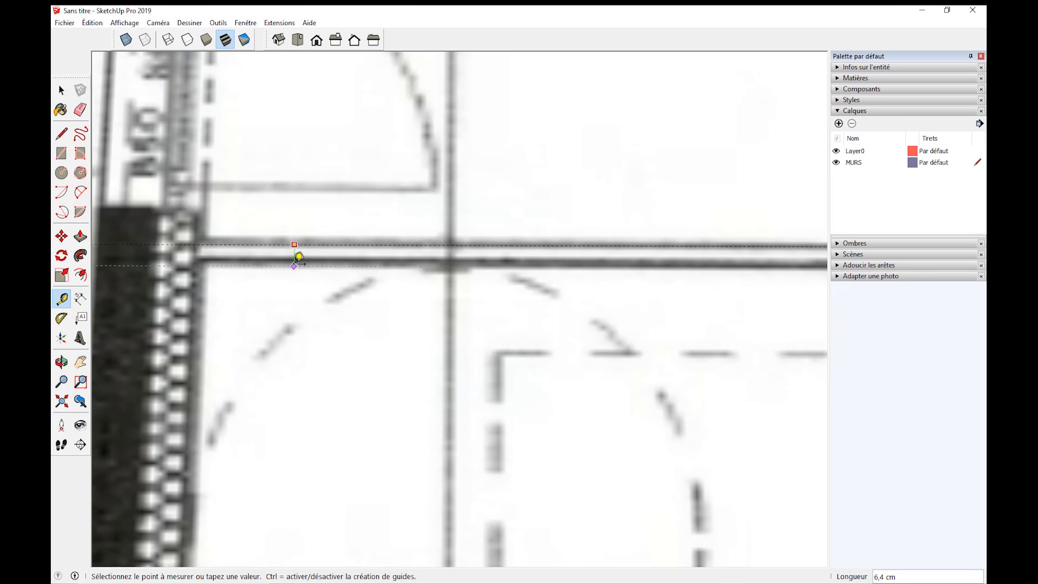
{"action": "scroll", "coordinate": [691, 267], "scroll_direction": "up", "scroll_amount": 3}
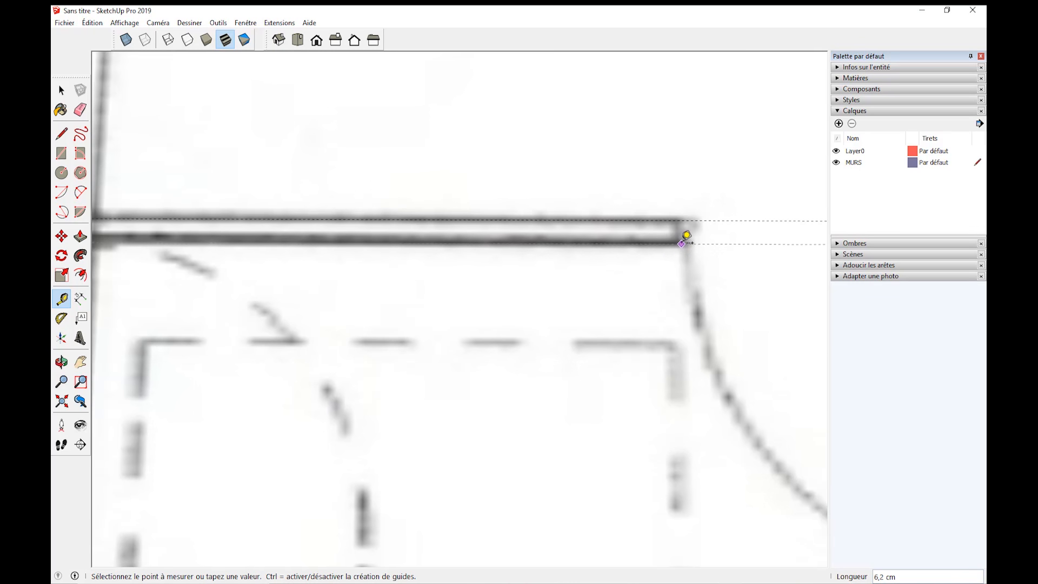
{"action": "scroll", "coordinate": [687, 235], "scroll_direction": "down", "scroll_amount": 3}
{"action": "scroll", "coordinate": [685, 238], "scroll_direction": "up", "scroll_amount": 3}
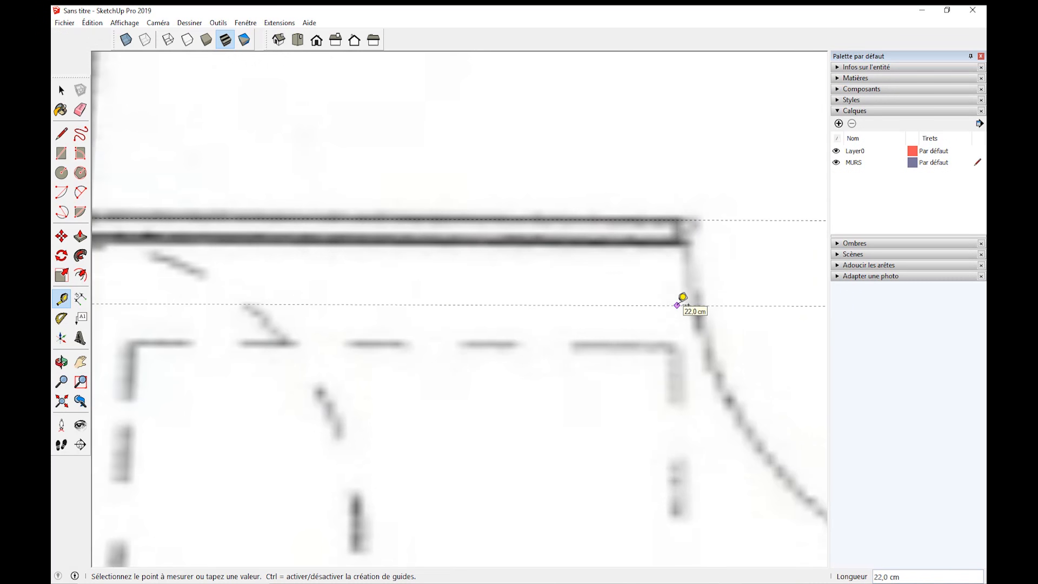
{"action": "type", "text": "7"}
{"action": "key", "text": "Return"}
Consult the Chambre's dimensions in the Acrobat Reader plan, and place a guide in SketchUp 342 cm below the partition's Chambre-side guide, along the bottom wall.
{"action": "scroll", "coordinate": [563, 309], "scroll_direction": "down", "scroll_amount": 6}
{"action": "middle_click_drag", "start_coordinate": [378, 424], "coordinate": [410, 183], "text": "shift"}
{"action": "key", "text": "alt+Tab"}
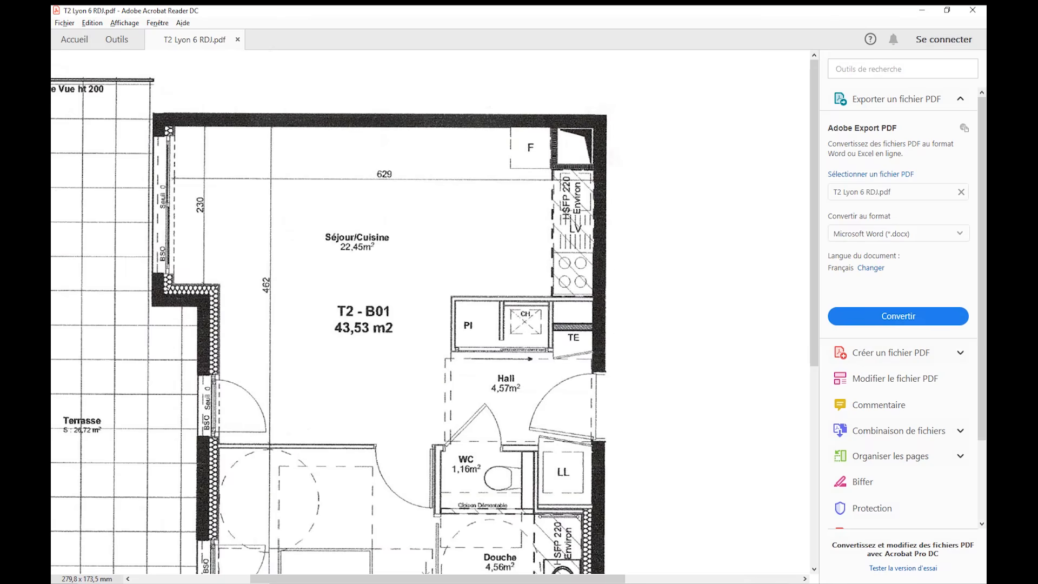
{"action": "scroll", "coordinate": [421, 169], "scroll_direction": "down", "scroll_amount": 2}
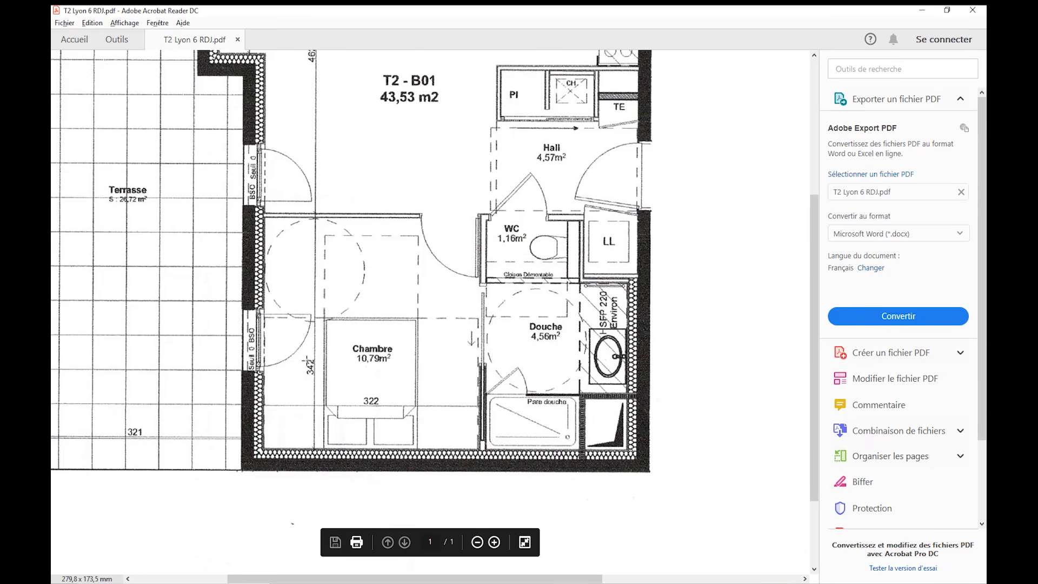
{"action": "key", "text": "alt+Tab"}
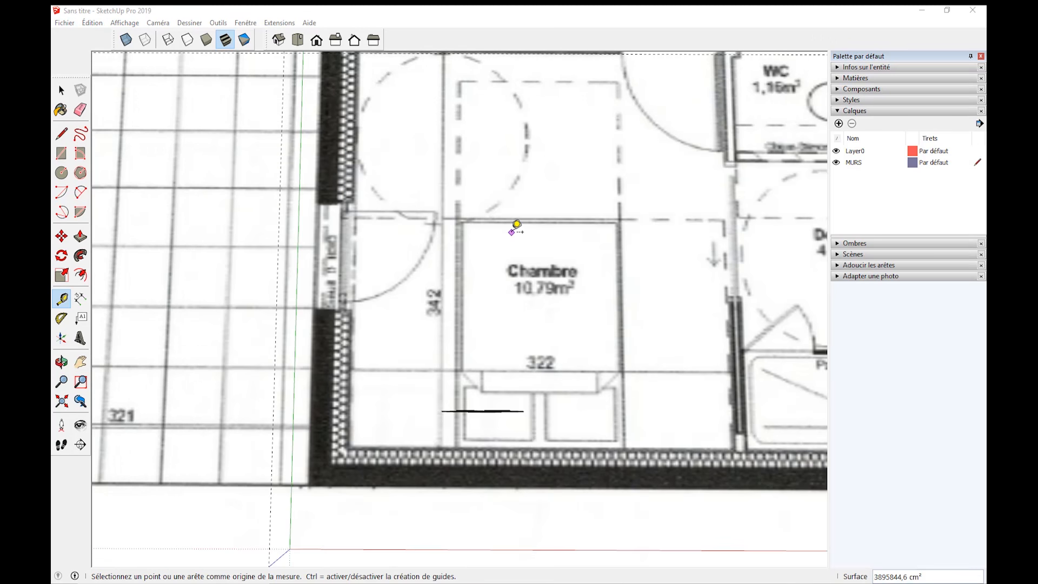
{"action": "middle_click_drag", "start_coordinate": [502, 226], "coordinate": [477, 337], "text": "shift"}
{"action": "left_click", "coordinate": [653, 162]}
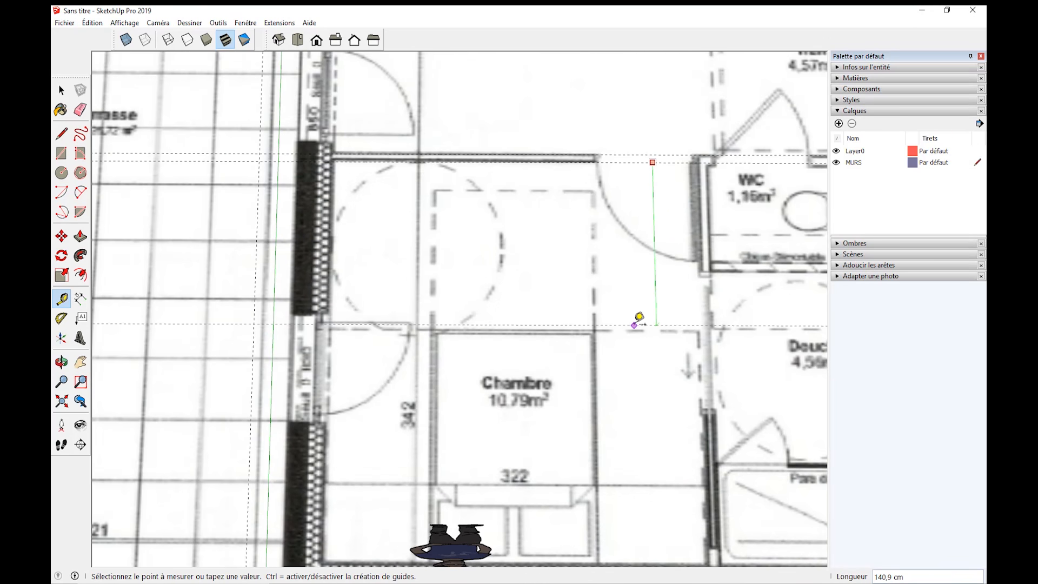
{"action": "type", "text": "342"}
{"action": "key", "text": "Return"}
{"action": "scroll", "coordinate": [514, 423], "scroll_direction": "down", "scroll_amount": 1}
{"action": "middle_click_drag", "start_coordinate": [508, 424], "coordinate": [516, 202], "text": "shift"}
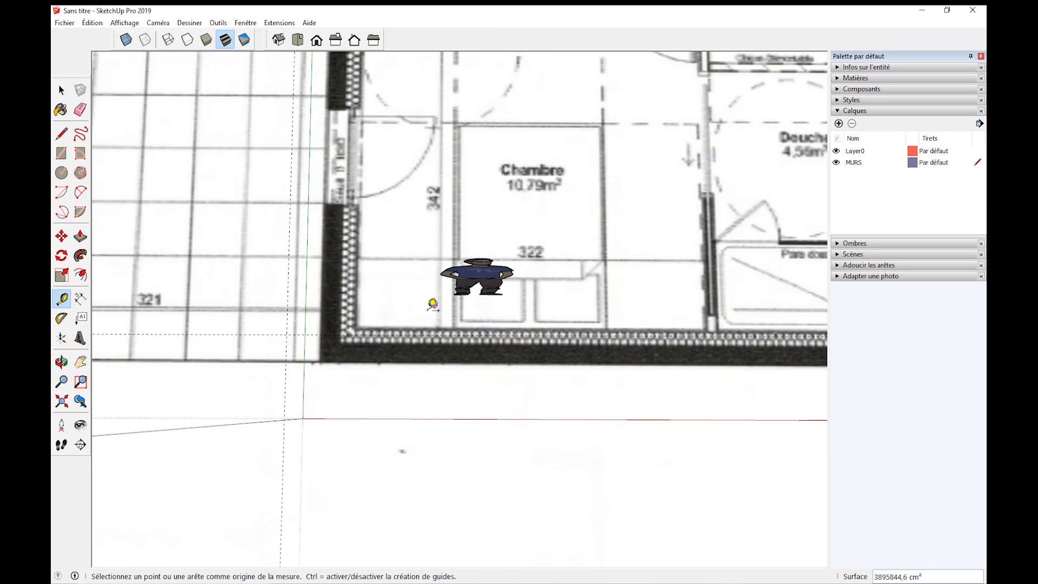
Place a vertical guide about 66 cm from the Séjour window-wall guide, along the inner face of the set-back Terrasse-side wall.
{"action": "scroll", "coordinate": [419, 343], "scroll_direction": "up", "scroll_amount": 2}
{"action": "scroll", "coordinate": [424, 341], "scroll_direction": "down", "scroll_amount": 2}
{"action": "scroll", "coordinate": [593, 341], "scroll_direction": "down", "scroll_amount": 1}
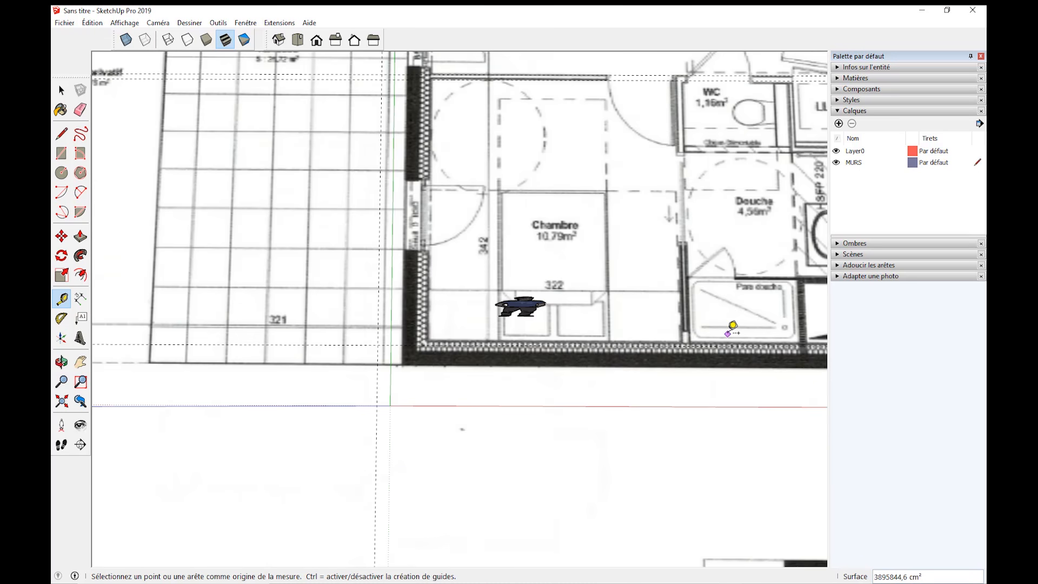
{"action": "middle_click_drag", "start_coordinate": [728, 334], "coordinate": [744, 313], "text": "shift"}
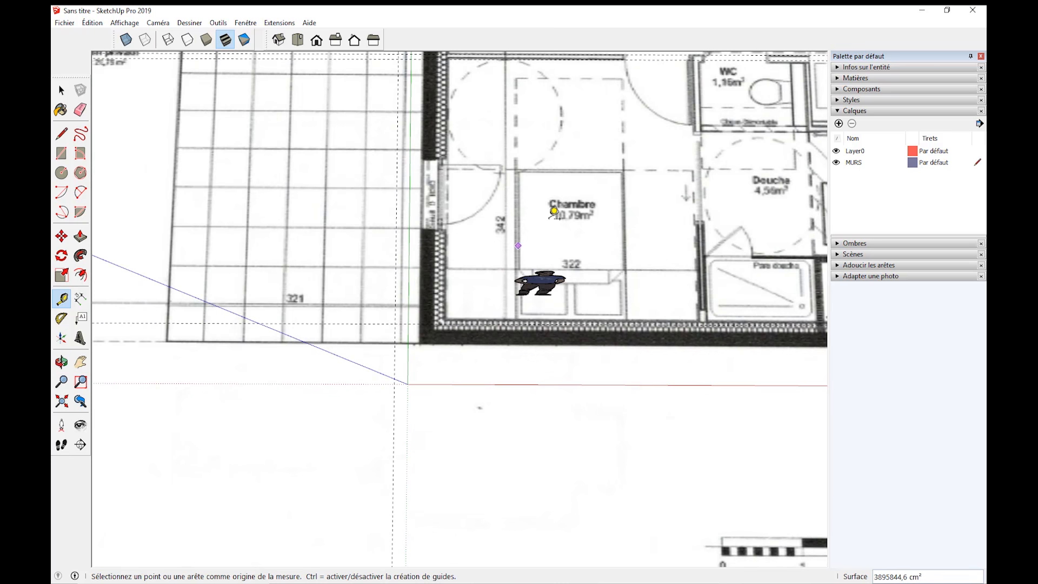
{"action": "middle_click_drag", "start_coordinate": [554, 195], "coordinate": [498, 397], "text": "shift"}
{"action": "middle_click_drag", "start_coordinate": [384, 124], "coordinate": [375, 104], "text": "shift"}
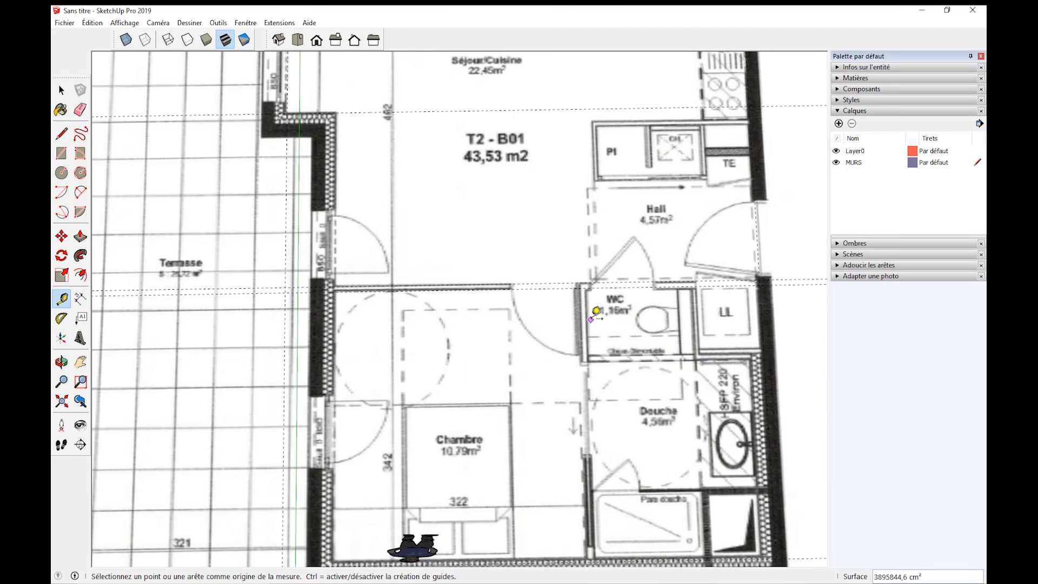
{"action": "middle_click_drag", "start_coordinate": [604, 328], "coordinate": [664, 365], "text": "shift"}
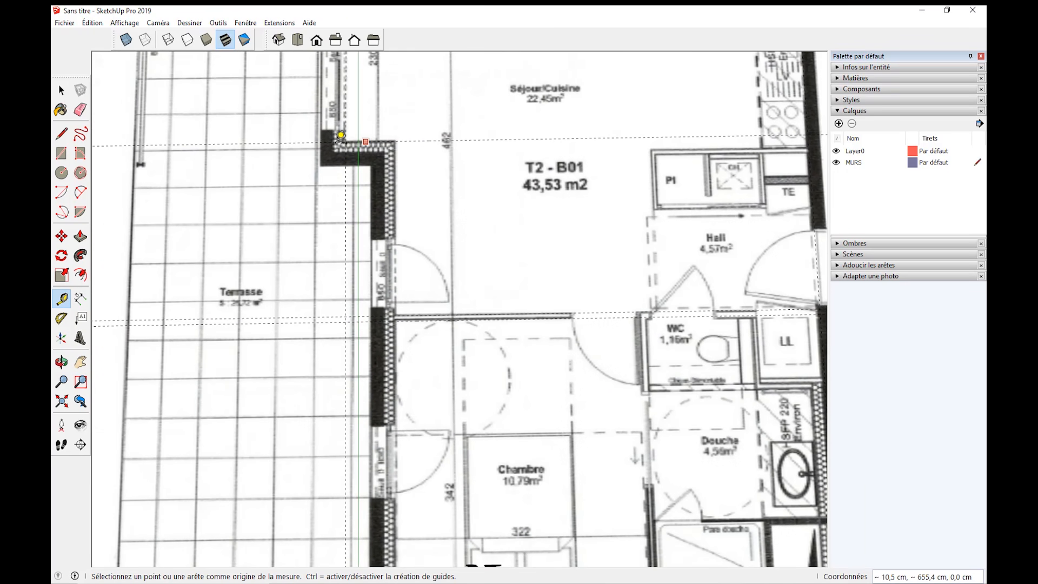
{"action": "middle_click_drag", "start_coordinate": [397, 141], "coordinate": [449, 463], "text": "shift"}
{"action": "middle_click_drag", "start_coordinate": [494, 253], "coordinate": [491, 329], "text": "shift"}
{"action": "scroll", "coordinate": [407, 250], "scroll_direction": "up", "scroll_amount": 3}
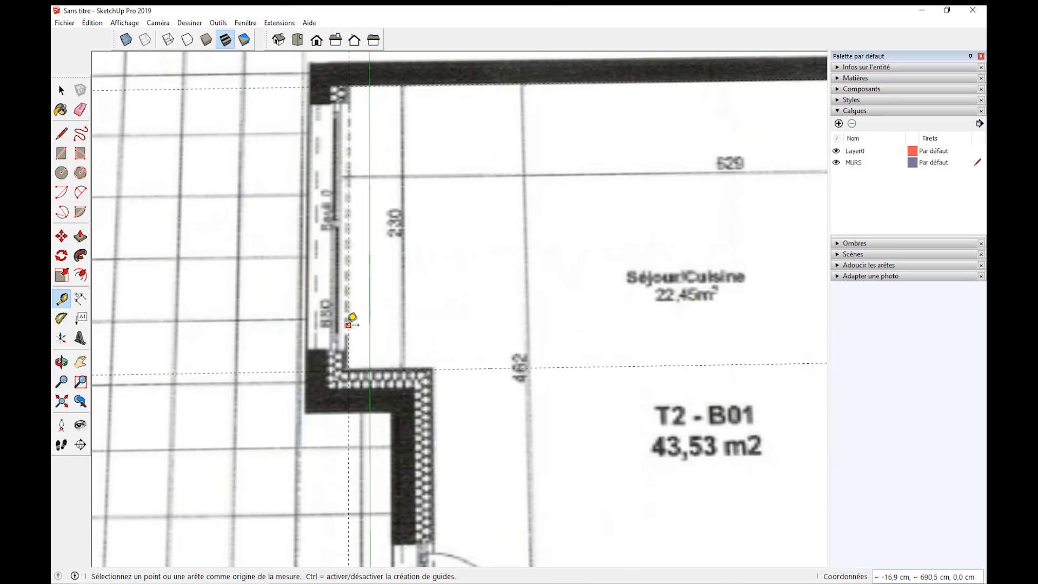
{"action": "left_click", "coordinate": [349, 325]}
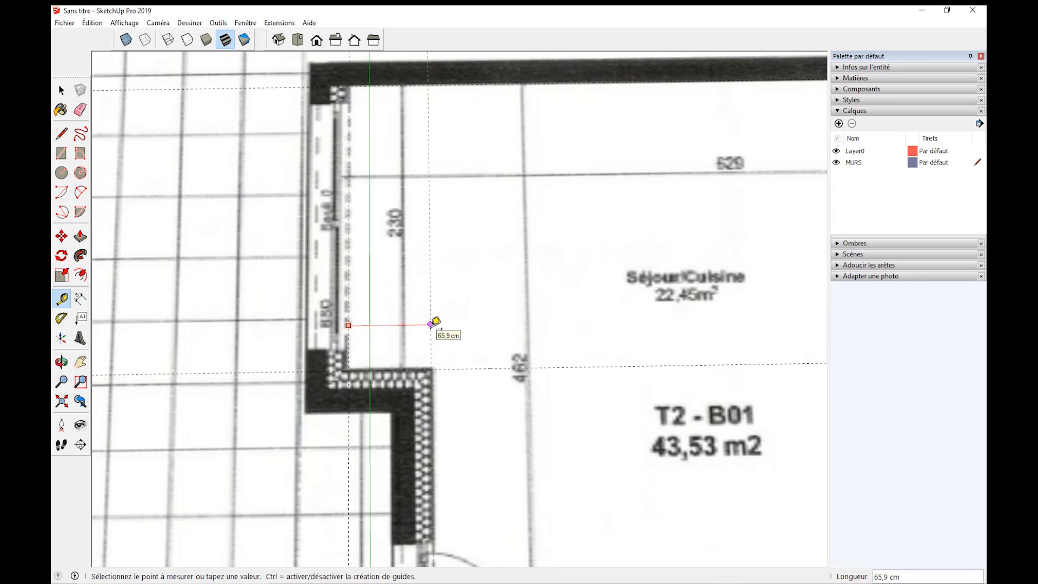
{"action": "left_click", "coordinate": [436, 323]}
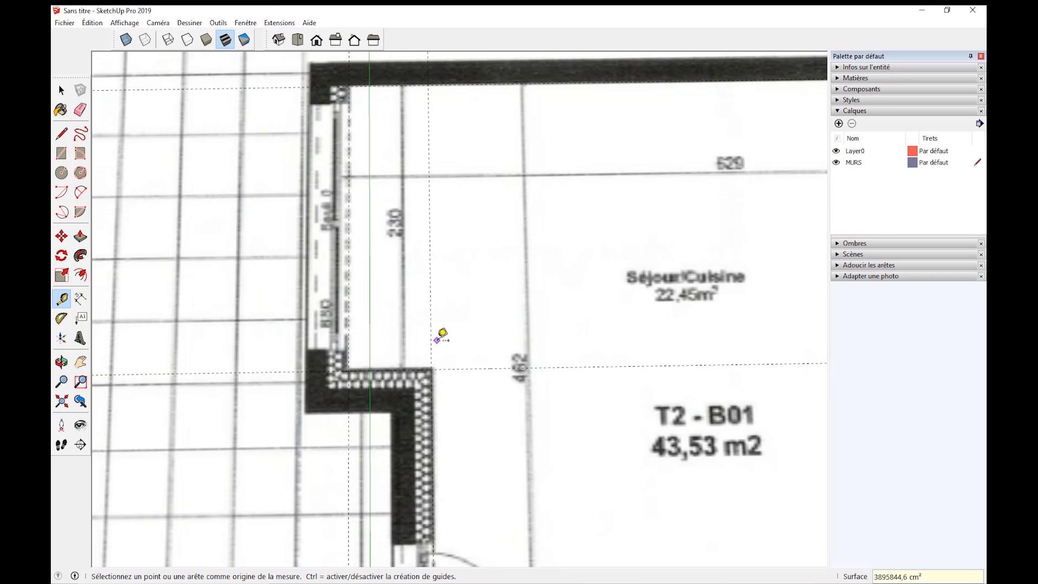
With the Line tool, trace the inner faces of the upper and entrance-side walls from the Séjour's window corner to the corner beyond the Douche.
{"action": "scroll", "coordinate": [442, 334], "scroll_direction": "down", "scroll_amount": 5}
{"action": "middle_click_drag", "start_coordinate": [452, 338], "coordinate": [371, 252], "text": "shift"}
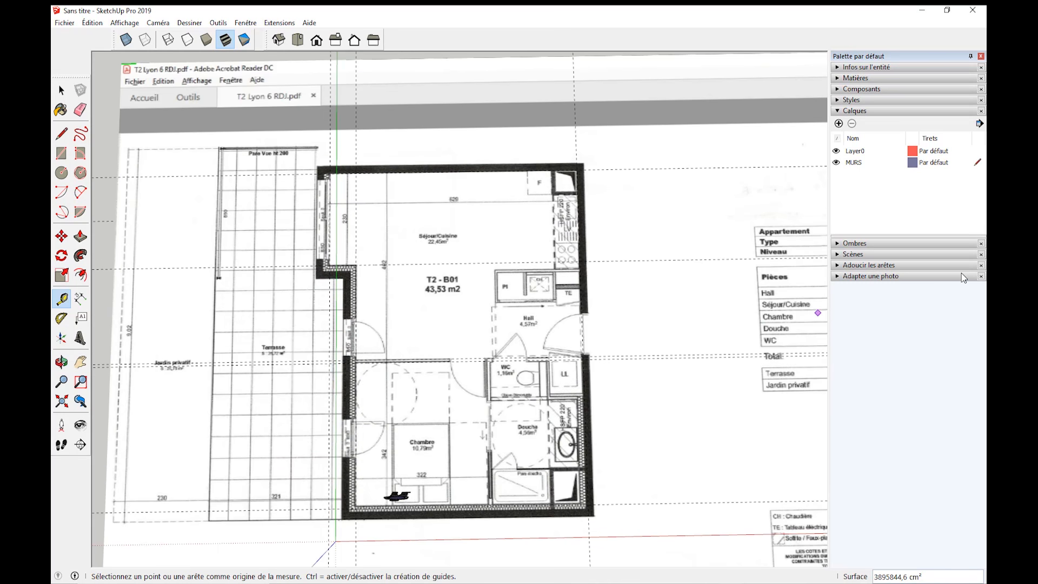
{"action": "left_click", "coordinate": [62, 134]}
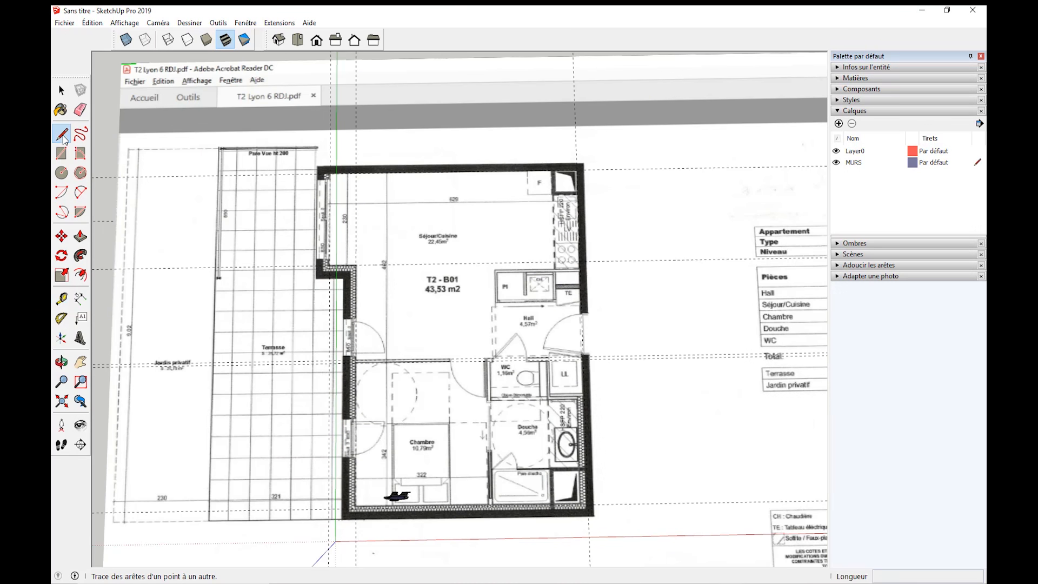
{"action": "scroll", "coordinate": [330, 173], "scroll_direction": "up", "scroll_amount": 5}
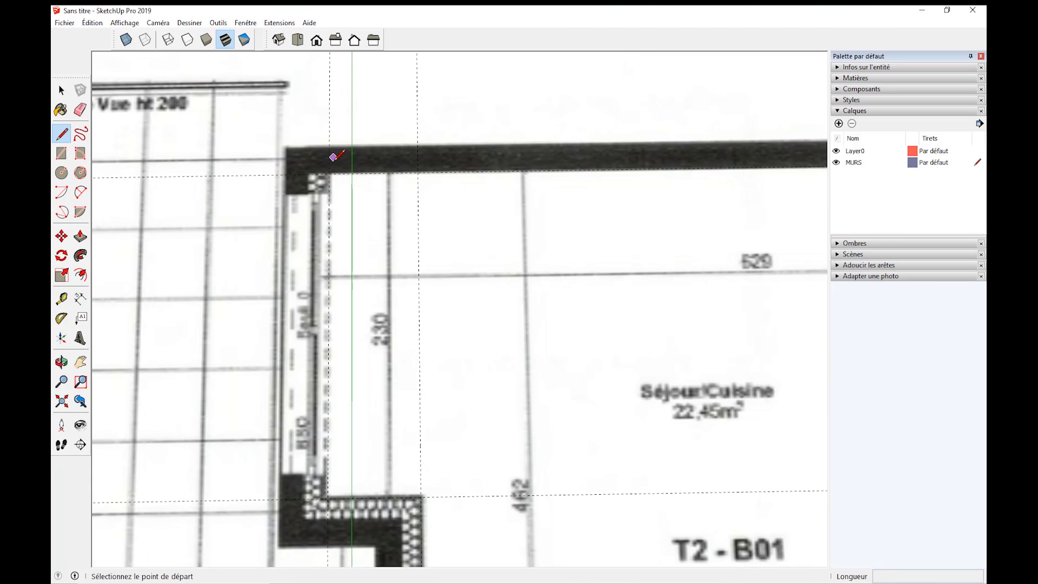
{"action": "left_click", "coordinate": [329, 174]}
{"action": "scroll", "coordinate": [707, 313], "scroll_direction": "down", "scroll_amount": 3}
{"action": "middle_click_drag", "start_coordinate": [707, 313], "coordinate": [255, 290], "text": "shift"}
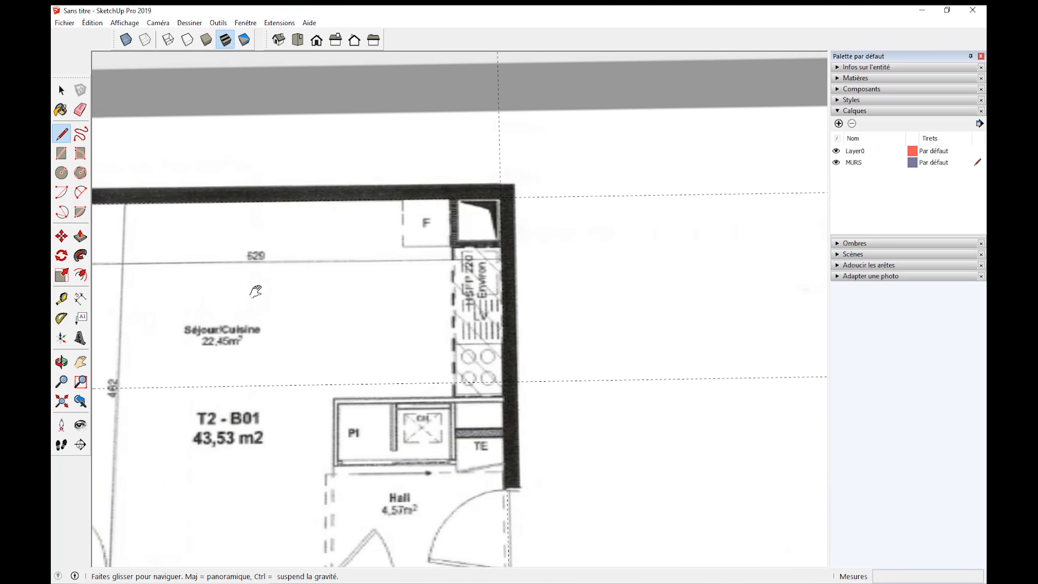
{"action": "left_click", "coordinate": [502, 193]}
{"action": "middle_click_drag", "start_coordinate": [512, 427], "coordinate": [491, 133], "text": "shift"}
{"action": "middle_click_drag", "start_coordinate": [497, 448], "coordinate": [492, 139], "text": "shift"}
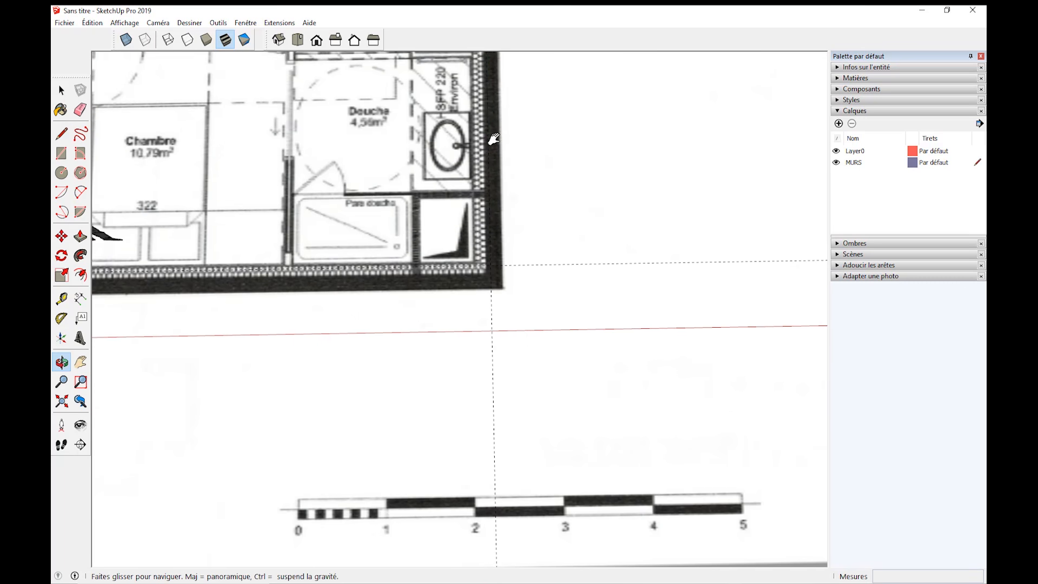
{"action": "left_click", "coordinate": [489, 264]}
Continue the outline along the Chambre's bottom wall, up the Terrasse-side wall and around the recess, closing it at the Séjour's window corner.
{"action": "middle_click_drag", "start_coordinate": [240, 230], "coordinate": [657, 247], "text": "shift"}
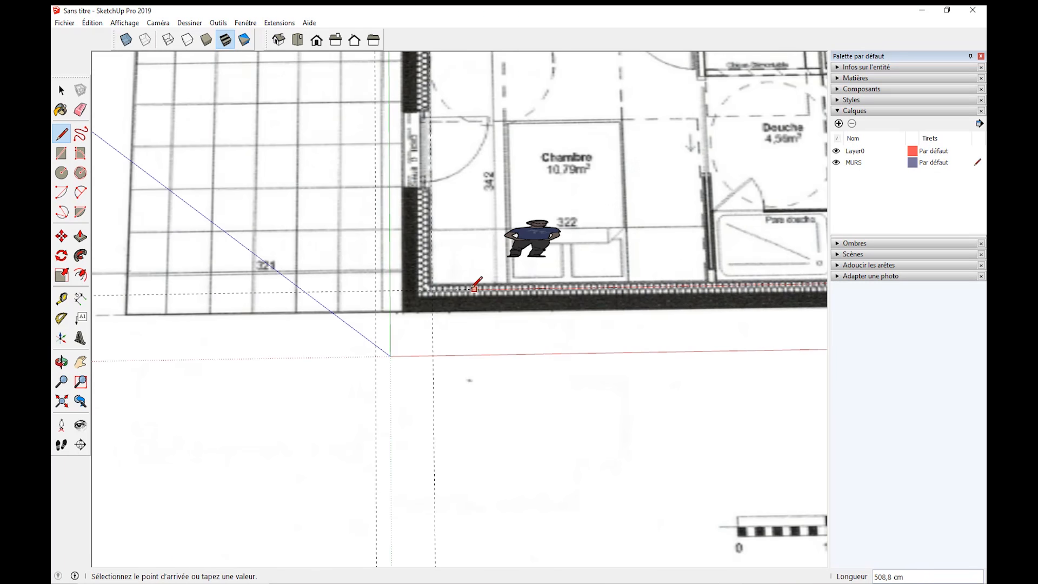
{"action": "left_click", "coordinate": [436, 290]}
{"action": "middle_click_drag", "start_coordinate": [503, 139], "coordinate": [465, 485], "text": "shift"}
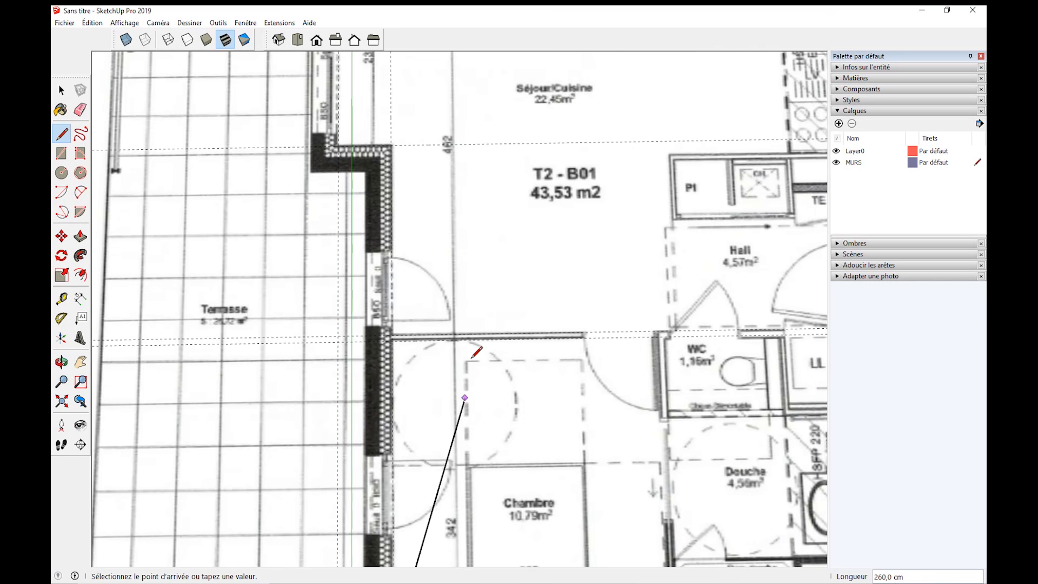
{"action": "left_click", "coordinate": [391, 145]}
{"action": "left_click", "coordinate": [338, 146]}
{"action": "middle_click_drag", "start_coordinate": [338, 146], "coordinate": [340, 416], "text": "shift"}
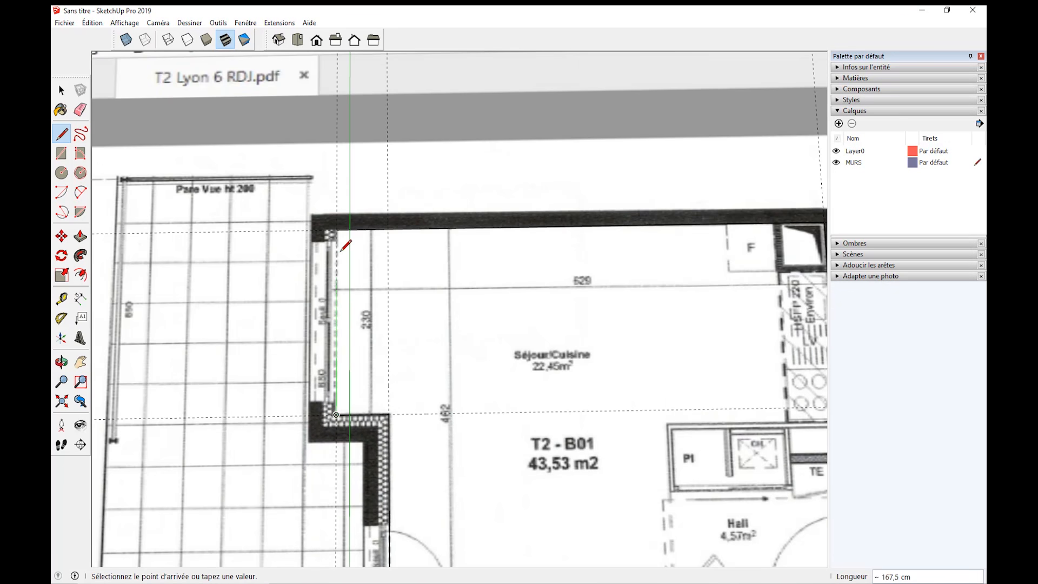
{"action": "left_click", "coordinate": [337, 231]}
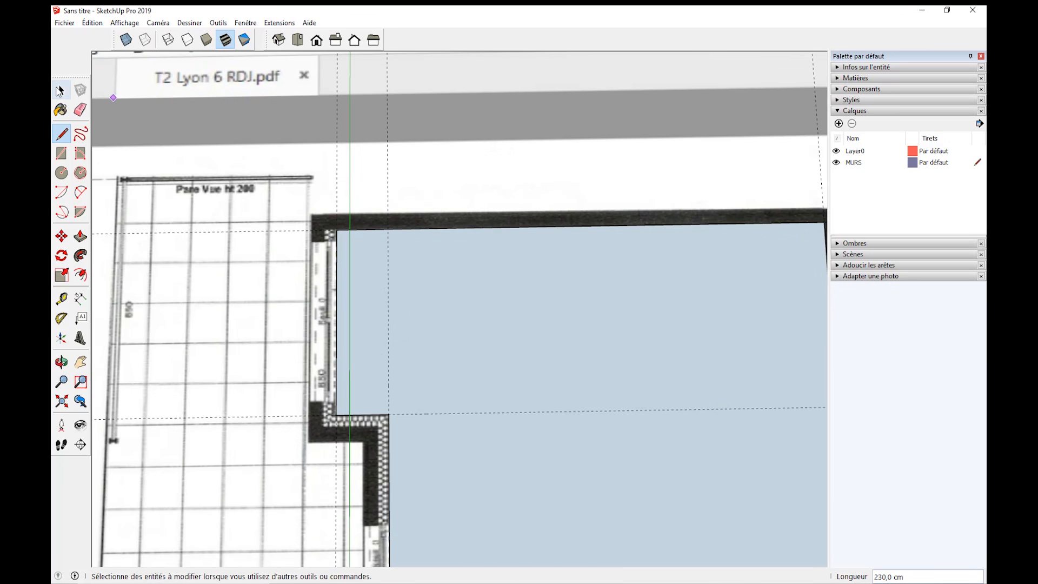
Select the traced interior face and examine how it covers the apartment plan.
{"action": "left_click", "coordinate": [62, 91]}
{"action": "scroll", "coordinate": [595, 415], "scroll_direction": "down", "scroll_amount": 3}
{"action": "middle_click_drag", "start_coordinate": [582, 452], "coordinate": [460, 223], "text": "shift"}
{"action": "left_click", "coordinate": [471, 238]}
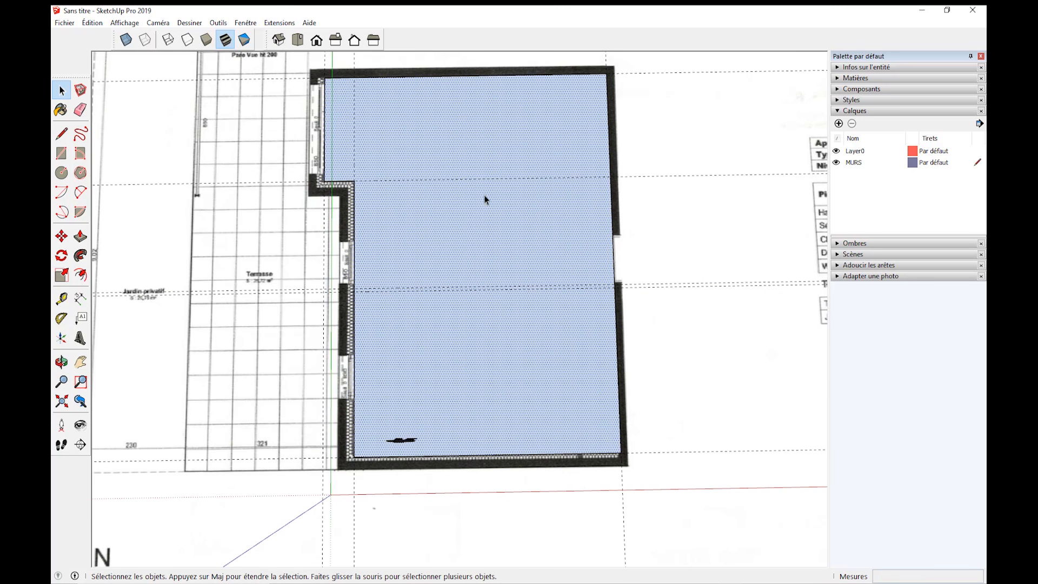
{"action": "scroll", "coordinate": [473, 229], "scroll_direction": "down", "scroll_amount": 1}
{"action": "scroll", "coordinate": [486, 242], "scroll_direction": "up", "scroll_amount": 2}
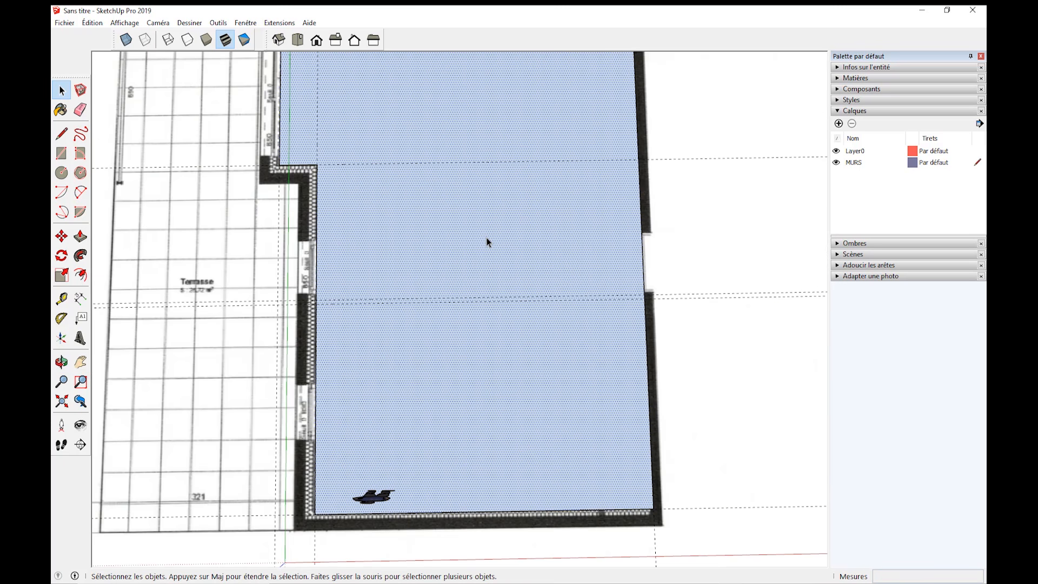
{"action": "scroll", "coordinate": [487, 242], "scroll_direction": "down", "scroll_amount": 2}
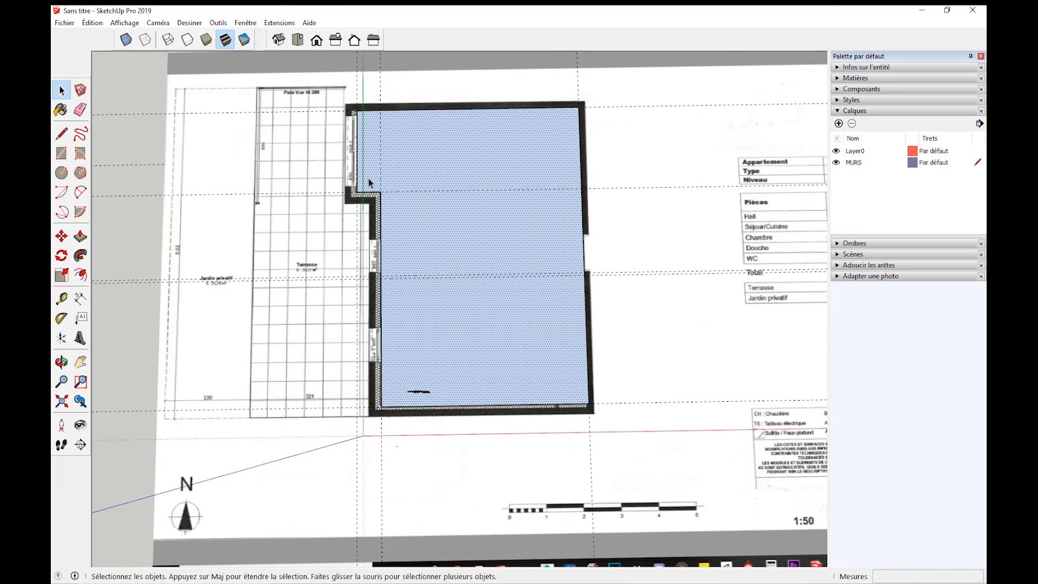
{"action": "middle_click_drag", "start_coordinate": [412, 135], "coordinate": [361, 179], "text": "shift"}
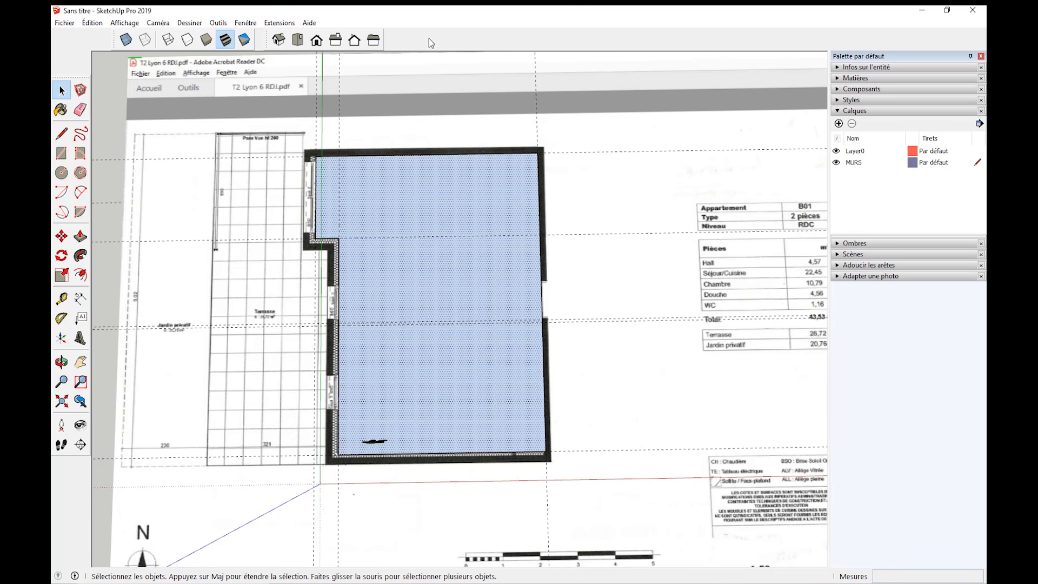
Undock the Styles toolbar and close it.
{"action": "right_click", "coordinate": [66, 67]}
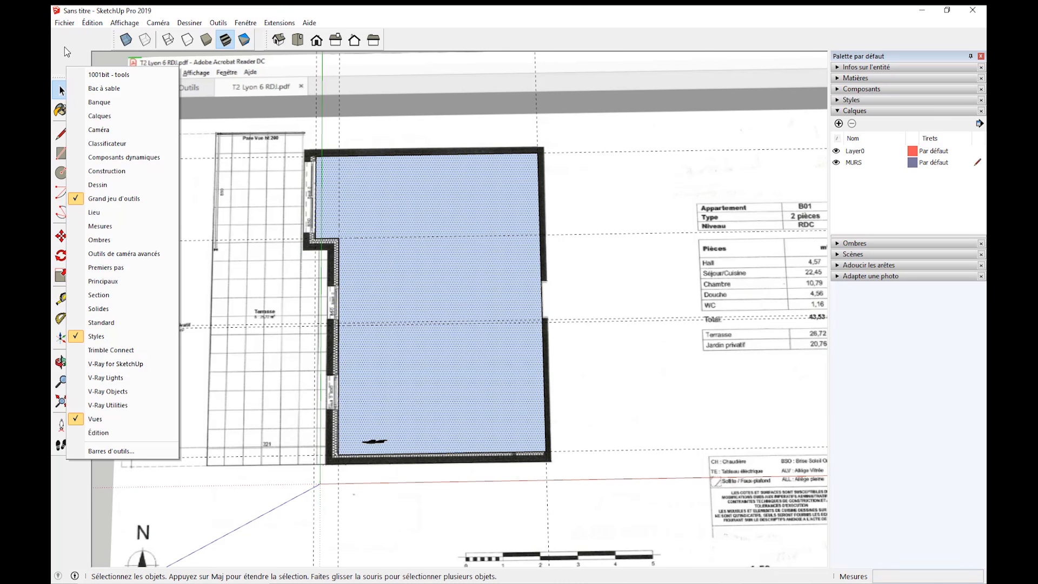
{"action": "mouse_move", "coordinate": [111, 42]}
{"action": "left_mouse_down"}
{"action": "mouse_move", "coordinate": [130, 70]}
{"action": "mouse_move", "coordinate": [460, 107]}
{"action": "mouse_move", "coordinate": [436, 93]}
{"action": "left_mouse_up"}
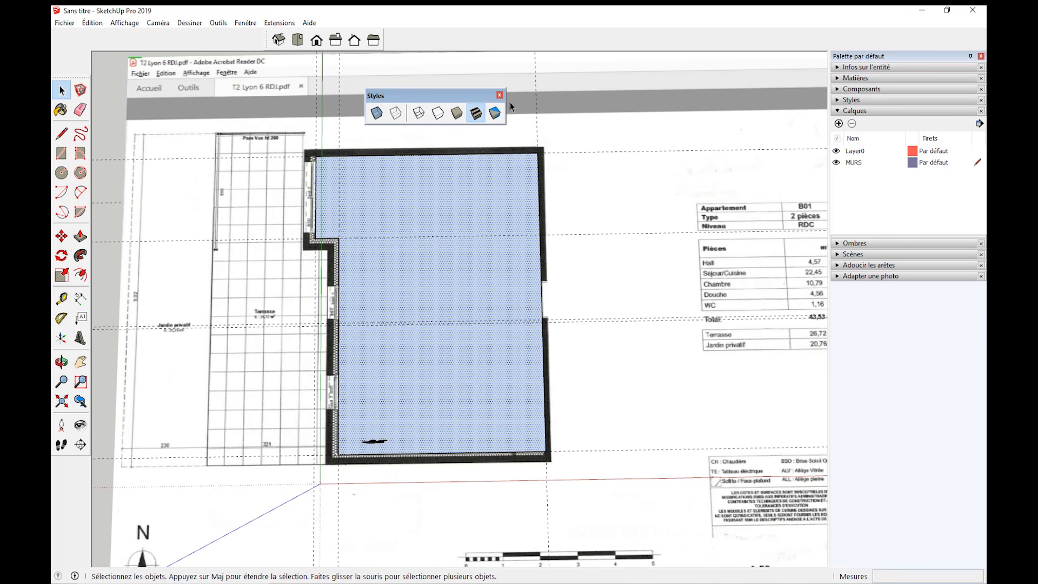
{"action": "left_click", "coordinate": [498, 96]}
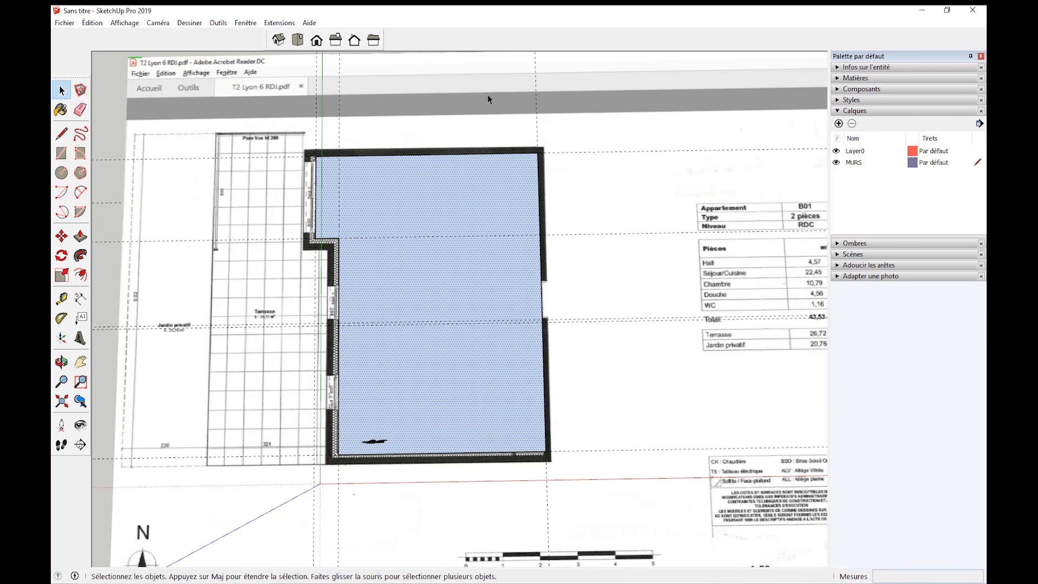
Display the Styles toolbar again and dock it beside the Vues toolbar.
{"action": "right_click", "coordinate": [77, 70]}
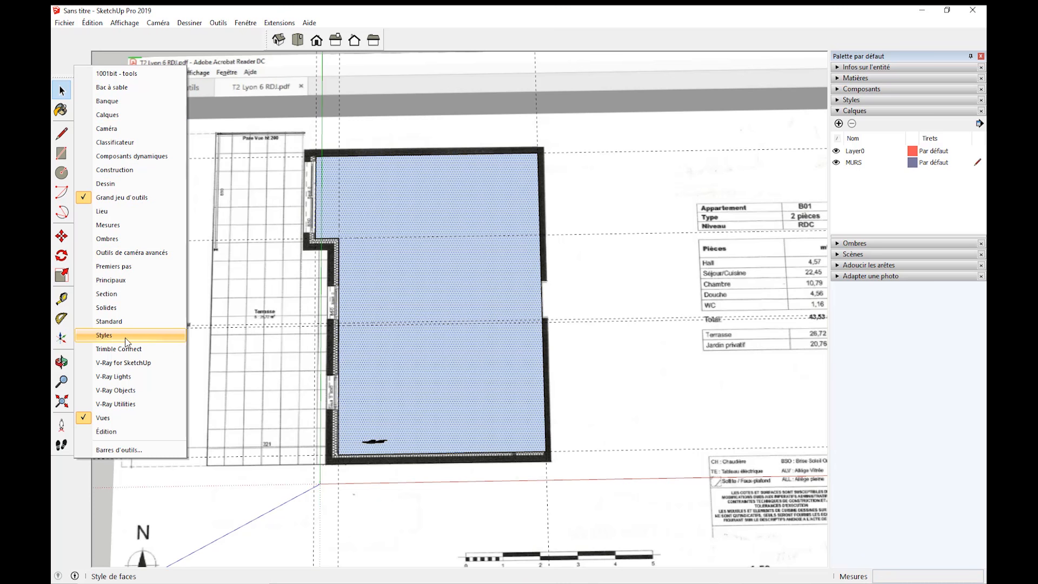
{"action": "left_click", "coordinate": [111, 338]}
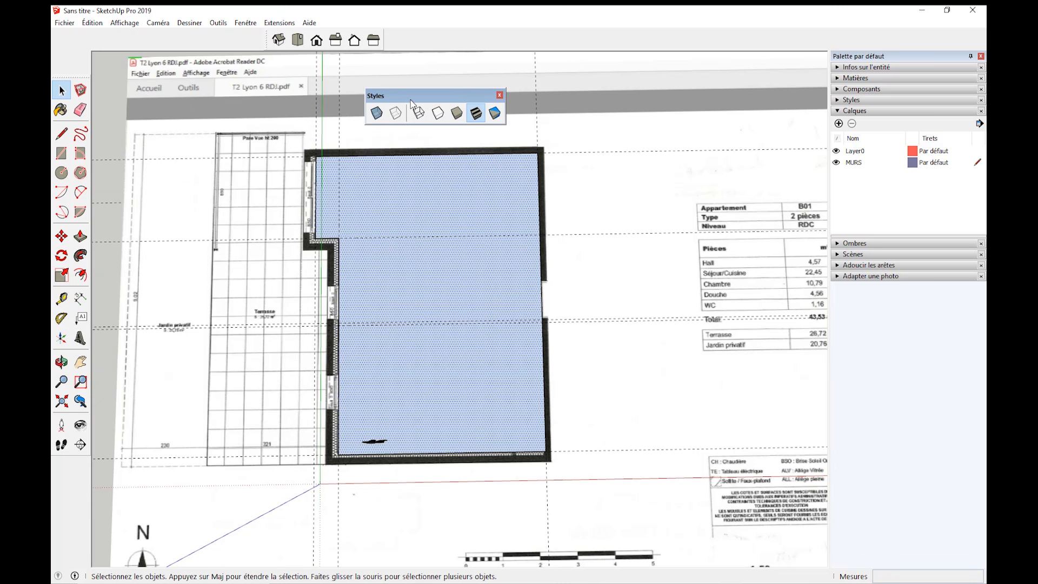
{"action": "left_click_drag", "start_coordinate": [469, 94], "coordinate": [433, 40]}
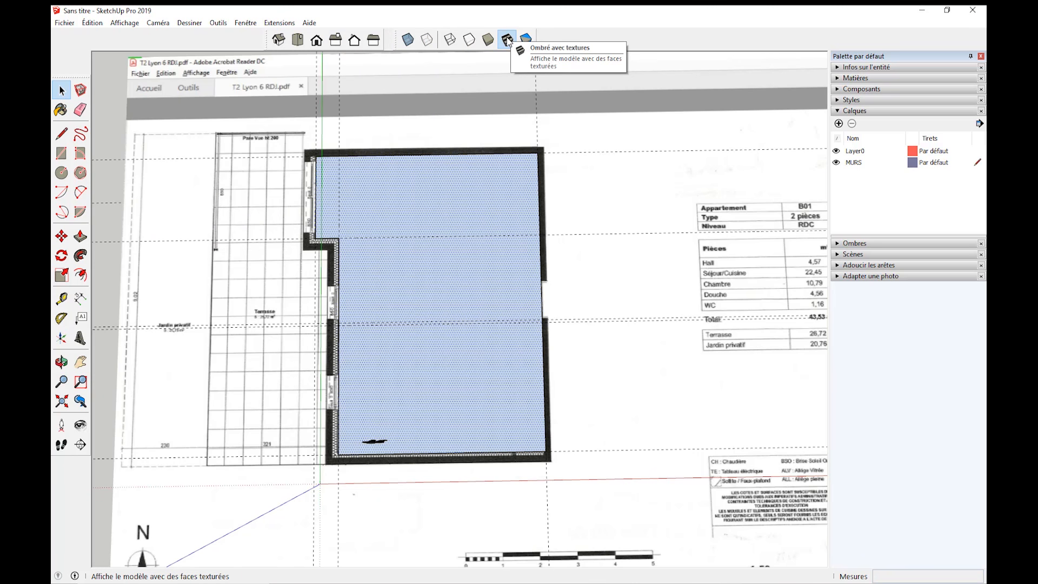
Display all faces as transparent so the floor plan shows through the traced interior face.
{"action": "left_click", "coordinate": [425, 43]}
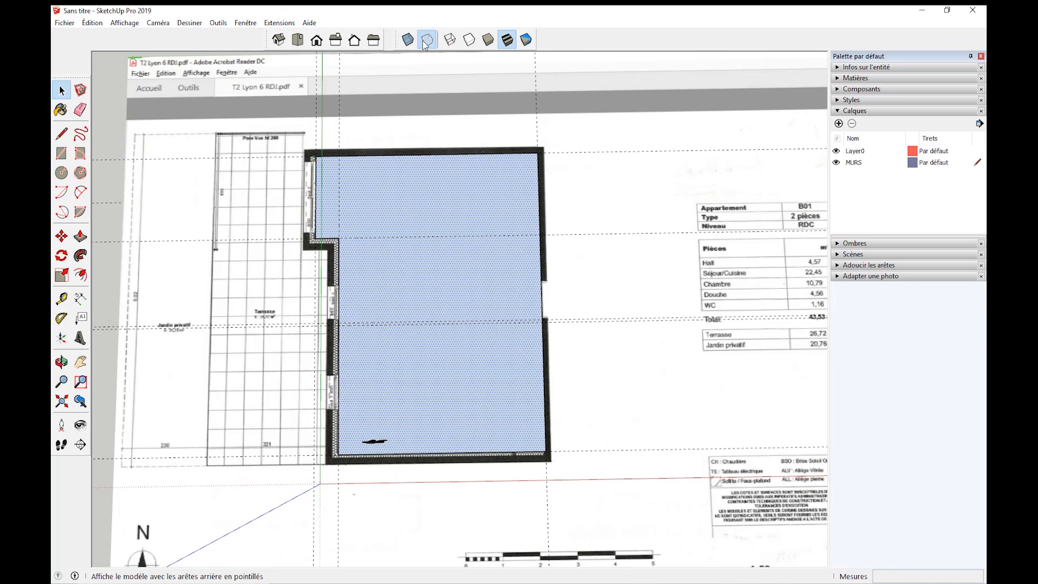
{"action": "left_click", "coordinate": [411, 41]}
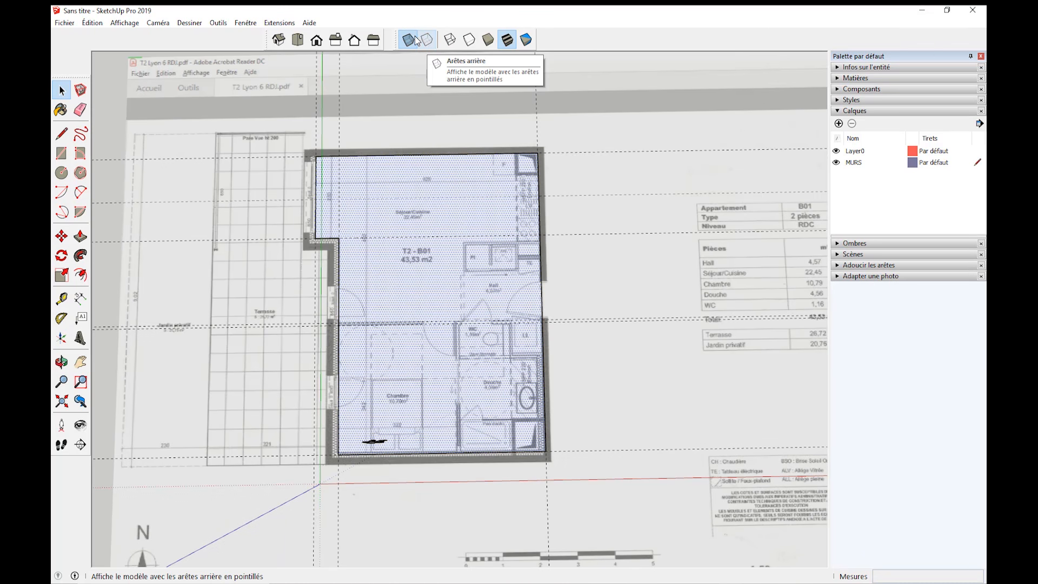
{"action": "left_click", "coordinate": [409, 41]}
{"action": "left_click", "coordinate": [410, 42]}
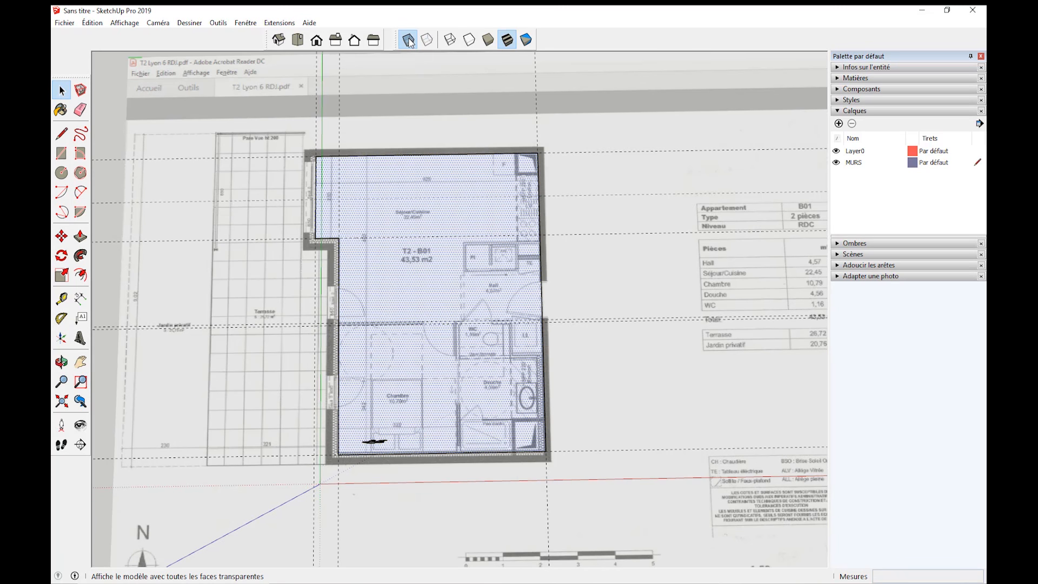
Compare the Séjour/Cuisine area with face transparency switched off and back on.
{"action": "scroll", "coordinate": [302, 159], "scroll_direction": "up", "scroll_amount": 5}
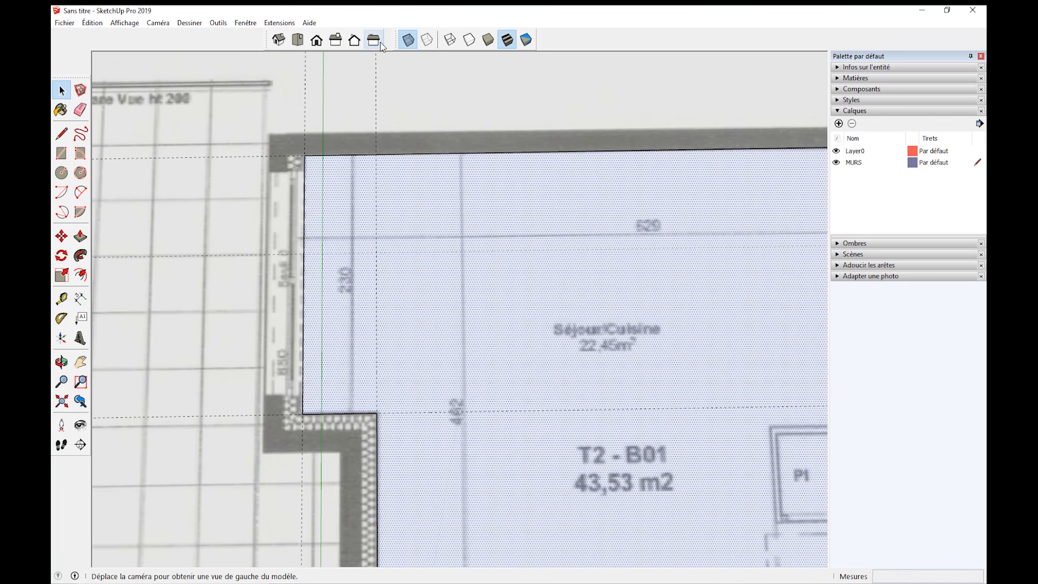
{"action": "left_click", "coordinate": [408, 41]}
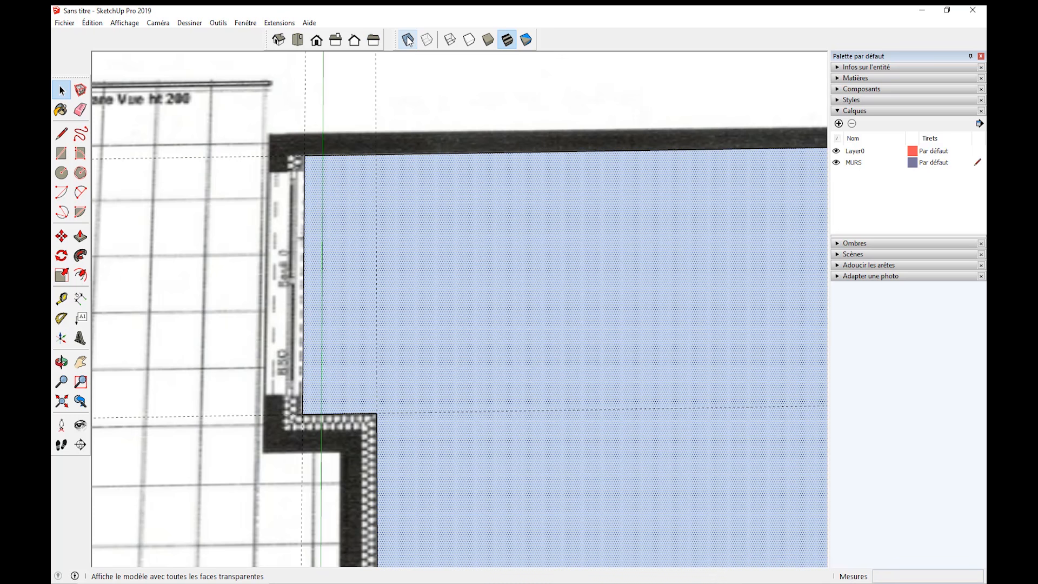
{"action": "left_click", "coordinate": [409, 42]}
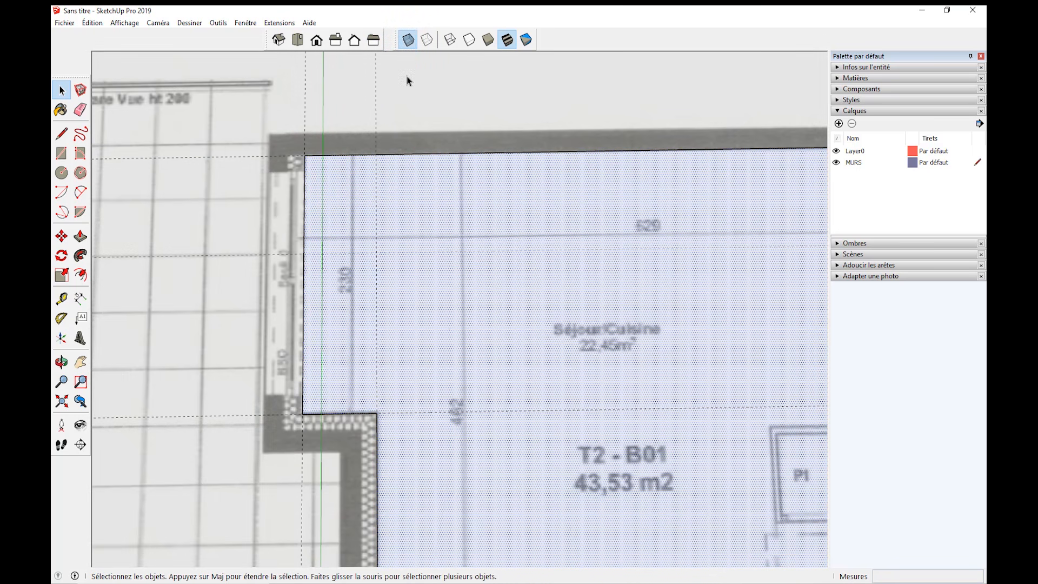
{"action": "scroll", "coordinate": [408, 84], "scroll_direction": "down", "scroll_amount": 3}
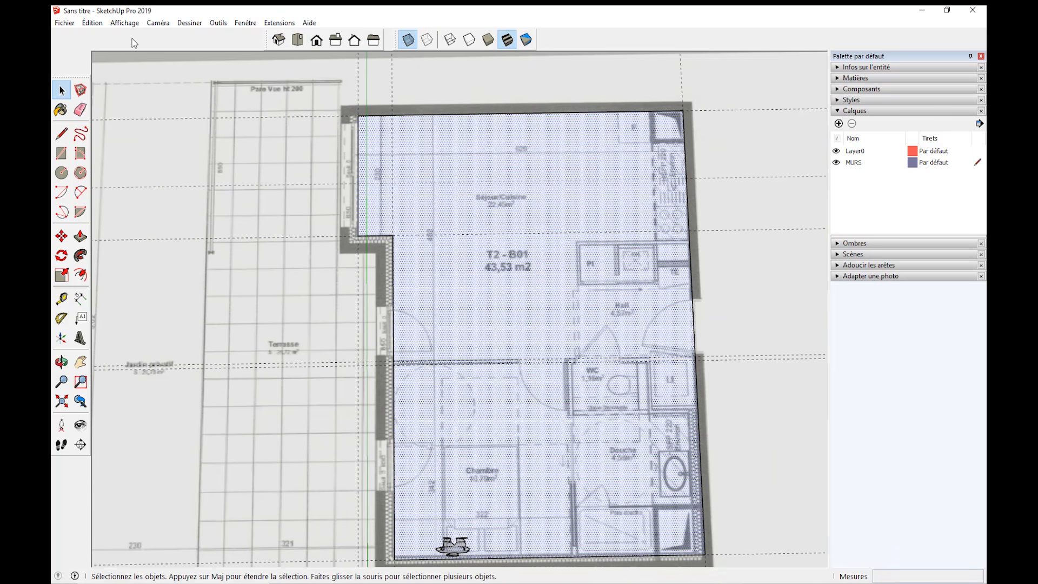
Review which toolbars are enabled in the list of available toolbars.
{"action": "left_click", "coordinate": [123, 25]}
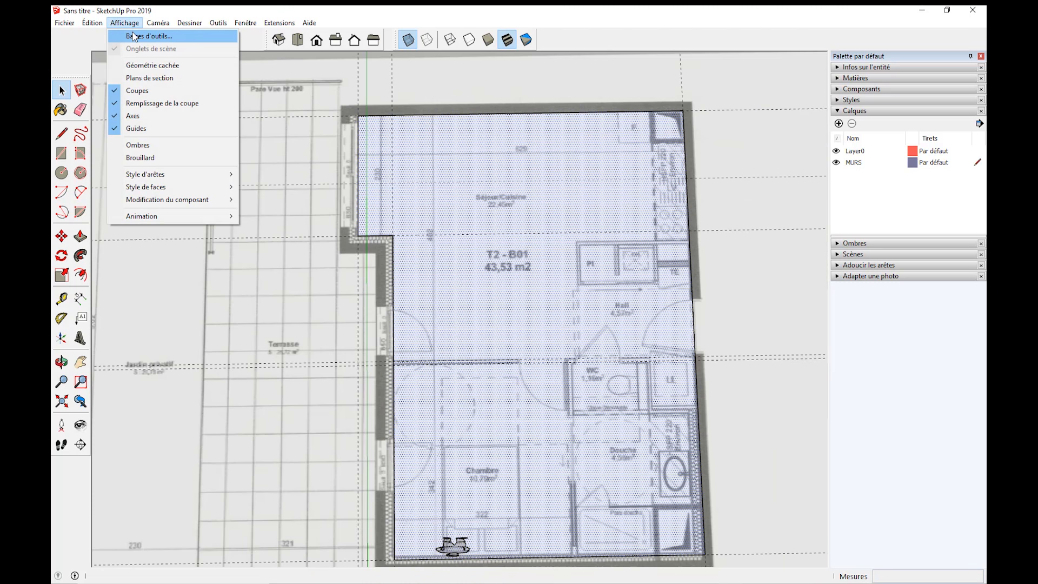
{"action": "left_click", "coordinate": [135, 37]}
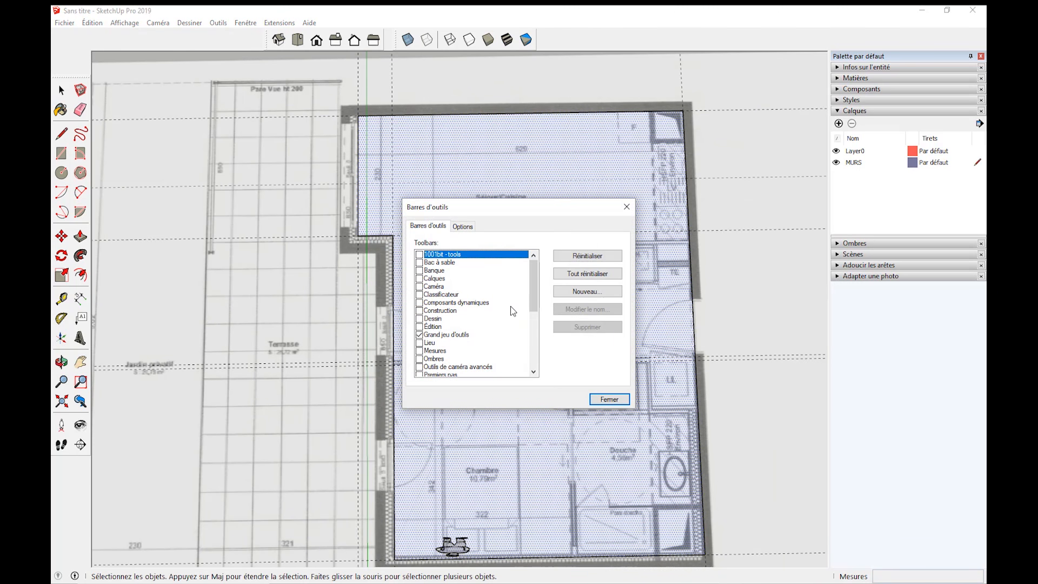
{"action": "scroll", "coordinate": [427, 325], "scroll_direction": "down", "scroll_amount": 5}
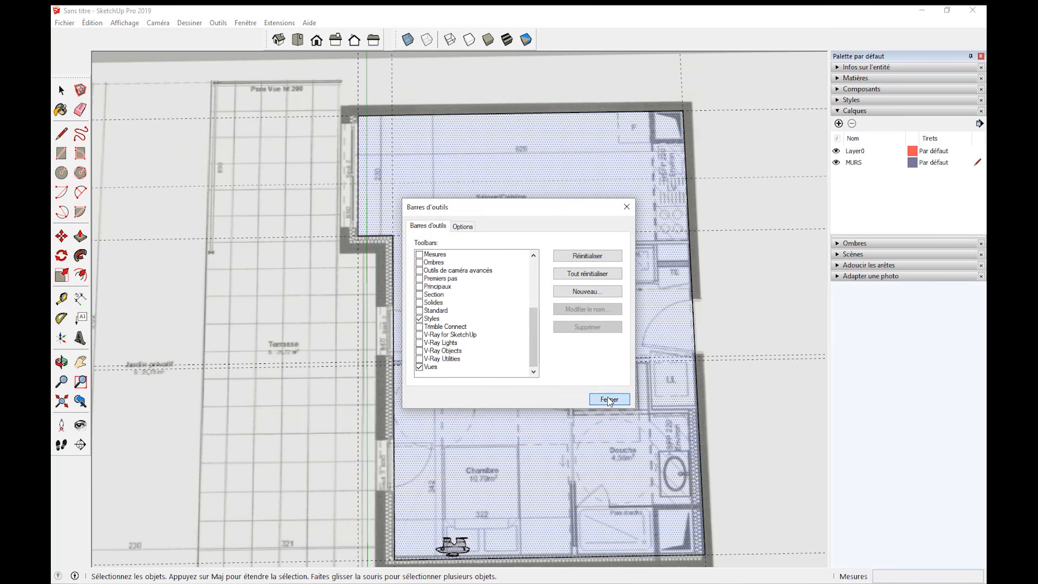
{"action": "left_click", "coordinate": [609, 399]}
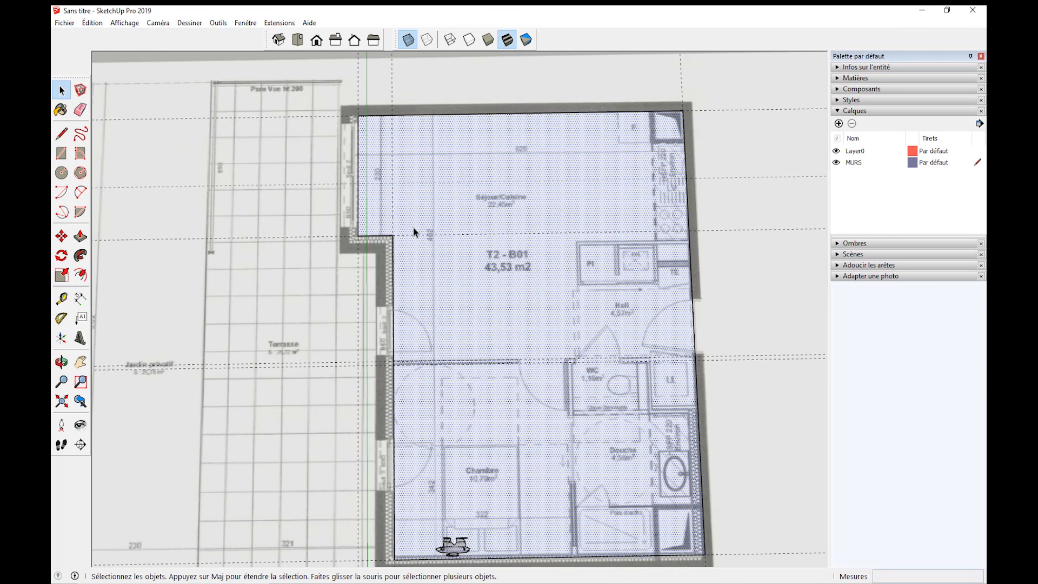
Place a guide about 66 cm inside the right-hand wall, along the side of the duct in the kitchen corner.
{"action": "middle_click_drag", "start_coordinate": [500, 222], "coordinate": [437, 290], "text": "shift"}
{"action": "scroll", "coordinate": [310, 182], "scroll_direction": "up", "scroll_amount": 2}
{"action": "scroll", "coordinate": [310, 181], "scroll_direction": "up", "scroll_amount": 3}
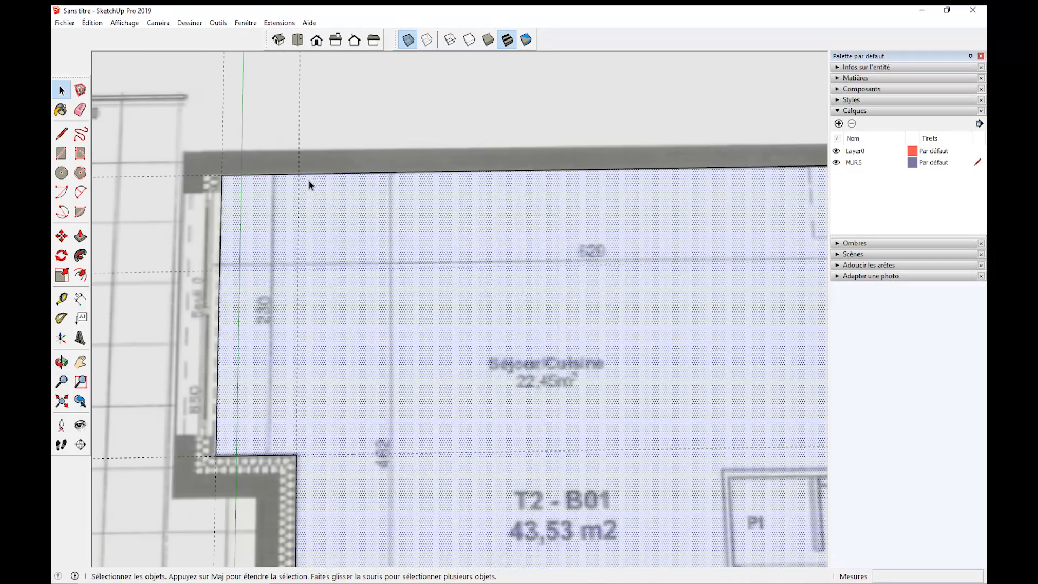
{"action": "left_click", "coordinate": [62, 299]}
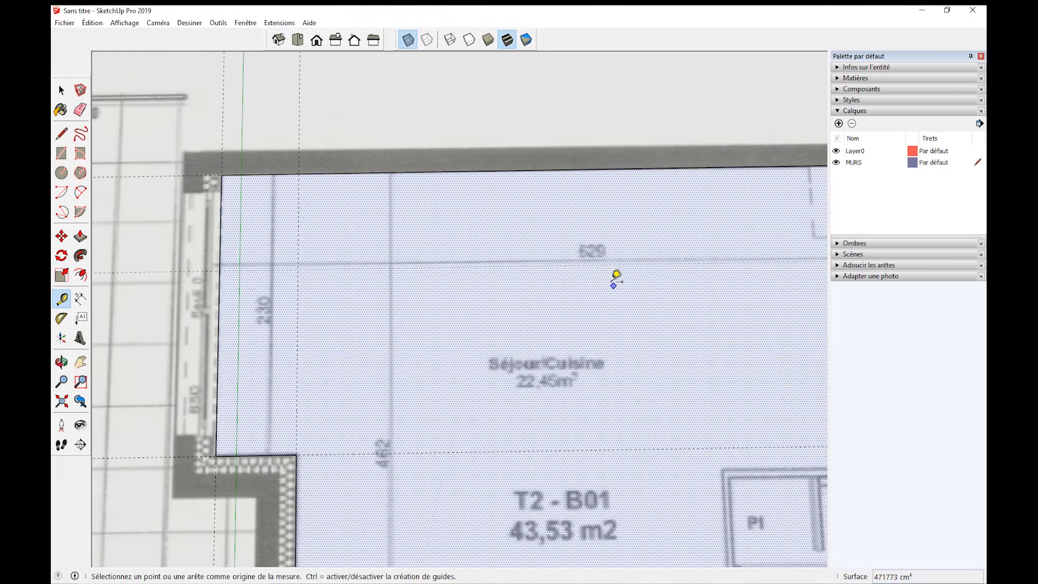
{"action": "scroll", "coordinate": [611, 275], "scroll_direction": "down", "scroll_amount": 4}
{"action": "middle_click_drag", "start_coordinate": [510, 348], "coordinate": [336, 273], "text": "shift"}
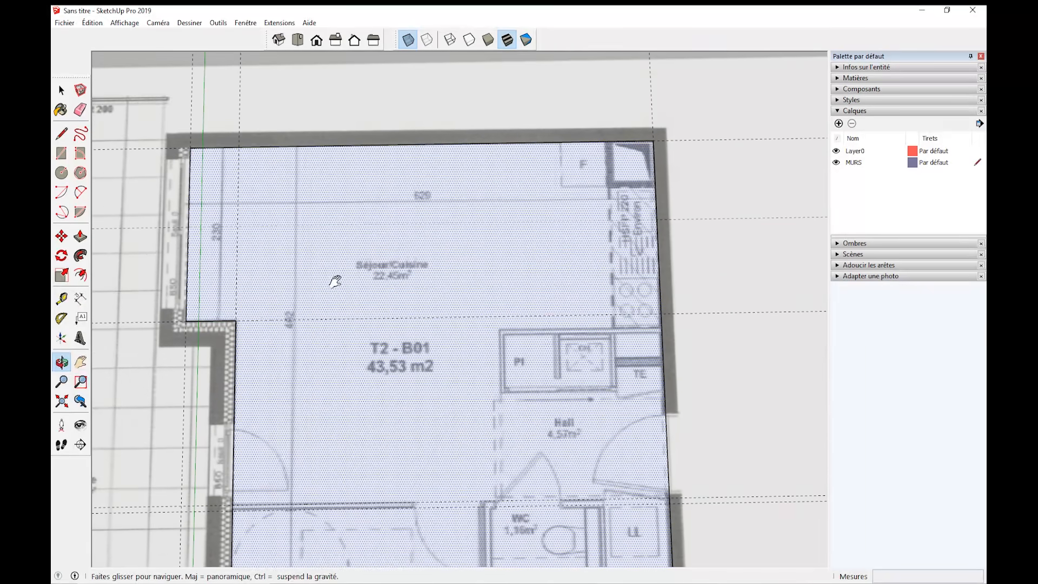
{"action": "scroll", "coordinate": [687, 173], "scroll_direction": "up", "scroll_amount": 3}
{"action": "left_click", "coordinate": [681, 183]}
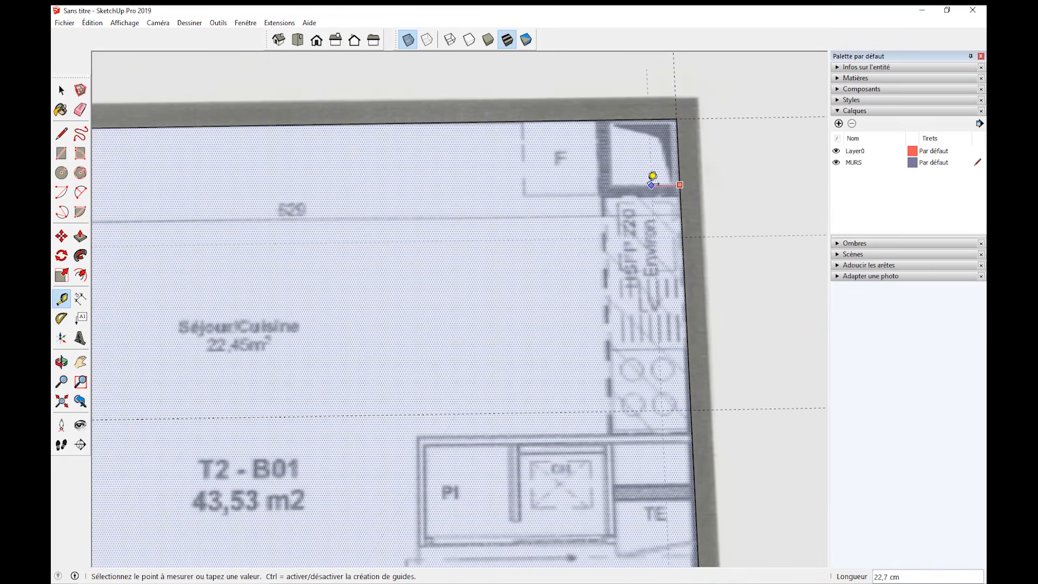
{"action": "left_click", "coordinate": [598, 186]}
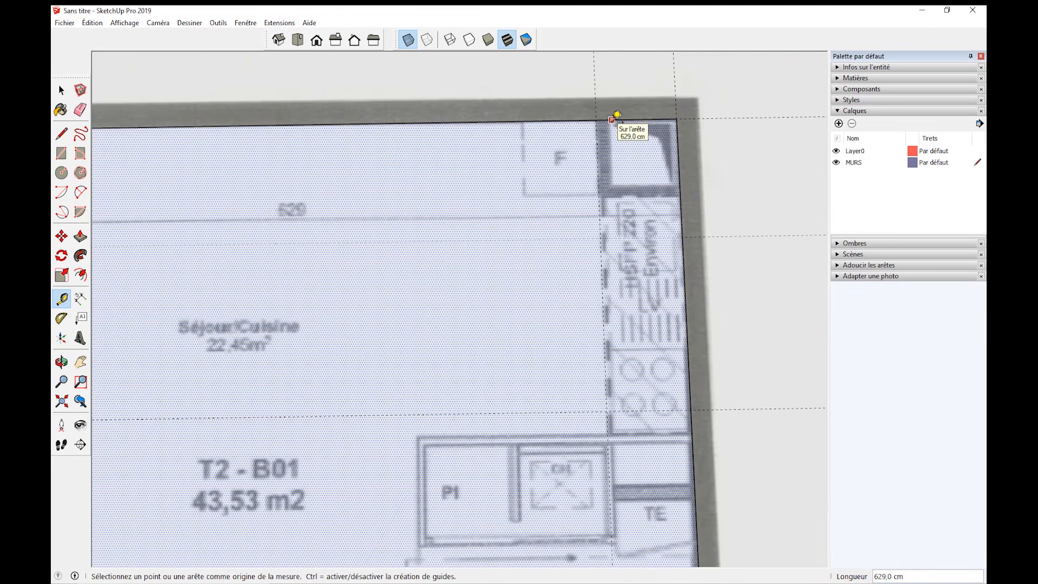
{"action": "left_click", "coordinate": [612, 120]}
{"action": "left_click", "coordinate": [629, 187]}
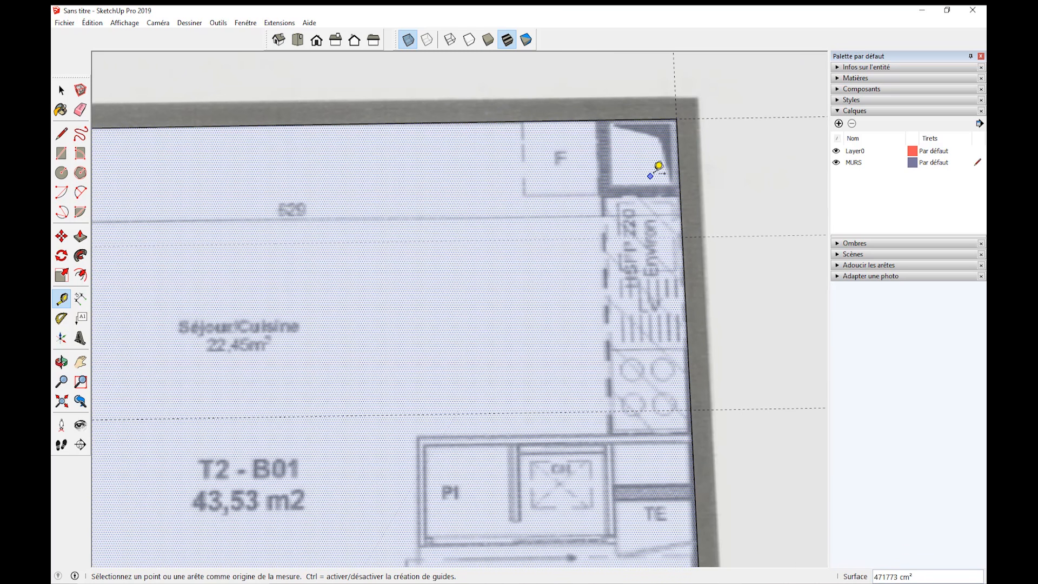
{"action": "left_click", "coordinate": [679, 169]}
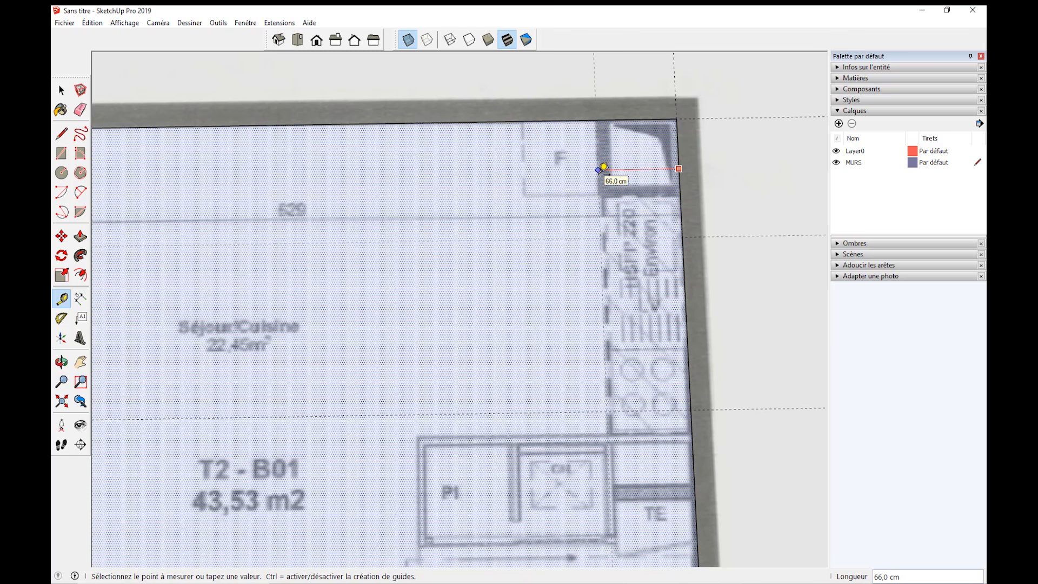
{"action": "left_click", "coordinate": [604, 168]}
Place a guide 63 cm from the upper wall's inner edge, along the lower face of the kitchen corner duct.
{"action": "left_click", "coordinate": [622, 119]}
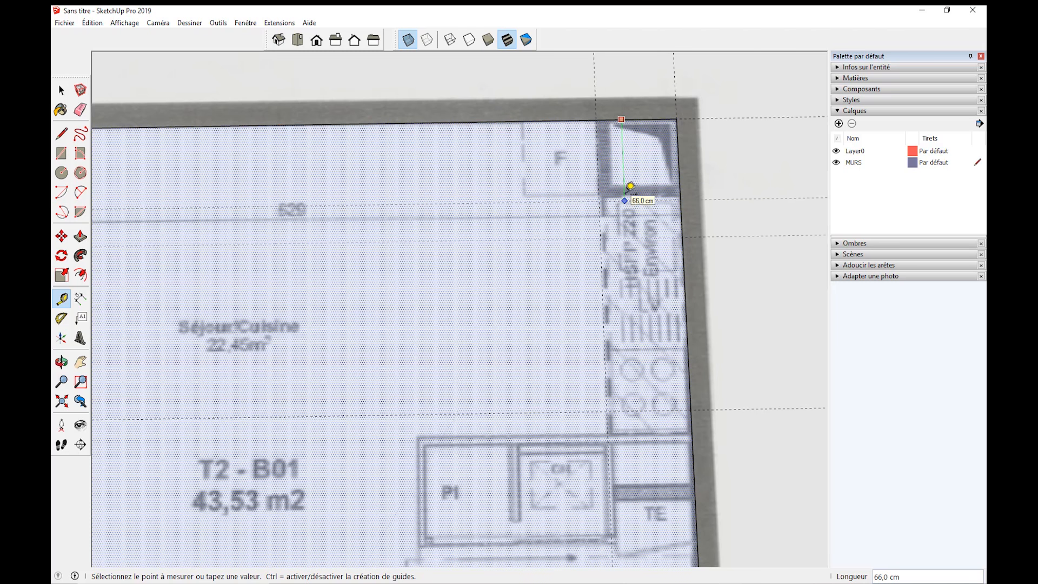
{"action": "scroll", "coordinate": [630, 186], "scroll_direction": "up", "scroll_amount": 3}
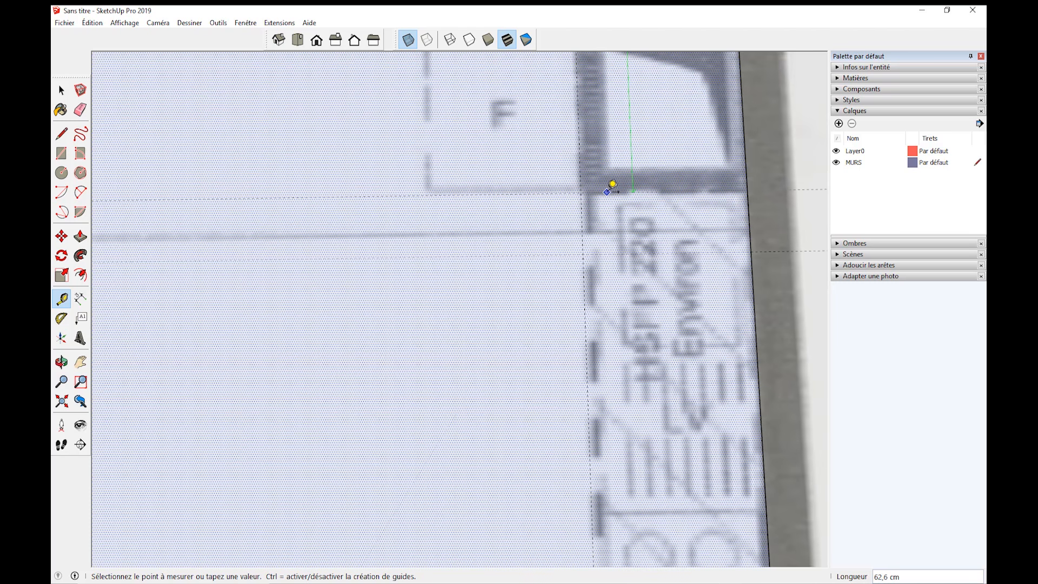
{"action": "left_click", "coordinate": [612, 185]}
{"action": "type", "text": "63"}
{"action": "key", "text": "Return"}
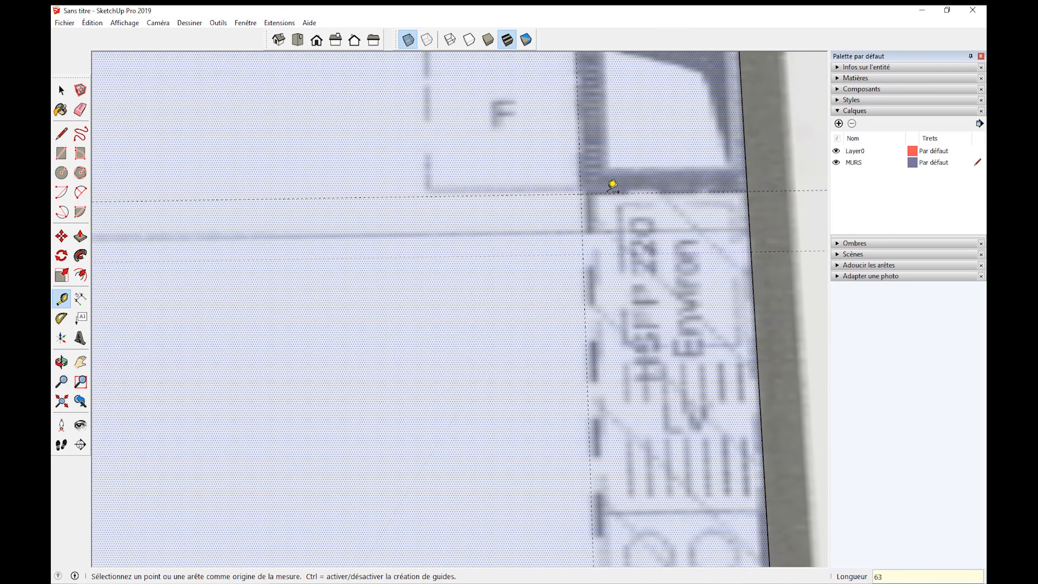
Place a guide about 246 cm from the upper wall's inner edge, along the kitchen-side face of the PI closet partition.
{"action": "scroll", "coordinate": [612, 185], "scroll_direction": "down", "scroll_amount": 6}
{"action": "middle_click_drag", "start_coordinate": [515, 320], "coordinate": [520, 138], "text": "shift"}
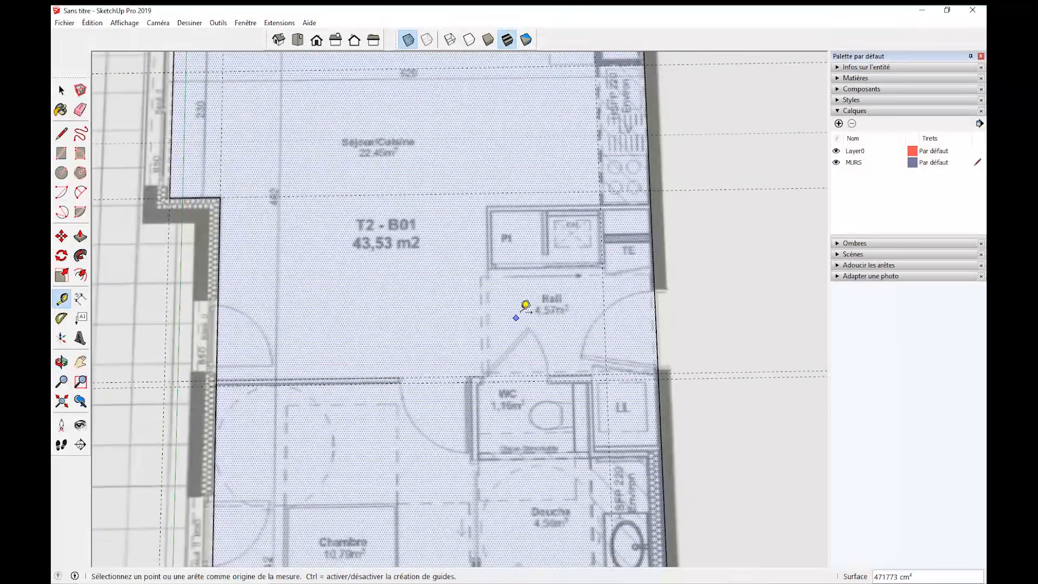
{"action": "middle_click_drag", "start_coordinate": [565, 232], "coordinate": [536, 317], "text": "shift"}
{"action": "left_click", "coordinate": [525, 123]}
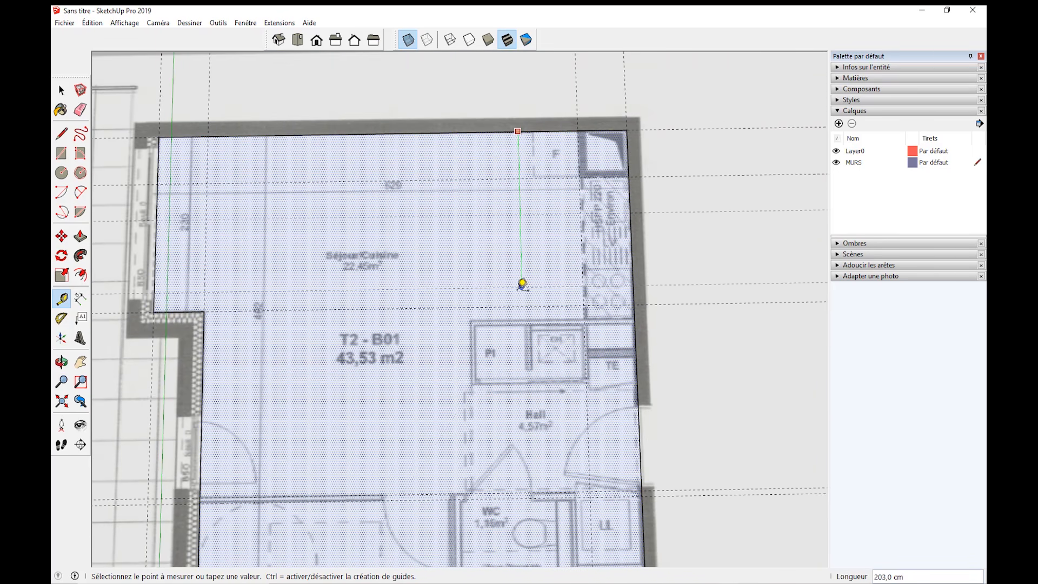
{"action": "scroll", "coordinate": [519, 295], "scroll_direction": "up", "scroll_amount": 3}
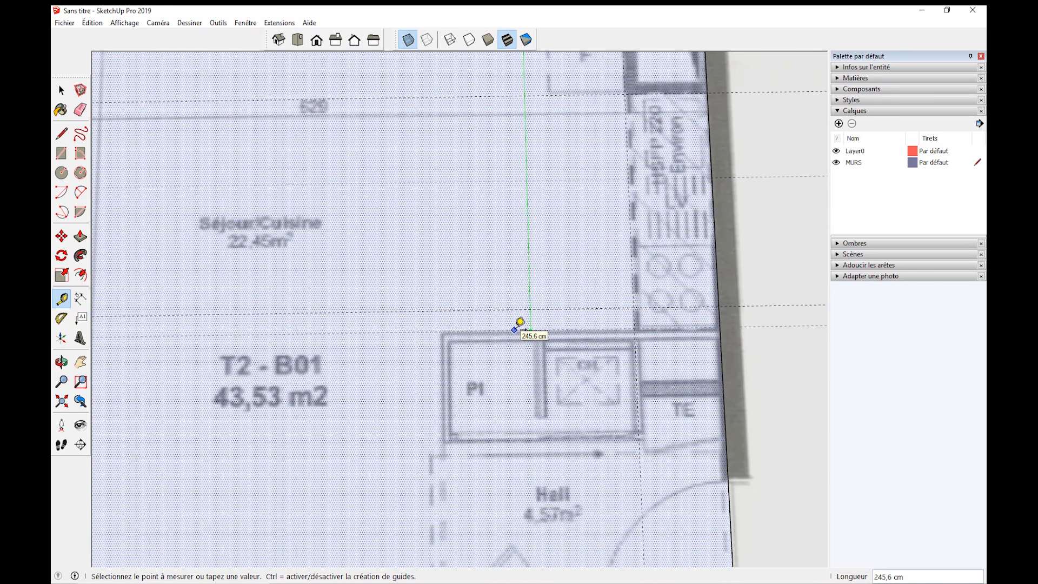
{"action": "left_click", "coordinate": [519, 323]}
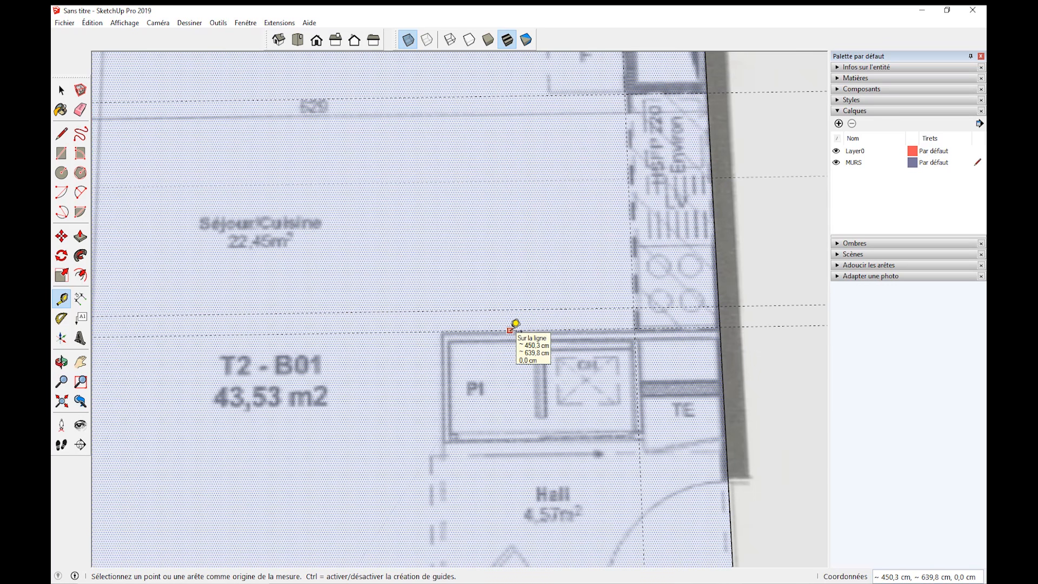
Offset that guide 7 cm towards the closet interior to mark the partition's thickness.
{"action": "left_click", "coordinate": [416, 324]}
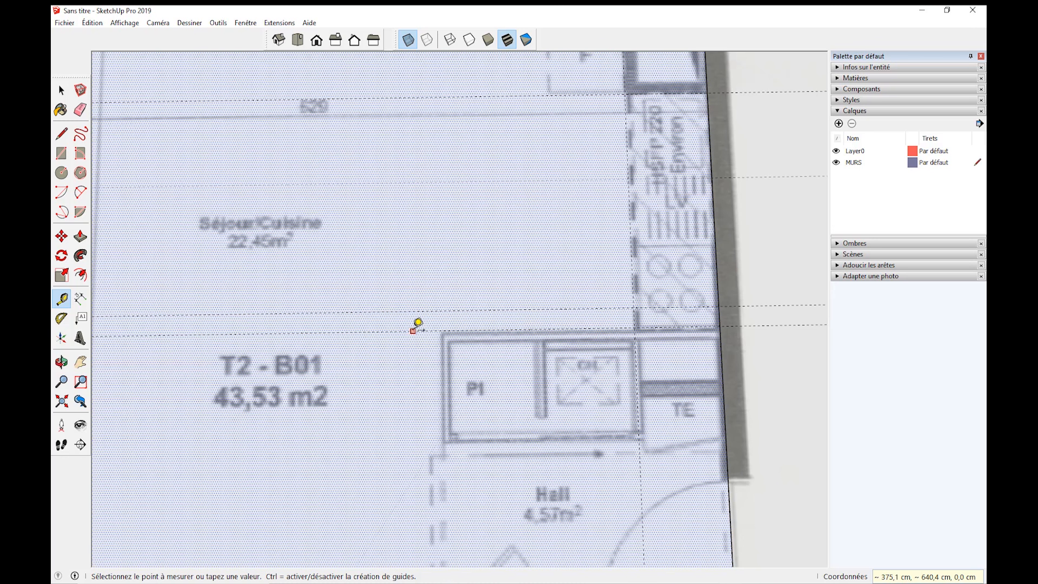
{"action": "type", "text": "7"}
{"action": "key", "text": "Return"}
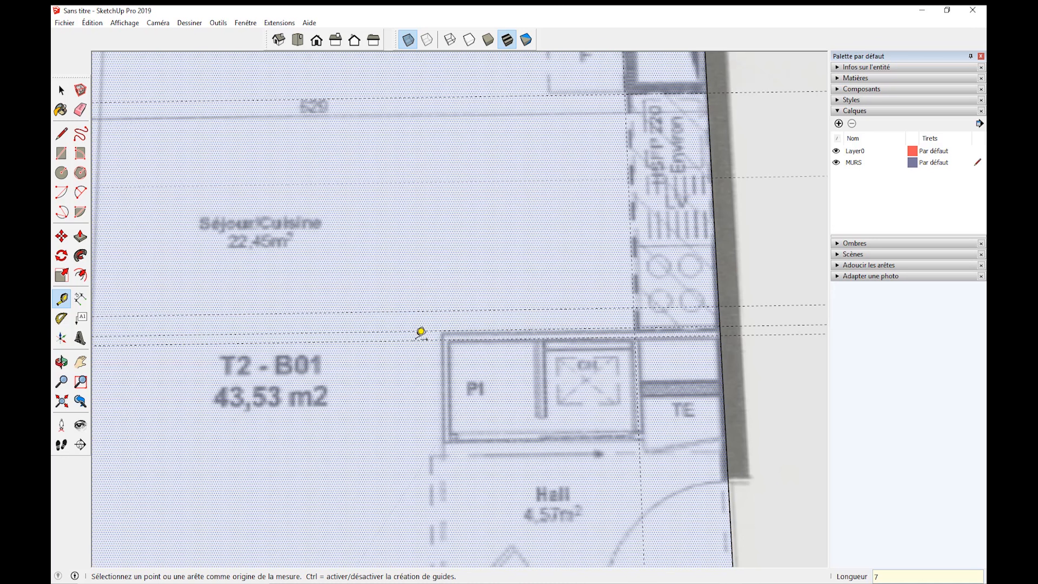
Place a guide about 215 cm from the right-hand wall along the PI closet's outer side, and a parallel one for its partition thickness.
{"action": "left_click", "coordinate": [722, 369]}
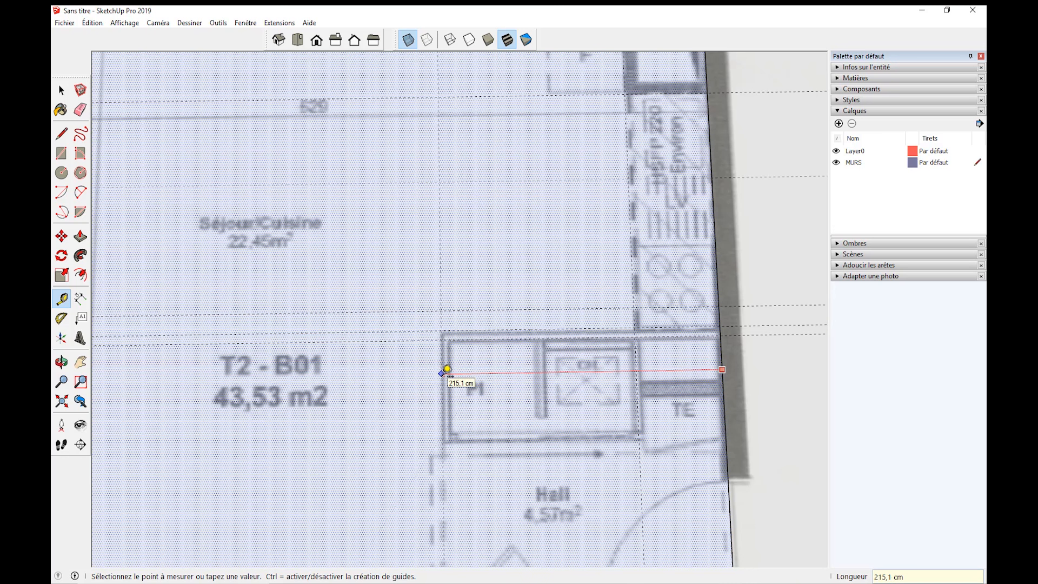
{"action": "left_click", "coordinate": [447, 368]}
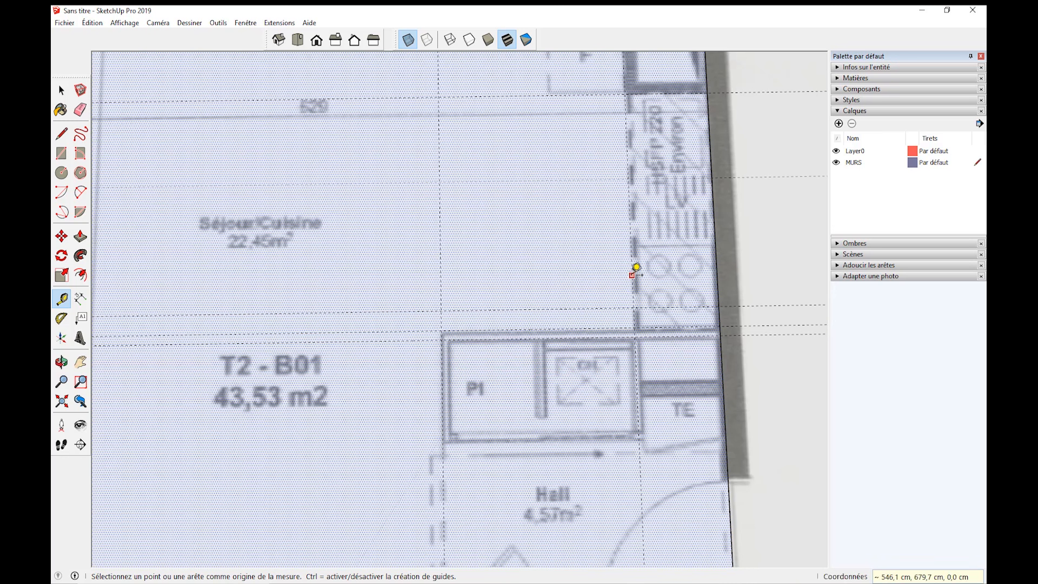
{"action": "left_click", "coordinate": [632, 275]}
{"action": "left_click", "coordinate": [438, 329]}
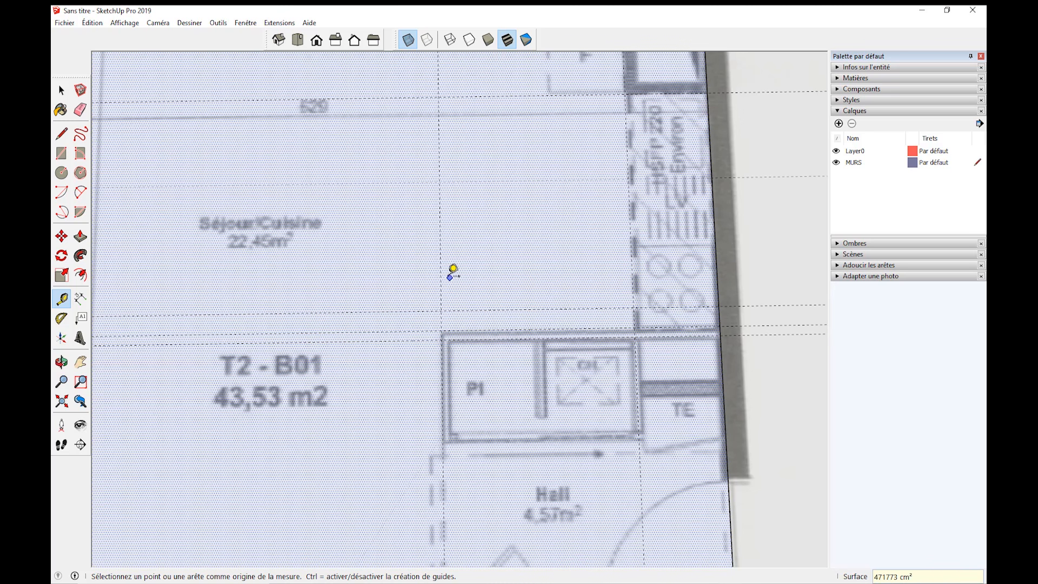
{"action": "left_click", "coordinate": [440, 278]}
{"action": "left_click", "coordinate": [455, 272]}
Place a guide about 14 cm from the upper wall's inner edge, at the near jamb of the Séjour window.
{"action": "scroll", "coordinate": [483, 297], "scroll_direction": "down", "scroll_amount": 3}
{"action": "middle_click_drag", "start_coordinate": [502, 362], "coordinate": [526, 169], "text": "shift"}
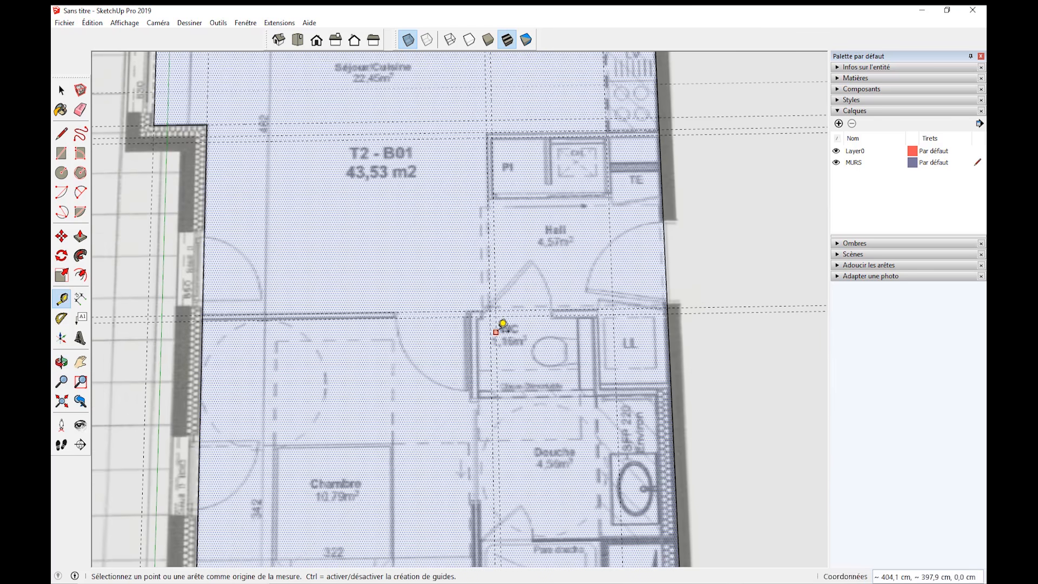
{"action": "scroll", "coordinate": [503, 327], "scroll_direction": "down", "scroll_amount": 3}
{"action": "middle_click_drag", "start_coordinate": [521, 380], "coordinate": [533, 260], "text": "shift"}
{"action": "scroll", "coordinate": [533, 259], "scroll_direction": "down", "scroll_amount": 1}
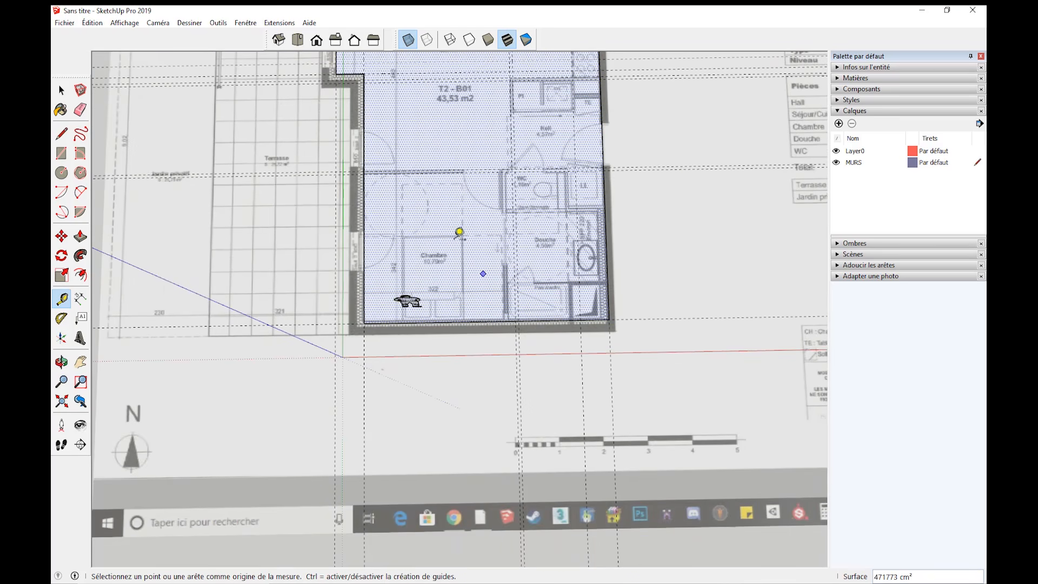
{"action": "middle_click_drag", "start_coordinate": [464, 209], "coordinate": [476, 317], "text": "shift"}
{"action": "scroll", "coordinate": [361, 124], "scroll_direction": "up", "scroll_amount": 8}
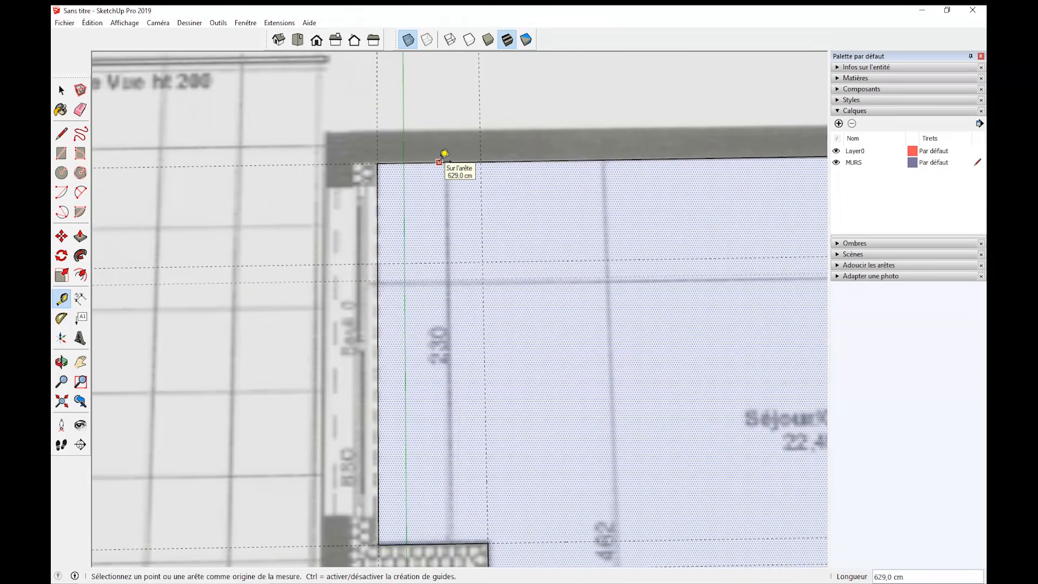
{"action": "left_click", "coordinate": [440, 162]}
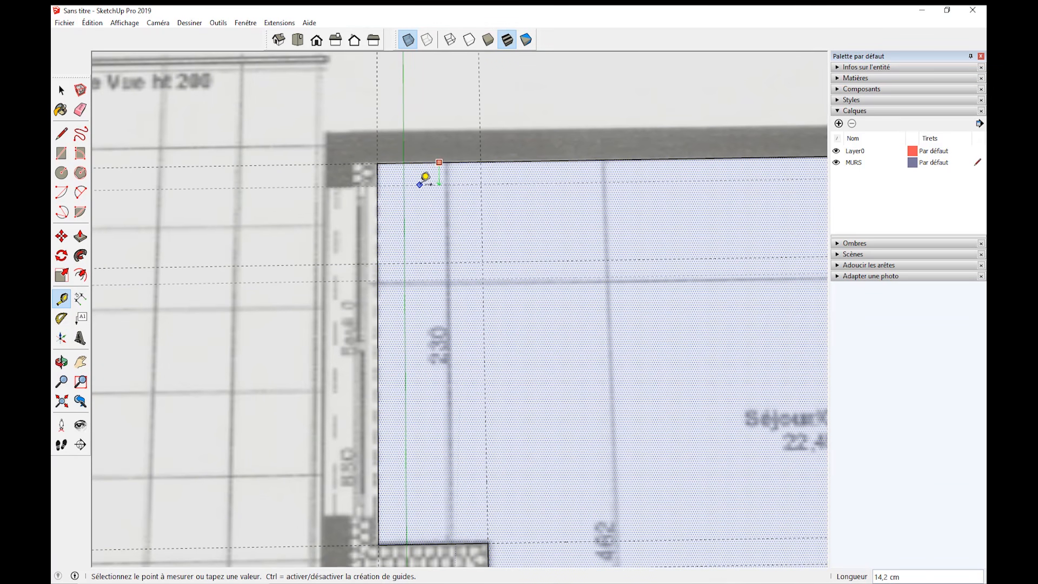
{"action": "left_click", "coordinate": [420, 185]}
Place a guide 200 cm from the near-jamb guide to mark the other jamb of the Séjour window.
{"action": "left_click", "coordinate": [427, 185]}
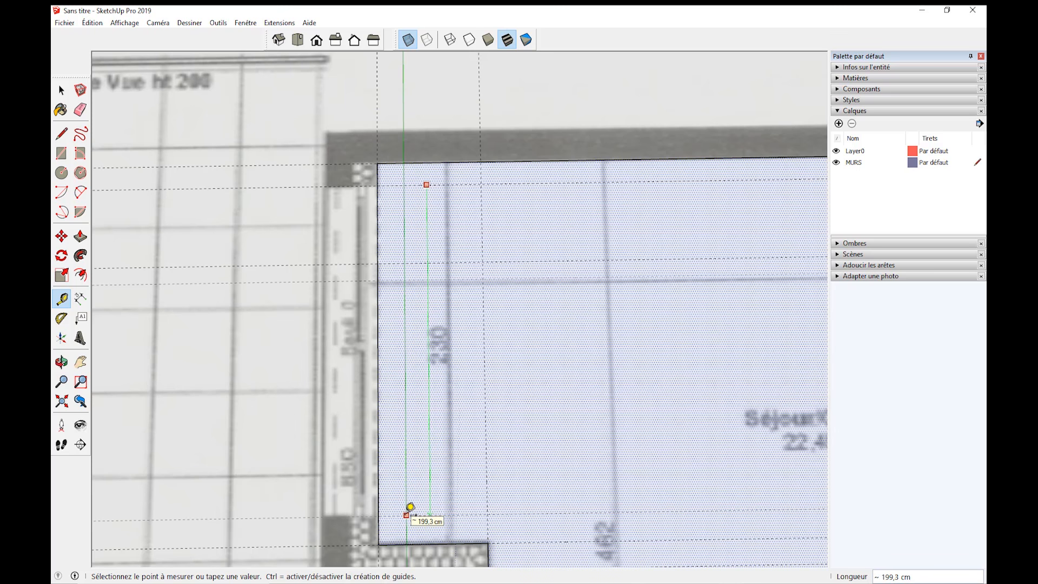
{"action": "left_click", "coordinate": [407, 514]}
{"action": "type", "text": "200"}
{"action": "key", "text": "Return"}
Place a guide about 119 cm from the Chambre's lower wall, at the lower jamb of the bedroom window.
{"action": "scroll", "coordinate": [375, 415], "scroll_direction": "down", "scroll_amount": 3}
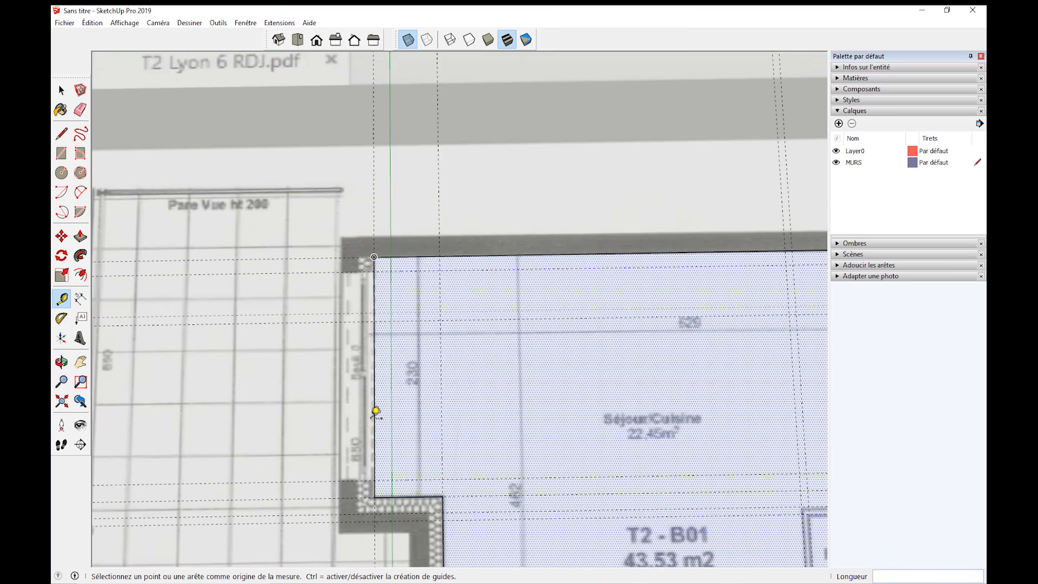
{"action": "middle_click_drag", "start_coordinate": [431, 370], "coordinate": [475, 115], "text": "shift"}
{"action": "middle_click_drag", "start_coordinate": [516, 419], "coordinate": [475, 65], "text": "shift"}
{"action": "key", "text": "t"}
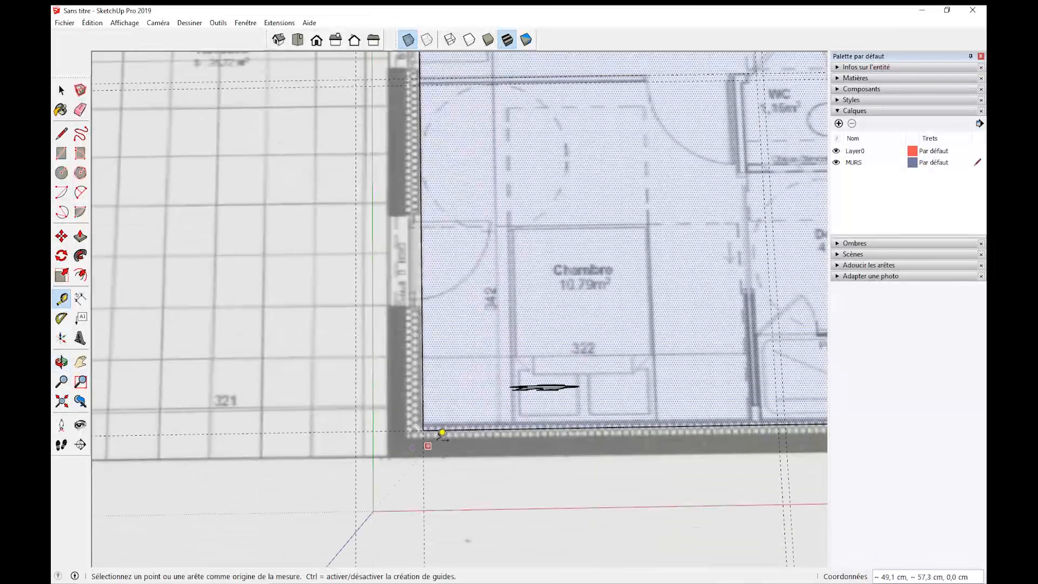
{"action": "left_click", "coordinate": [438, 429]}
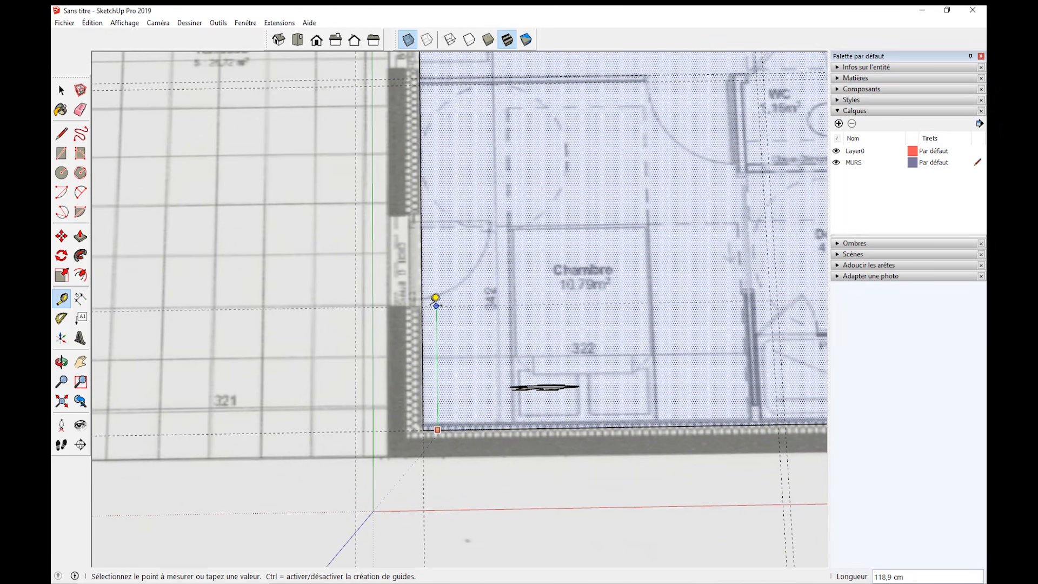
{"action": "left_click", "coordinate": [437, 304]}
Place a guide 90 cm above the lower-jamb guide to mark the upper jamb of the Chambre window.
{"action": "left_click", "coordinate": [443, 306]}
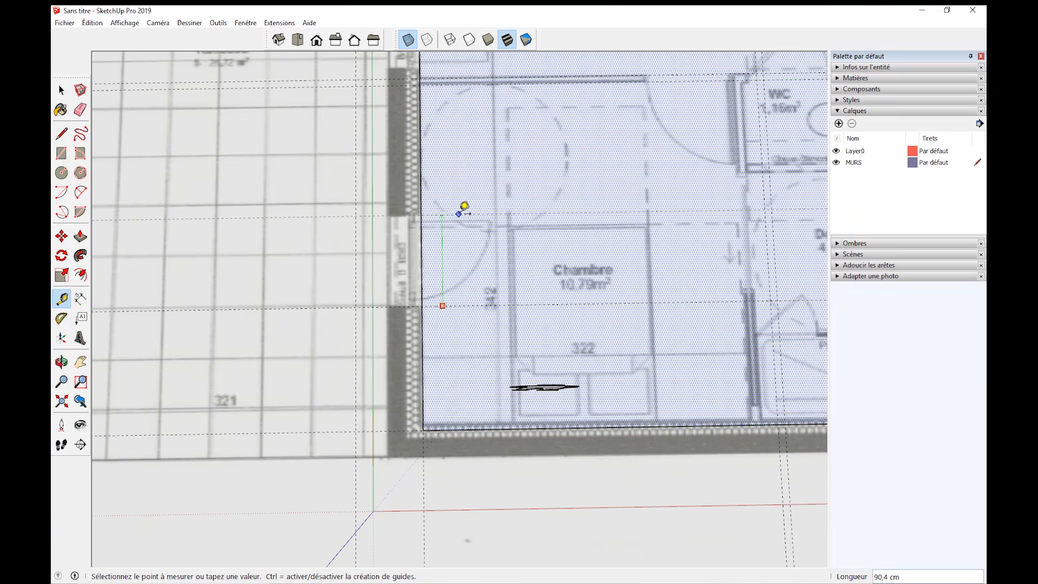
{"action": "left_click", "coordinate": [460, 213]}
{"action": "type", "text": "90"}
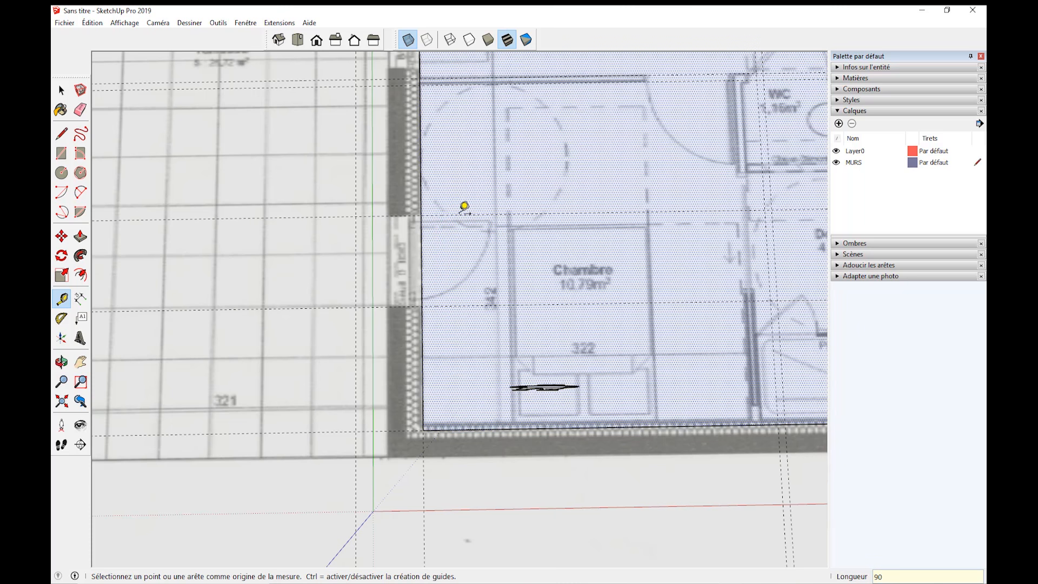
{"action": "scroll", "coordinate": [465, 207], "scroll_direction": "down", "scroll_amount": 6}
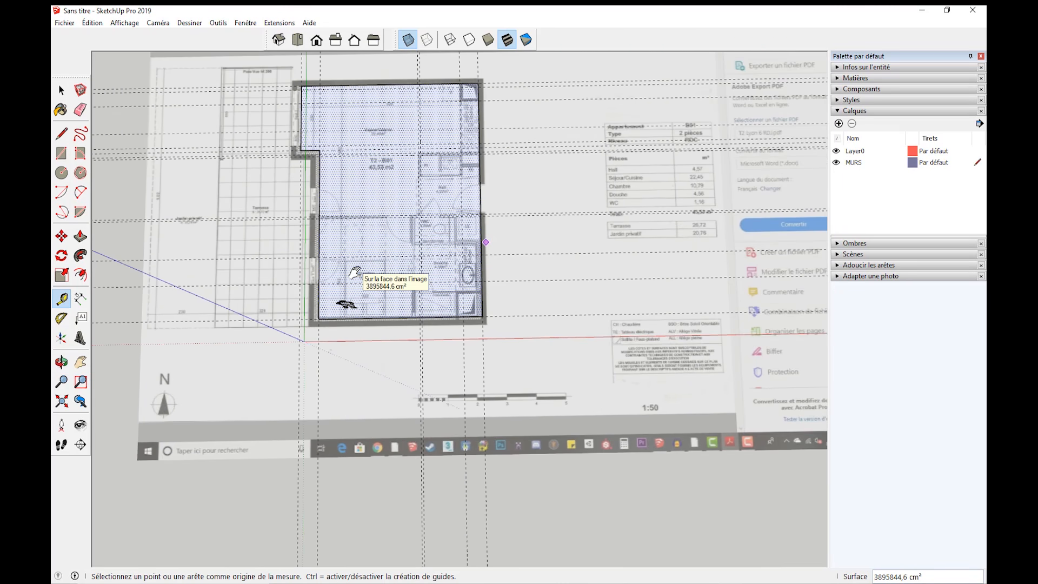
{"action": "key", "text": "space"}
{"action": "scroll", "coordinate": [586, 305], "scroll_direction": "up", "scroll_amount": 4}
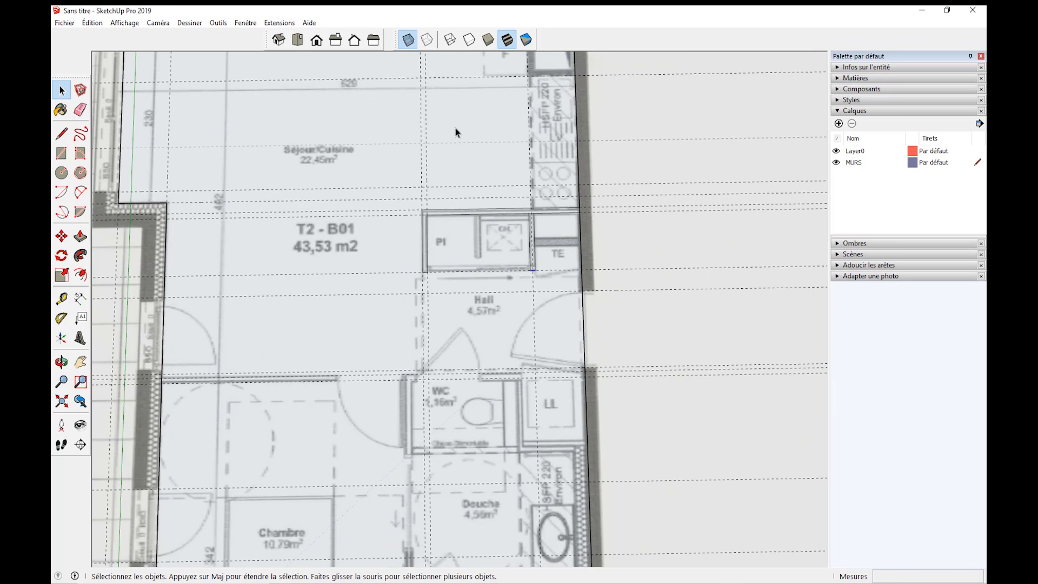
Turn off X-ray display and offset the apartment's interior outline outward by 25 cm to form the exterior walls.
{"action": "left_click", "coordinate": [408, 40]}
{"action": "scroll", "coordinate": [378, 188], "scroll_direction": "down", "scroll_amount": 2}
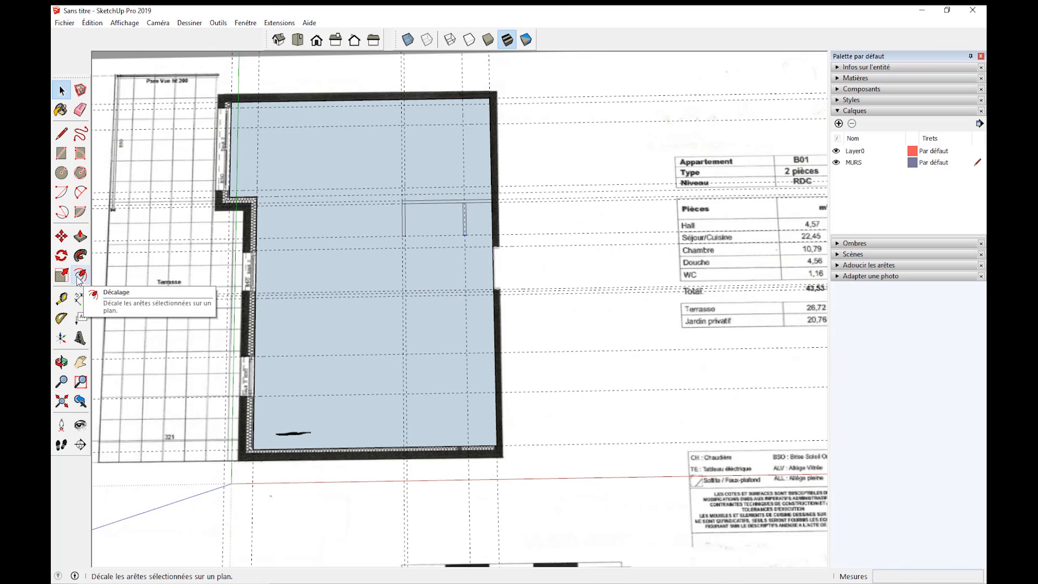
{"action": "left_click", "coordinate": [352, 273]}
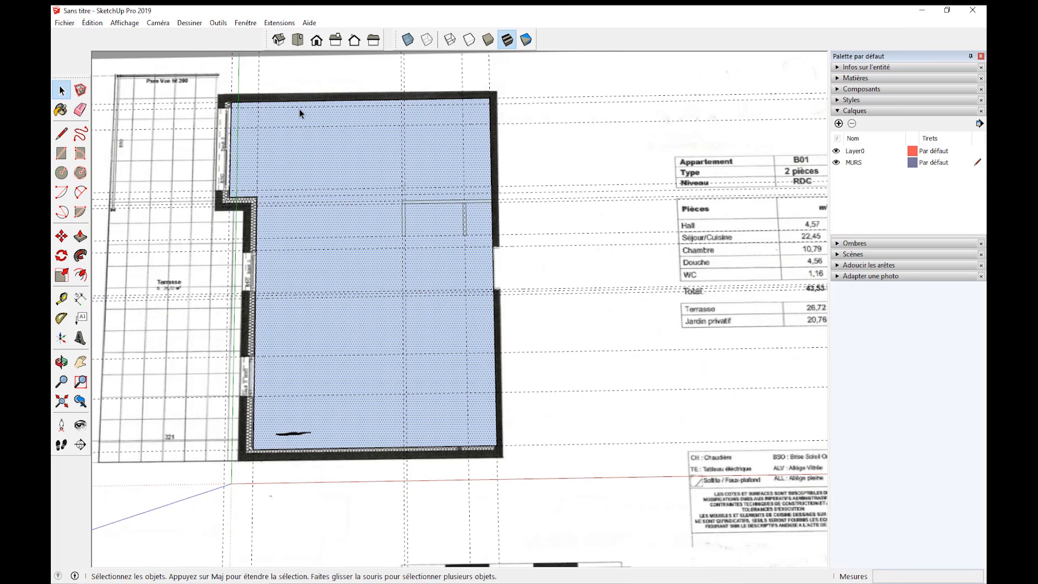
{"action": "left_click", "coordinate": [81, 276]}
{"action": "left_click", "coordinate": [81, 276]}
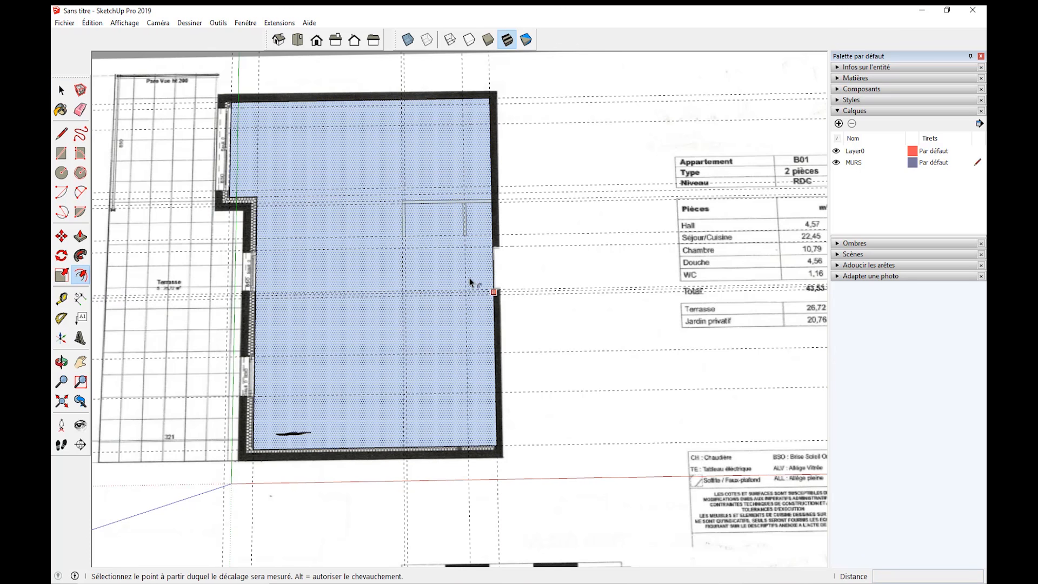
{"action": "left_click", "coordinate": [435, 270]}
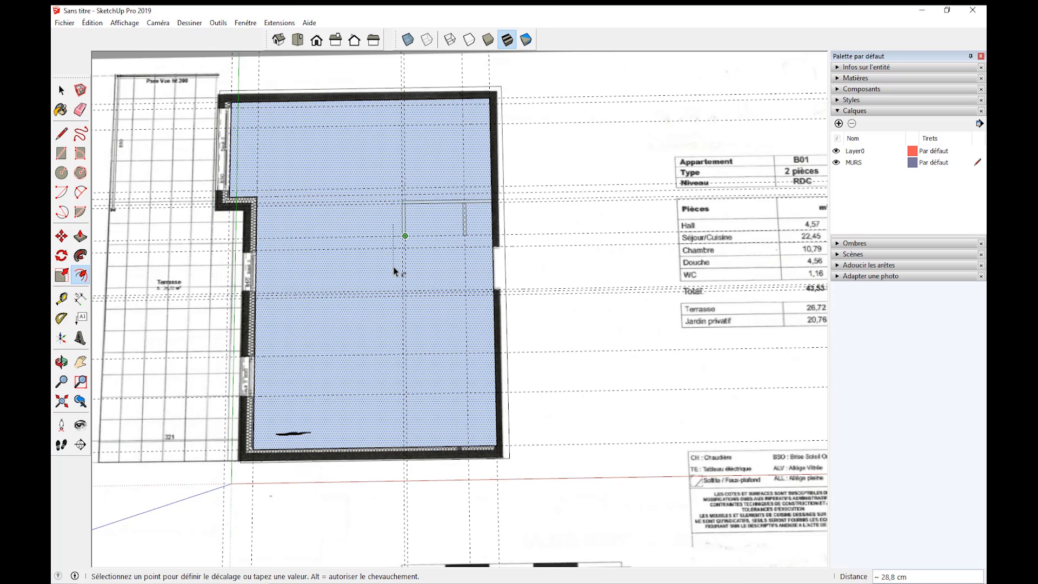
{"action": "type", "text": "25"}
{"action": "key", "text": "Return"}
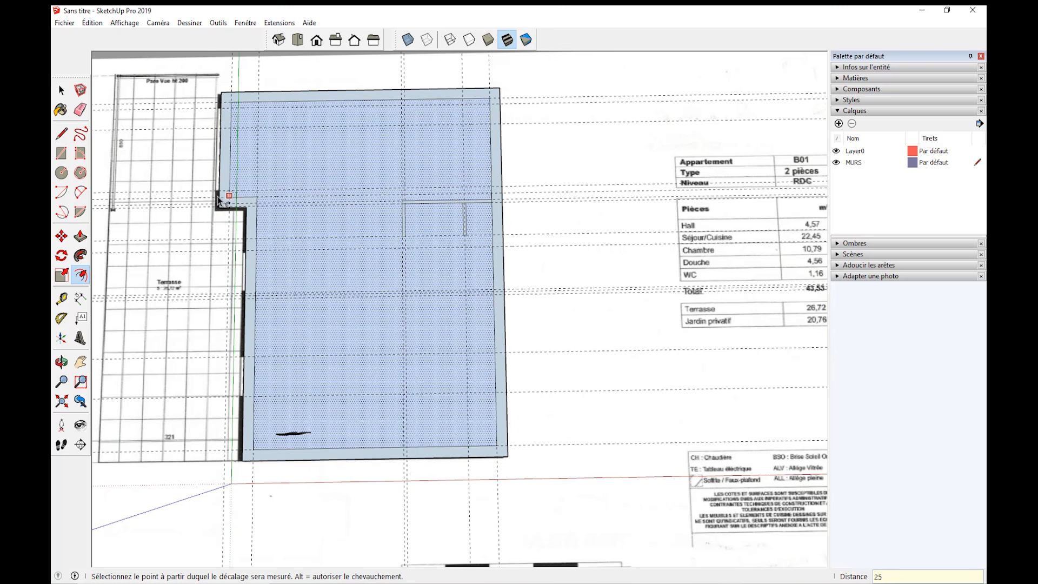
Move the outer edge of the Séjour window wall outward by 10 cm toward the terrace.
{"action": "scroll", "coordinate": [227, 104], "scroll_direction": "up", "scroll_amount": 5}
{"action": "key", "text": "space"}
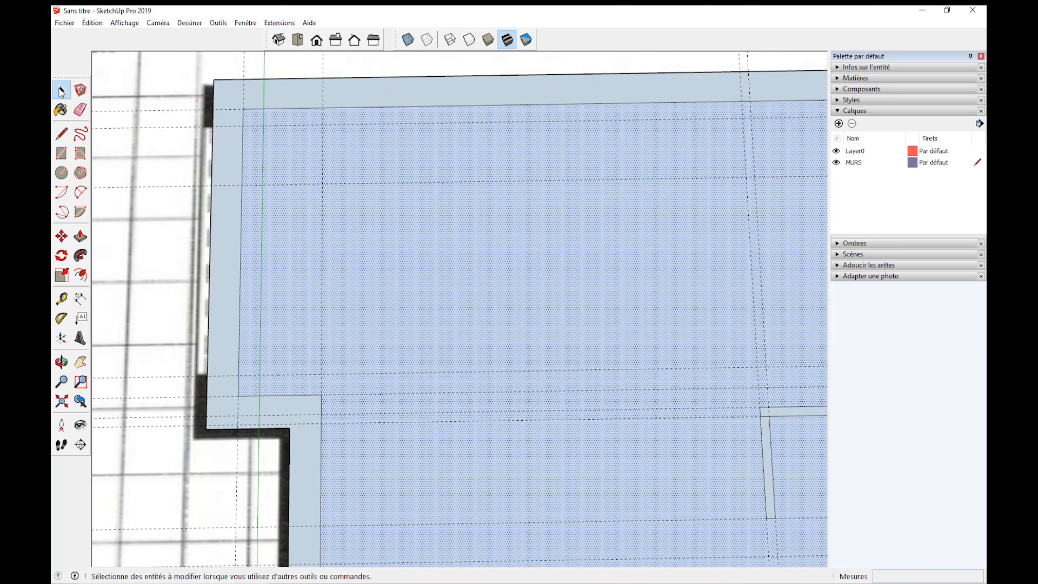
{"action": "left_click", "coordinate": [213, 153]}
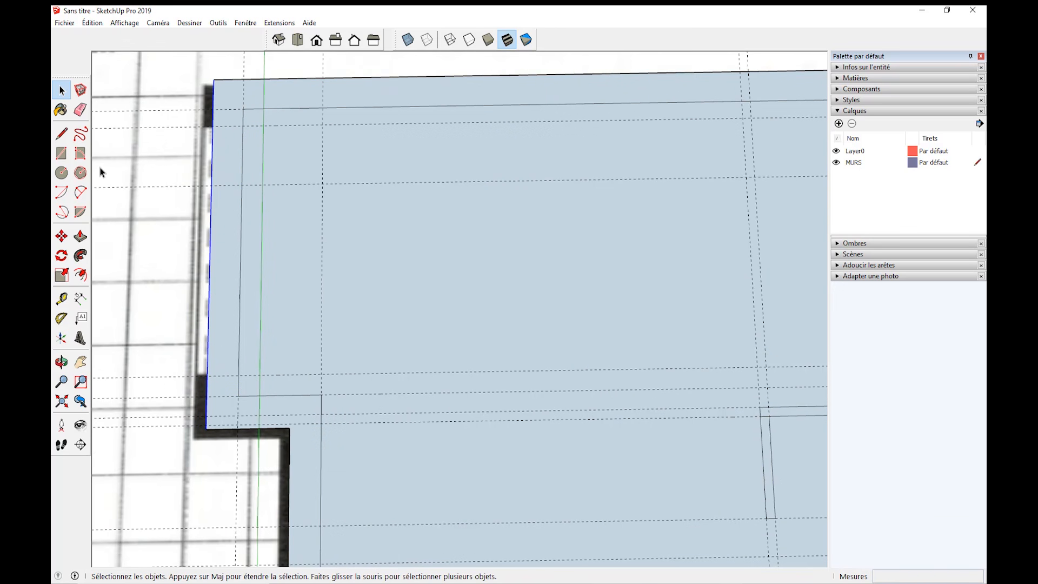
{"action": "left_click", "coordinate": [61, 236]}
{"action": "left_click", "coordinate": [66, 239]}
{"action": "middle_click_drag", "start_coordinate": [214, 165], "coordinate": [300, 160], "text": "shift"}
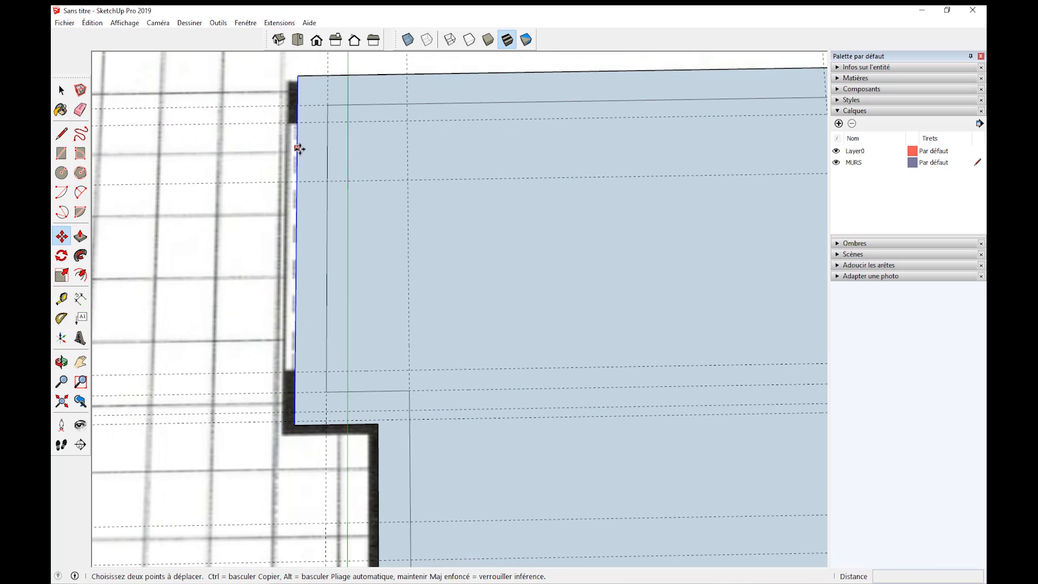
{"action": "left_click", "coordinate": [300, 149]}
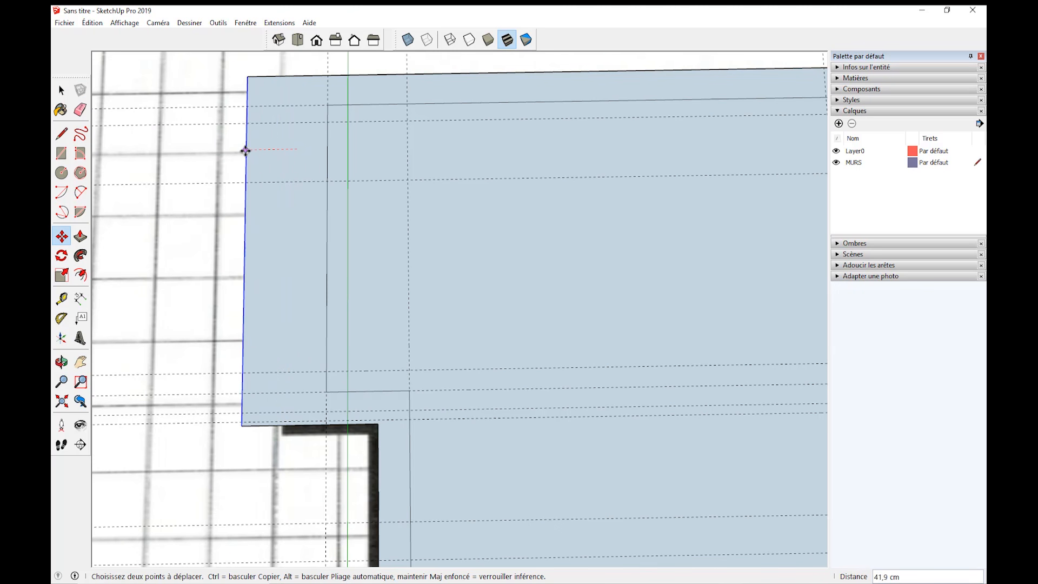
{"action": "type", "text": "10"}
{"action": "key", "text": "Return"}
{"action": "scroll", "coordinate": [390, 437], "scroll_direction": "down", "scroll_amount": 2}
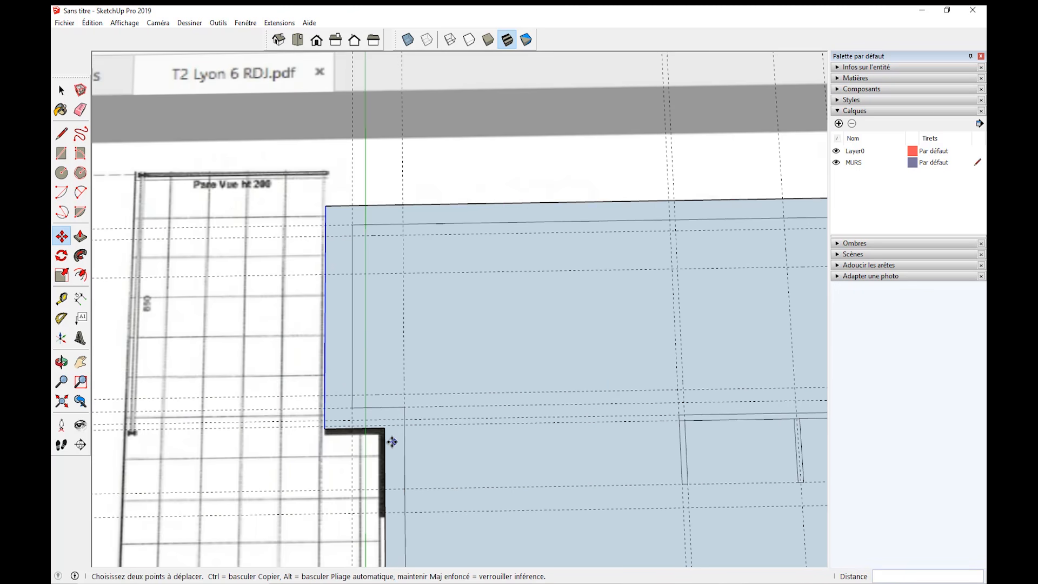
Move the outer edge of the short wall return below the Séjour window outward by 10 cm.
{"action": "middle_click_drag", "start_coordinate": [390, 440], "coordinate": [420, 307], "text": "shift"}
{"action": "scroll", "coordinate": [360, 295], "scroll_direction": "up", "scroll_amount": 2}
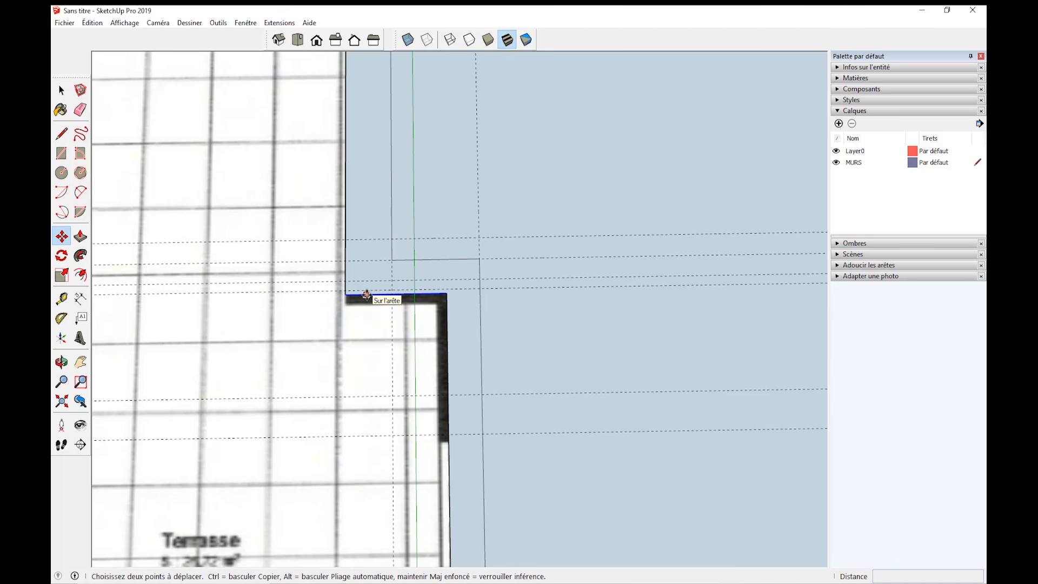
{"action": "left_click", "coordinate": [366, 295]}
{"action": "type", "text": "10"}
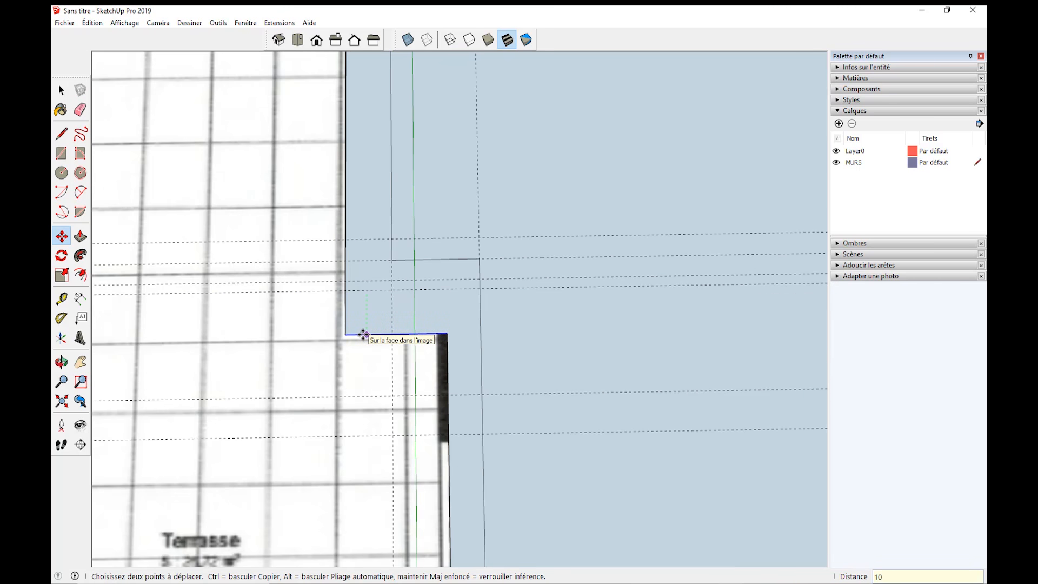
{"action": "key", "text": "Return"}
Move the outer edge of the remaining terrace-side wall outward to its drawn thickness, and turn X-ray display back on to see the plan.
{"action": "left_click", "coordinate": [447, 362]}
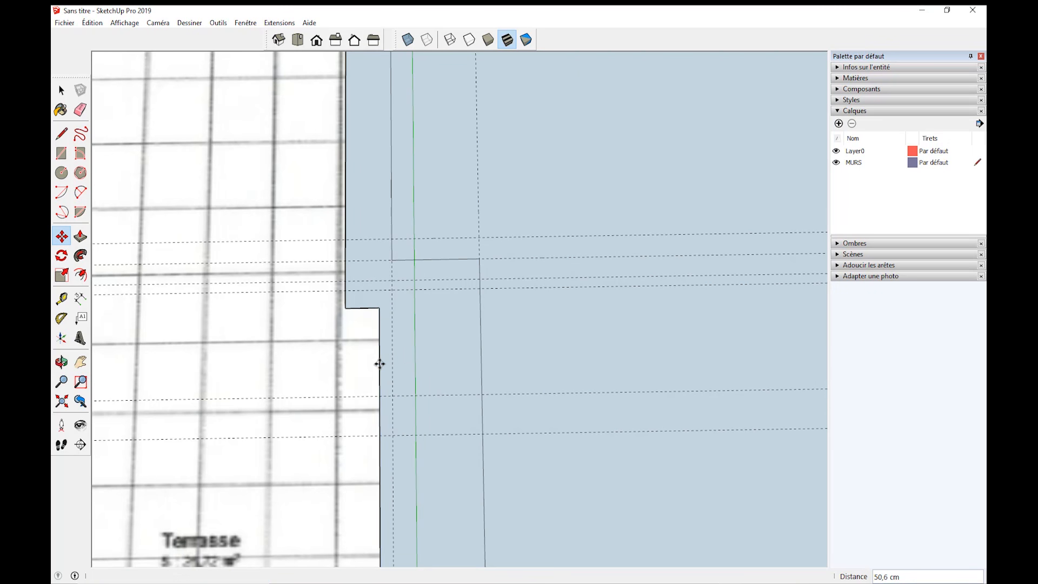
{"action": "key", "text": "Escape"}
{"action": "scroll", "coordinate": [387, 365], "scroll_direction": "down", "scroll_amount": 3}
{"action": "scroll", "coordinate": [484, 429], "scroll_direction": "down", "scroll_amount": 2}
{"action": "middle_click_drag", "start_coordinate": [497, 427], "coordinate": [455, 282], "text": "shift"}
{"action": "left_click", "coordinate": [408, 41]}
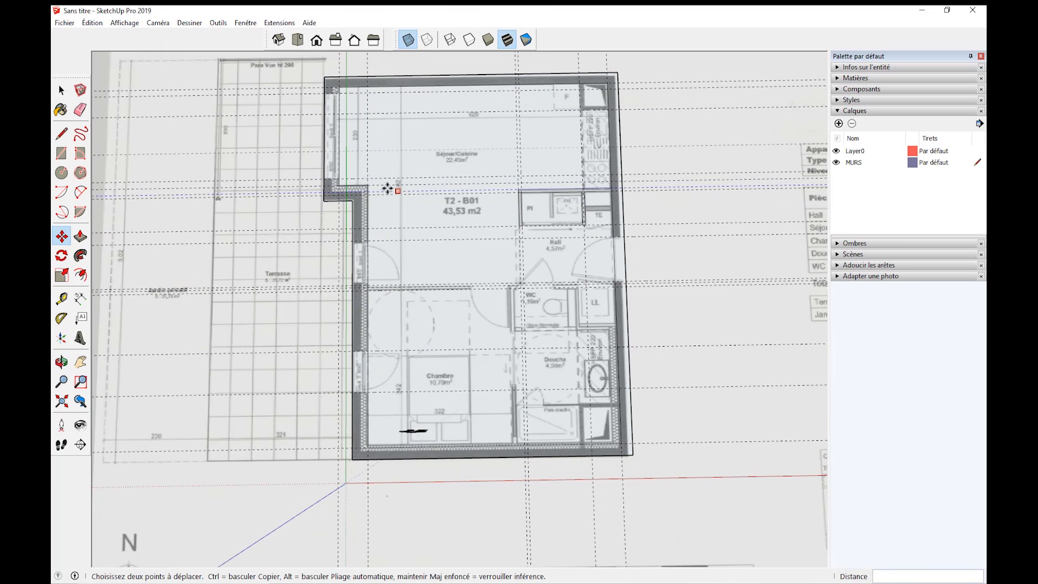
Draw a 200 x 35 cm rectangle across the wall thickness between the jamb guides of the Séjour window.
{"action": "key", "text": "space"}
{"action": "scroll", "coordinate": [331, 184], "scroll_direction": "up", "scroll_amount": 3}
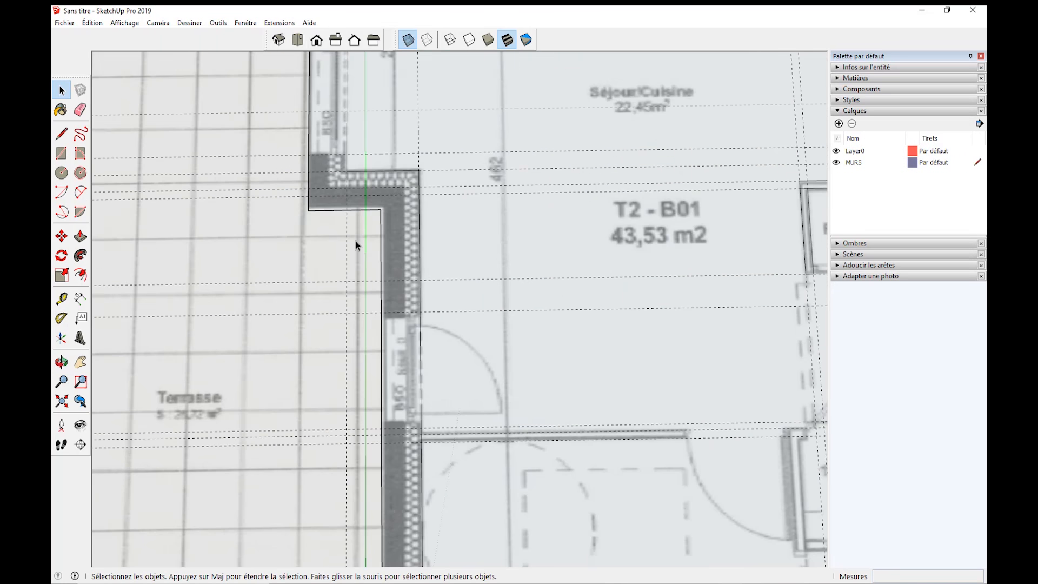
{"action": "left_click", "coordinate": [61, 153]}
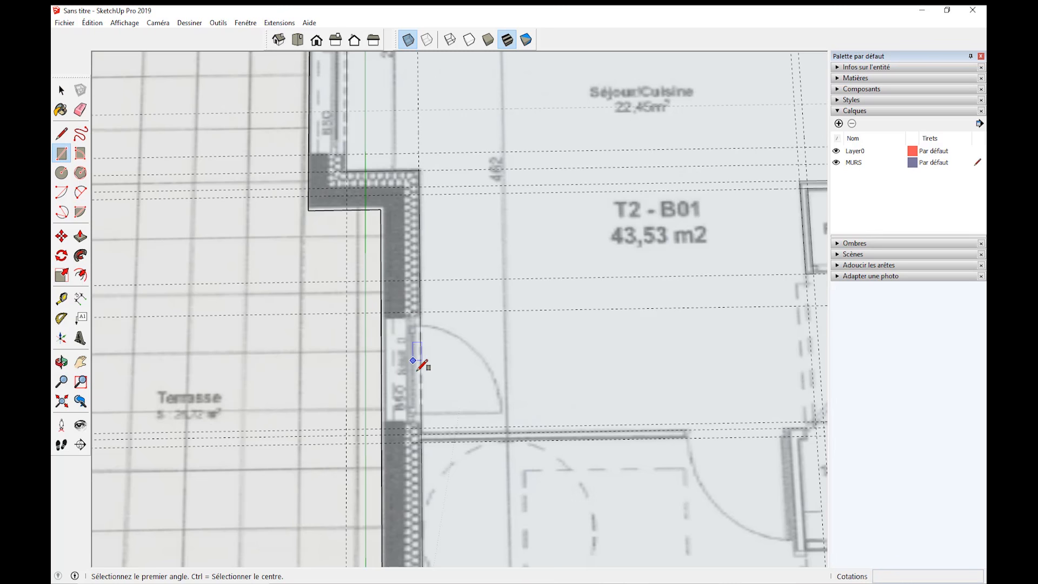
{"action": "scroll", "coordinate": [420, 359], "scroll_direction": "up", "scroll_amount": 2}
{"action": "scroll", "coordinate": [466, 378], "scroll_direction": "down", "scroll_amount": 3}
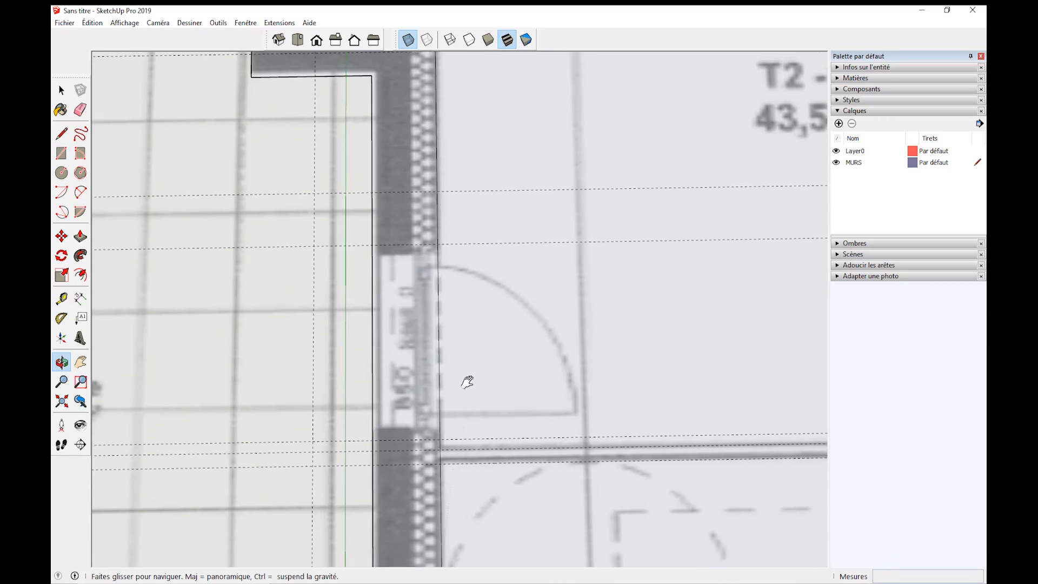
{"action": "scroll", "coordinate": [473, 292], "scroll_direction": "down", "scroll_amount": 1}
{"action": "scroll", "coordinate": [474, 292], "scroll_direction": "down", "scroll_amount": 2}
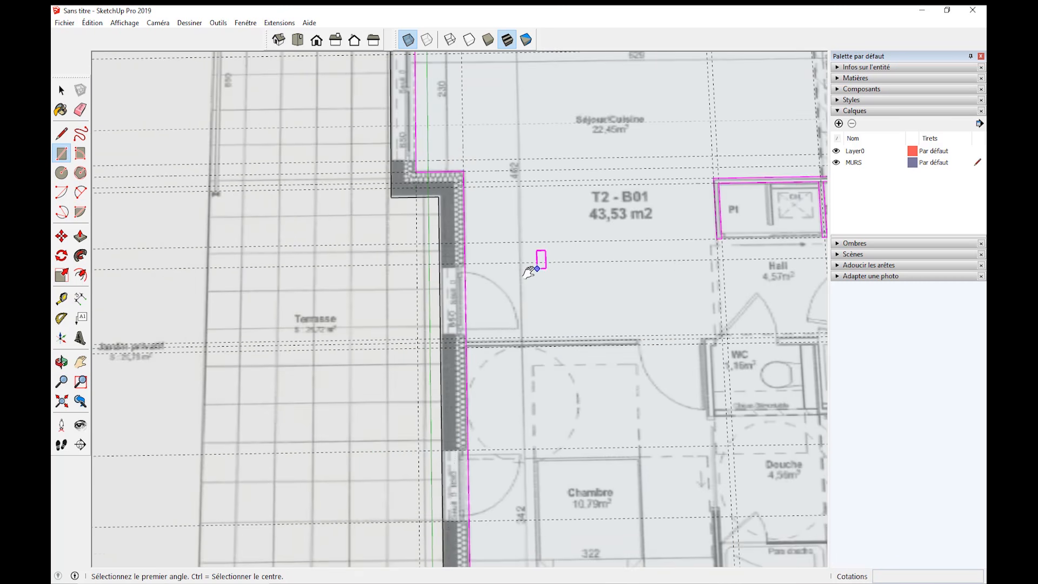
{"action": "scroll", "coordinate": [443, 332], "scroll_direction": "up", "scroll_amount": 5}
{"action": "left_click", "coordinate": [311, 172]}
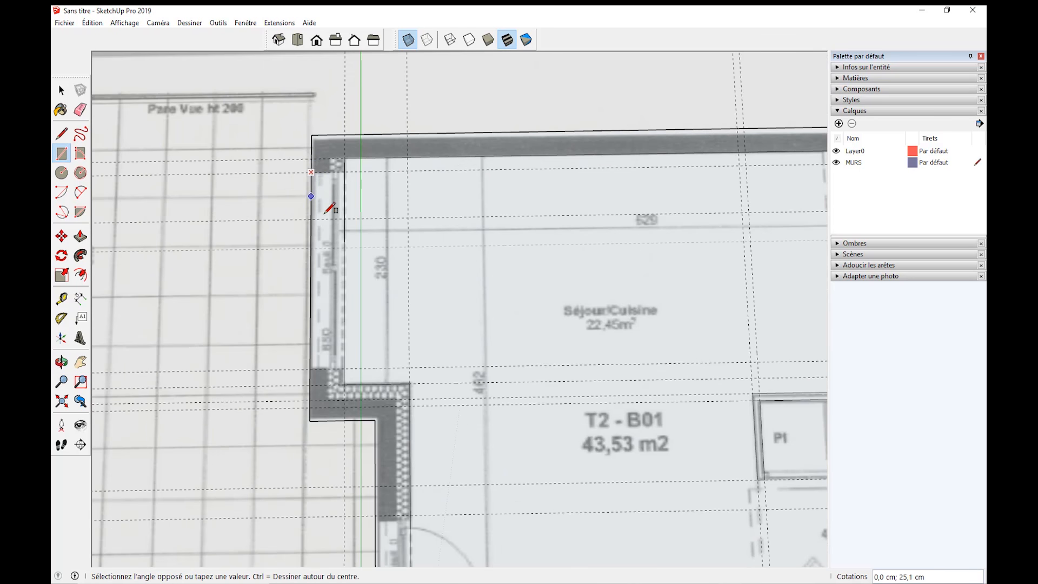
{"action": "left_click", "coordinate": [345, 368]}
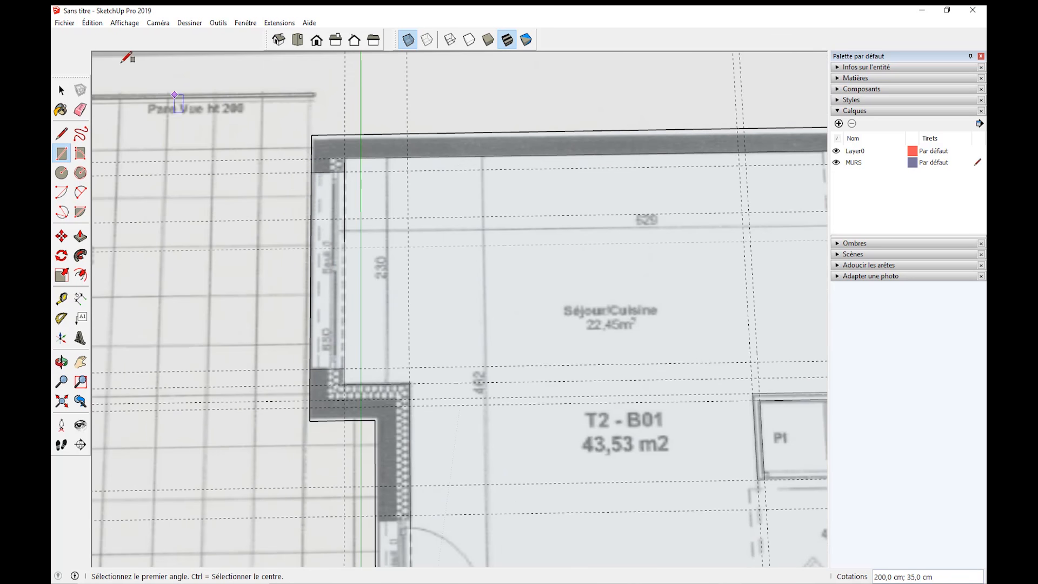
Turn off X-ray display and select the faces around the Séjour window to check that the opening is separate from the wall.
{"action": "left_click", "coordinate": [61, 90]}
{"action": "left_click", "coordinate": [409, 40]}
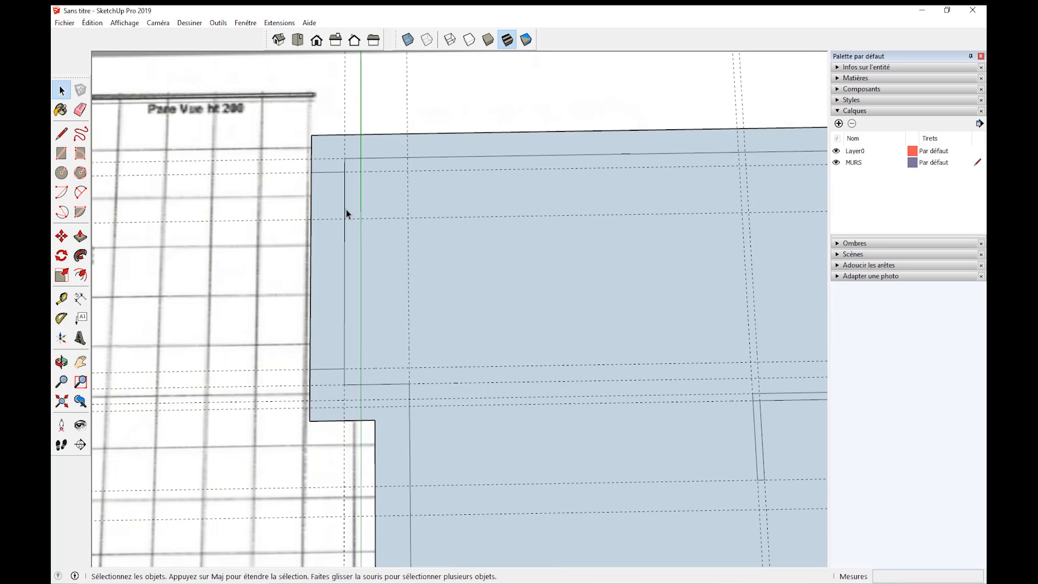
{"action": "scroll", "coordinate": [422, 270], "scroll_direction": "down", "scroll_amount": 3}
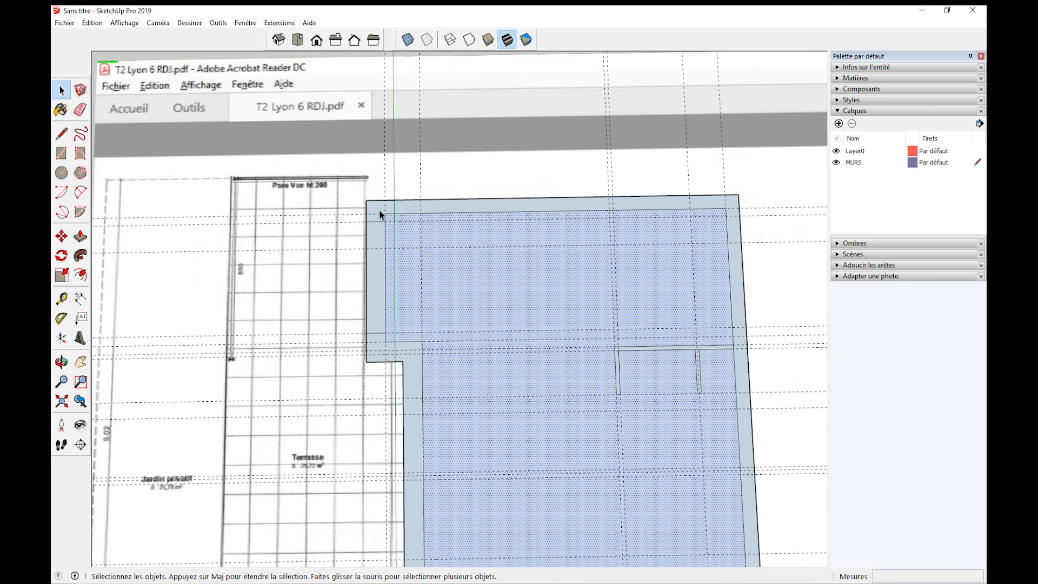
{"action": "left_click", "coordinate": [380, 211]}
{"action": "left_click", "coordinate": [372, 241]}
{"action": "scroll", "coordinate": [409, 299], "scroll_direction": "down", "scroll_amount": 2}
{"action": "middle_click_drag", "start_coordinate": [371, 173], "coordinate": [332, 130], "text": "shift"}
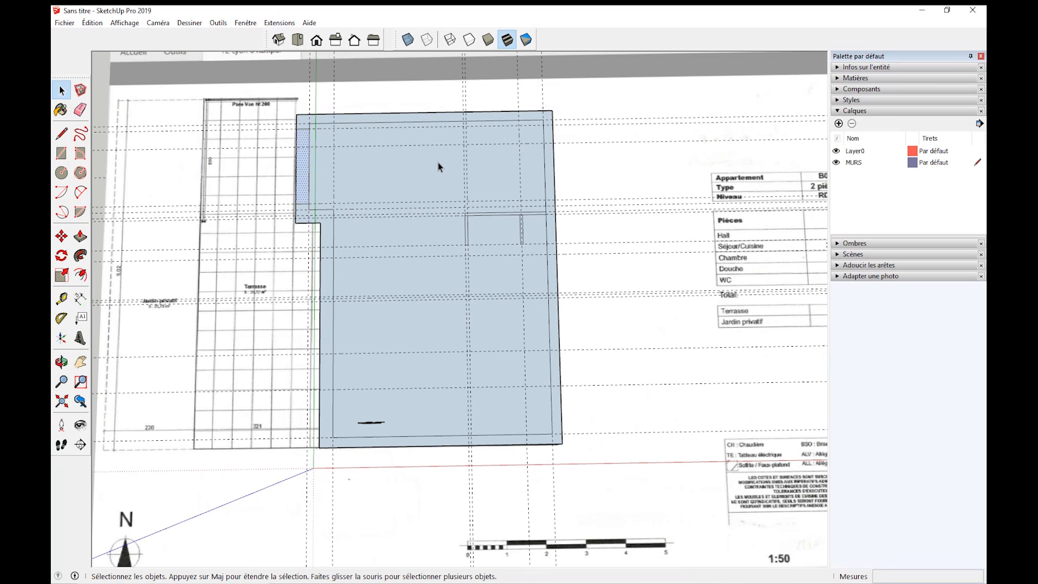
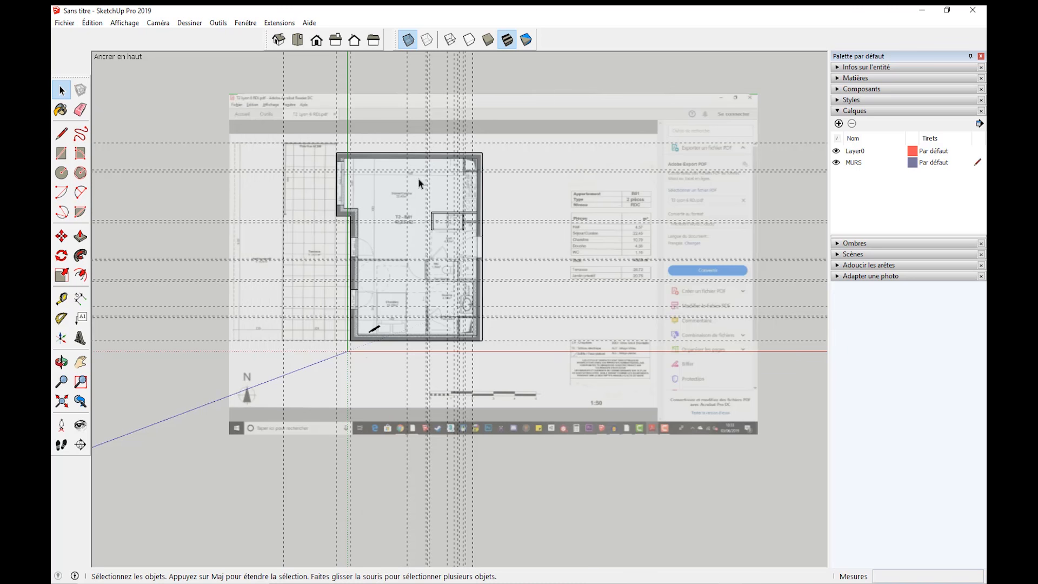
Draw the kitchen corner duct as a 66 x 63 cm rectangle with a smaller rectangle inside it along the guides.
{"action": "scroll", "coordinate": [447, 192], "scroll_direction": "up", "scroll_amount": 1}
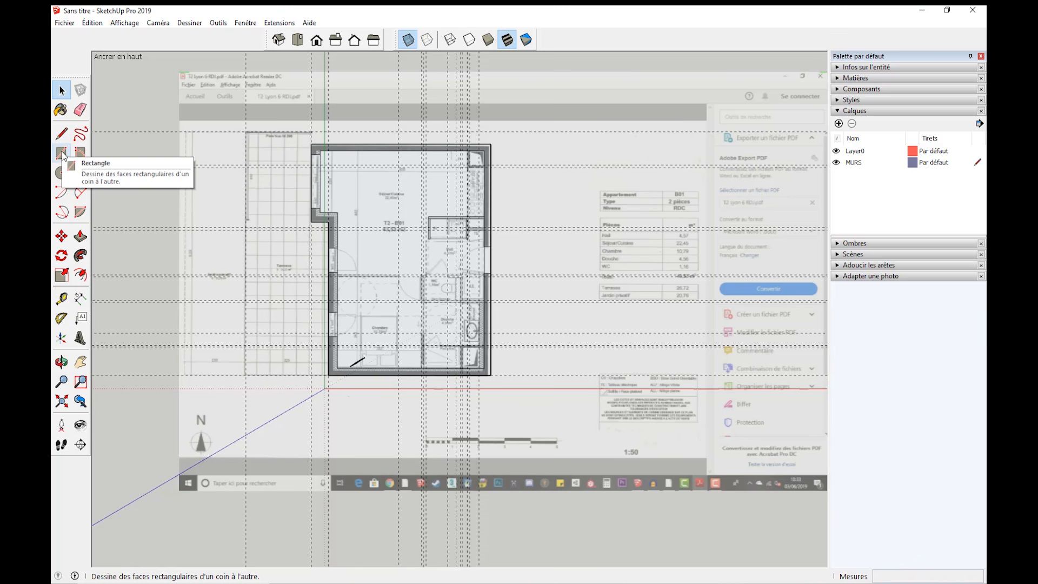
{"action": "scroll", "coordinate": [470, 154], "scroll_direction": "up", "scroll_amount": 6}
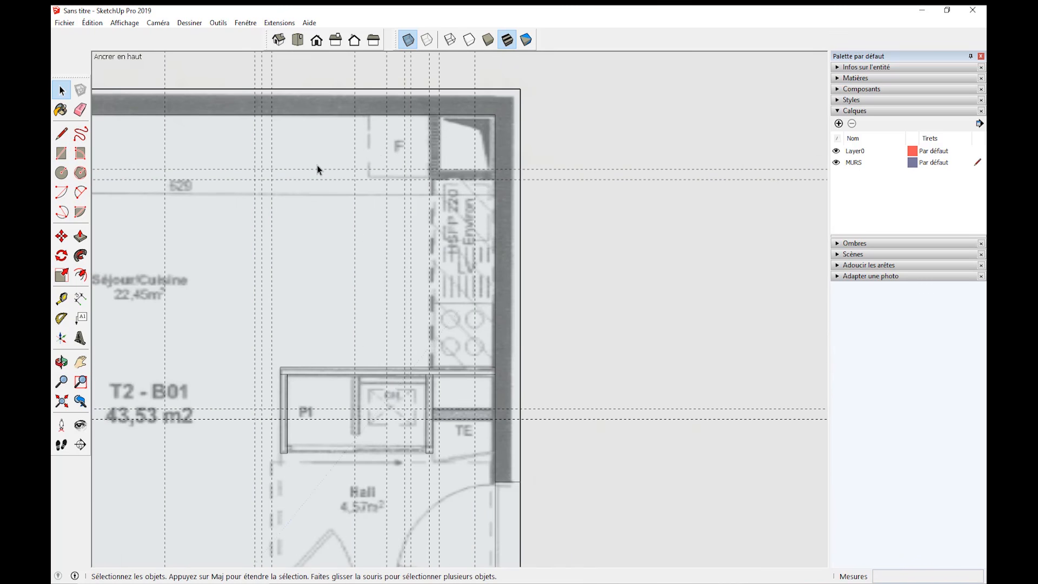
{"action": "left_click", "coordinate": [63, 154]}
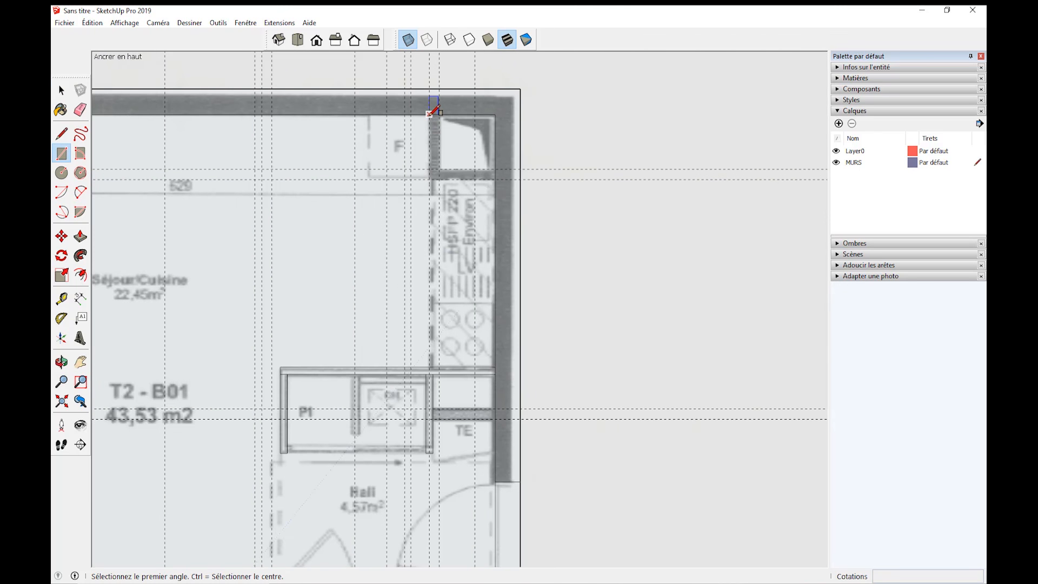
{"action": "left_click", "coordinate": [430, 113]}
{"action": "left_click", "coordinate": [496, 171]}
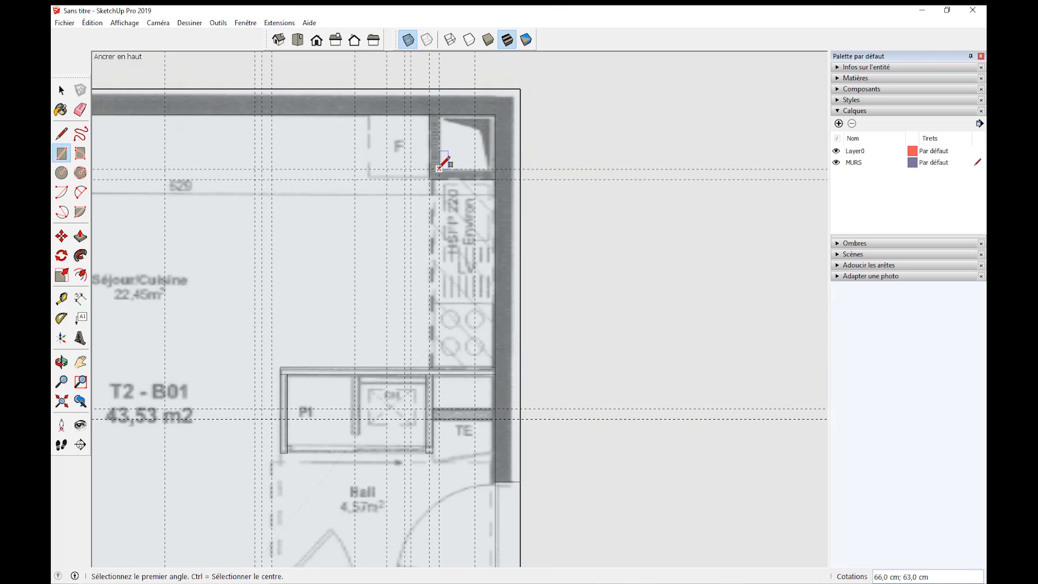
{"action": "left_click", "coordinate": [440, 169]}
{"action": "left_click", "coordinate": [494, 117]}
Draw the partition above the TE cabinet as a rectangle 10 cm by about 62.4 cm, reaching the exterior wall.
{"action": "middle_click_drag", "start_coordinate": [468, 314], "coordinate": [514, 151]}
{"action": "scroll", "coordinate": [522, 249], "scroll_direction": "up", "scroll_amount": 3}
{"action": "scroll", "coordinate": [522, 248], "scroll_direction": "up", "scroll_amount": 1}
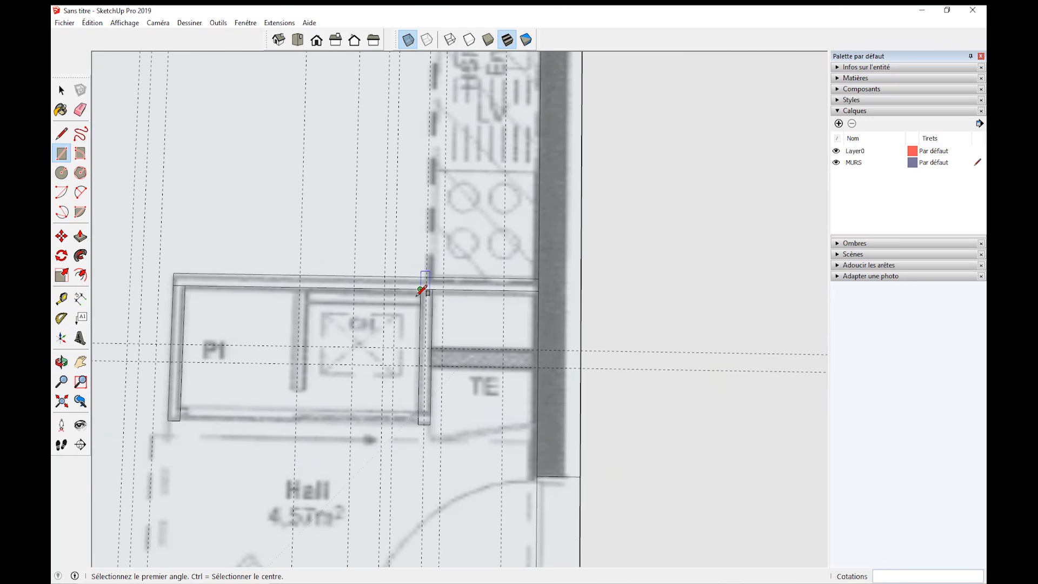
{"action": "left_click", "coordinate": [438, 349]}
{"action": "left_click", "coordinate": [537, 367]}
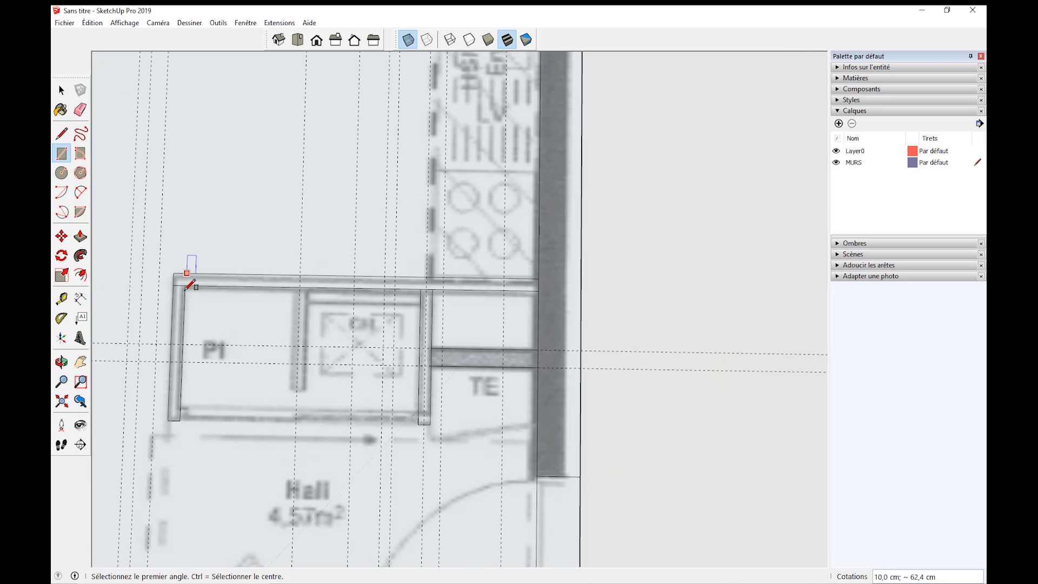
Draw a narrow rectangle for the PI closet's sliding front between its two side partitions.
{"action": "middle_click_drag", "start_coordinate": [352, 424], "coordinate": [457, 276], "text": "shift"}
{"action": "left_click", "coordinate": [285, 289]}
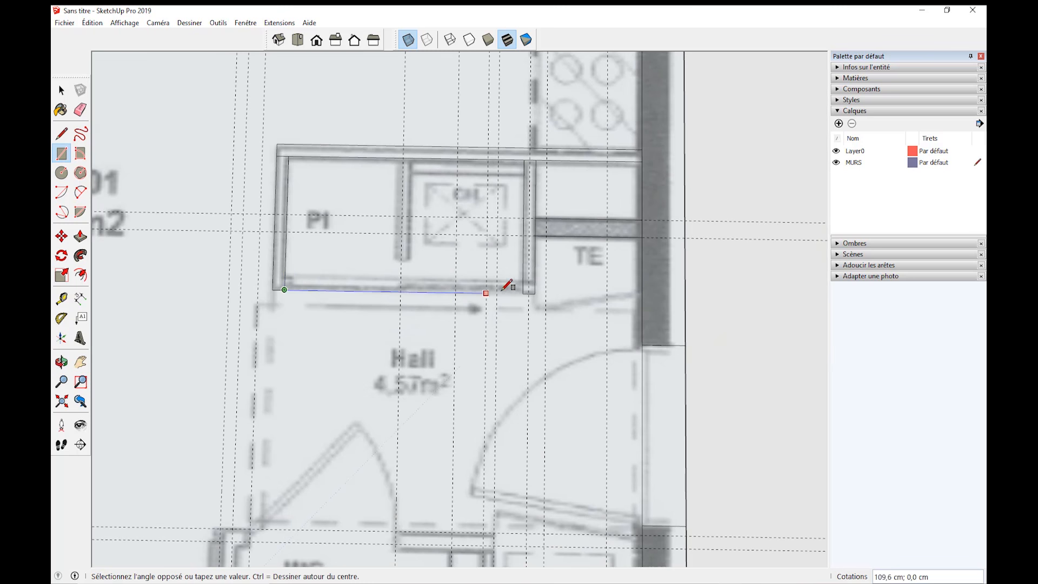
{"action": "left_click", "coordinate": [524, 277]}
Draw the partition between the Chambre and the WC, plus a 7 x 233.5 cm partition between the WC and the Douche.
{"action": "scroll", "coordinate": [462, 425], "scroll_direction": "down", "scroll_amount": 2}
{"action": "middle_click_drag", "start_coordinate": [445, 457], "coordinate": [555, 246], "text": "shift"}
{"action": "scroll", "coordinate": [482, 262], "scroll_direction": "up", "scroll_amount": 3}
{"action": "left_click", "coordinate": [419, 246]}
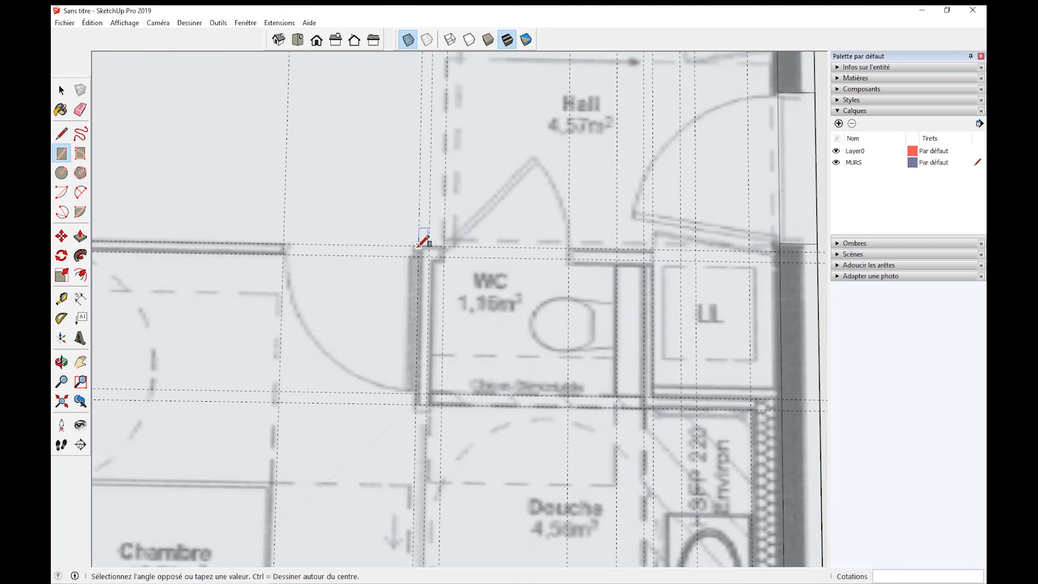
{"action": "left_click", "coordinate": [427, 393]}
{"action": "left_click", "coordinate": [427, 393]}
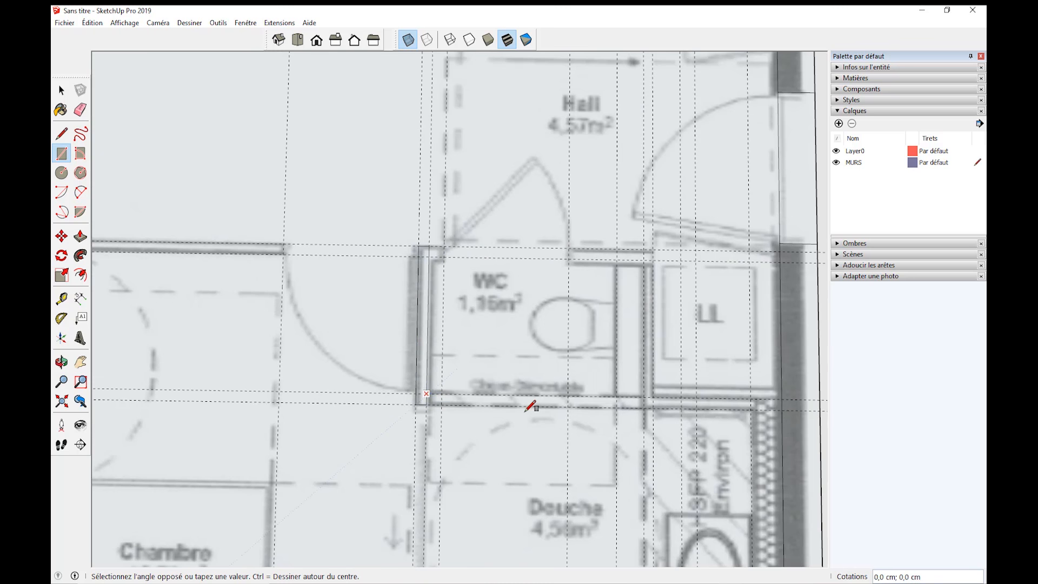
{"action": "left_click", "coordinate": [781, 409]}
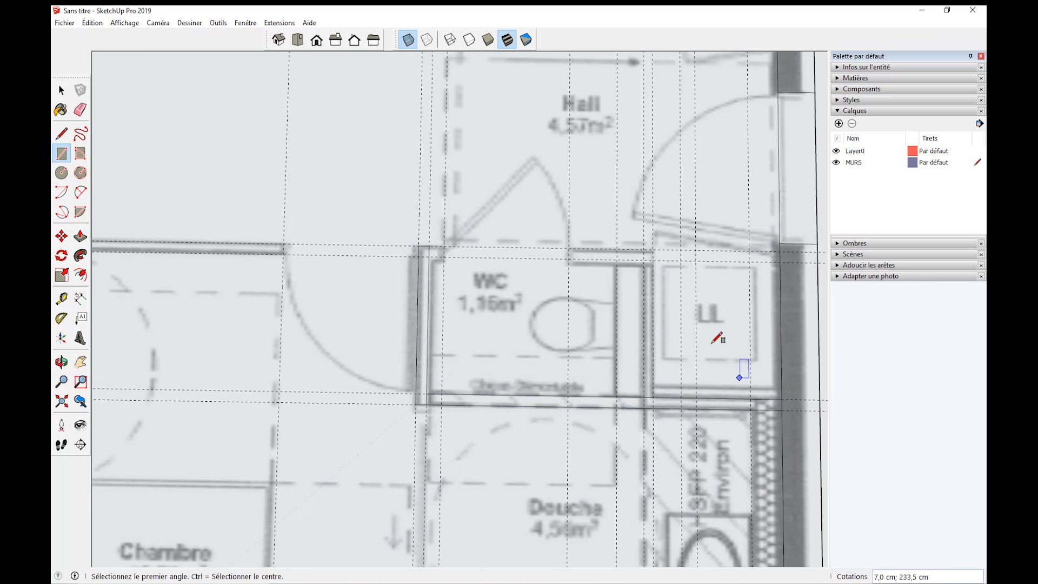
Draw the WC's front partition as two short rectangles along the guides, one on each side of the door opening.
{"action": "left_click", "coordinate": [444, 247]}
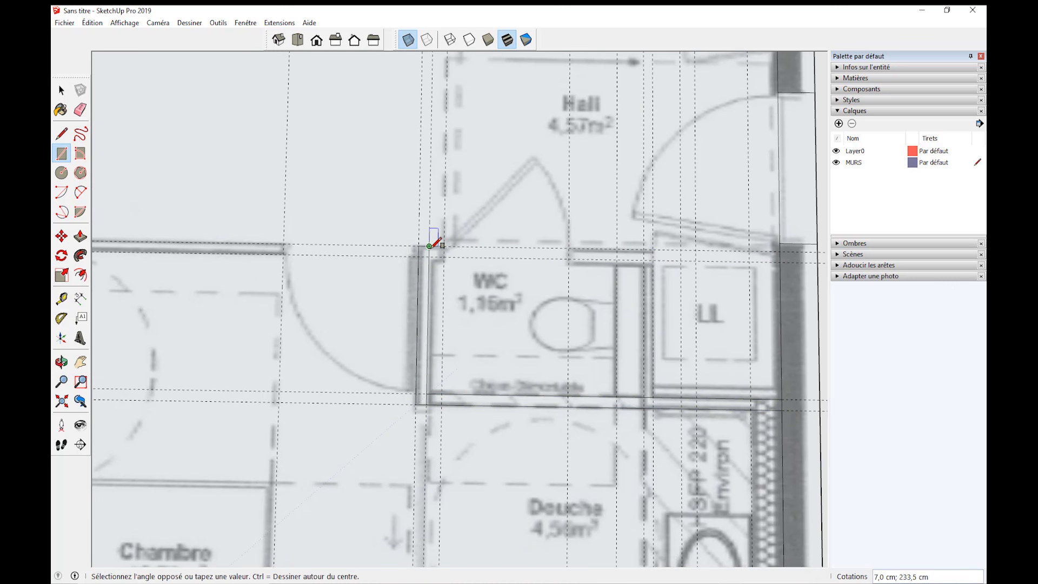
{"action": "left_click", "coordinate": [455, 255]}
{"action": "left_click", "coordinate": [569, 249]}
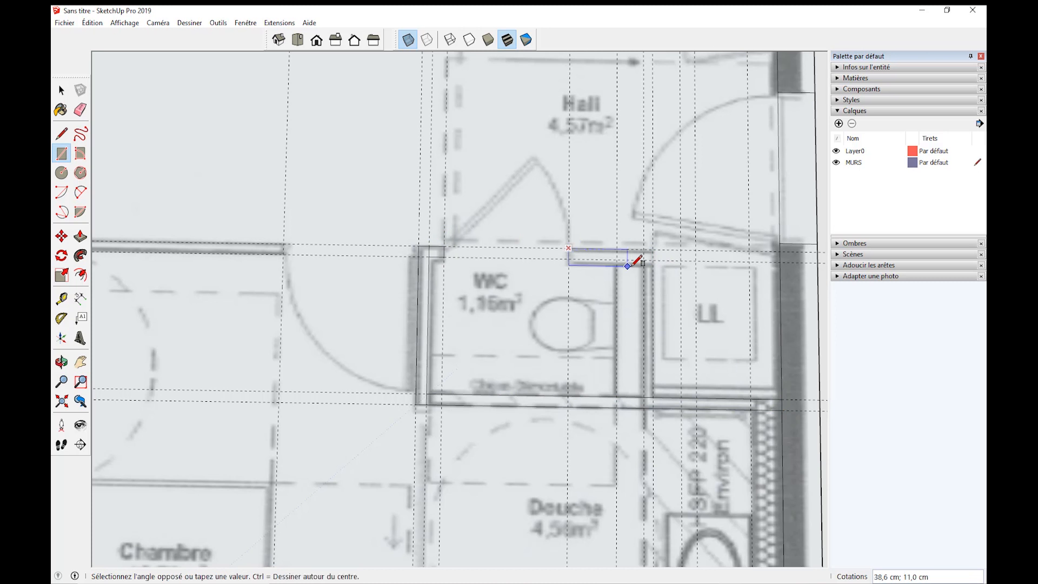
{"action": "left_click", "coordinate": [643, 260]}
Draw the partition between the WC and the LL closet, plus an 84.5 x 7 cm rectangle across the closet's Hall side.
{"action": "left_click", "coordinate": [644, 260]}
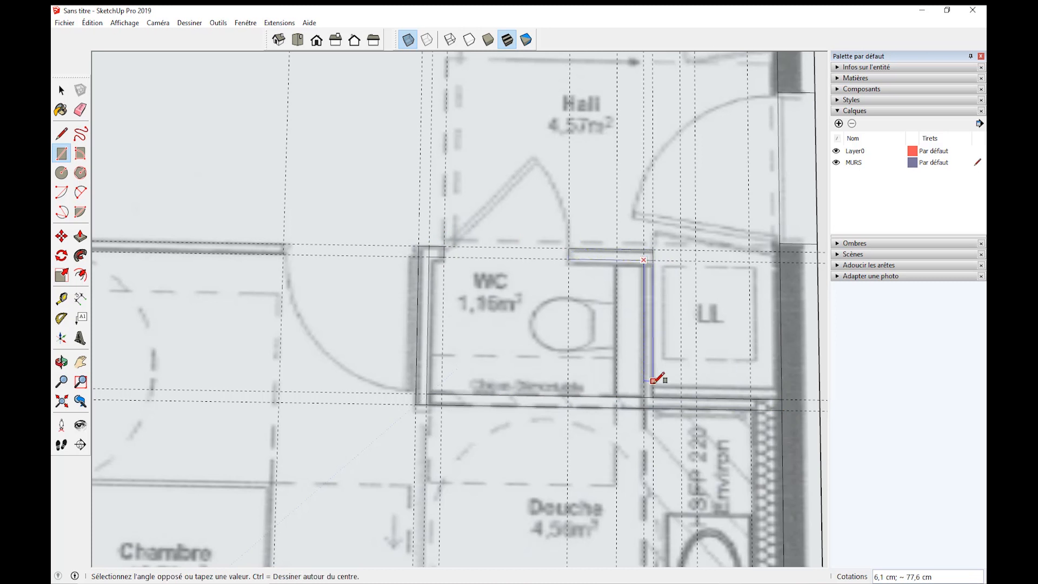
{"action": "left_click", "coordinate": [653, 397]}
{"action": "middle_click_drag", "start_coordinate": [714, 300], "coordinate": [643, 306], "text": "shift"}
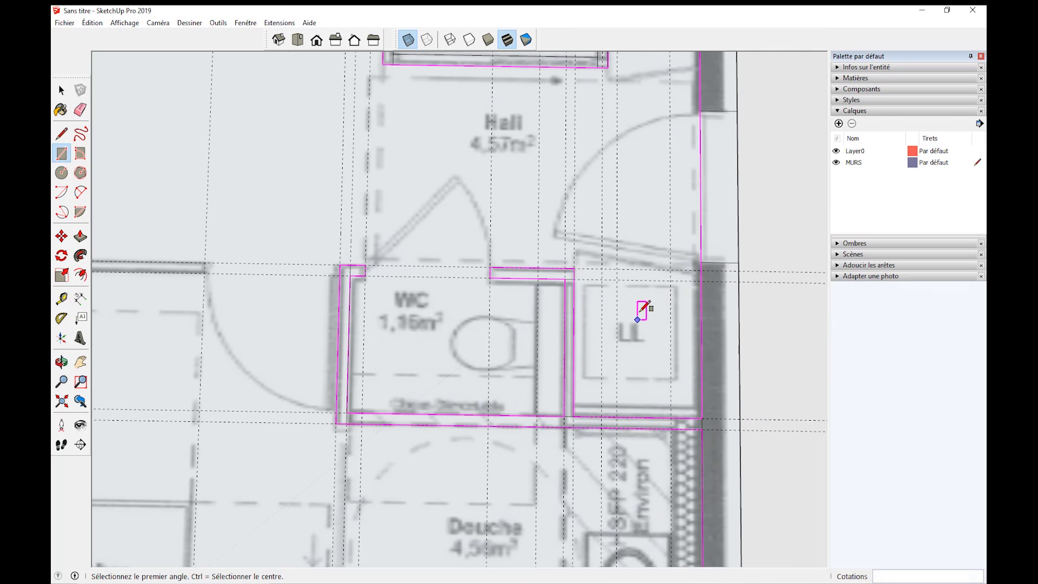
{"action": "left_click", "coordinate": [574, 269]}
{"action": "left_click", "coordinate": [701, 281]}
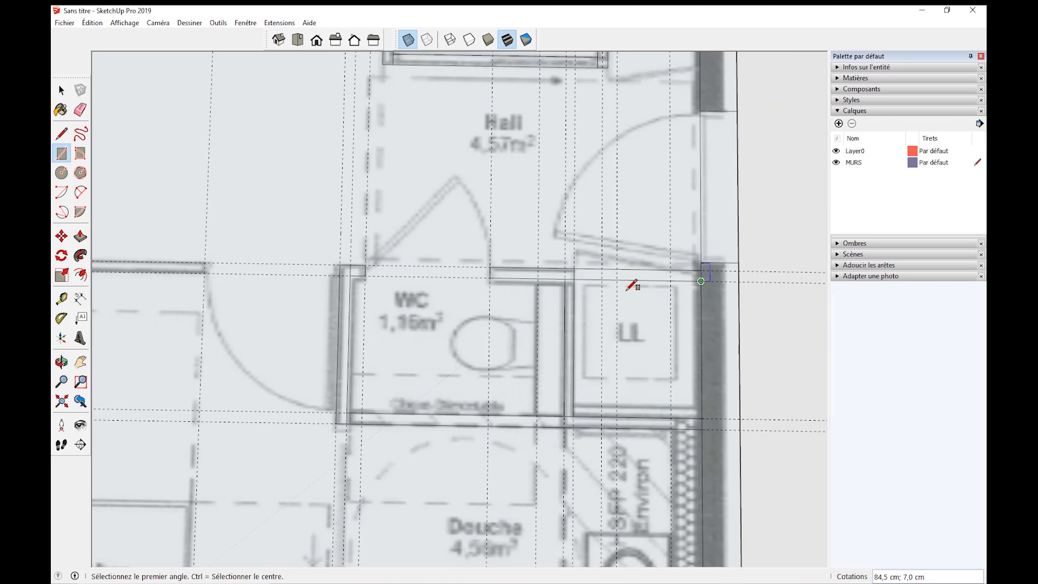
Draw the partition between the Chambre and the Douche as a 132 x 7 cm rectangle reaching the exterior wall.
{"action": "scroll", "coordinate": [432, 346], "scroll_direction": "down", "scroll_amount": 5}
{"action": "middle_click_drag", "start_coordinate": [311, 316], "coordinate": [380, 183], "text": "shift"}
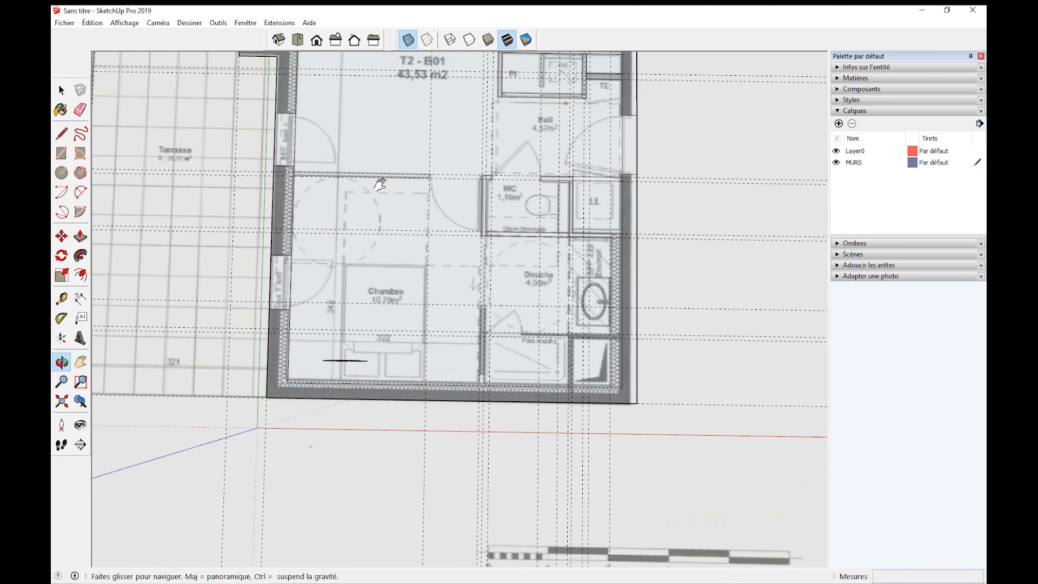
{"action": "scroll", "coordinate": [503, 353], "scroll_direction": "up", "scroll_amount": 2}
{"action": "scroll", "coordinate": [483, 289], "scroll_direction": "up", "scroll_amount": 2}
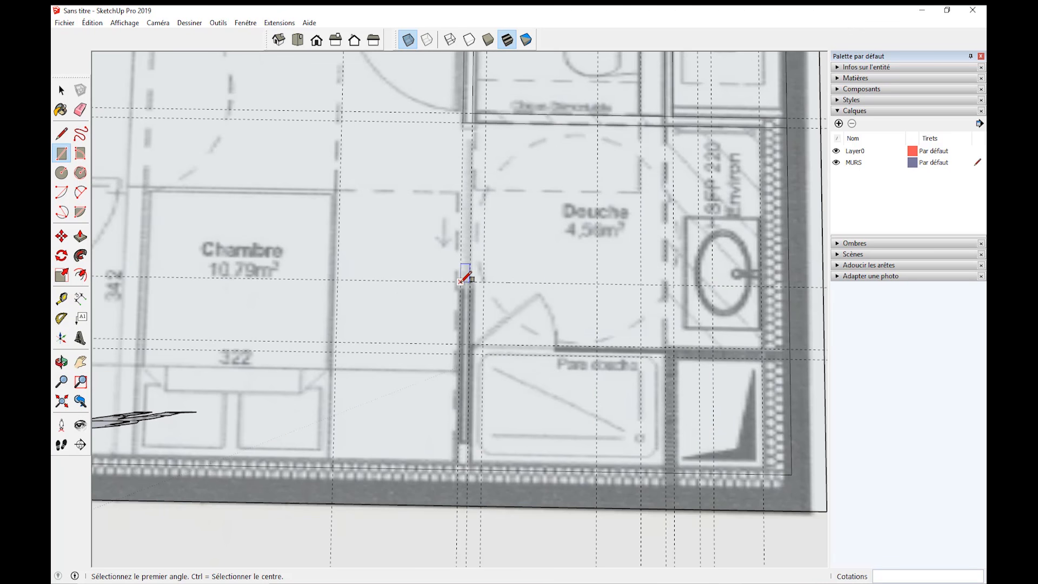
{"action": "left_click", "coordinate": [460, 281]}
{"action": "left_click", "coordinate": [468, 468]}
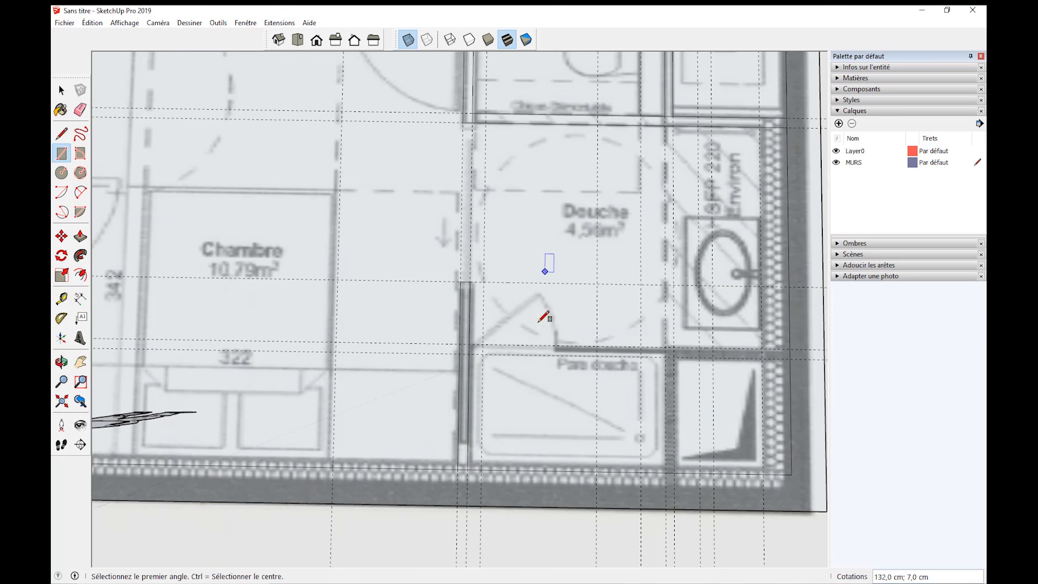
Draw the partition between the Séjour and the Chambre as a rectangle from the door opening to the terrace-side exterior wall.
{"action": "scroll", "coordinate": [630, 269], "scroll_direction": "down", "scroll_amount": 2}
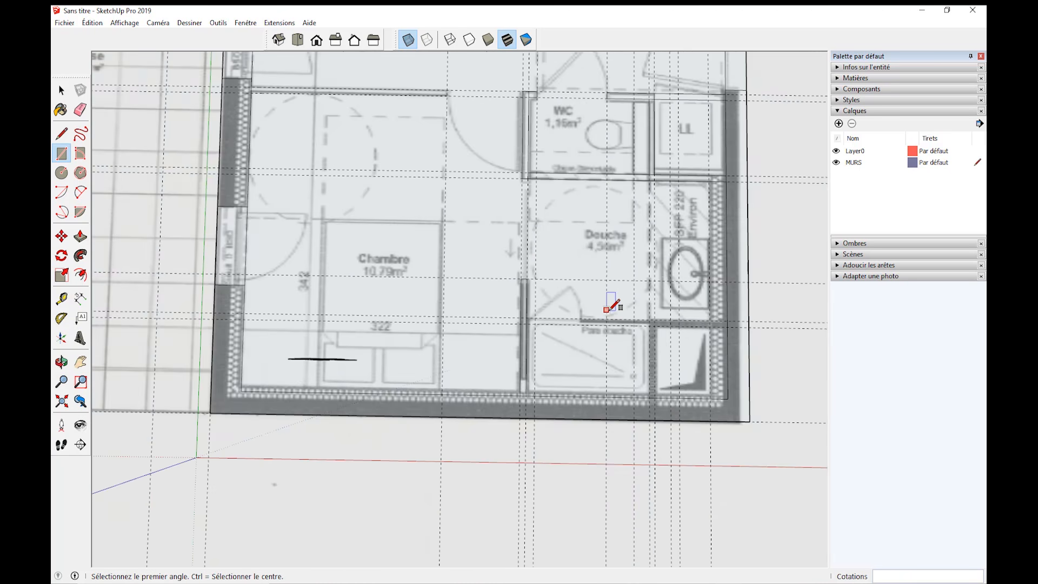
{"action": "middle_click_drag", "start_coordinate": [447, 274], "coordinate": [479, 336], "text": "shift"}
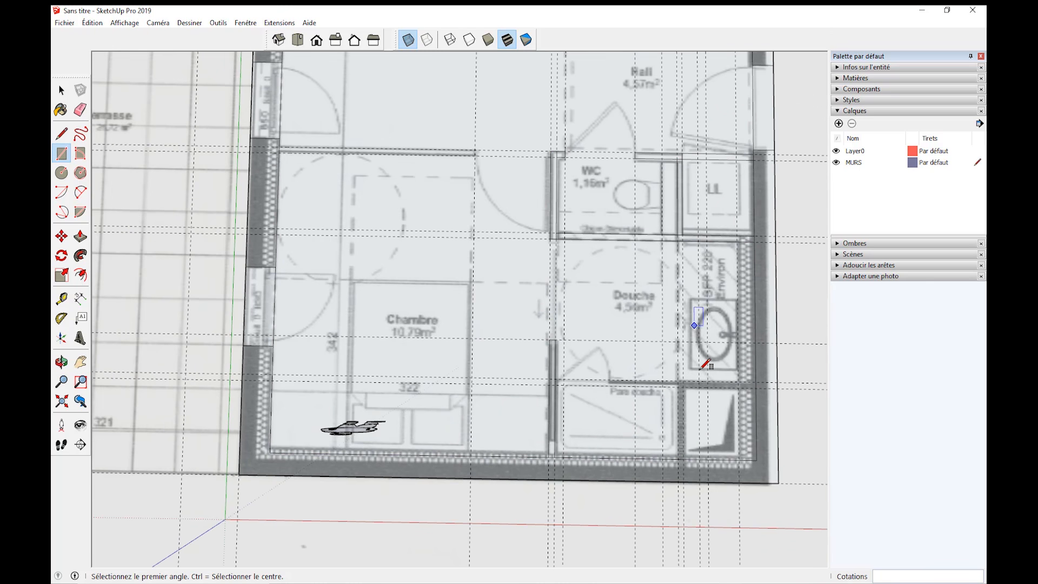
{"action": "scroll", "coordinate": [616, 304], "scroll_direction": "down", "scroll_amount": 4}
{"action": "middle_click_drag", "start_coordinate": [635, 305], "coordinate": [590, 331], "text": "shift"}
{"action": "scroll", "coordinate": [430, 234], "scroll_direction": "up", "scroll_amount": 2}
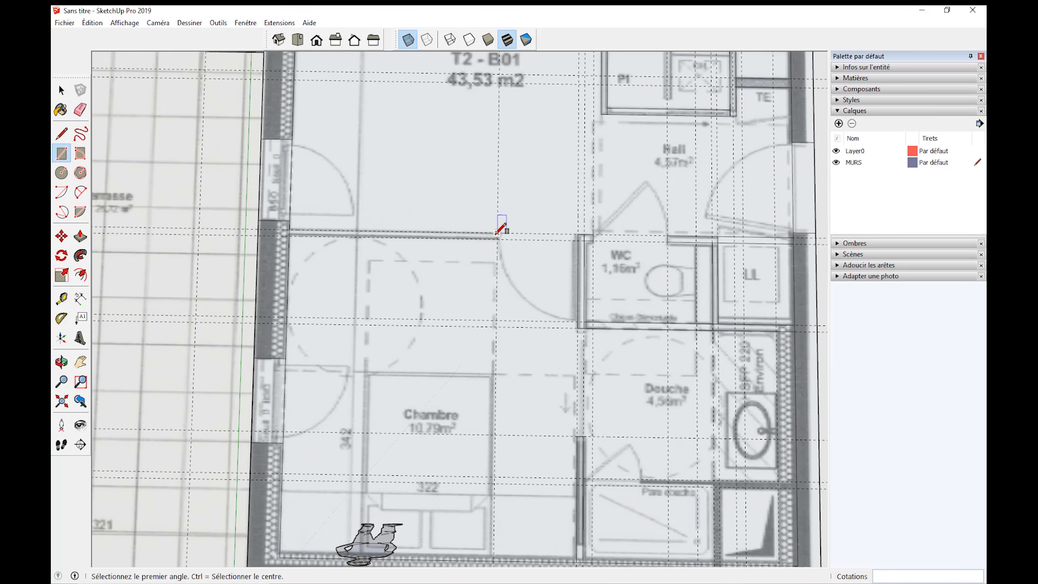
{"action": "left_click", "coordinate": [497, 233]}
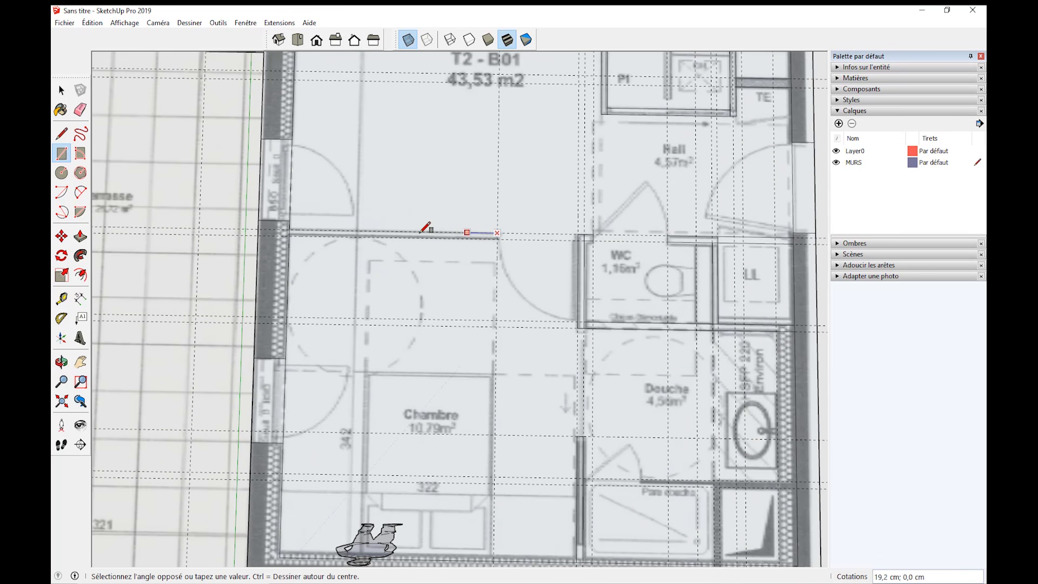
{"action": "left_click", "coordinate": [292, 236]}
{"action": "scroll", "coordinate": [400, 270], "scroll_direction": "down", "scroll_amount": 3}
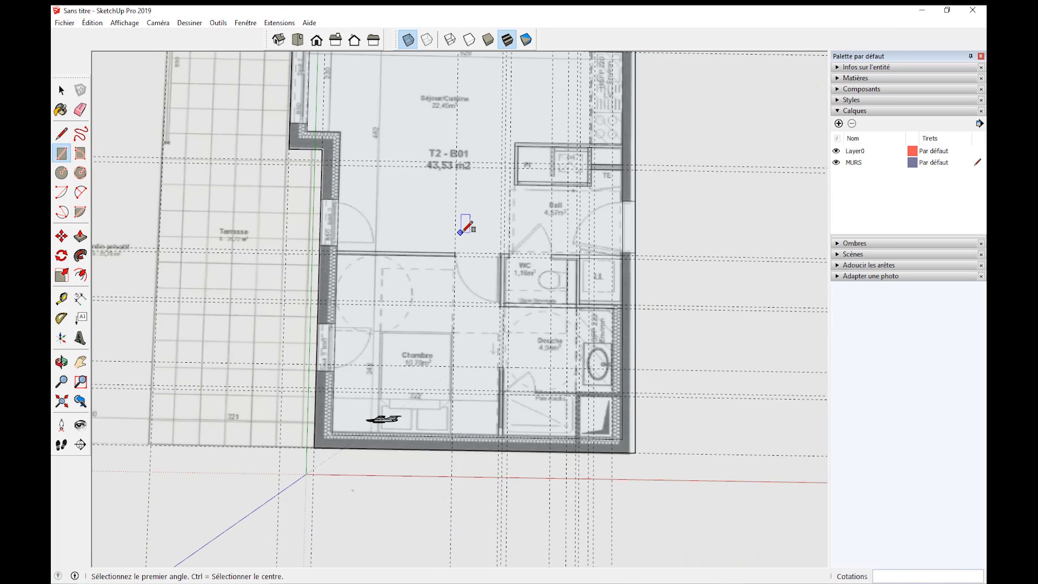
Check the traced partitions of the Séjour, kitchen, Hall and WC against the underlying plan.
{"action": "scroll", "coordinate": [498, 250], "scroll_direction": "up", "scroll_amount": 4}
{"action": "scroll", "coordinate": [505, 406], "scroll_direction": "down", "scroll_amount": 2}
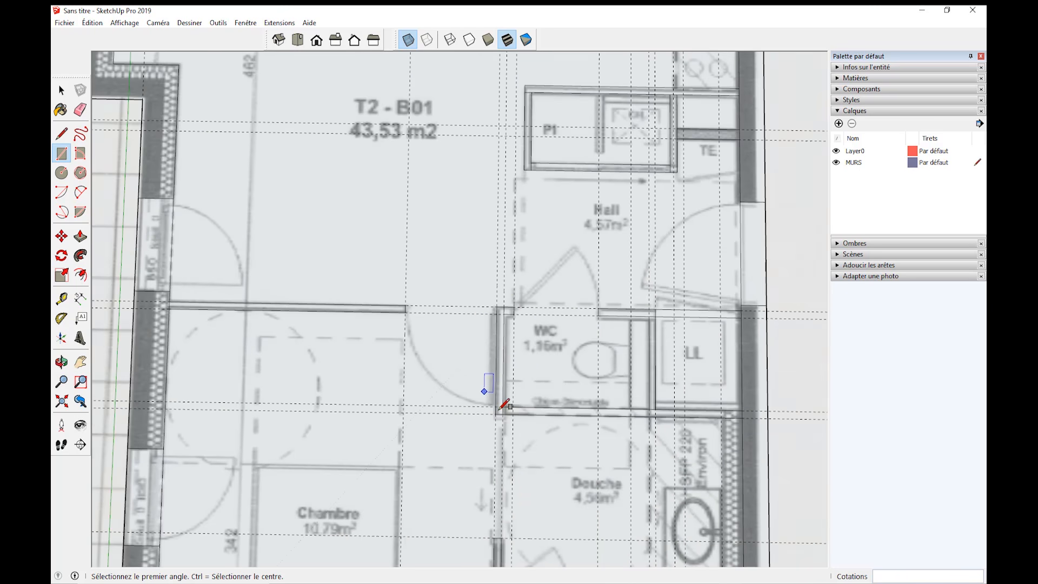
{"action": "mouse_move", "coordinate": [550, 486]}
{"action": "middle_mouse_down", "text": "shift"}
{"action": "mouse_move", "coordinate": [577, 248]}
{"action": "mouse_move", "coordinate": [604, 467]}
{"action": "middle_mouse_up", "text": "shift"}
{"action": "middle_click_drag", "start_coordinate": [447, 195], "coordinate": [426, 459], "text": "shift"}
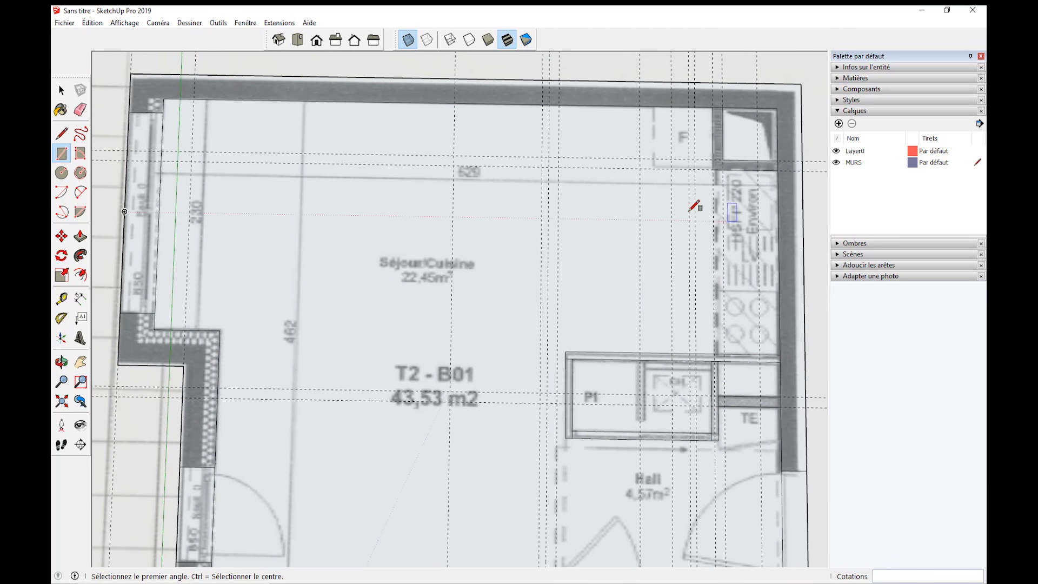
{"action": "middle_click_drag", "start_coordinate": [706, 254], "coordinate": [607, 132], "text": "shift"}
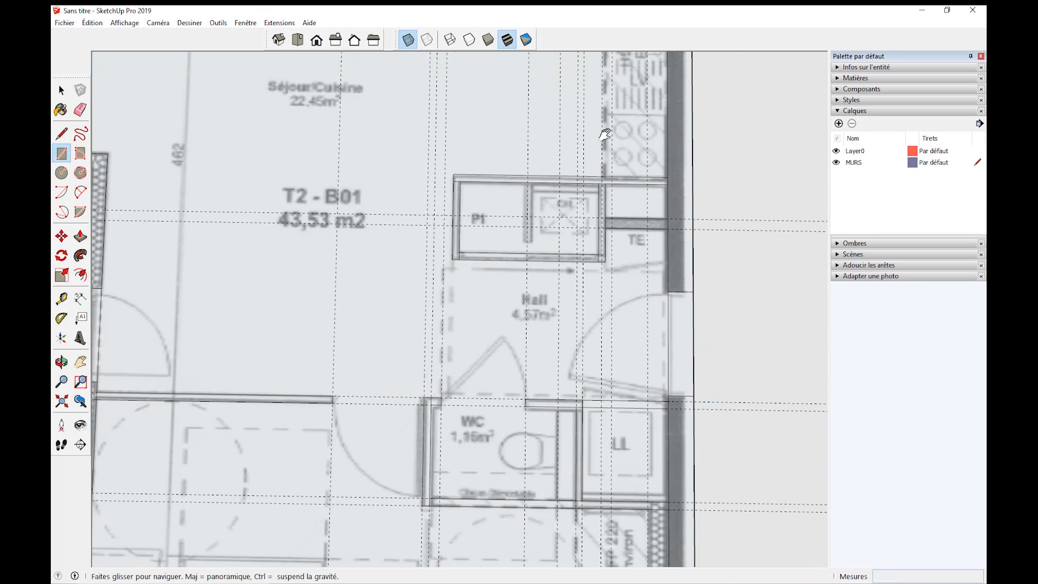
{"action": "mouse_move", "coordinate": [597, 250]}
{"action": "middle_mouse_down", "text": "shift"}
{"action": "mouse_move", "coordinate": [595, 158]}
{"action": "mouse_move", "coordinate": [561, 144]}
{"action": "middle_mouse_up", "text": "shift"}
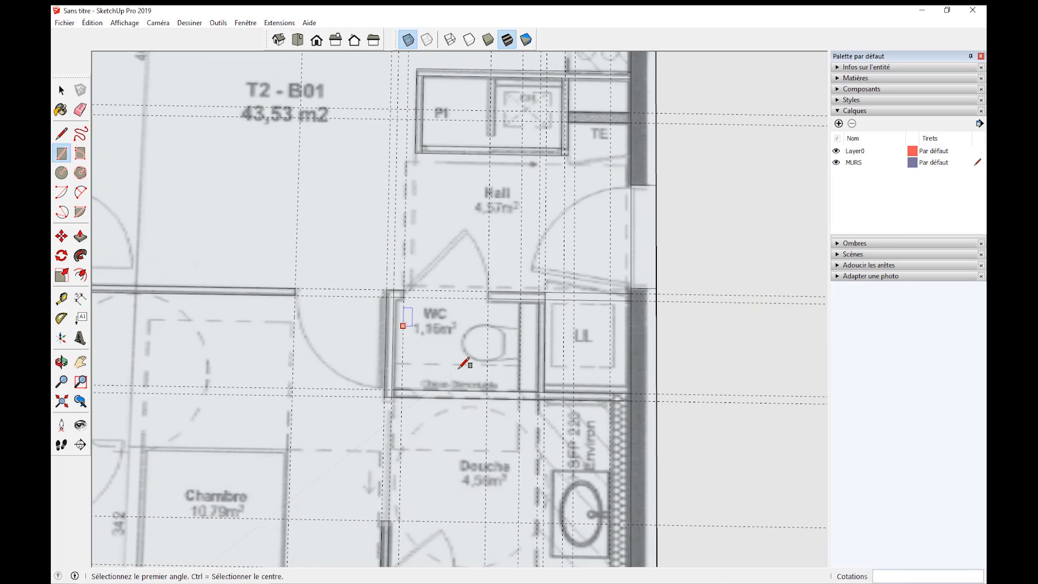
Draw the upper part of the terrace beside the Séjour as a rectangle about 366.5 x 250.7 cm, starting from the privacy screen.
{"action": "middle_click_drag", "start_coordinate": [460, 369], "coordinate": [712, 331], "text": "shift"}
{"action": "middle_click_drag", "start_coordinate": [314, 348], "coordinate": [471, 297], "text": "shift"}
{"action": "middle_click_drag", "start_coordinate": [487, 157], "coordinate": [501, 414], "text": "shift"}
{"action": "mouse_move", "coordinate": [512, 276]}
{"action": "middle_mouse_down", "text": "shift"}
{"action": "mouse_move", "coordinate": [529, 352]}
{"action": "mouse_move", "coordinate": [610, 376]}
{"action": "mouse_move", "coordinate": [647, 424]}
{"action": "middle_mouse_up", "text": "shift"}
{"action": "middle_click_drag", "start_coordinate": [495, 232], "coordinate": [520, 384], "text": "shift"}
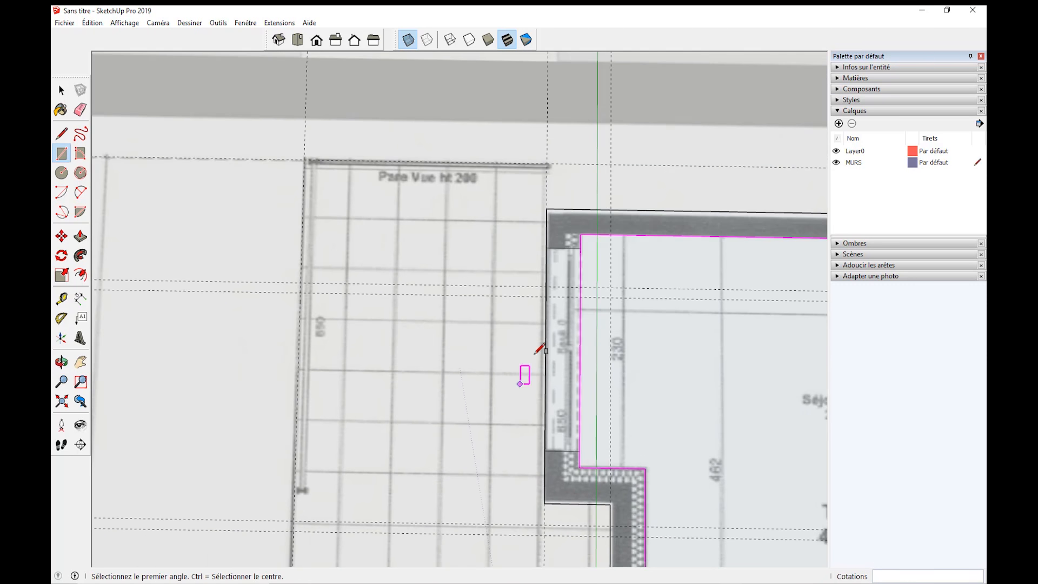
{"action": "left_click", "coordinate": [547, 163]}
{"action": "middle_click_drag", "start_coordinate": [338, 404], "coordinate": [412, 294], "text": "shift"}
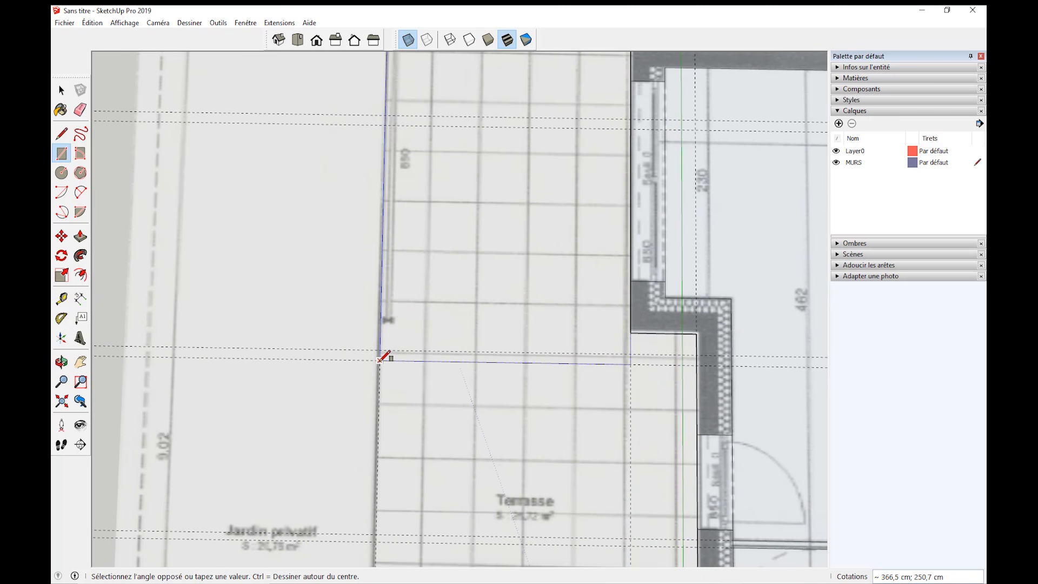
{"action": "left_click", "coordinate": [381, 360]}
Fill the terrace notch below the wall offset with a 66 x 30.6 cm rectangle and draw the terrace's lower part as another rectangle.
{"action": "left_click", "coordinate": [698, 334]}
{"action": "left_click", "coordinate": [631, 364]}
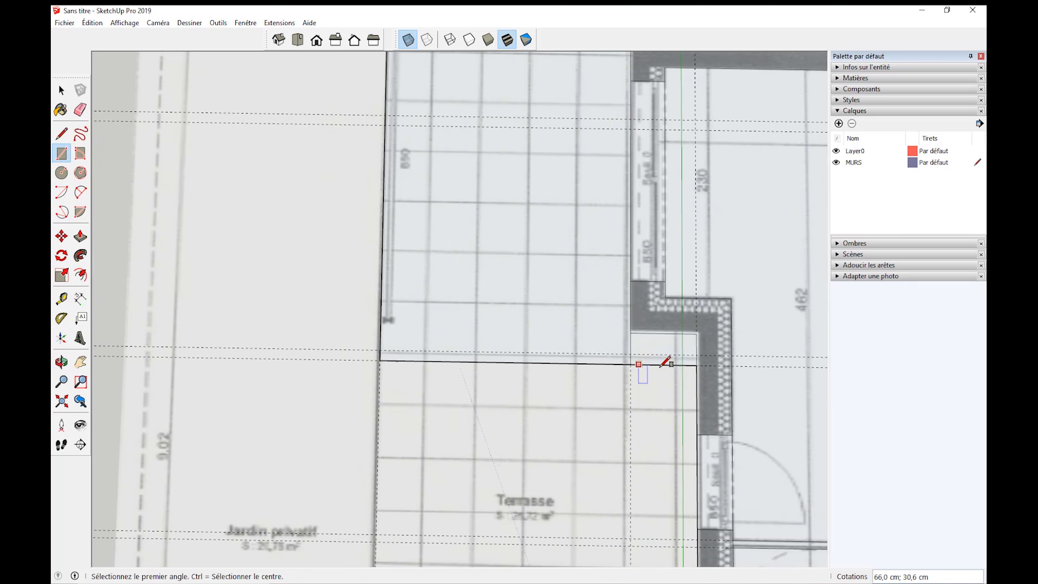
{"action": "left_click", "coordinate": [697, 365]}
{"action": "middle_click_drag", "start_coordinate": [497, 478], "coordinate": [494, 174], "text": "shift"}
{"action": "scroll", "coordinate": [448, 331], "scroll_direction": "down", "scroll_amount": 2}
{"action": "middle_click_drag", "start_coordinate": [429, 377], "coordinate": [434, 196], "text": "shift"}
{"action": "left_click", "coordinate": [404, 339]}
Turn off the X-ray display so the traced faces appear opaque.
{"action": "middle_click_drag", "start_coordinate": [473, 166], "coordinate": [371, 470], "text": "shift"}
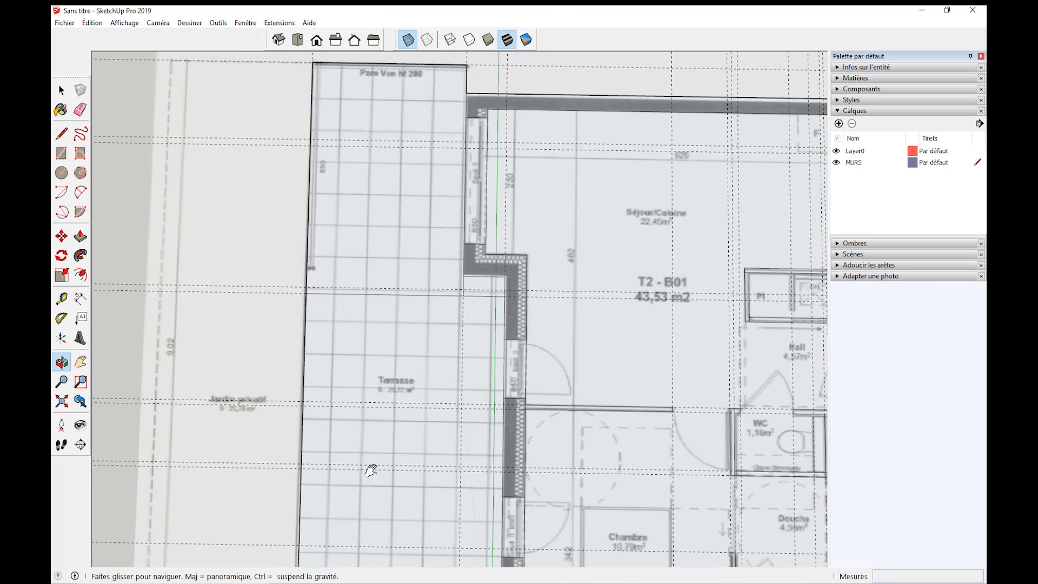
{"action": "scroll", "coordinate": [378, 283], "scroll_direction": "up", "scroll_amount": 3}
{"action": "left_click", "coordinate": [61, 90]}
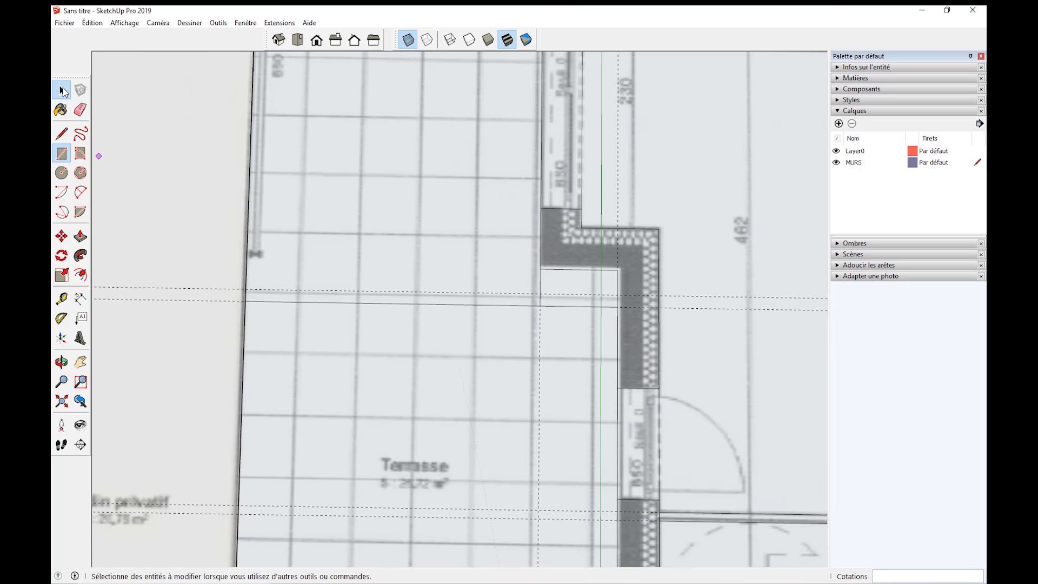
{"action": "left_click", "coordinate": [408, 39]}
{"action": "scroll", "coordinate": [433, 227], "scroll_direction": "down", "scroll_amount": 2}
{"action": "scroll", "coordinate": [449, 267], "scroll_direction": "down", "scroll_amount": 3}
Delete all the construction guides from the model.
{"action": "left_click", "coordinate": [446, 274]}
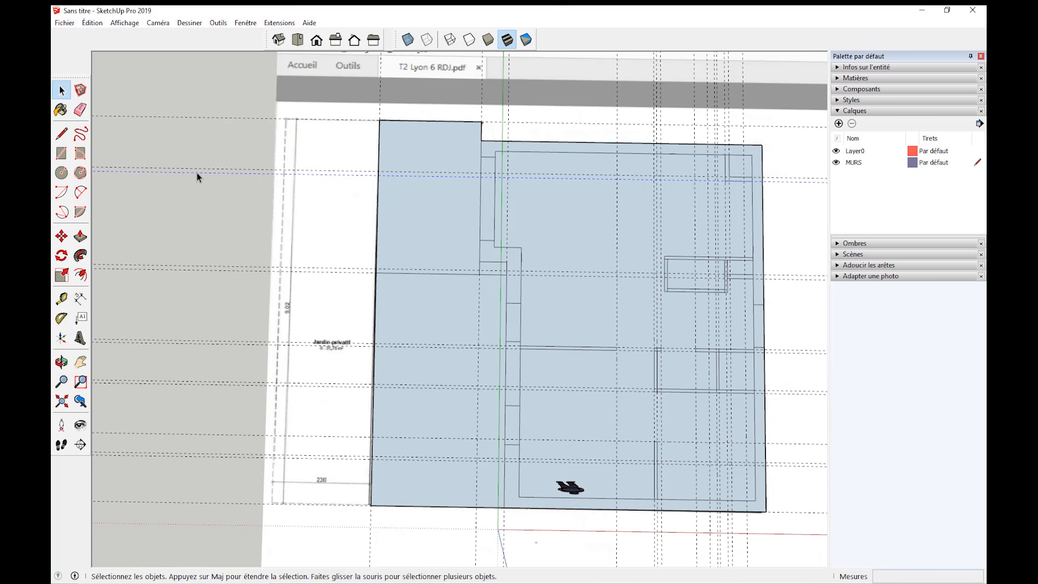
{"action": "left_click", "coordinate": [80, 109]}
{"action": "left_click", "coordinate": [80, 109]}
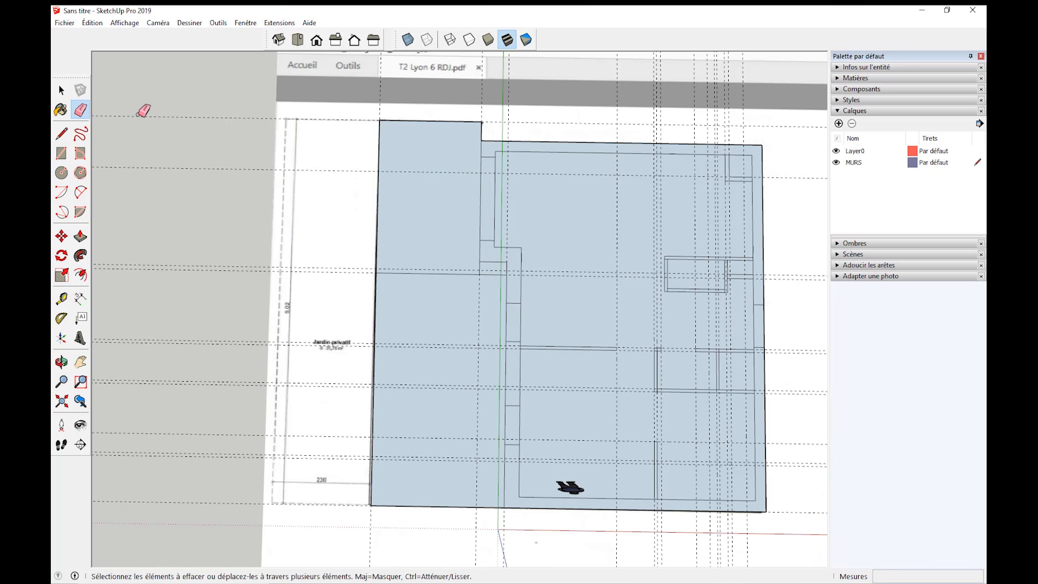
{"action": "left_click", "coordinate": [92, 23]}
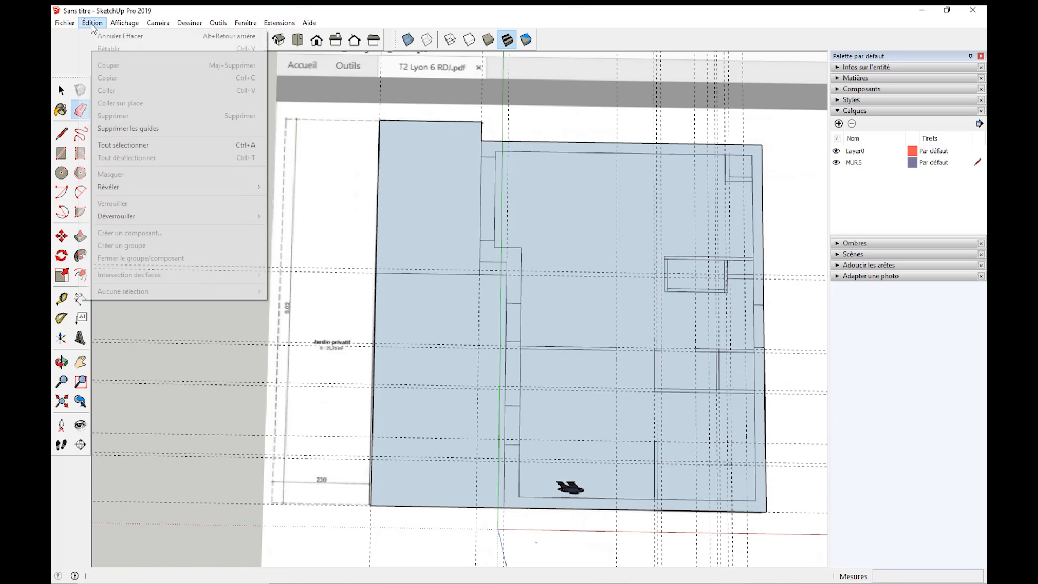
{"action": "left_click", "coordinate": [126, 129]}
{"action": "scroll", "coordinate": [461, 262], "scroll_direction": "down", "scroll_amount": 3}
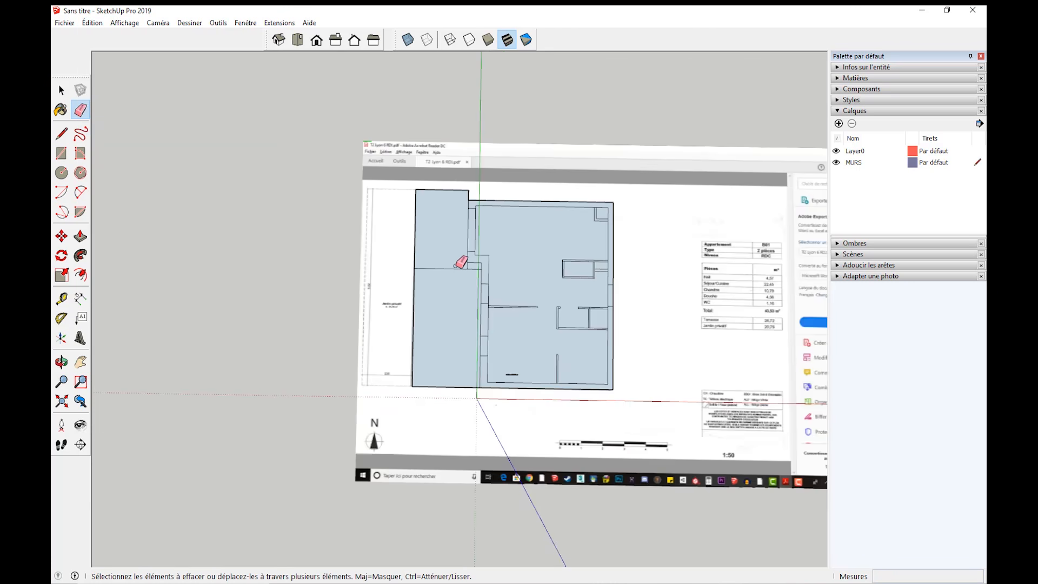
Hide Layer0 so that only the traced MURS geometry is displayed.
{"action": "left_click", "coordinate": [836, 152]}
{"action": "left_click", "coordinate": [836, 152]}
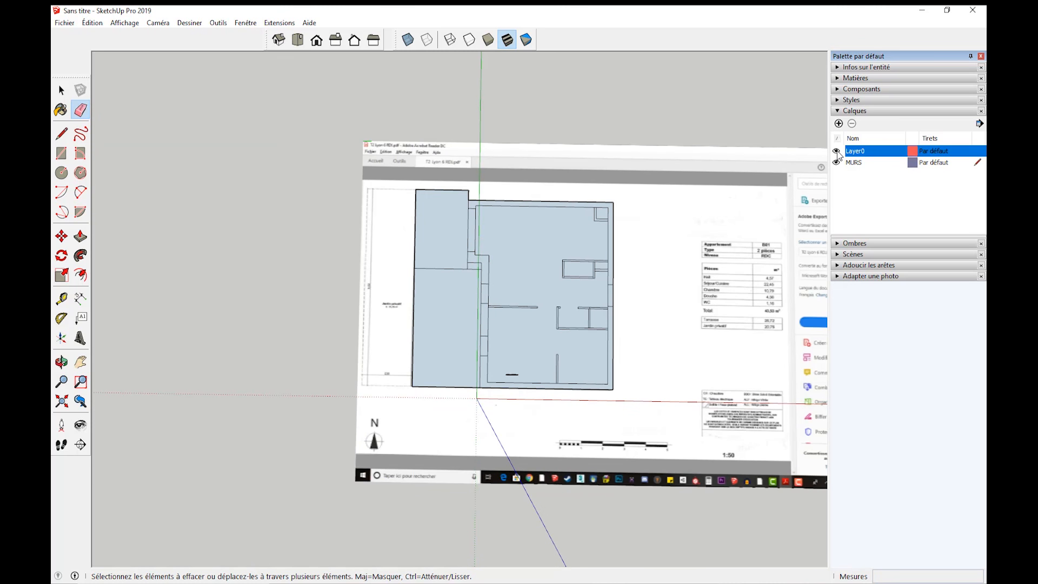
{"action": "left_click", "coordinate": [837, 152]}
{"action": "scroll", "coordinate": [501, 255], "scroll_direction": "up", "scroll_amount": 3}
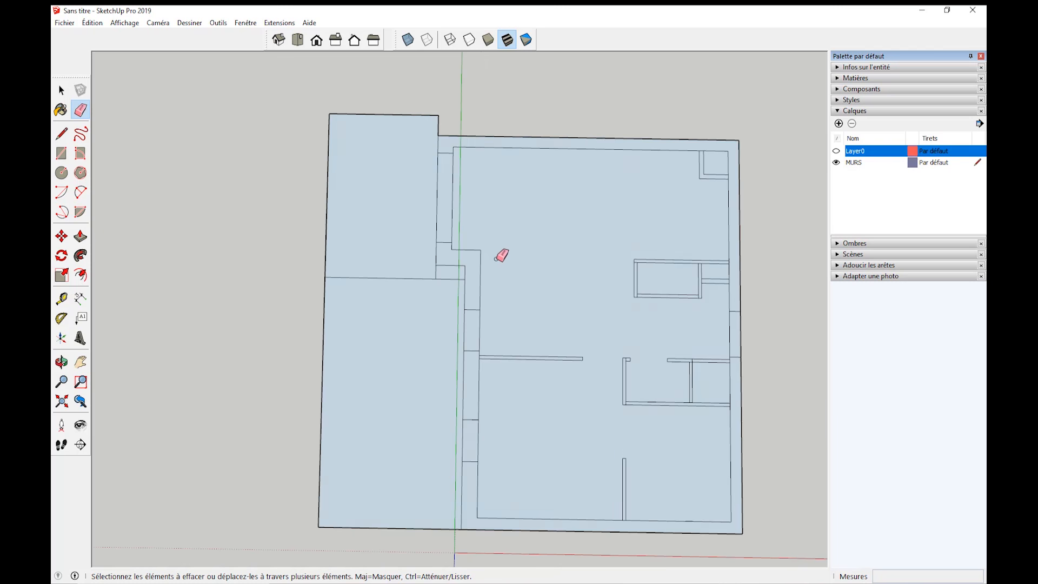
Try deleting the three selected edges that divide the terrace at the wall offset, and undo the deletion.
{"action": "scroll", "coordinate": [421, 277], "scroll_direction": "up", "scroll_amount": 5}
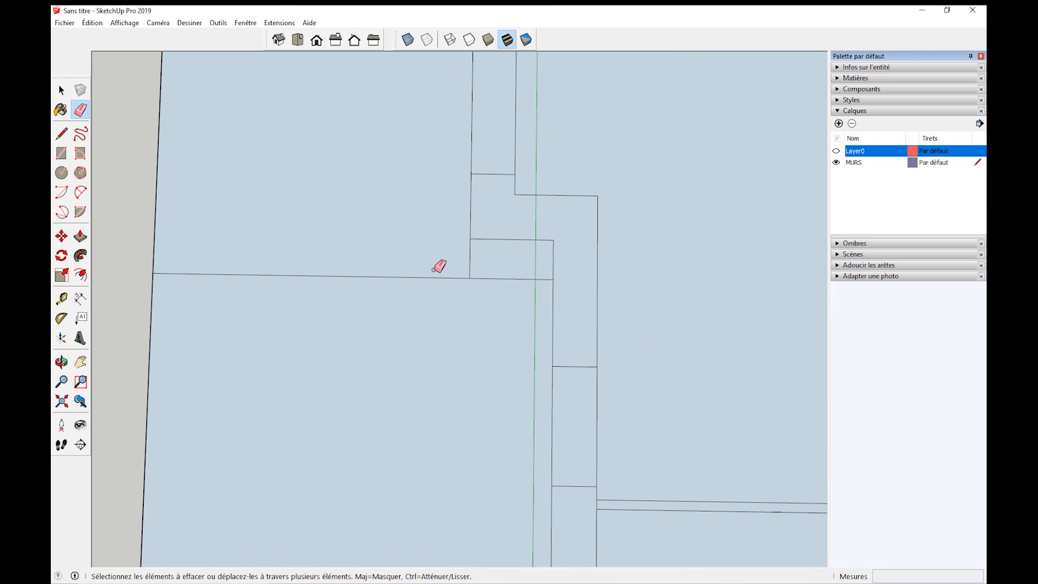
{"action": "left_click", "coordinate": [61, 90]}
{"action": "left_click", "coordinate": [457, 279]}
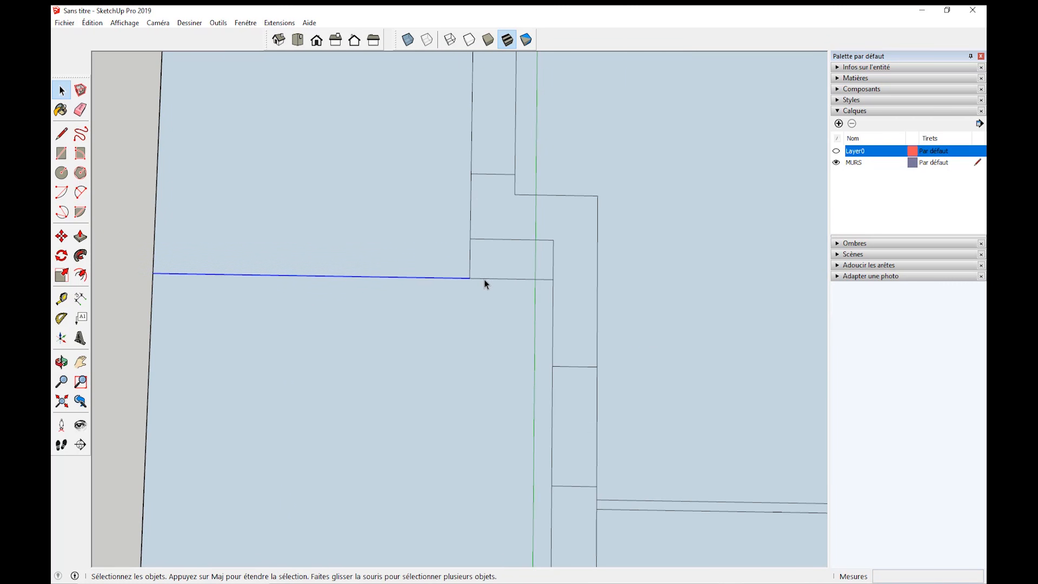
{"action": "left_click", "coordinate": [485, 279], "text": "ctrl"}
{"action": "left_click", "coordinate": [470, 262], "text": "ctrl"}
{"action": "key", "text": "Delete"}
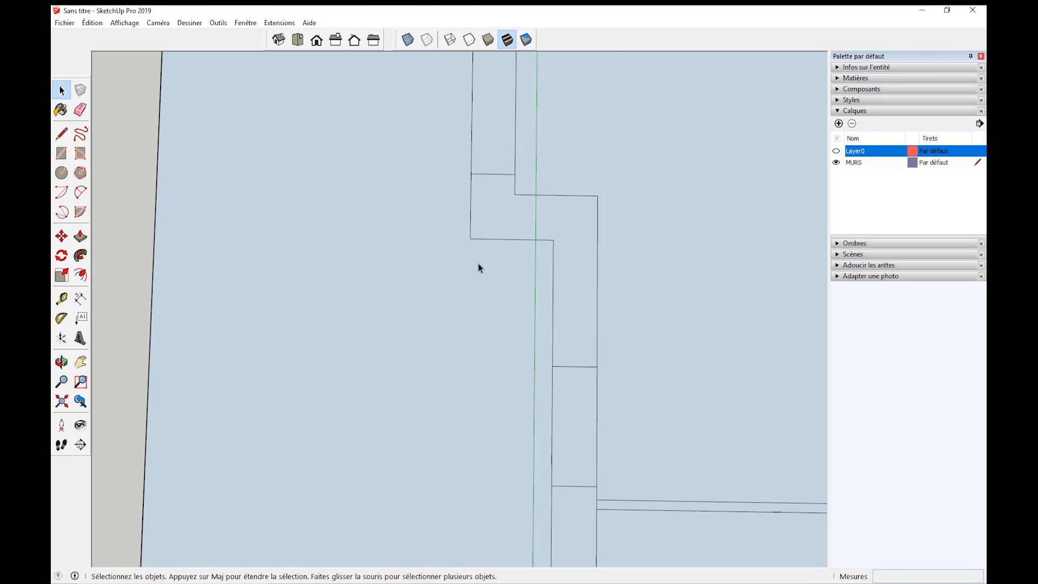
{"action": "key", "text": "ctrl+z"}
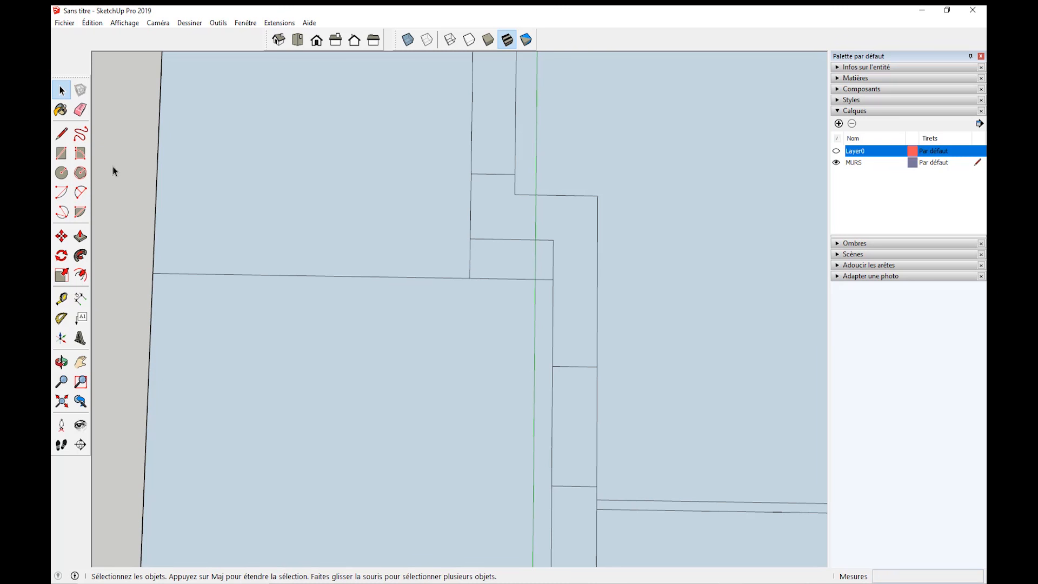
Erase the three dividing edges inside the terrace with the Eraser, merging it into a single face.
{"action": "left_click", "coordinate": [80, 110]}
{"action": "left_click", "coordinate": [411, 276]}
{"action": "left_click_drag", "start_coordinate": [469, 254], "coordinate": [486, 278]}
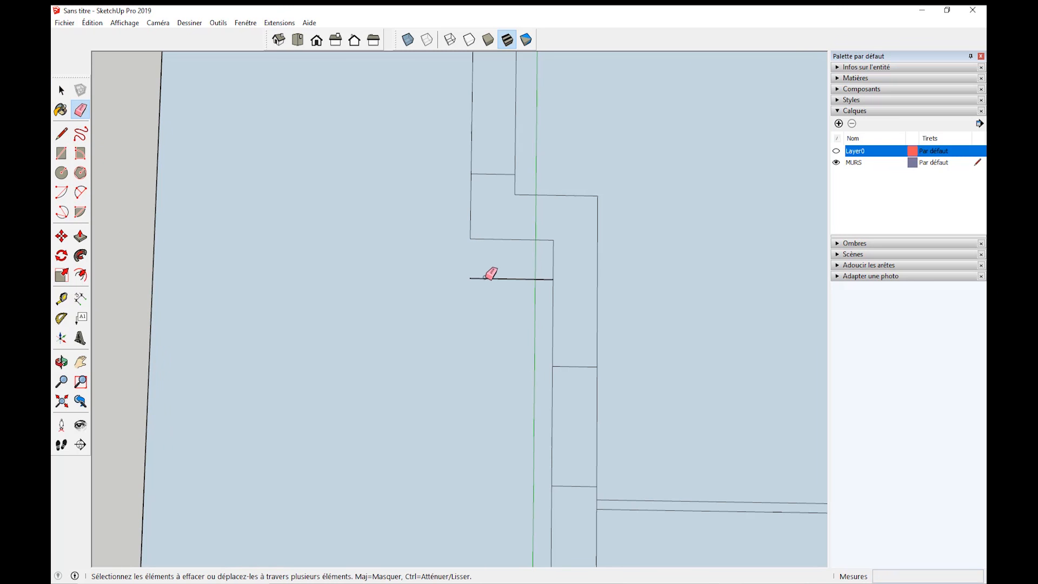
{"action": "left_click", "coordinate": [485, 278]}
{"action": "scroll", "coordinate": [283, 206], "scroll_direction": "down", "scroll_amount": 3}
{"action": "key", "text": "space"}
{"action": "scroll", "coordinate": [402, 275], "scroll_direction": "down", "scroll_amount": 3}
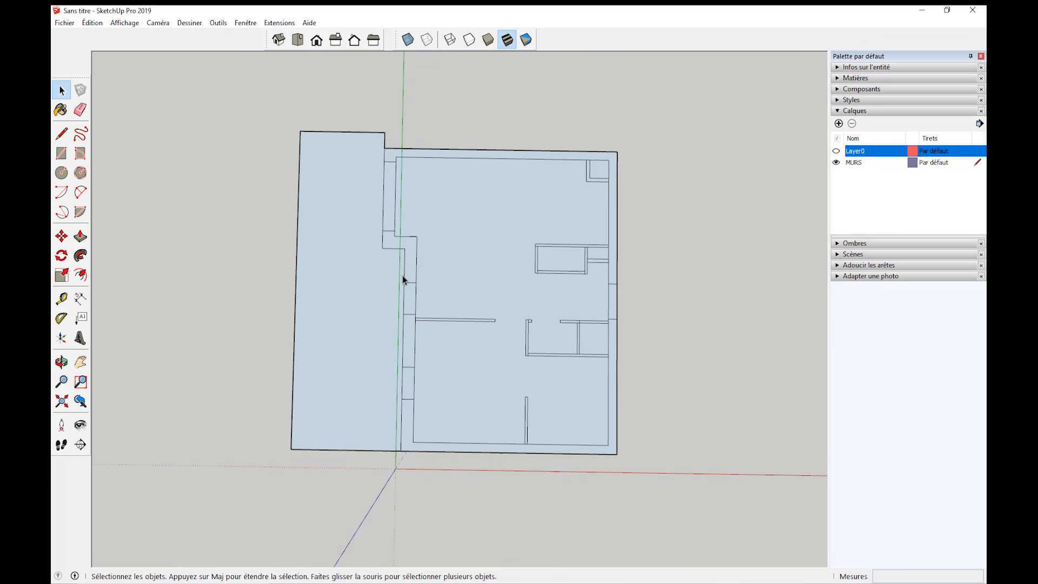
{"action": "key", "text": "o"}
{"action": "left_click_drag", "start_coordinate": [506, 284], "coordinate": [500, 246]}
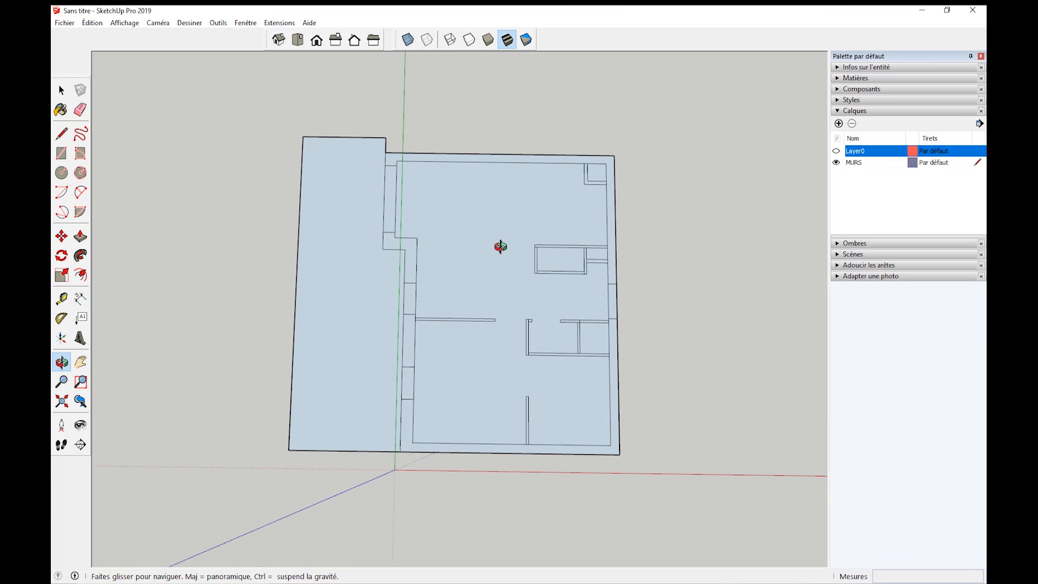
Erase the short dividing edge inside the corner of the L-shaped partition's return with the Eraser.
{"action": "scroll", "coordinate": [459, 239], "scroll_direction": "up", "scroll_amount": 3}
{"action": "key", "text": "space"}
{"action": "scroll", "coordinate": [706, 276], "scroll_direction": "up", "scroll_amount": 2}
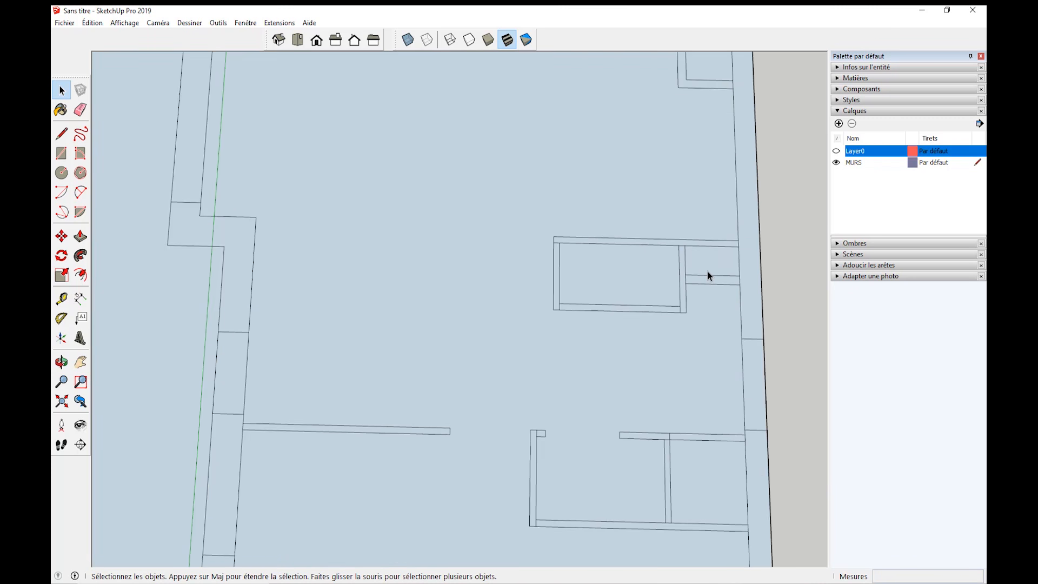
{"action": "scroll", "coordinate": [649, 249], "scroll_direction": "down", "scroll_amount": 5}
{"action": "middle_click_drag", "start_coordinate": [565, 380], "coordinate": [501, 330]}
{"action": "scroll", "coordinate": [501, 330], "scroll_direction": "up", "scroll_amount": 5}
{"action": "scroll", "coordinate": [454, 280], "scroll_direction": "up", "scroll_amount": 2}
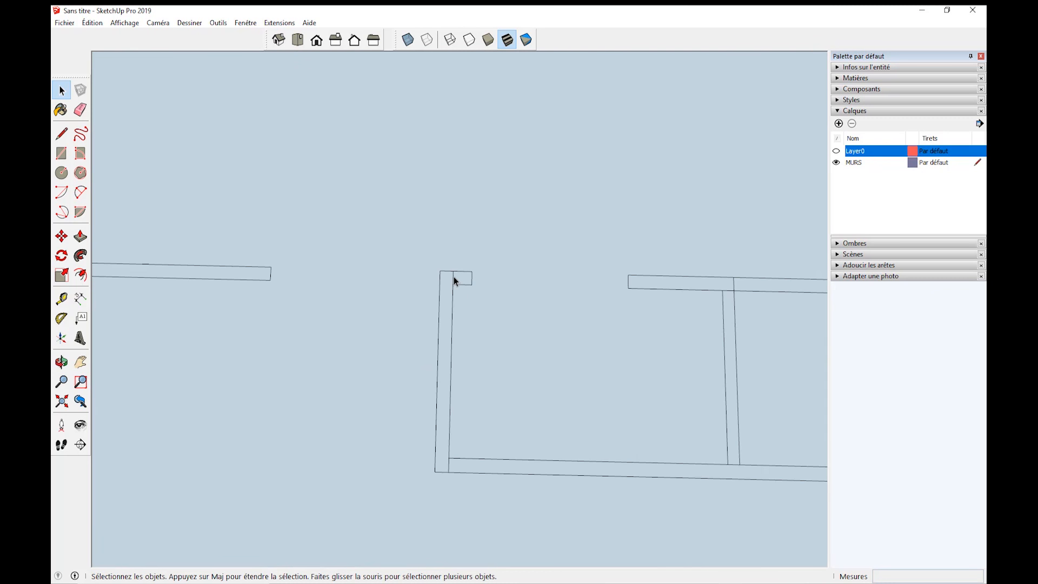
{"action": "left_click", "coordinate": [96, 136]}
{"action": "left_click", "coordinate": [80, 110]}
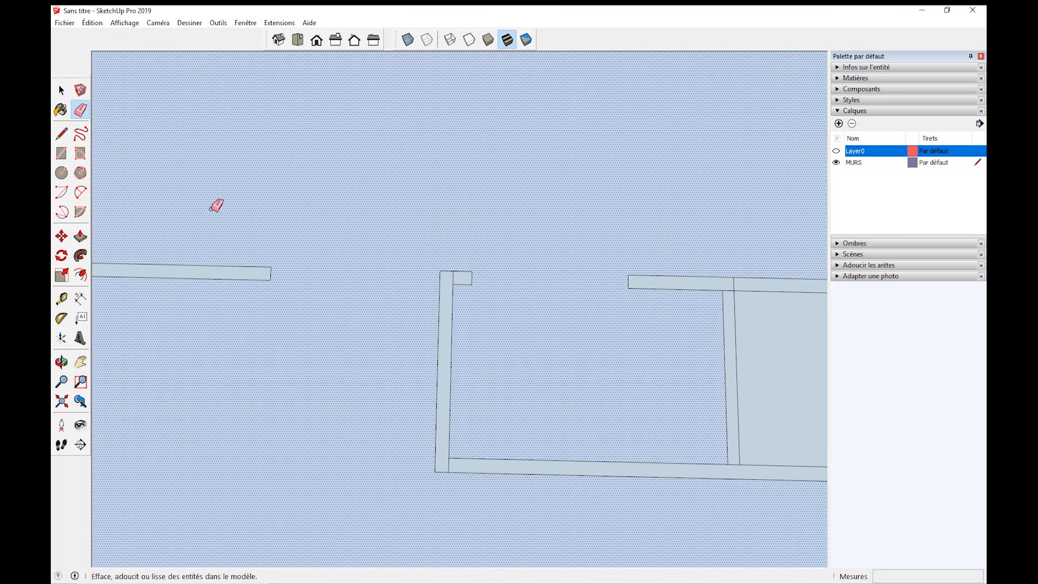
{"action": "scroll", "coordinate": [266, 261], "scroll_direction": "up", "scroll_amount": 3}
{"action": "middle_click_drag", "start_coordinate": [559, 299], "coordinate": [482, 298], "text": "shift"}
{"action": "left_click", "coordinate": [502, 293]}
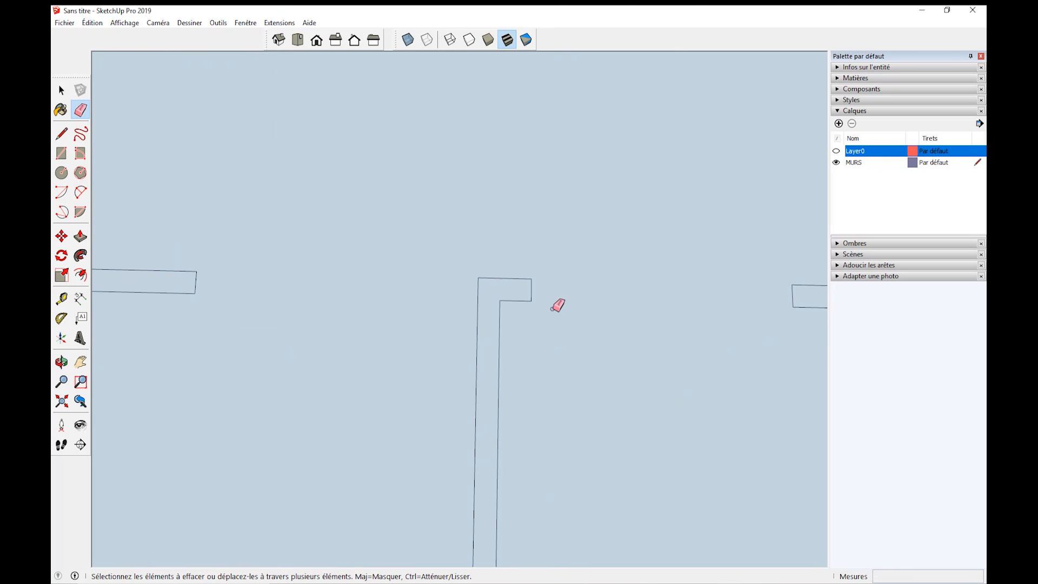
Erase the dividing edges where the small room's partitions and the short lower partition join other partitions or the outer wall.
{"action": "scroll", "coordinate": [595, 321], "scroll_direction": "down", "scroll_amount": 3}
{"action": "middle_click_drag", "start_coordinate": [805, 331], "coordinate": [446, 318], "text": "shift"}
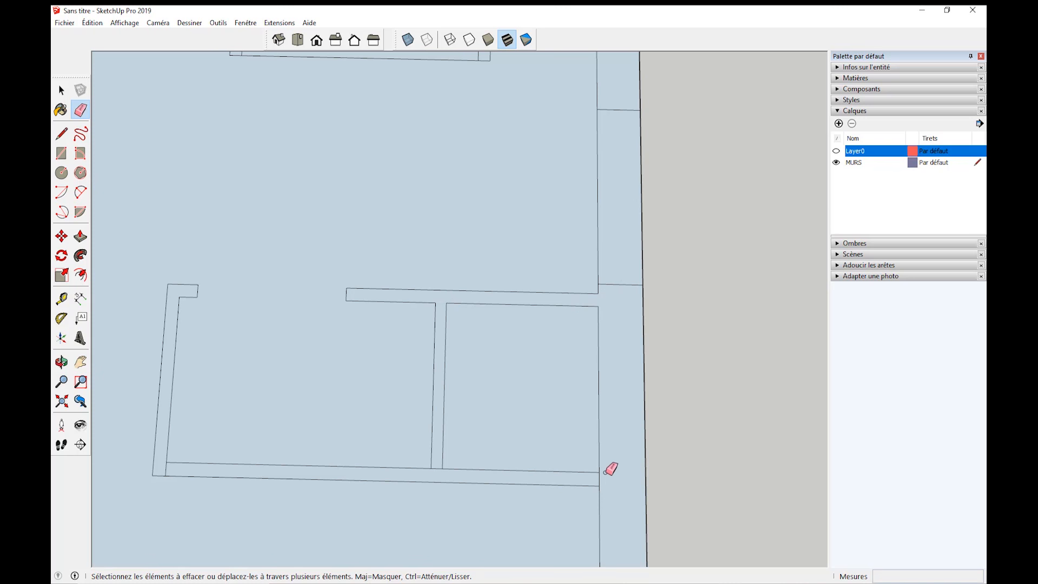
{"action": "middle_click_drag", "start_coordinate": [605, 473], "coordinate": [635, 395], "text": "shift"}
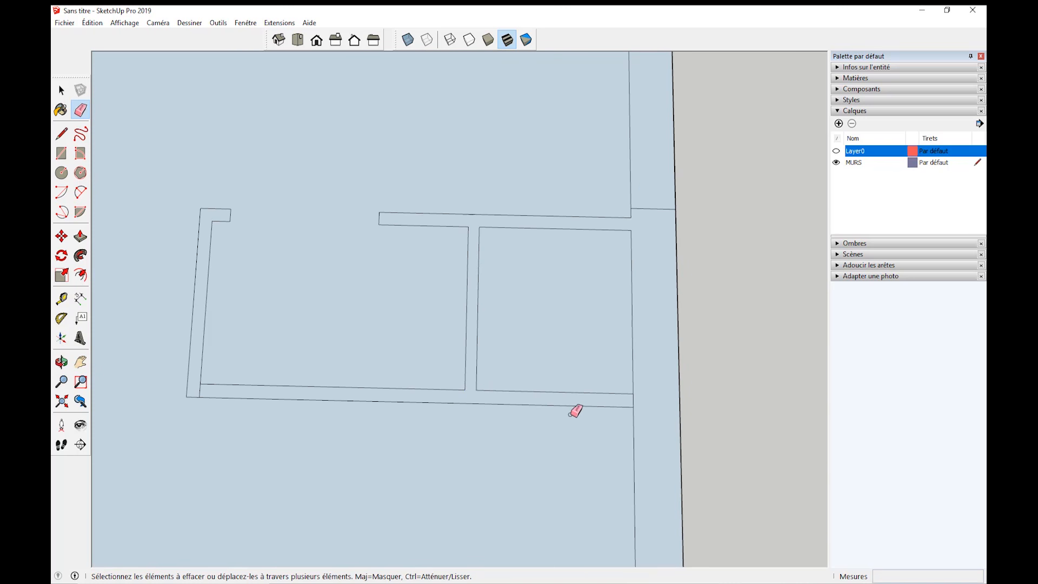
{"action": "scroll", "coordinate": [574, 412], "scroll_direction": "down", "scroll_amount": 2}
{"action": "middle_click_drag", "start_coordinate": [625, 407], "coordinate": [652, 211], "text": "shift"}
{"action": "scroll", "coordinate": [346, 503], "scroll_direction": "up", "scroll_amount": 5}
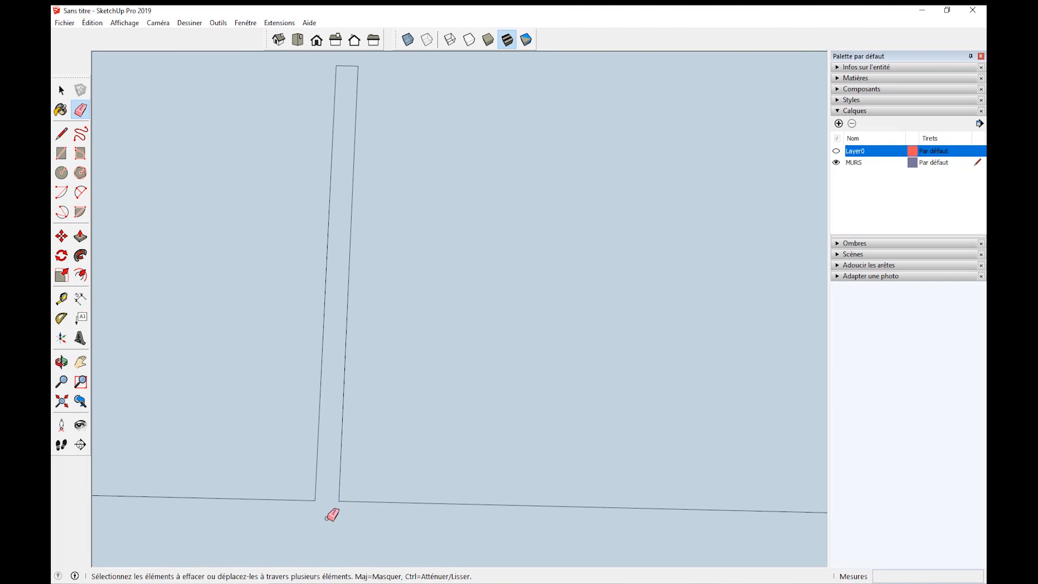
{"action": "scroll", "coordinate": [332, 512], "scroll_direction": "down", "scroll_amount": 3}
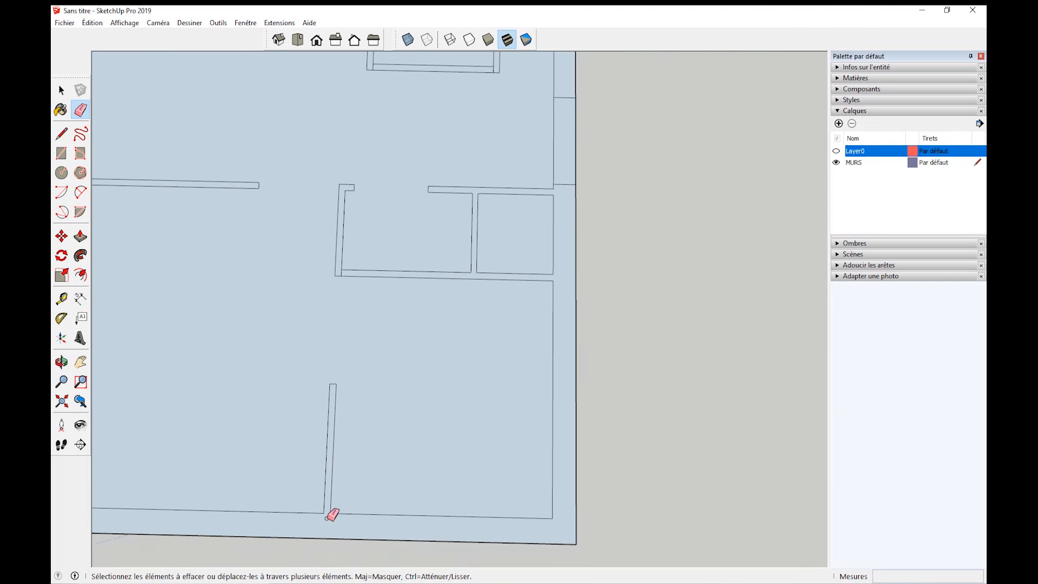
Try erasing the terrace's short outer edge nearest the origin and undo the deletion.
{"action": "left_click", "coordinate": [93, 24]}
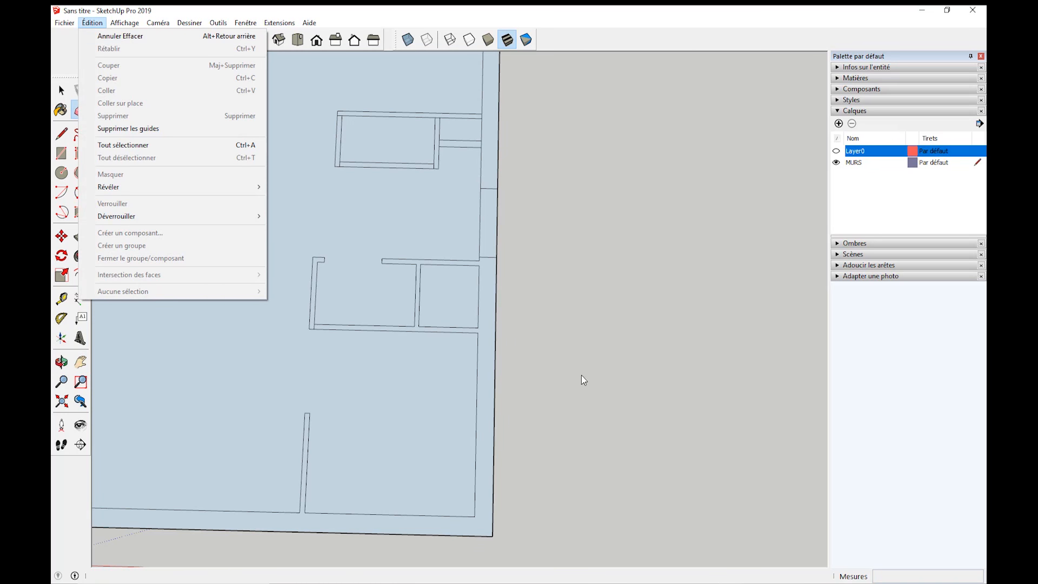
{"action": "left_click", "coordinate": [603, 439]}
{"action": "middle_click_drag", "start_coordinate": [307, 456], "coordinate": [593, 428], "text": "shift"}
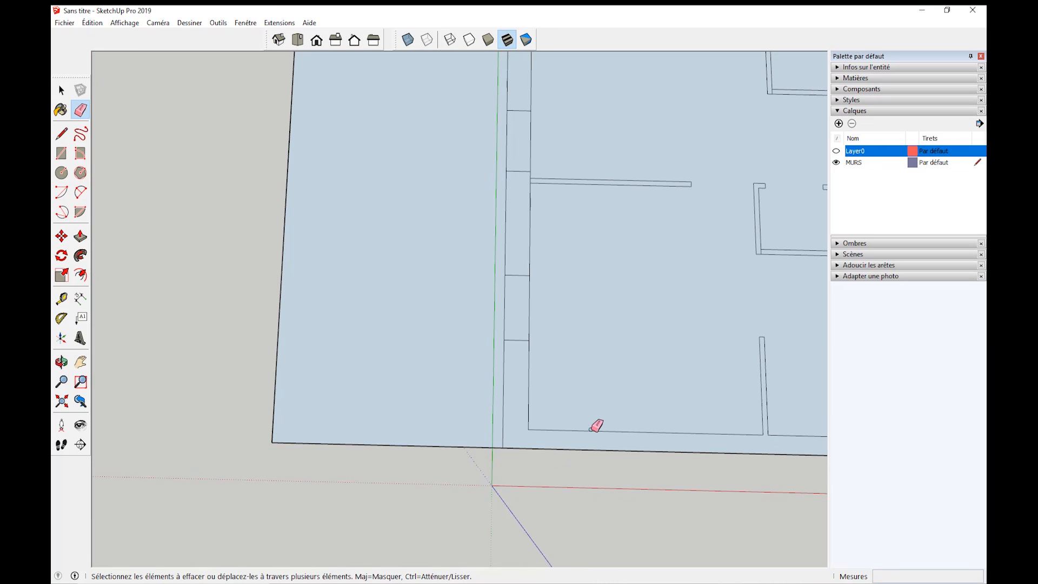
{"action": "left_click_drag", "start_coordinate": [314, 386], "coordinate": [322, 482]}
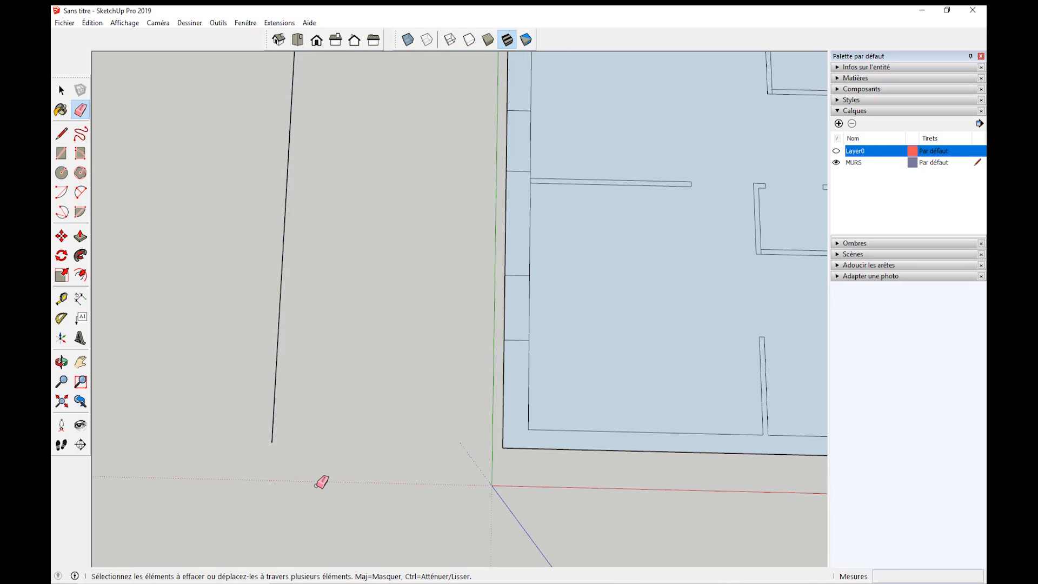
{"action": "key", "text": "ctrl+z"}
Erase the dividing edges where the long partition meets the terrace-side wall and where the corner duct's partitions meet the outer walls.
{"action": "middle_click_drag", "start_coordinate": [757, 363], "coordinate": [676, 438], "text": "shift"}
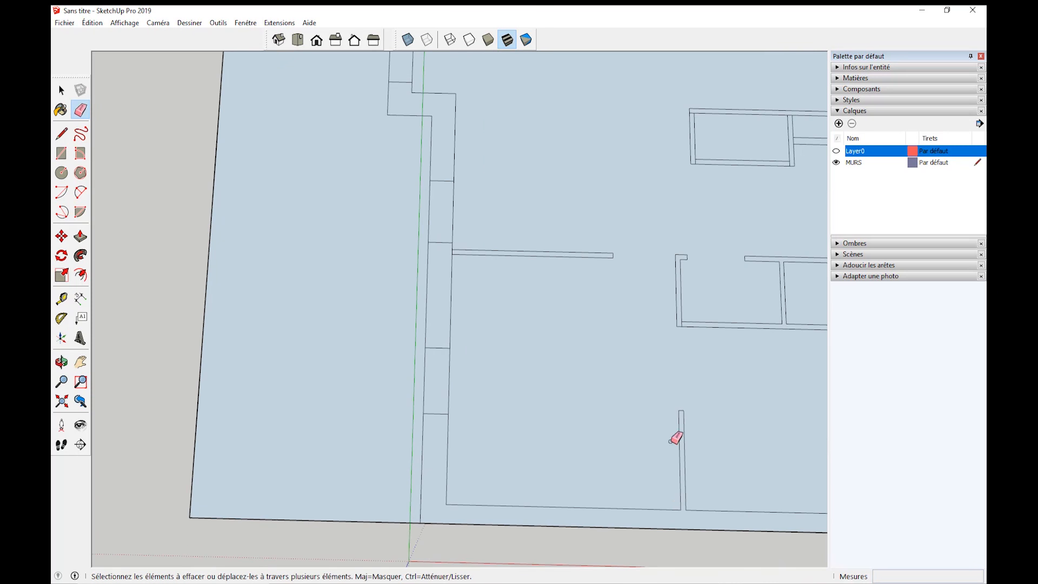
{"action": "scroll", "coordinate": [449, 260], "scroll_direction": "up", "scroll_amount": 5}
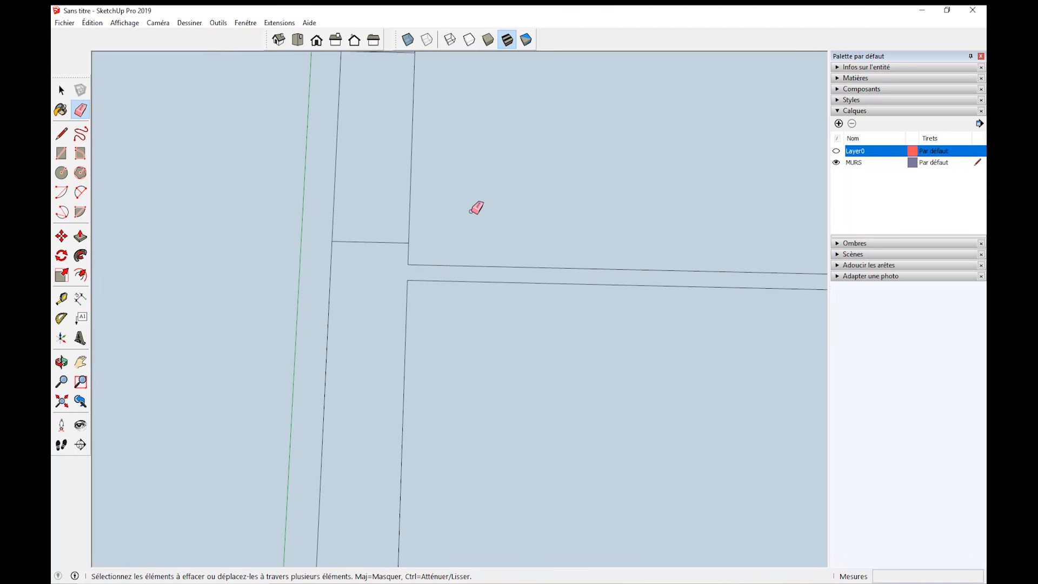
{"action": "scroll", "coordinate": [481, 203], "scroll_direction": "down", "scroll_amount": 4}
{"action": "middle_click_drag", "start_coordinate": [481, 203], "coordinate": [487, 340]}
{"action": "middle_click_drag", "start_coordinate": [417, 232], "coordinate": [269, 292]}
{"action": "key", "text": "e"}
{"action": "scroll", "coordinate": [607, 227], "scroll_direction": "up", "scroll_amount": 3}
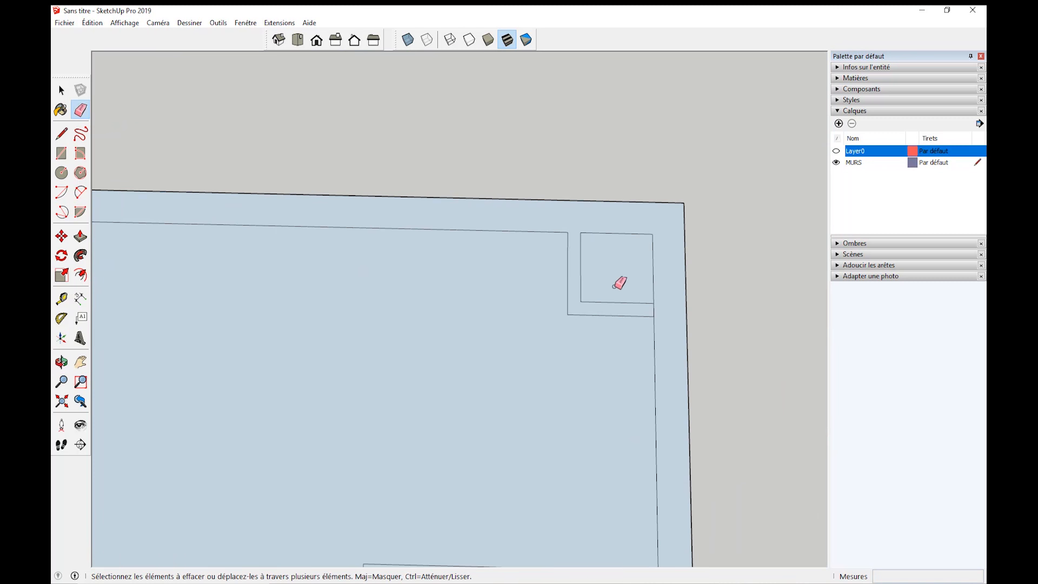
{"action": "left_click_drag", "start_coordinate": [649, 310], "coordinate": [663, 310]}
{"action": "scroll", "coordinate": [656, 439], "scroll_direction": "down", "scroll_amount": 3}
Erase the dividing edges where the closet block's partitions meet the outer wall and each other, including its lower corners.
{"action": "middle_click_drag", "start_coordinate": [655, 438], "coordinate": [635, 259], "text": "shift"}
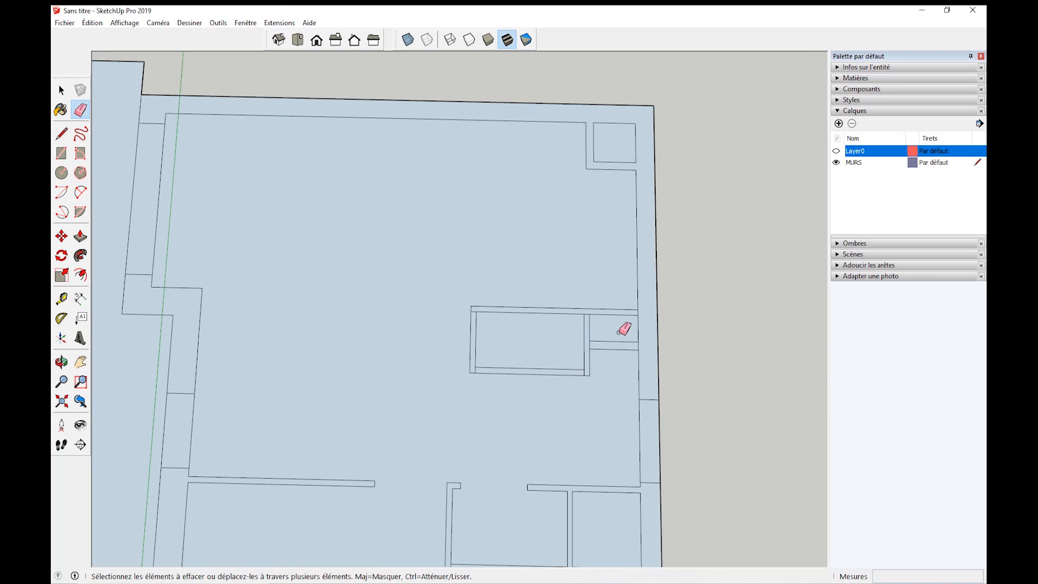
{"action": "scroll", "coordinate": [617, 330], "scroll_direction": "up", "scroll_amount": 4}
{"action": "mouse_move", "coordinate": [545, 285]}
{"action": "left_mouse_down"}
{"action": "mouse_move", "coordinate": [555, 361]}
{"action": "mouse_move", "coordinate": [675, 364]}
{"action": "left_mouse_up"}
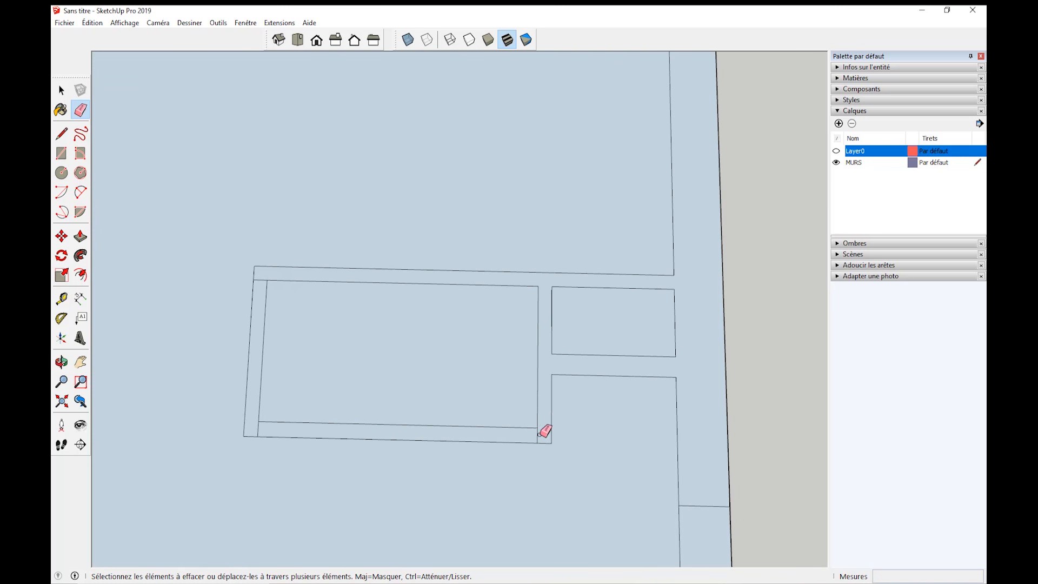
{"action": "left_click_drag", "start_coordinate": [539, 434], "coordinate": [511, 435]}
Try erasing the dividing edges at the closet block's upper-left corner and undo the deletion.
{"action": "left_click", "coordinate": [258, 267]}
{"action": "left_click", "coordinate": [61, 91]}
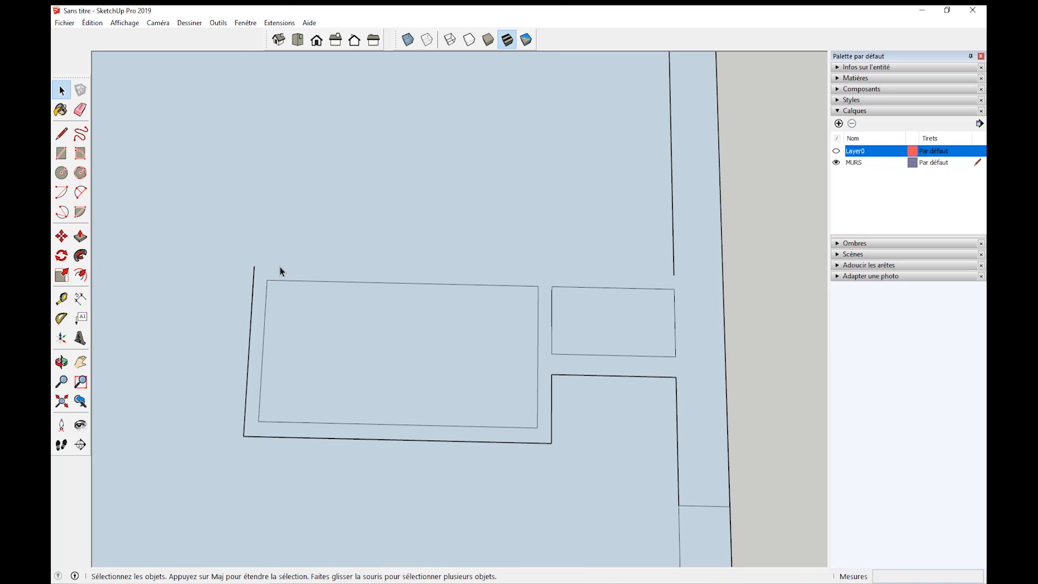
{"action": "key", "text": "ctrl+z"}
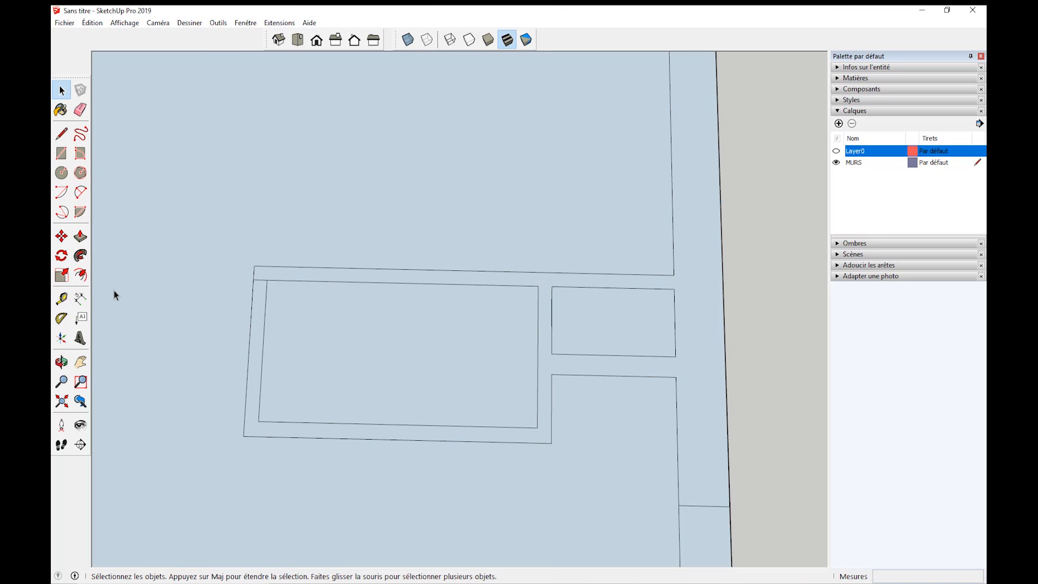
Erase the last dividing edge at the closet block's upper-left corner without removing its outline.
{"action": "left_click", "coordinate": [80, 110]}
{"action": "scroll", "coordinate": [282, 292], "scroll_direction": "up", "scroll_amount": 2}
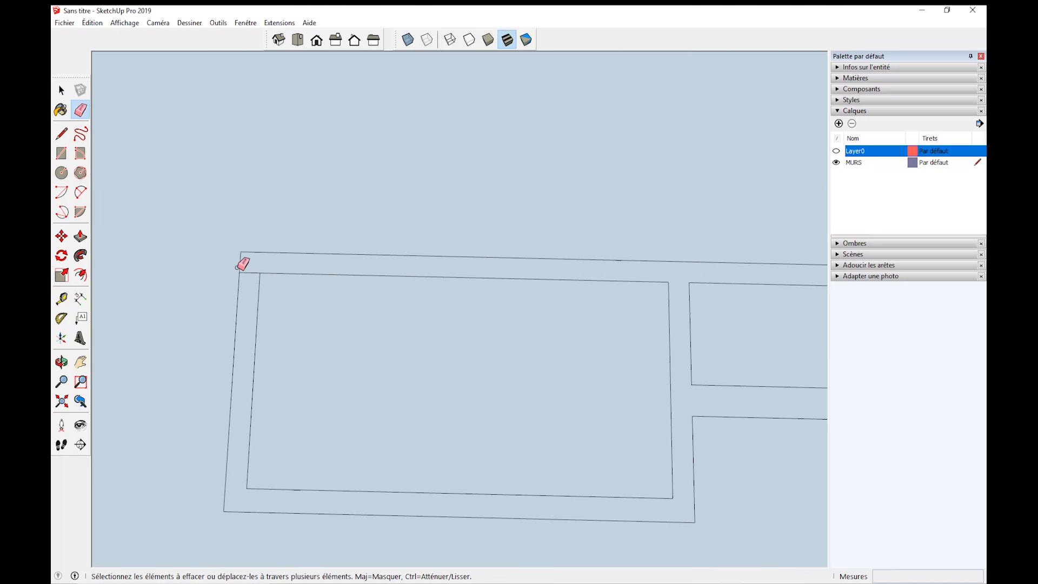
{"action": "scroll", "coordinate": [299, 447], "scroll_direction": "down", "scroll_amount": 2}
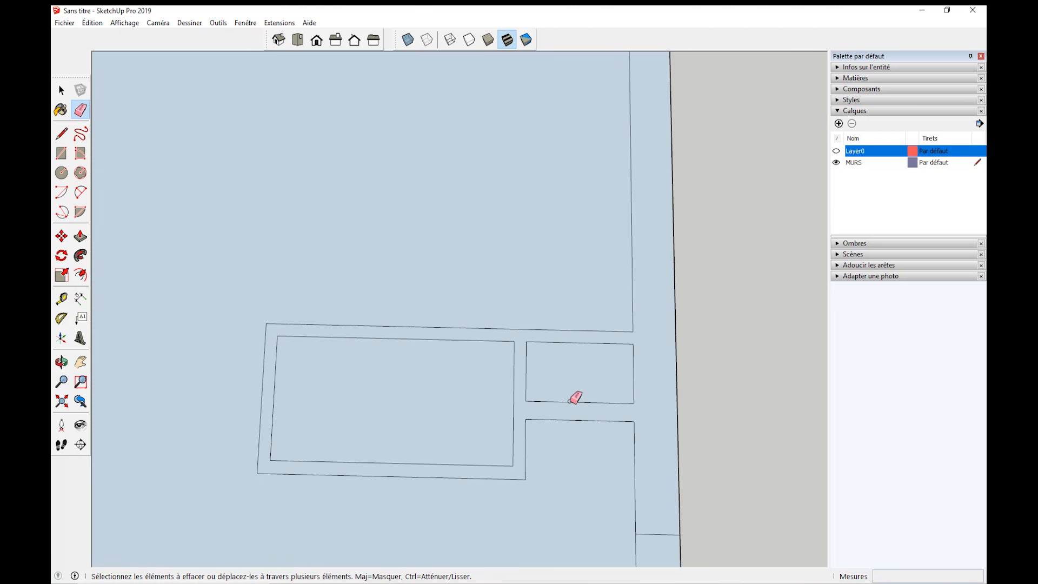
{"action": "scroll", "coordinate": [544, 410], "scroll_direction": "down", "scroll_amount": 3}
{"action": "middle_click_drag", "start_coordinate": [541, 433], "coordinate": [589, 359]}
{"action": "key", "text": "space"}
{"action": "scroll", "coordinate": [515, 334], "scroll_direction": "up", "scroll_amount": 3}
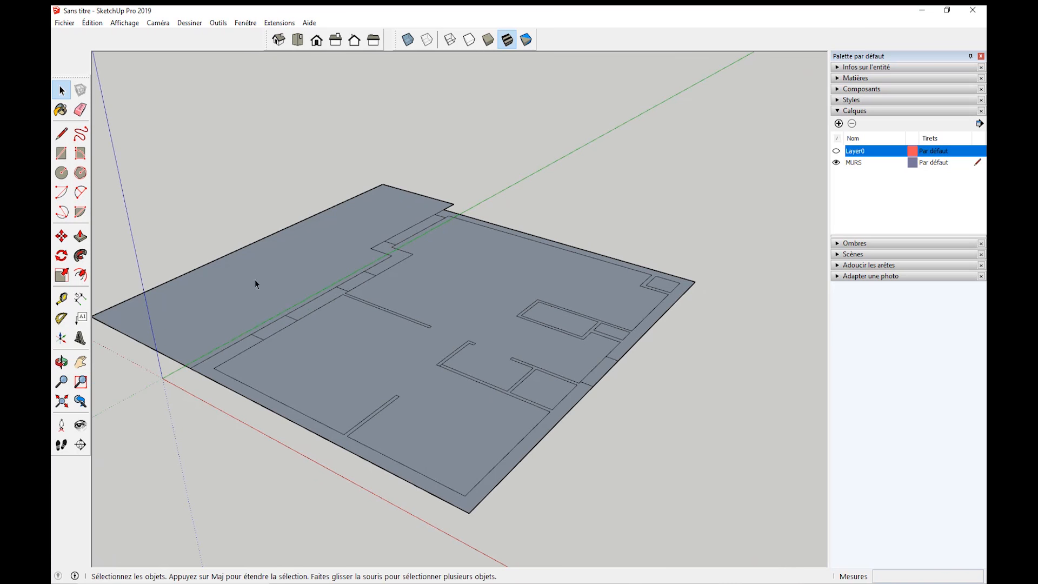
{"action": "left_click", "coordinate": [80, 236]}
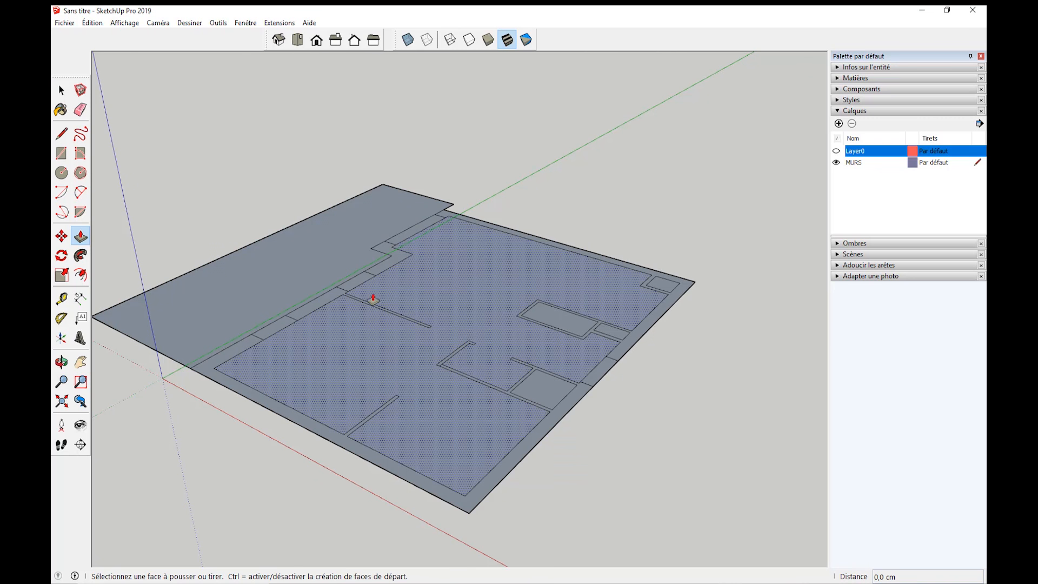
{"action": "left_click", "coordinate": [662, 313]}
{"action": "key", "text": "Escape"}
Select the entire floor plan and reverse all its faces so the front sides point up.
{"action": "middle_click_drag", "start_coordinate": [557, 330], "coordinate": [649, 398]}
{"action": "scroll", "coordinate": [514, 415], "scroll_direction": "down", "scroll_amount": 3}
{"action": "middle_click_drag", "start_coordinate": [486, 360], "coordinate": [476, 476]}
{"action": "middle_click_drag", "start_coordinate": [497, 369], "coordinate": [479, 387]}
{"action": "middle_click_drag", "start_coordinate": [143, 196], "coordinate": [476, 394]}
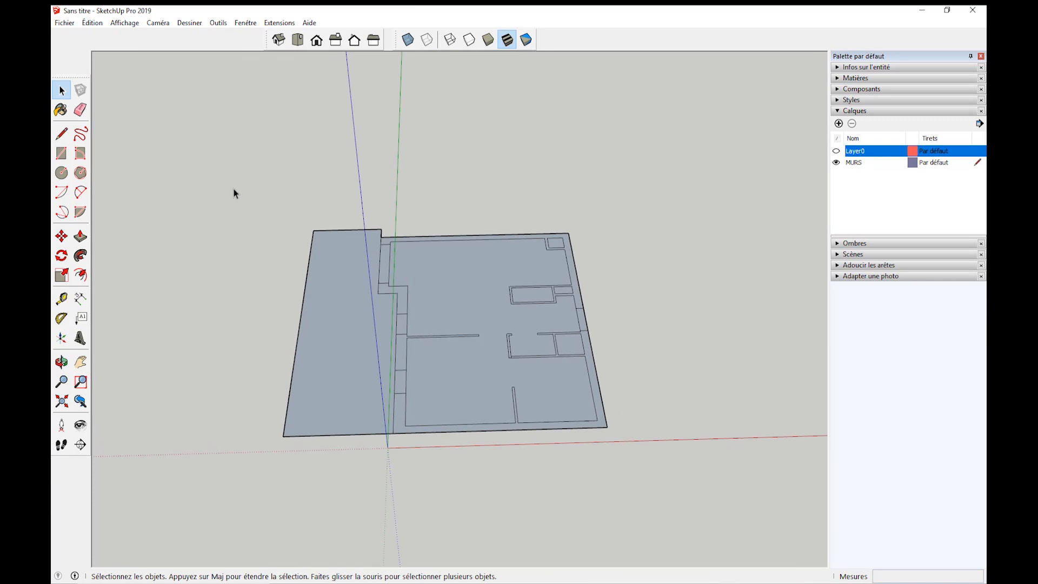
{"action": "left_click_drag", "start_coordinate": [294, 255], "coordinate": [701, 506]}
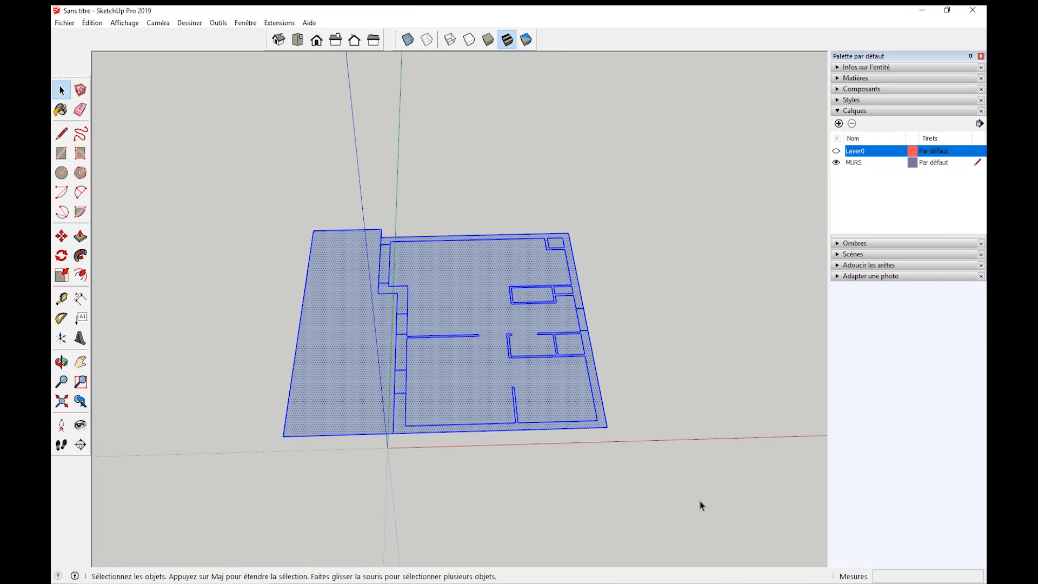
{"action": "right_click", "coordinate": [457, 294]}
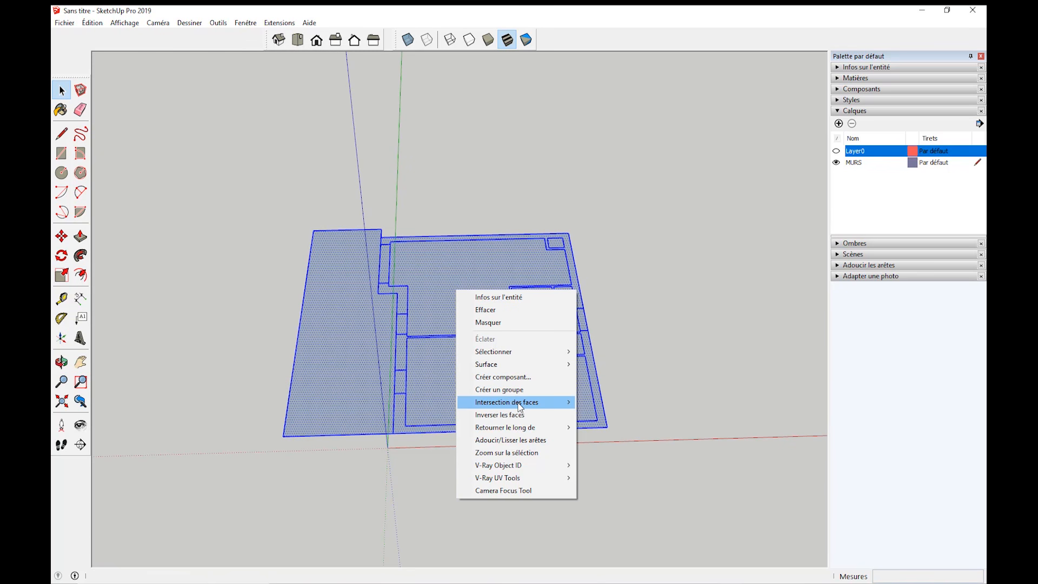
{"action": "left_click", "coordinate": [500, 415]}
{"action": "left_click", "coordinate": [642, 357]}
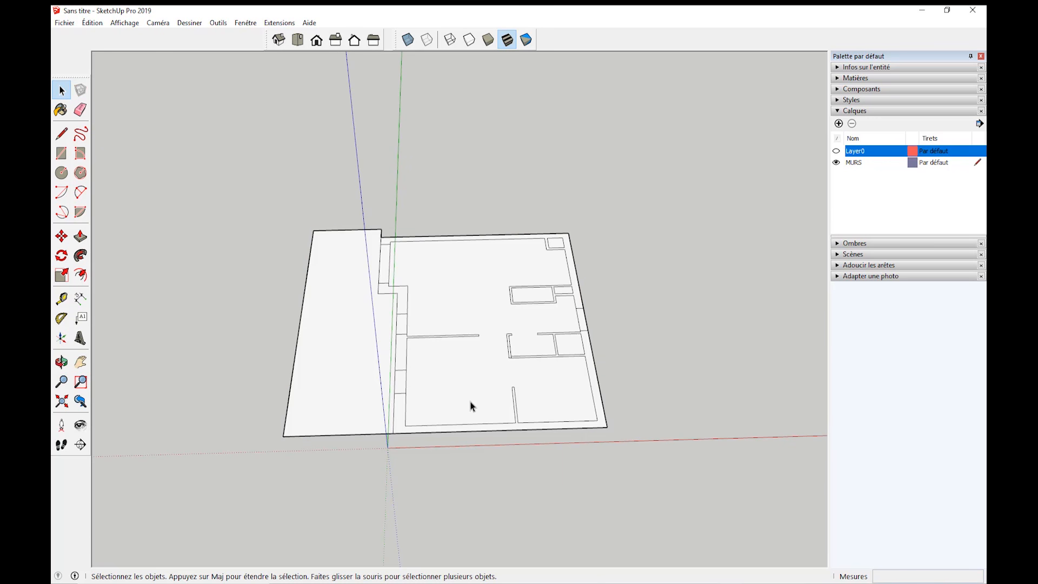
Push/Pull the lower outer wall section and its connected partitions up by 250 cm.
{"action": "middle_click_drag", "start_coordinate": [447, 302], "coordinate": [495, 432]}
{"action": "middle_click_drag", "start_coordinate": [514, 273], "coordinate": [531, 439]}
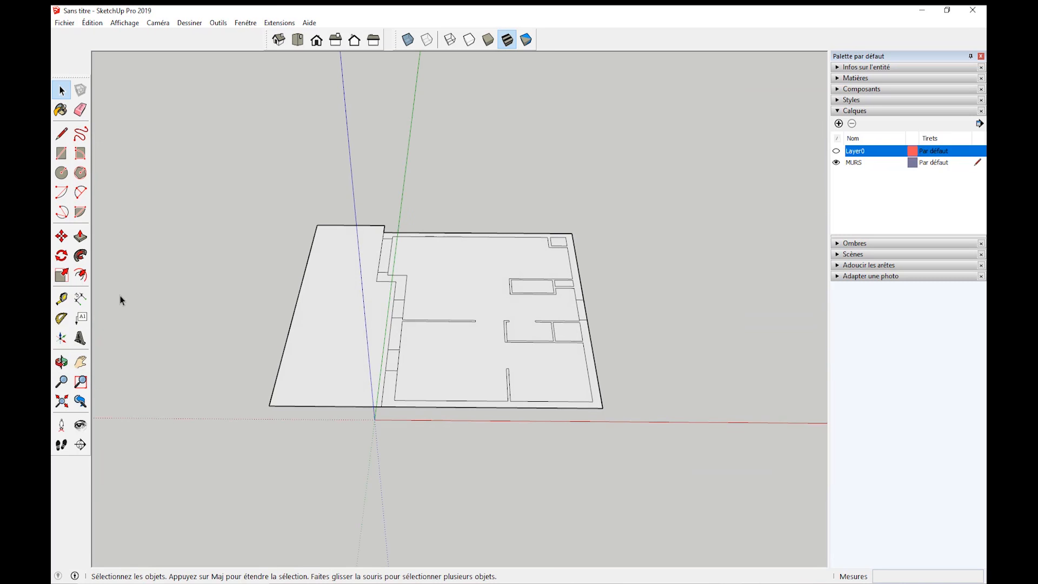
{"action": "left_click", "coordinate": [80, 236]}
{"action": "scroll", "coordinate": [390, 368], "scroll_direction": "up", "scroll_amount": 3}
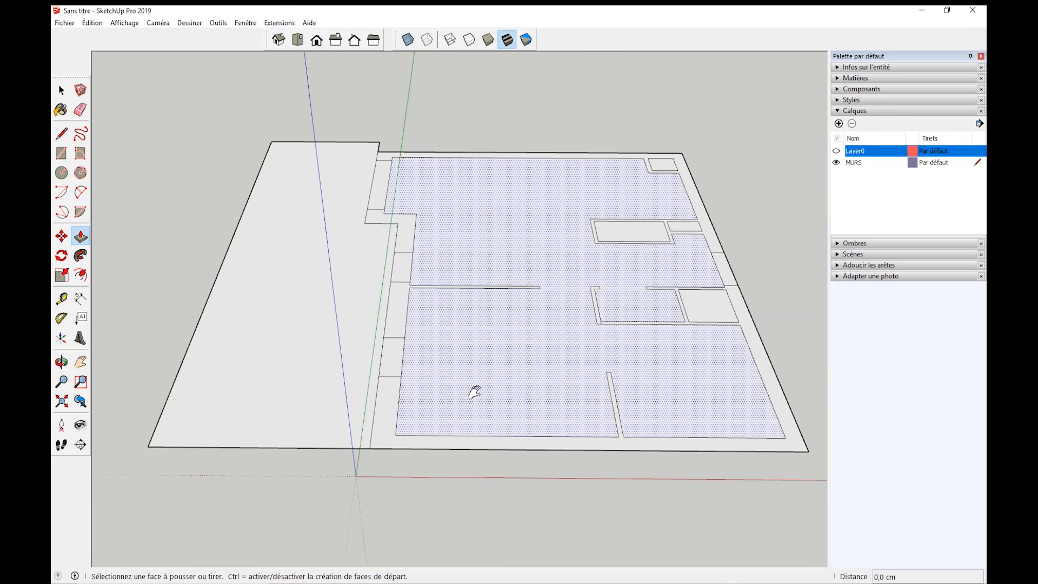
{"action": "middle_click_drag", "start_coordinate": [474, 392], "coordinate": [434, 413], "text": "shift"}
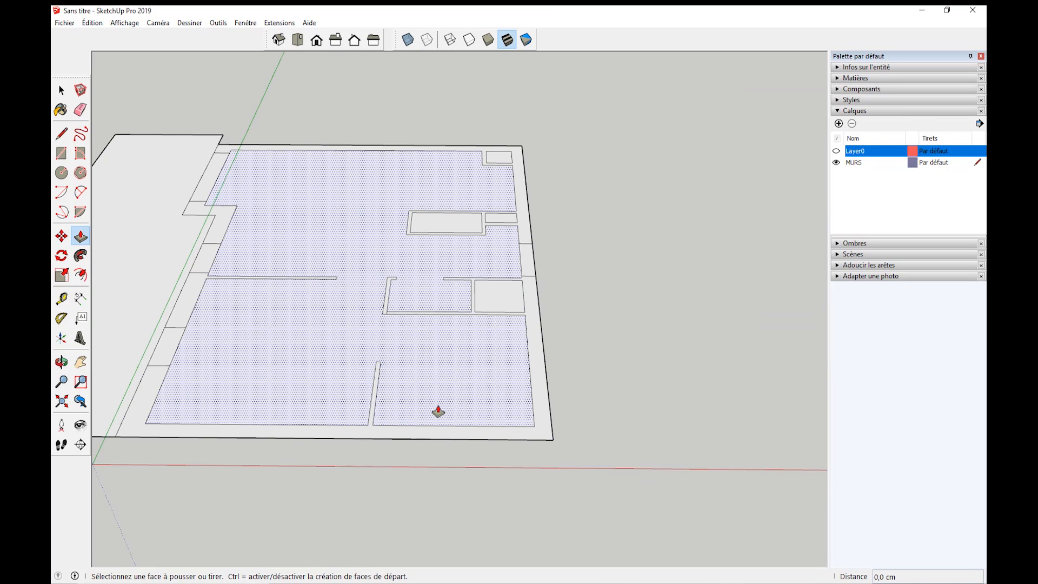
{"action": "left_click", "coordinate": [536, 369]}
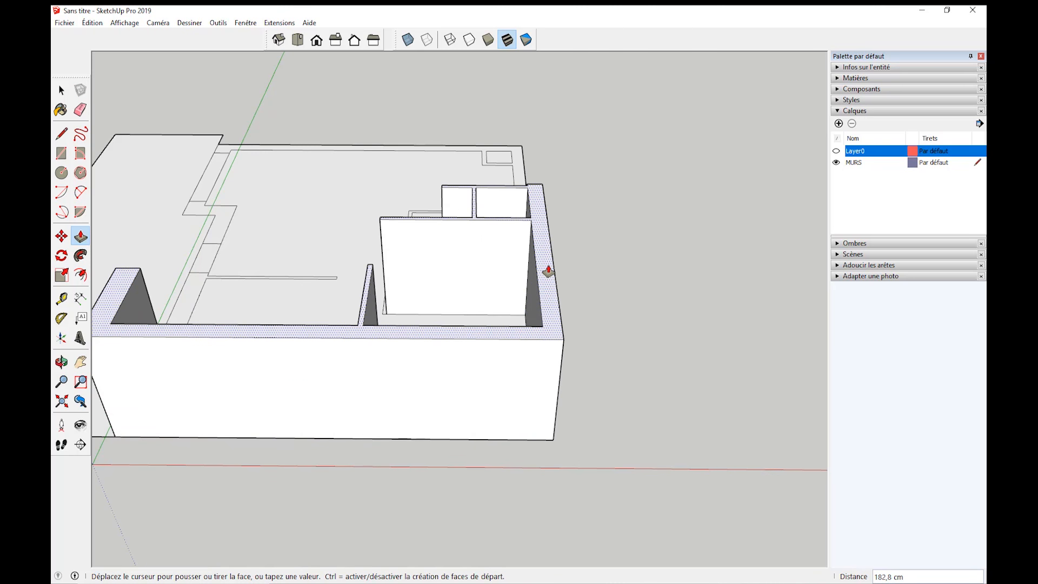
{"action": "type", "text": "250"}
{"action": "key", "text": "Return"}
Push/Pull the remaining wall sections and partitions up by the same 250 cm, leaving the door and window openings flat.
{"action": "middle_click_drag", "start_coordinate": [549, 272], "coordinate": [579, 197]}
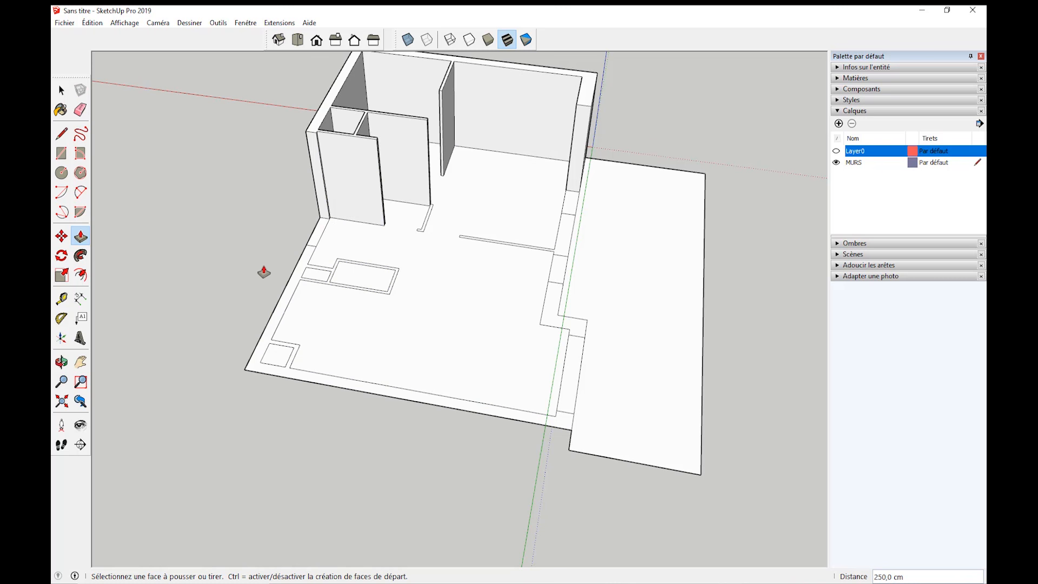
{"action": "double_click", "coordinate": [282, 310]}
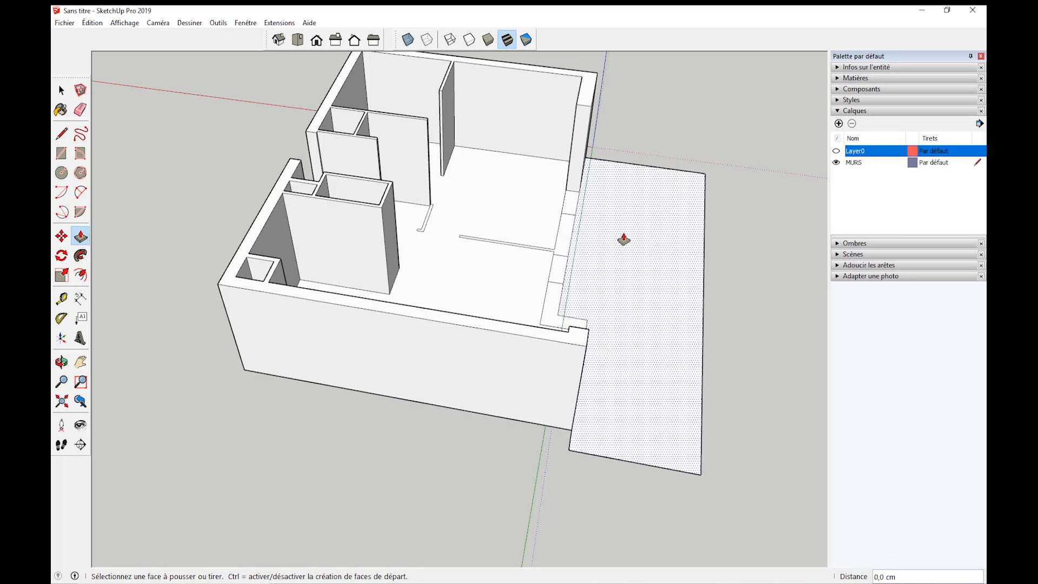
{"action": "middle_click_drag", "start_coordinate": [622, 238], "coordinate": [456, 312]}
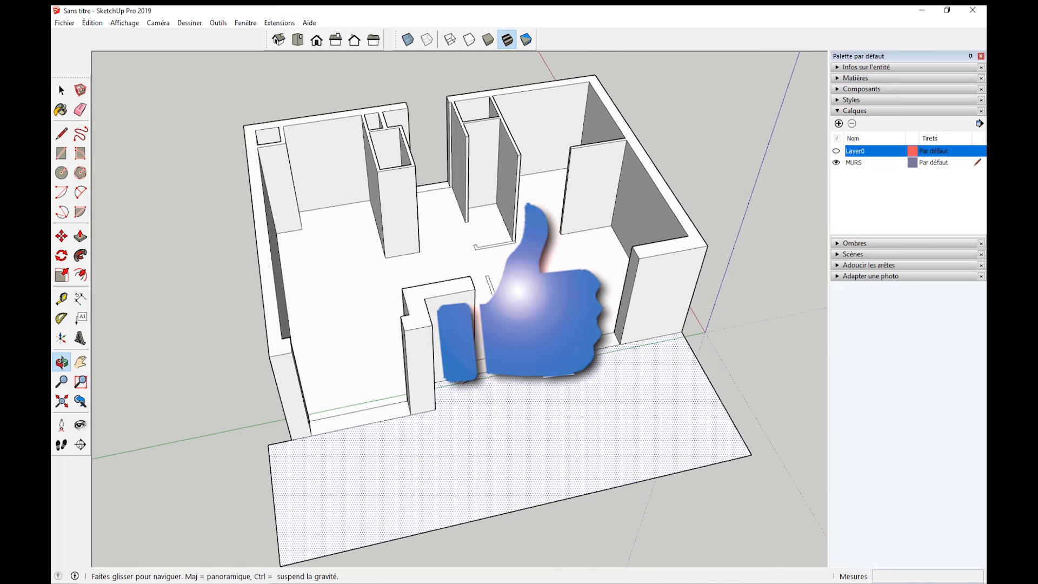
{"action": "middle_click_drag", "start_coordinate": [549, 382], "coordinate": [397, 395]}
{"action": "double_click", "coordinate": [412, 387]}
{"action": "middle_click_drag", "start_coordinate": [439, 342], "coordinate": [387, 336]}
{"action": "scroll", "coordinate": [387, 336], "scroll_direction": "up", "scroll_amount": 3}
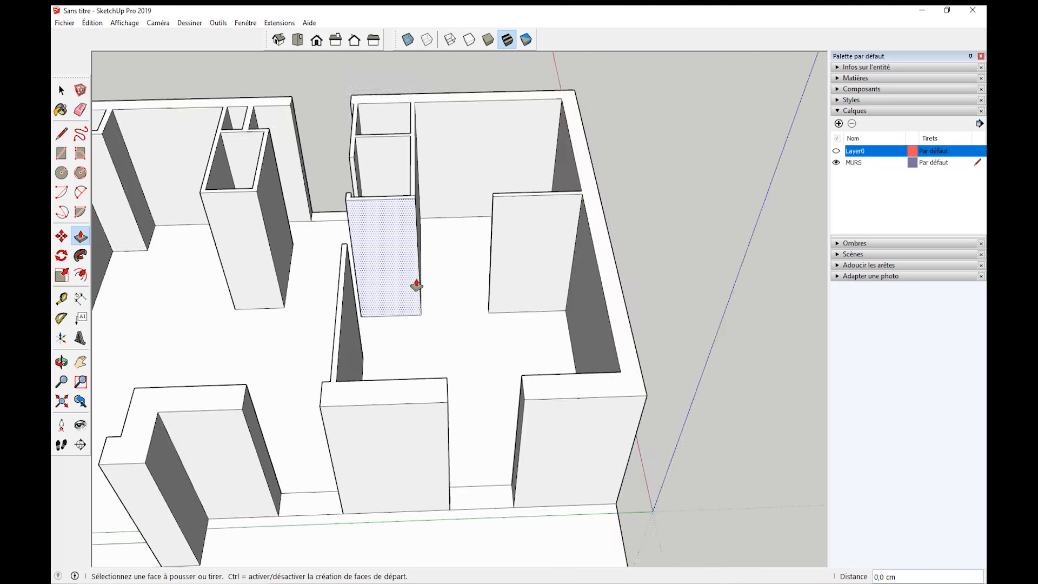
Place a guide line 40 cm below the top edge of the entrance door's jamb.
{"action": "scroll", "coordinate": [416, 285], "scroll_direction": "down", "scroll_amount": 5}
{"action": "middle_click_drag", "start_coordinate": [416, 285], "coordinate": [378, 292]}
{"action": "scroll", "coordinate": [380, 278], "scroll_direction": "up", "scroll_amount": 4}
{"action": "scroll", "coordinate": [461, 276], "scroll_direction": "up", "scroll_amount": 2}
{"action": "middle_click_drag", "start_coordinate": [471, 274], "coordinate": [676, 251]}
{"action": "left_click", "coordinate": [61, 298]}
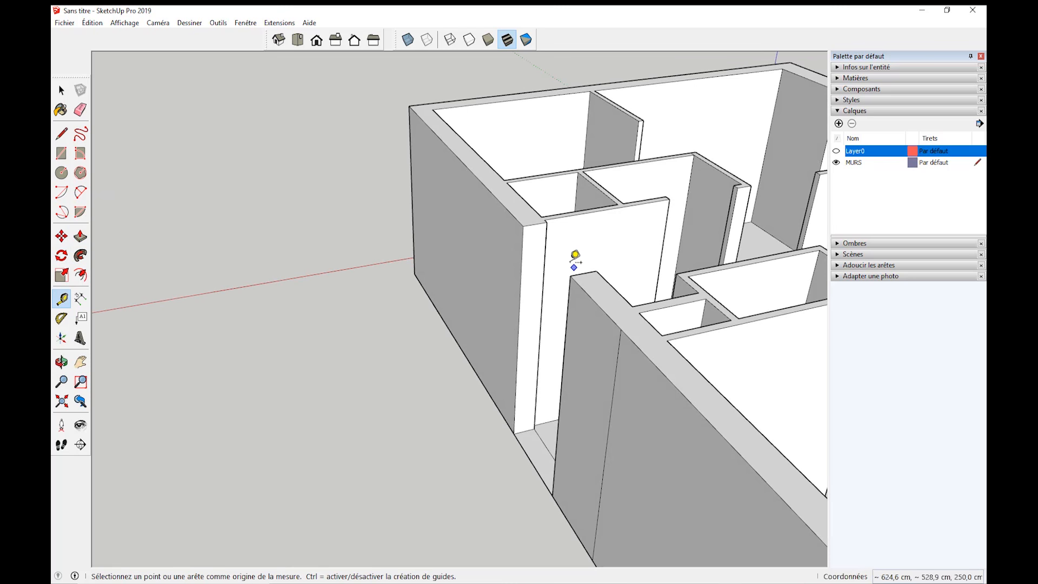
{"action": "scroll", "coordinate": [530, 211], "scroll_direction": "up", "scroll_amount": 3}
{"action": "middle_click_drag", "start_coordinate": [514, 459], "coordinate": [431, 207]}
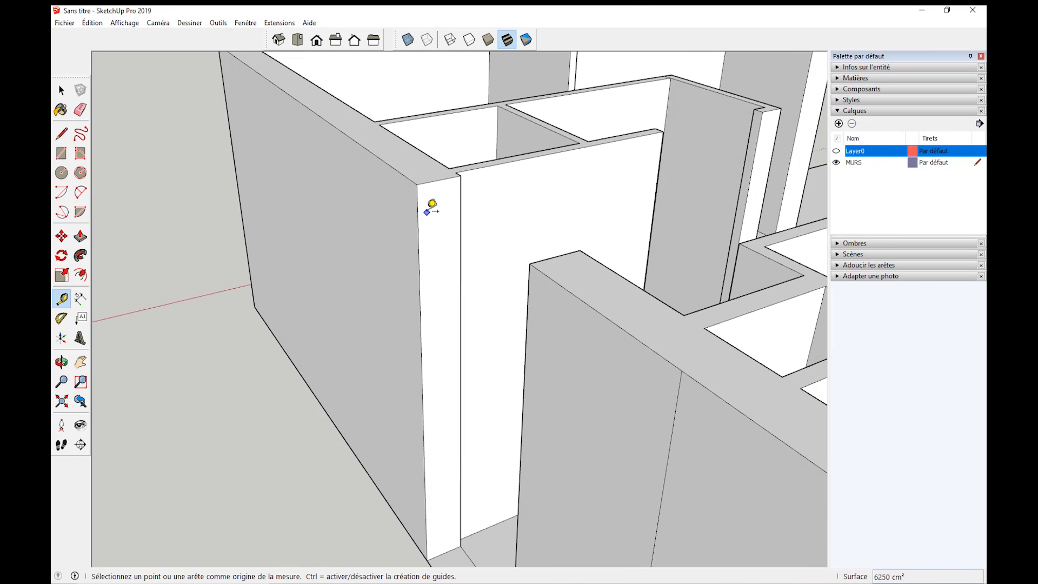
{"action": "left_click", "coordinate": [424, 183]}
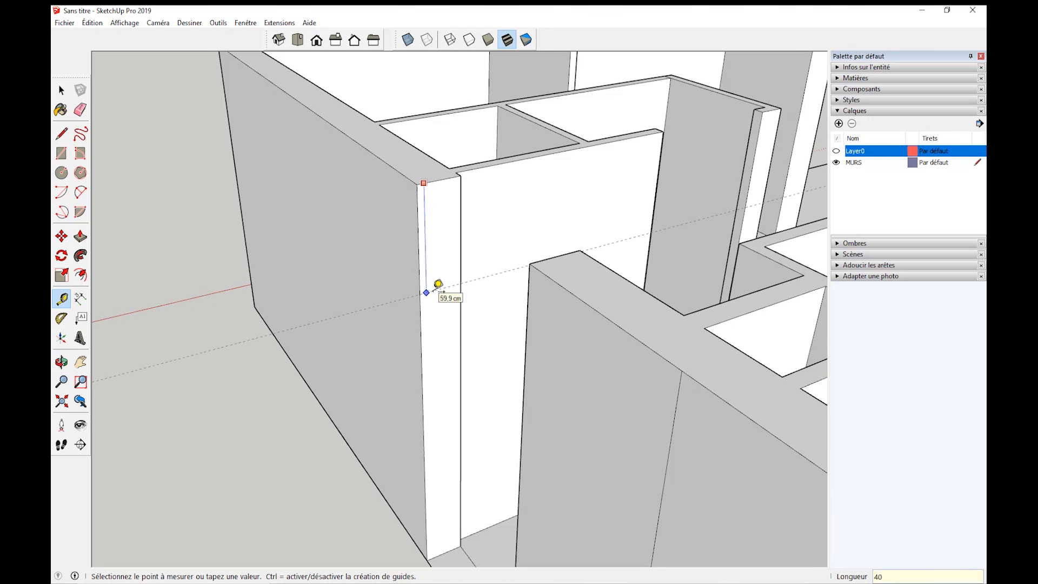
{"action": "left_click", "coordinate": [444, 552]}
{"action": "left_click", "coordinate": [437, 249]}
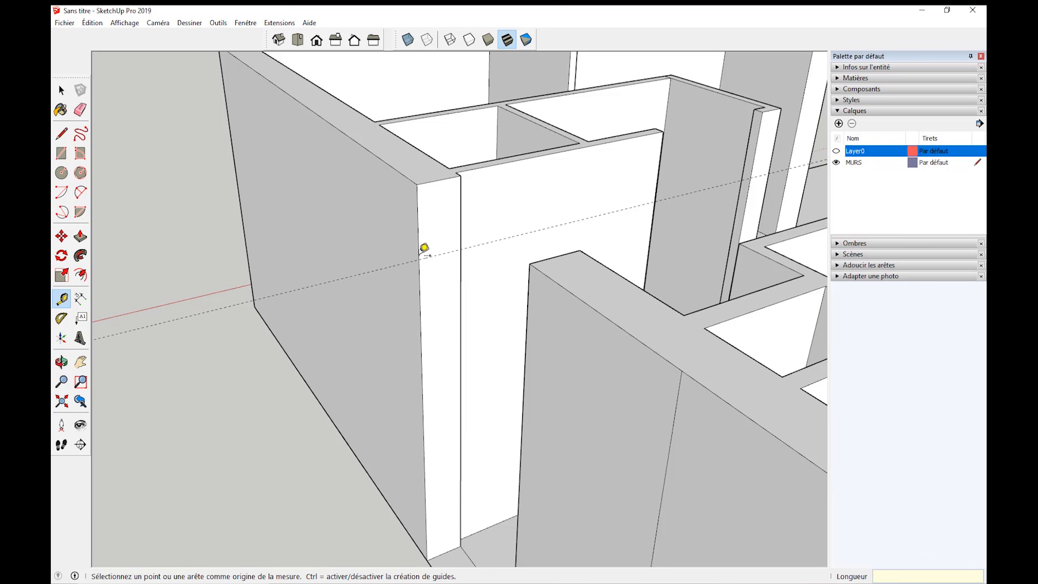
Draw a line along the guide on the entrance jamb and Push/Pull the upper face 100 cm to the opposite jamb as a lintel.
{"action": "key", "text": "l"}
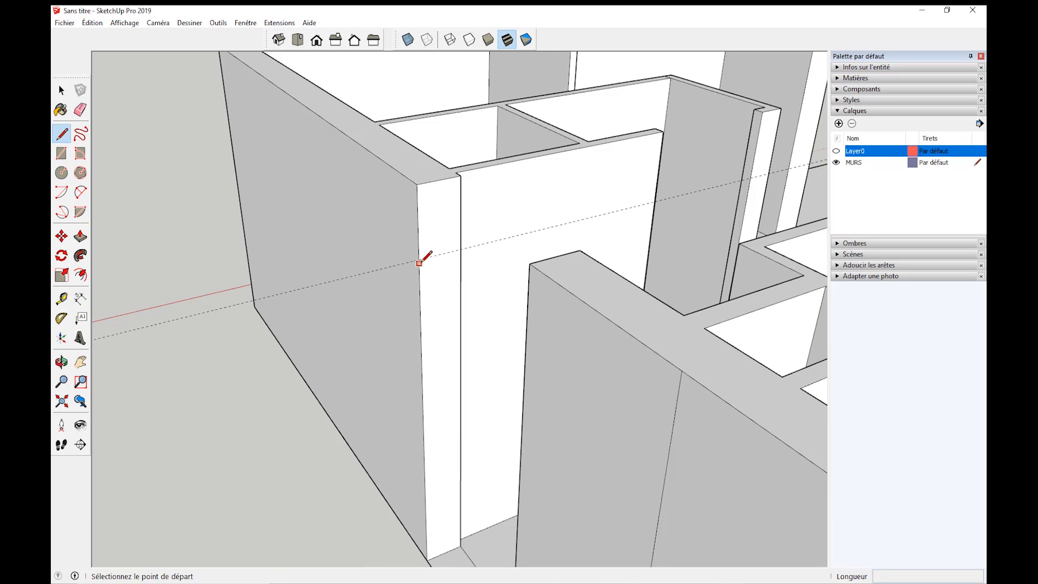
{"action": "left_click", "coordinate": [78, 237]}
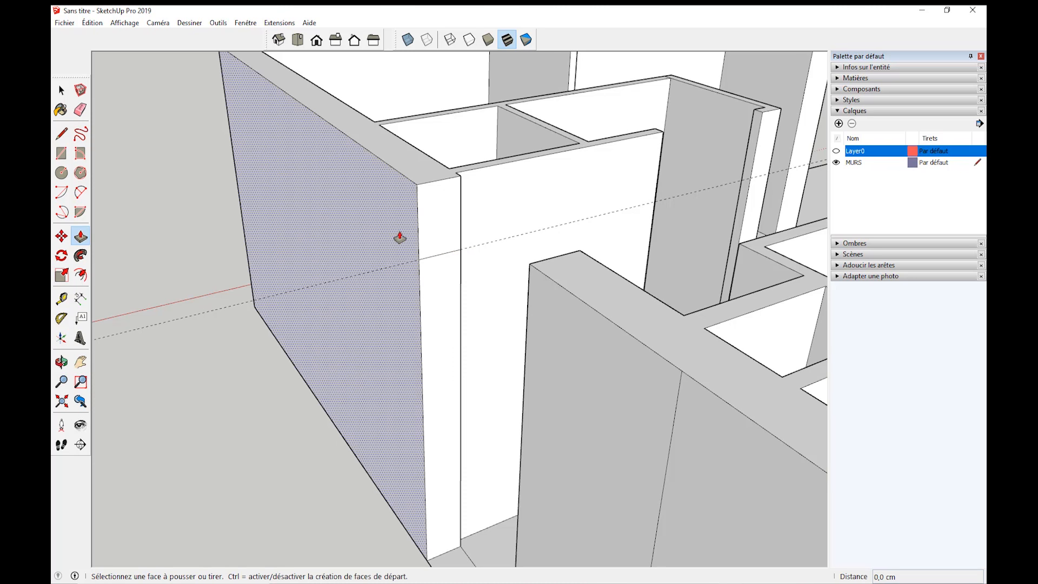
{"action": "left_click", "coordinate": [431, 213]}
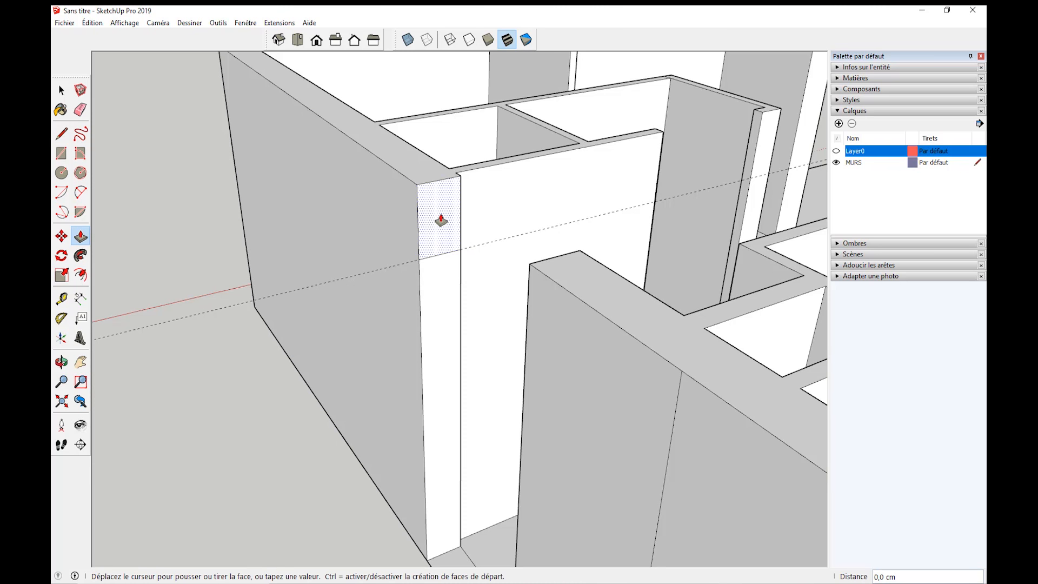
{"action": "left_click", "coordinate": [532, 269]}
Draw 40 cm high rectangles across the wall thickness at the top of a jamb of each of the two facade openings.
{"action": "middle_click_drag", "start_coordinate": [524, 295], "coordinate": [450, 377]}
{"action": "scroll", "coordinate": [617, 320], "scroll_direction": "down", "scroll_amount": 4}
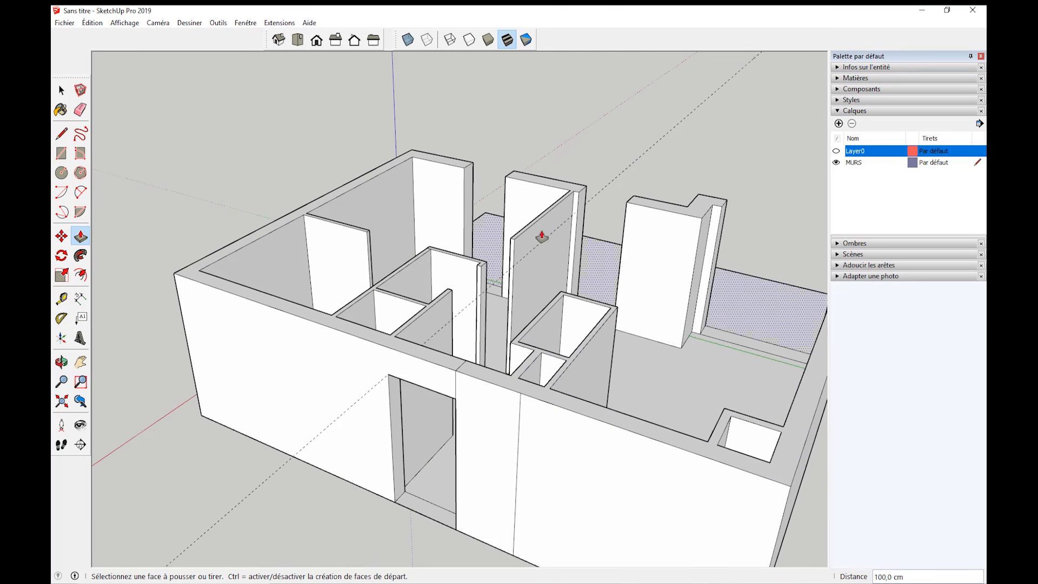
{"action": "left_click", "coordinate": [61, 153]}
{"action": "scroll", "coordinate": [487, 162], "scroll_direction": "up", "scroll_amount": 5}
{"action": "left_click", "coordinate": [426, 167]}
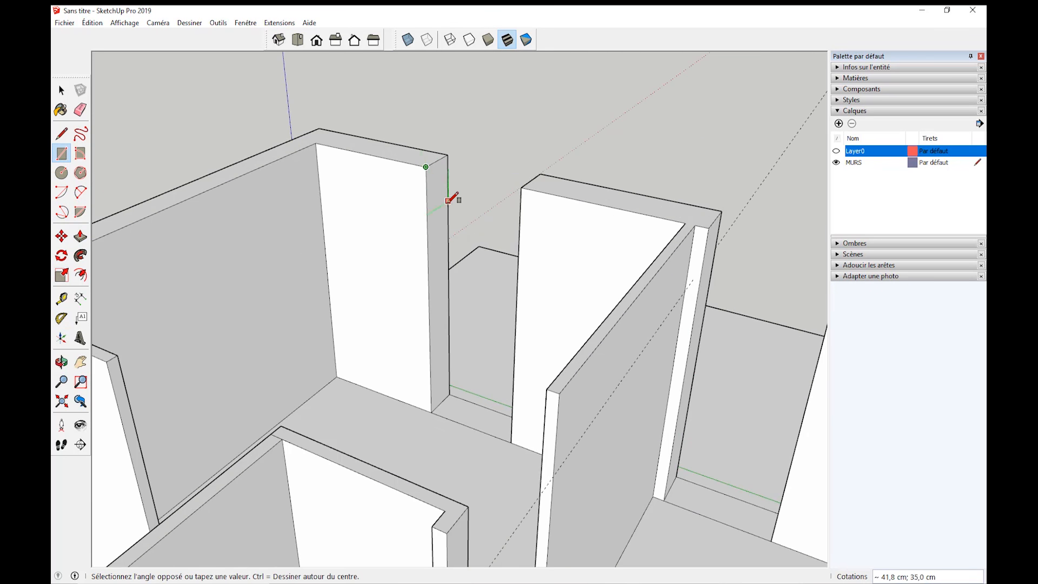
{"action": "middle_click_drag", "start_coordinate": [685, 275], "coordinate": [542, 250]}
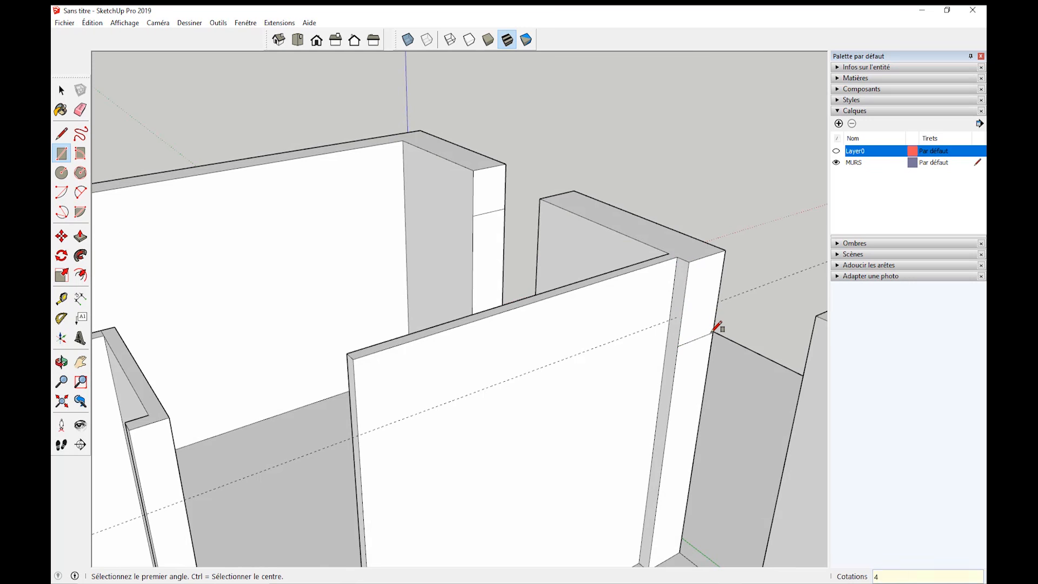
Push/Pull the two rectangles across the facade openings to the opposite jambs to form their lintels.
{"action": "left_click", "coordinate": [80, 237]}
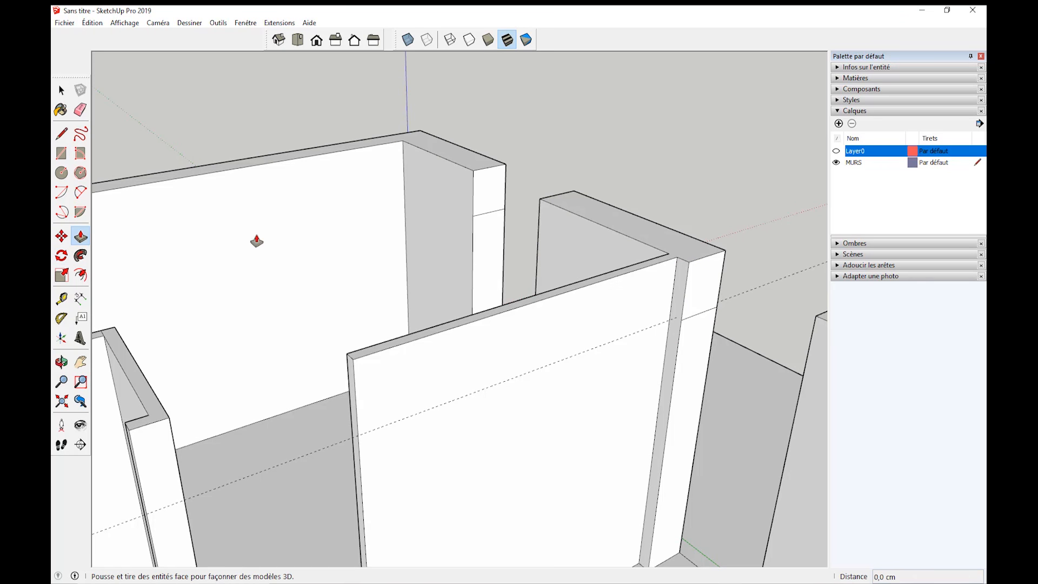
{"action": "left_click", "coordinate": [502, 192]}
{"action": "middle_click_drag", "start_coordinate": [772, 324], "coordinate": [656, 293], "text": "shift"}
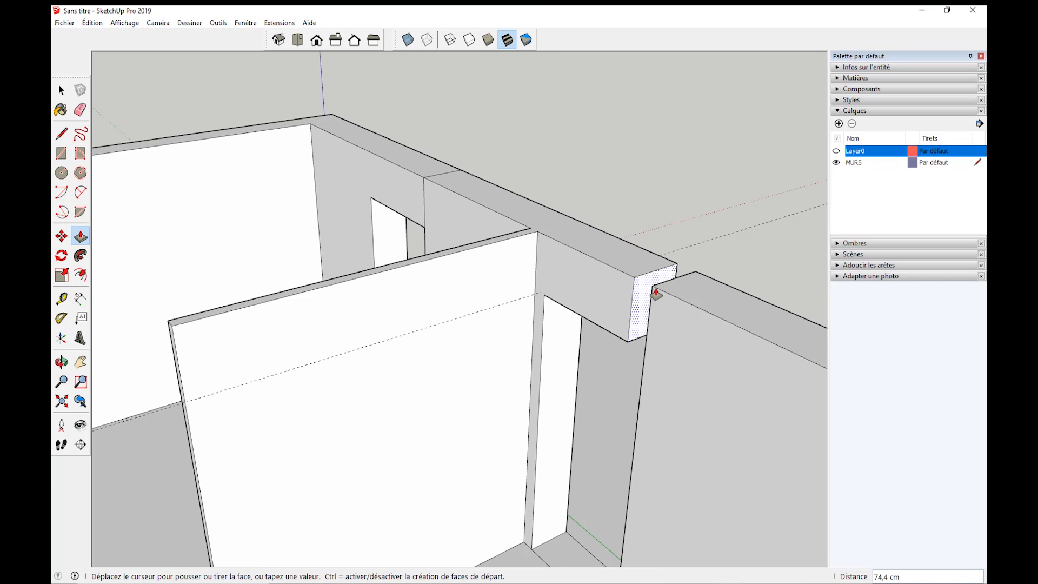
{"action": "left_click", "coordinate": [691, 274]}
Draw 40 cm high, 7 cm wide rectangles at the top of the partition ends beside the interior door openings.
{"action": "scroll", "coordinate": [345, 334], "scroll_direction": "down", "scroll_amount": 5}
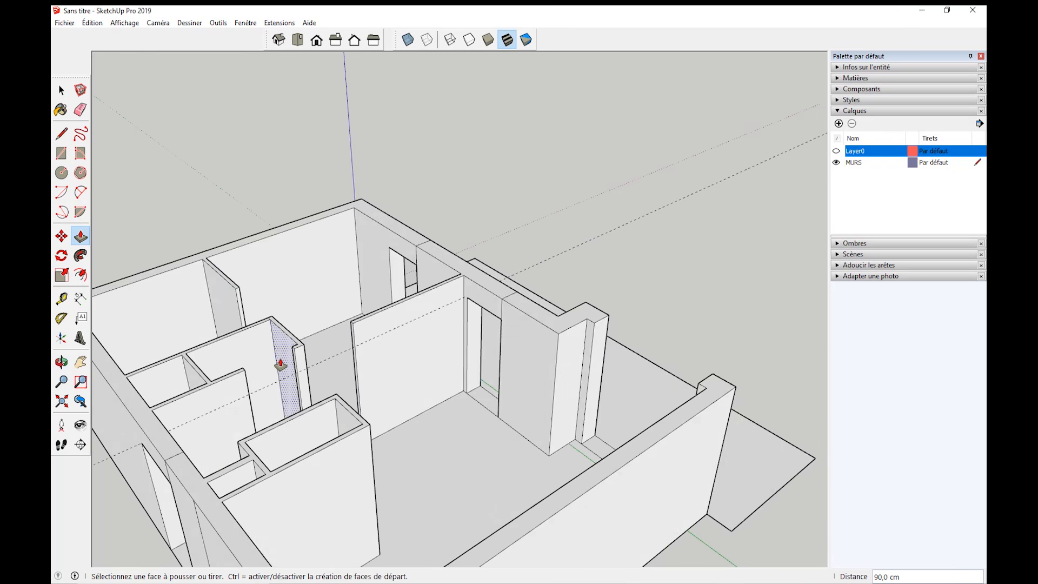
{"action": "scroll", "coordinate": [281, 365], "scroll_direction": "up", "scroll_amount": 4}
{"action": "middle_click_drag", "start_coordinate": [285, 359], "coordinate": [527, 313]}
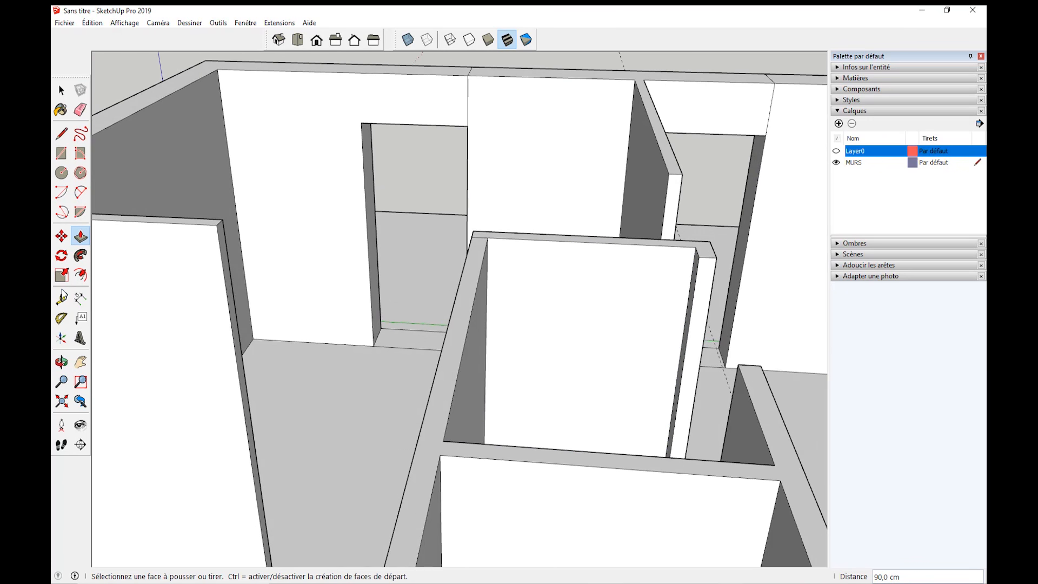
{"action": "left_click", "coordinate": [62, 153]}
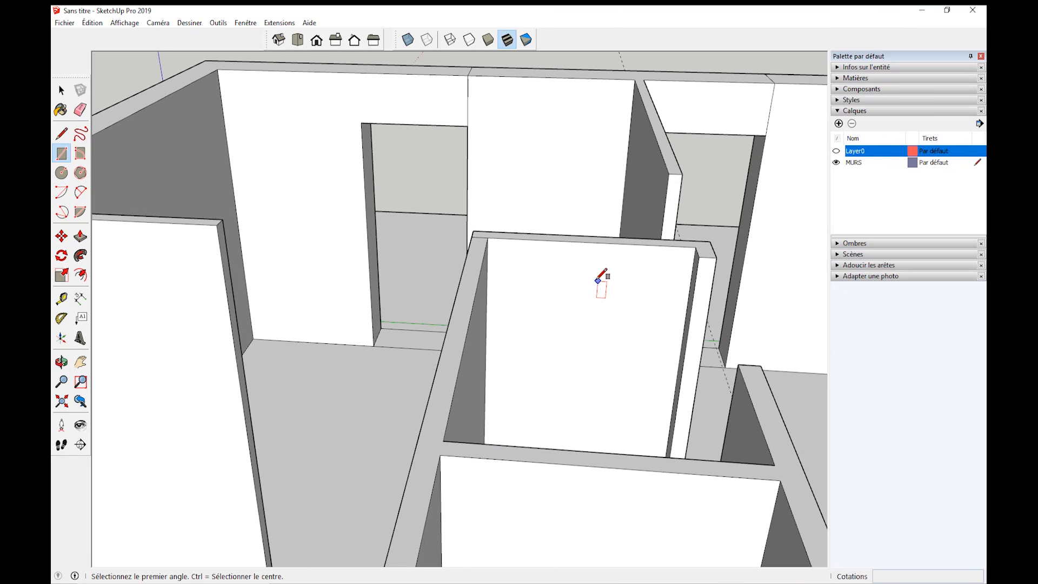
{"action": "left_click", "coordinate": [699, 257]}
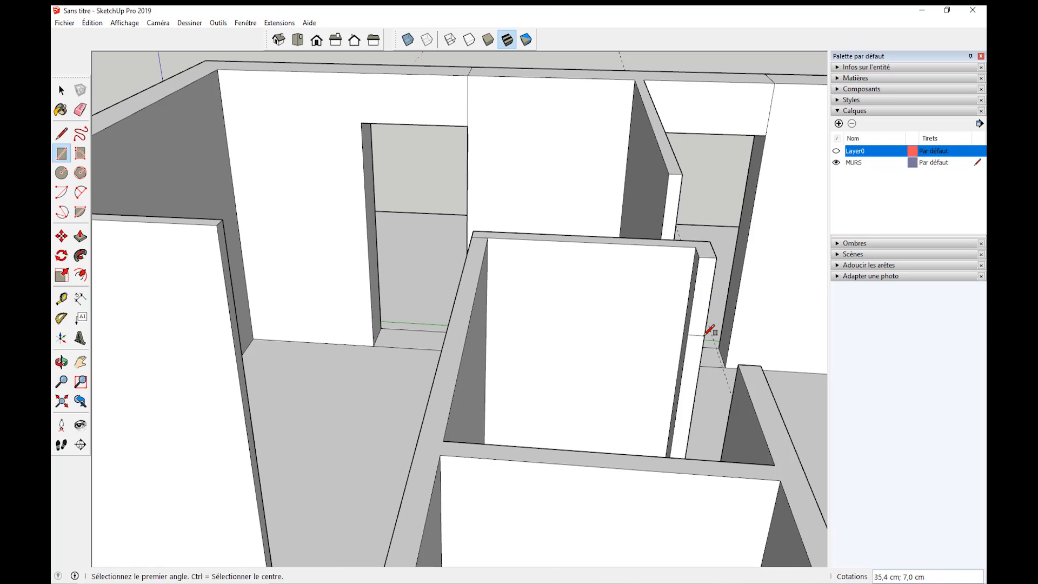
{"action": "middle_click_drag", "start_coordinate": [216, 224], "coordinate": [151, 231]}
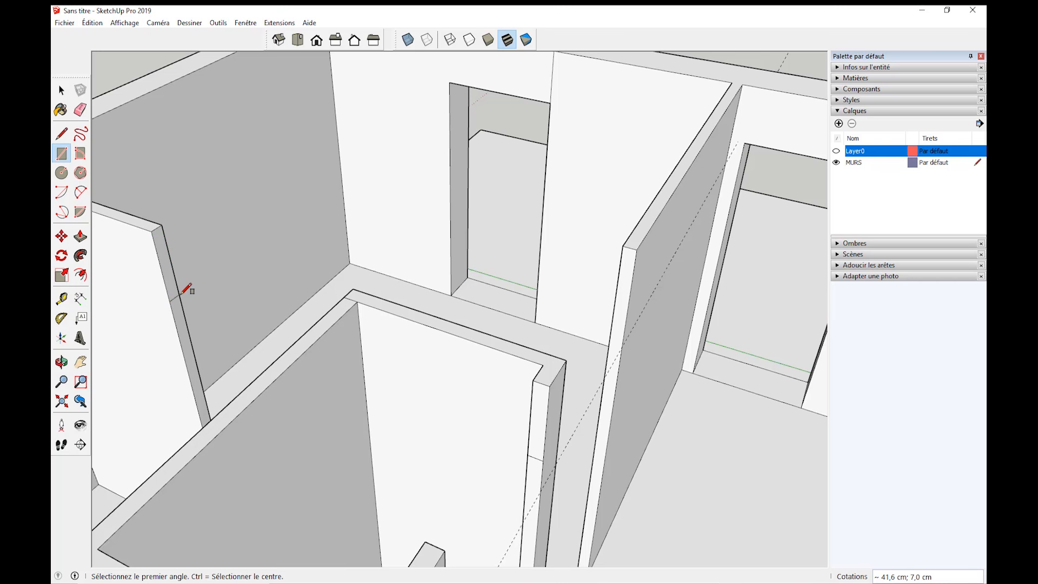
{"action": "middle_click_drag", "start_coordinate": [186, 289], "coordinate": [431, 272]}
{"action": "scroll", "coordinate": [404, 265], "scroll_direction": "up", "scroll_amount": 5}
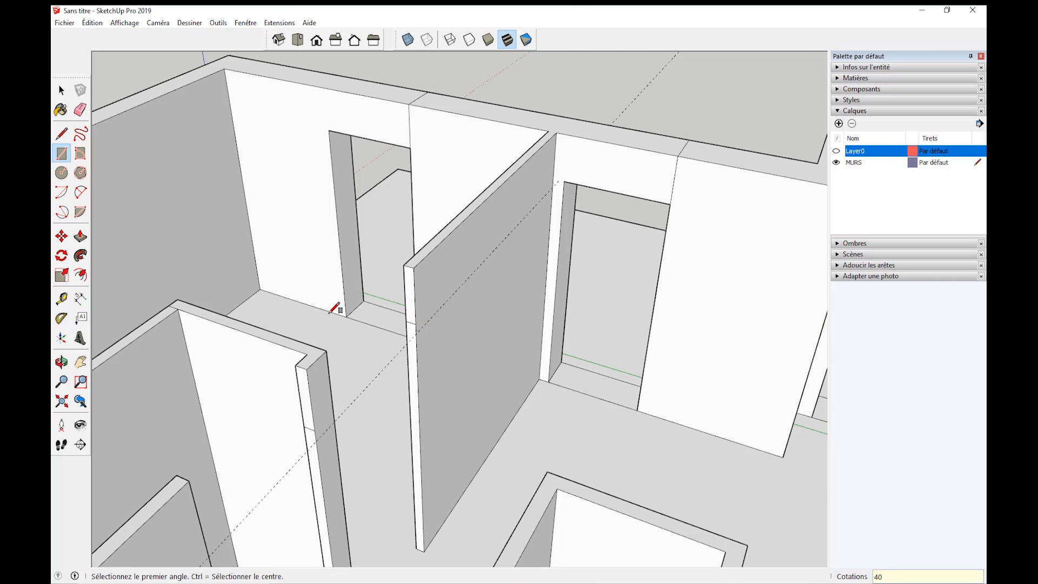
Push/Pull the partition-end rectangles across the interior door openings up to the facing walls to form the door lintels.
{"action": "left_click", "coordinate": [80, 235]}
{"action": "left_click", "coordinate": [413, 297]}
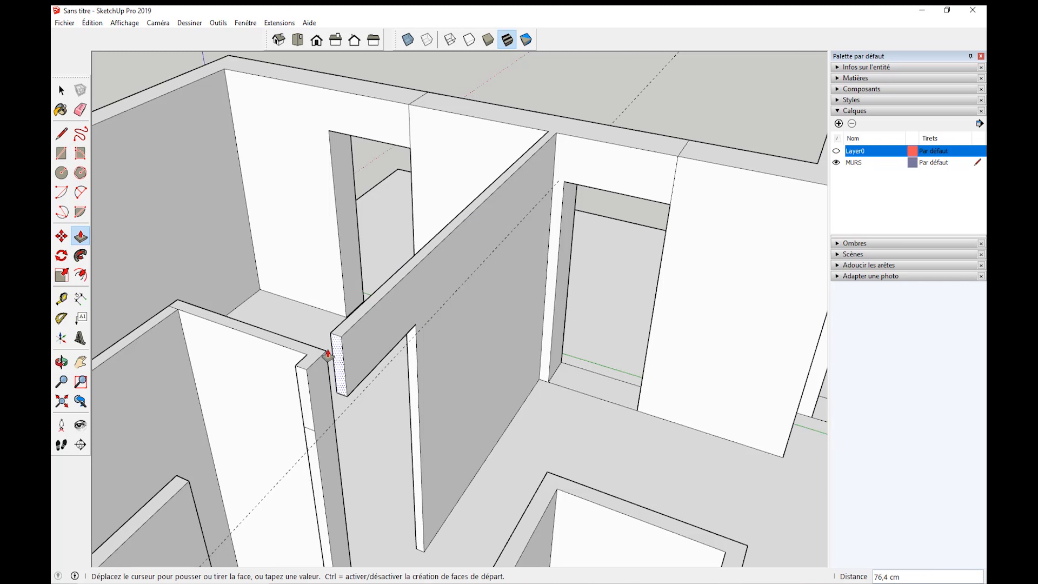
{"action": "left_click", "coordinate": [314, 384]}
{"action": "left_click", "coordinate": [190, 486]}
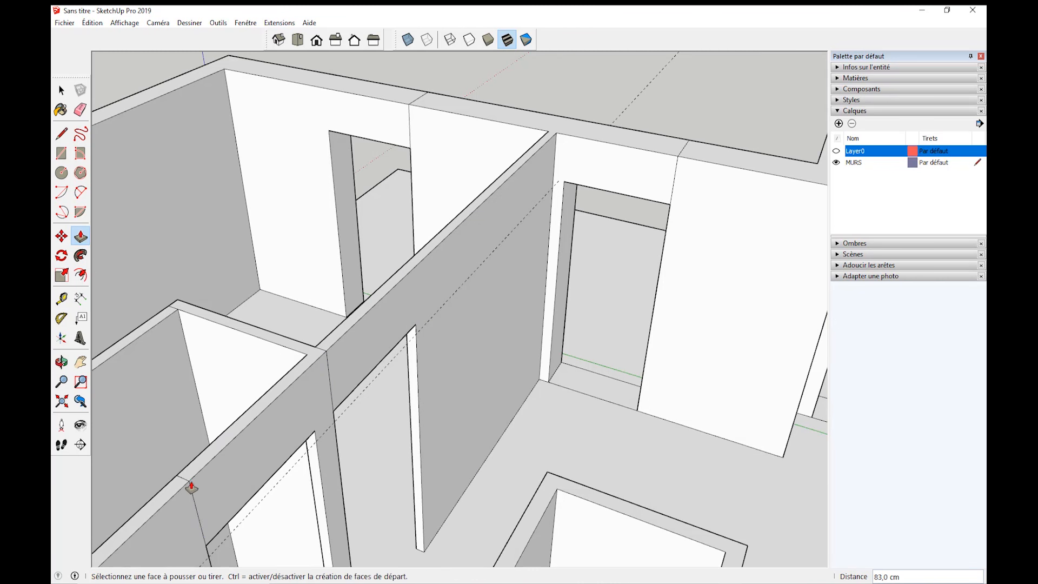
{"action": "middle_click_drag", "start_coordinate": [190, 486], "coordinate": [440, 390]}
{"action": "left_click", "coordinate": [276, 250]}
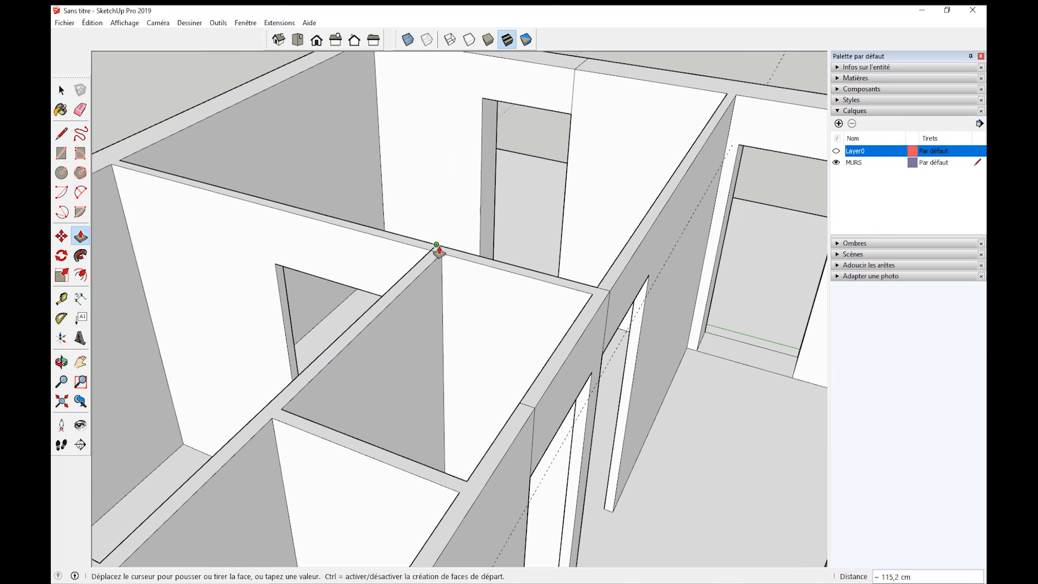
{"action": "left_click", "coordinate": [437, 249]}
Paint the apartment's interior floor with the "Plancher en bois clair" material from the Bois collection.
{"action": "middle_click_drag", "start_coordinate": [436, 249], "coordinate": [303, 346]}
{"action": "middle_click_drag", "start_coordinate": [503, 318], "coordinate": [148, 334]}
{"action": "scroll", "coordinate": [406, 329], "scroll_direction": "down", "scroll_amount": 6}
{"action": "middle_click_drag", "start_coordinate": [406, 330], "coordinate": [179, 325]}
{"action": "middle_click_drag", "start_coordinate": [325, 303], "coordinate": [187, 249]}
{"action": "scroll", "coordinate": [292, 234], "scroll_direction": "up", "scroll_amount": 3}
{"action": "middle_click_drag", "start_coordinate": [255, 227], "coordinate": [294, 258]}
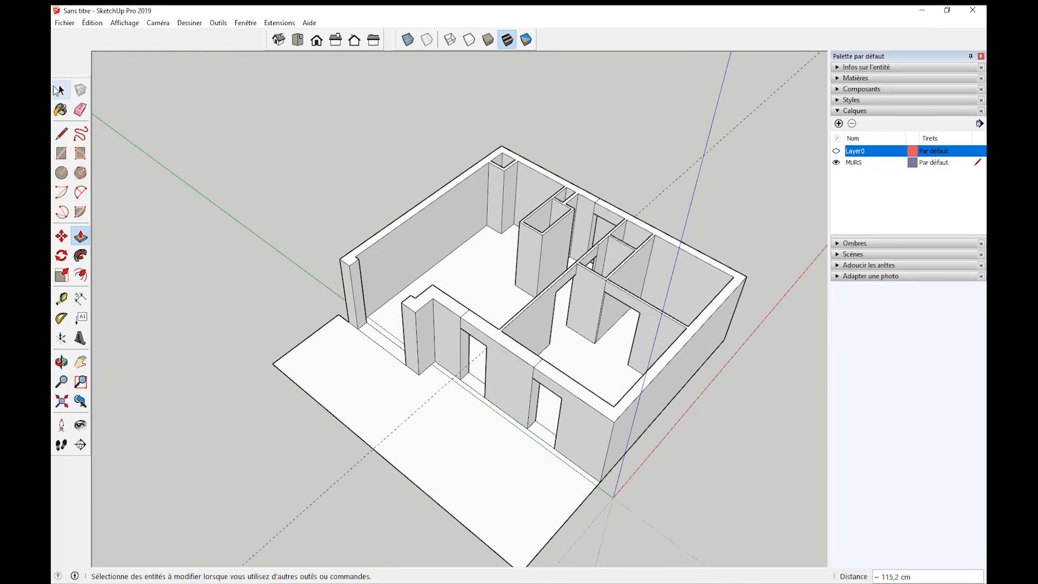
{"action": "left_click", "coordinate": [59, 90]}
{"action": "left_click", "coordinate": [848, 112]}
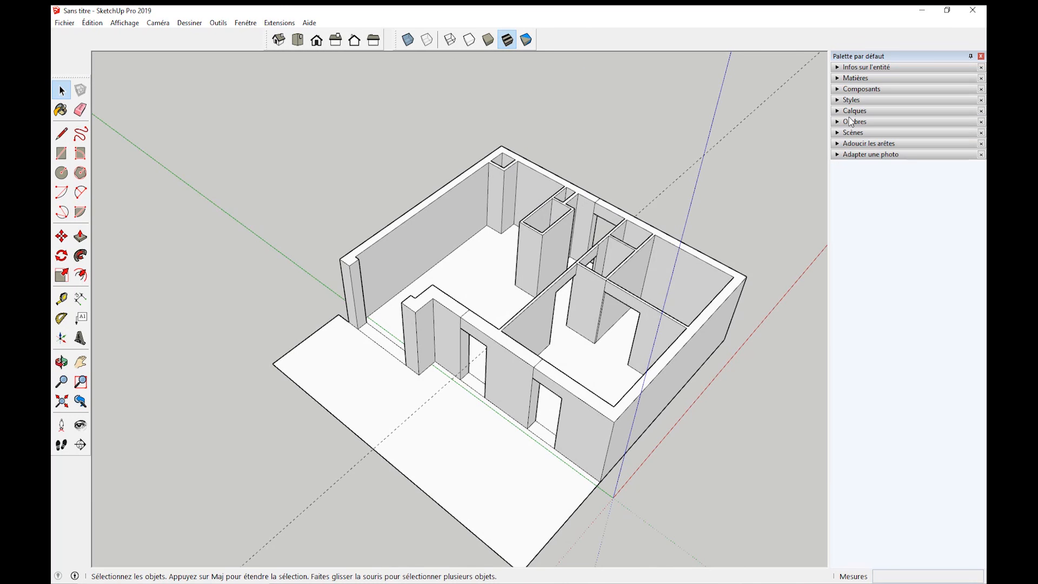
{"action": "left_click", "coordinate": [850, 80]}
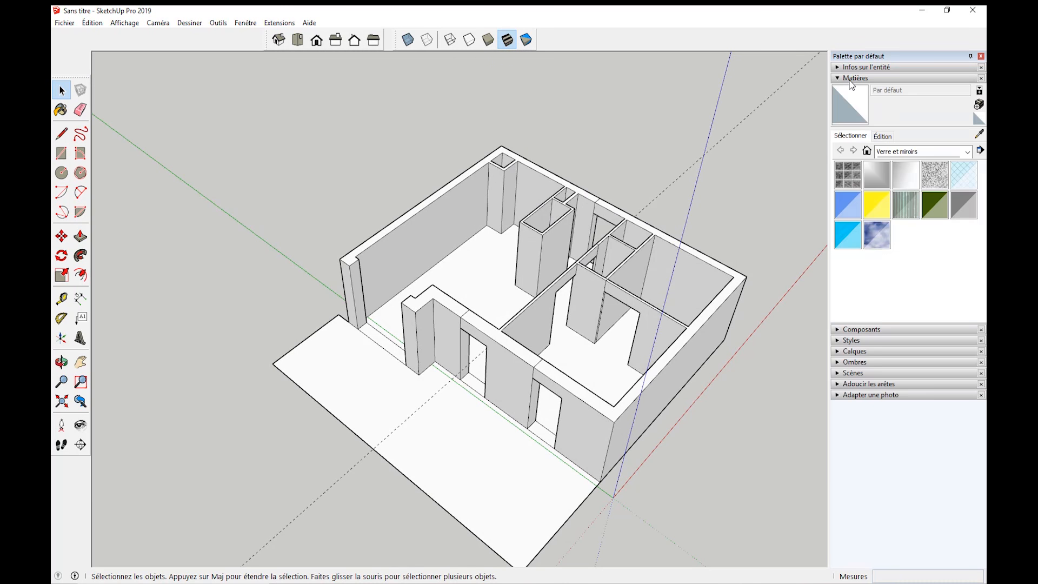
{"action": "left_click", "coordinate": [892, 152]}
{"action": "left_click", "coordinate": [900, 174]}
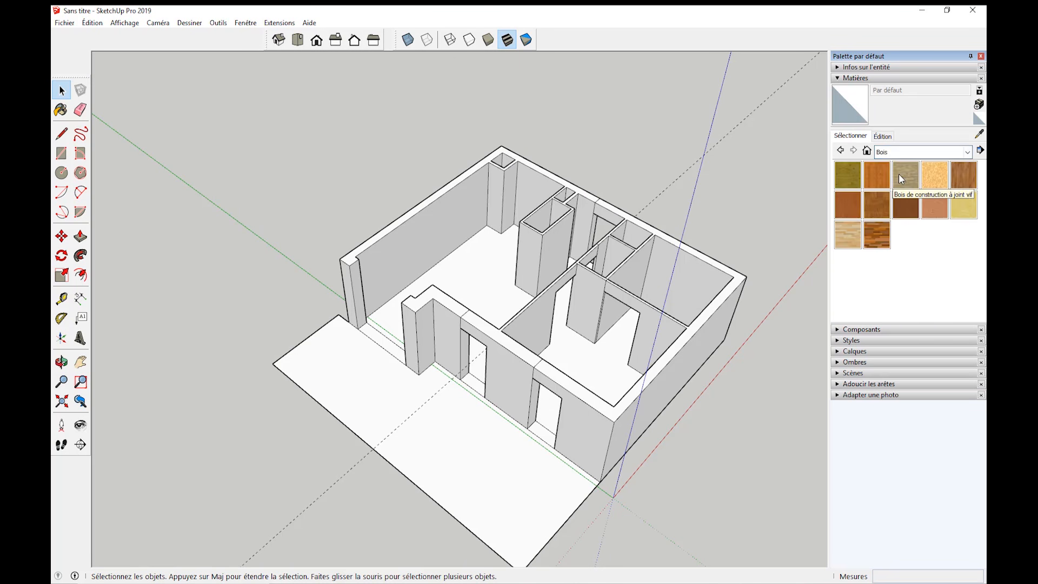
{"action": "left_click", "coordinate": [847, 233]}
{"action": "left_click", "coordinate": [616, 363]}
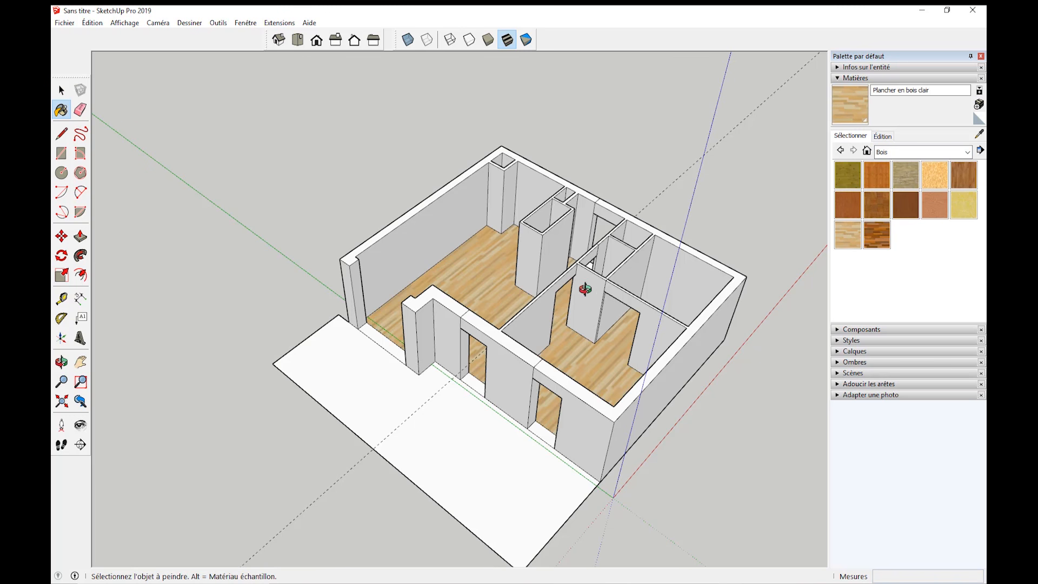
Paint the living room's long side wall and the adjacent back wall with "Briques crues de couleur foncée" from Brique, bardage et revêtement.
{"action": "middle_click_drag", "start_coordinate": [586, 289], "coordinate": [701, 301]}
{"action": "left_click", "coordinate": [915, 151]}
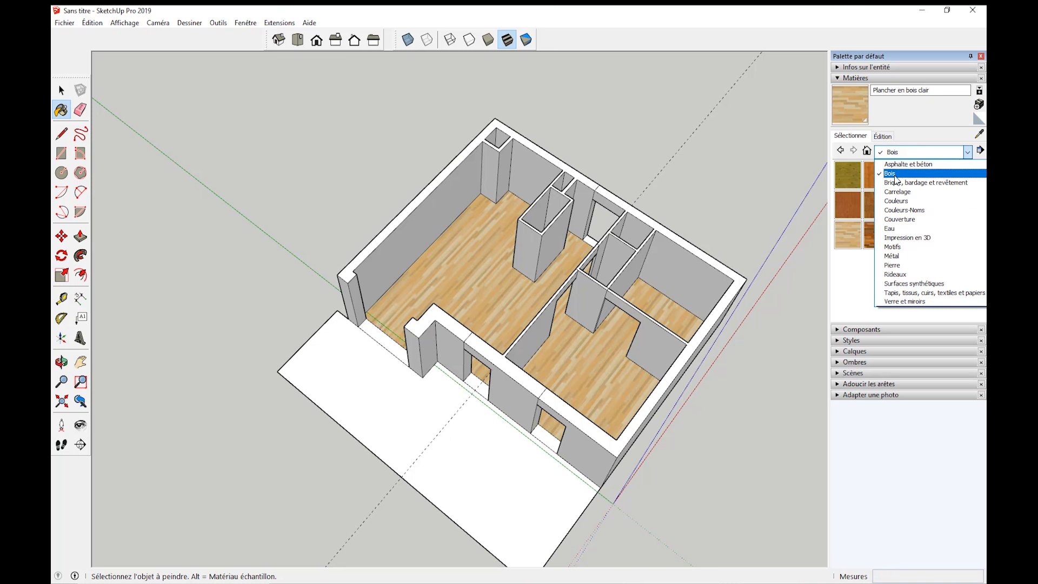
{"action": "left_click", "coordinate": [905, 184]}
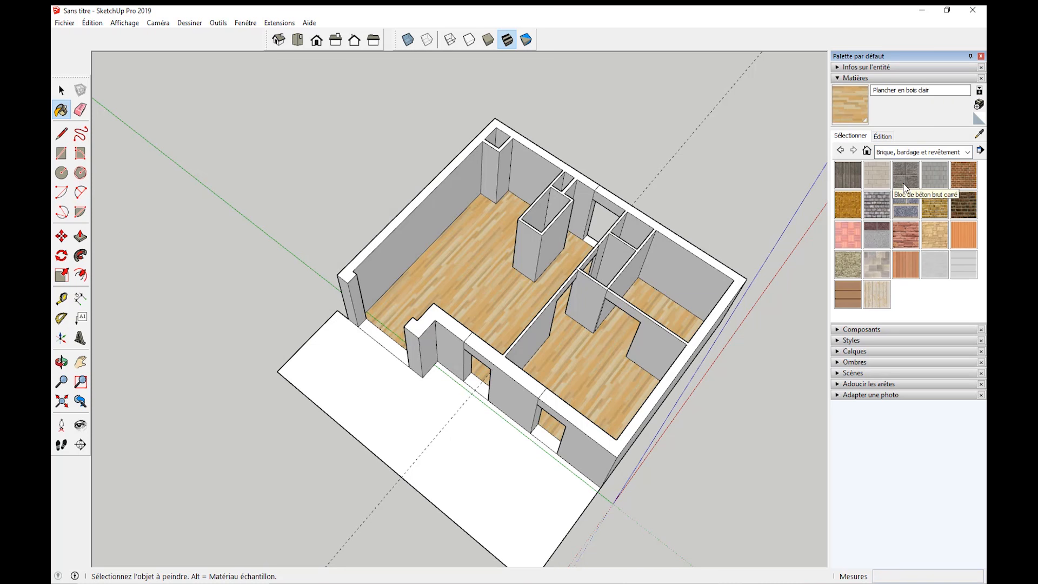
{"action": "left_click", "coordinate": [963, 209]}
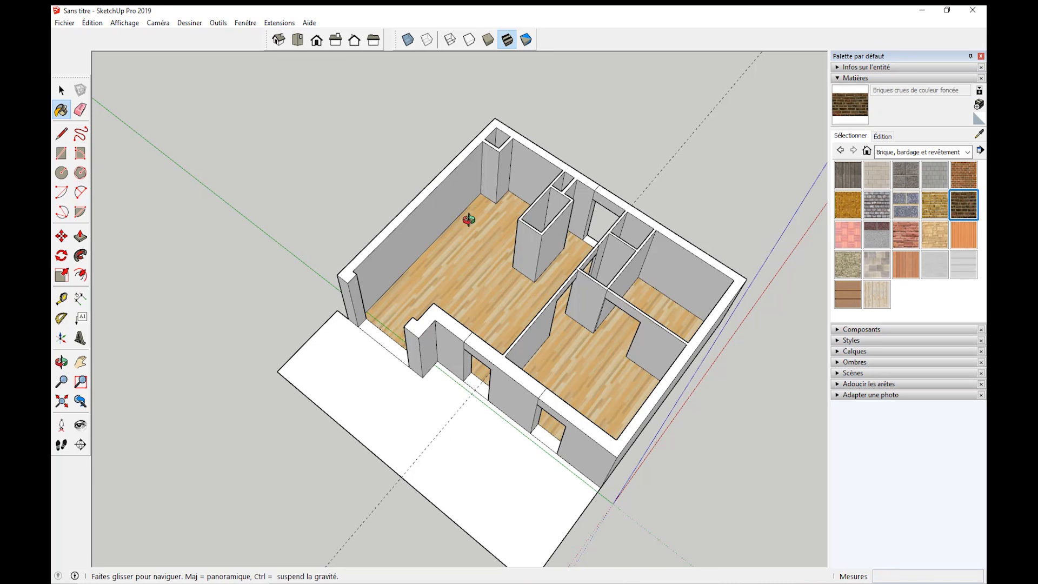
{"action": "mouse_move", "coordinate": [468, 216]}
{"action": "middle_mouse_down"}
{"action": "mouse_move", "coordinate": [481, 194]}
{"action": "mouse_move", "coordinate": [435, 227]}
{"action": "mouse_move", "coordinate": [341, 179]}
{"action": "middle_mouse_up"}
{"action": "left_click", "coordinate": [461, 233]}
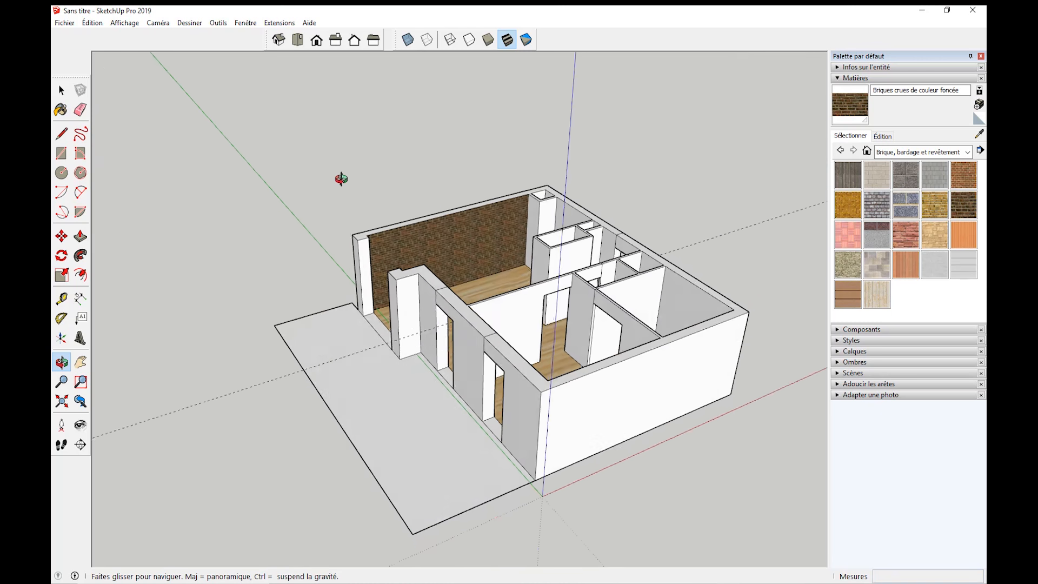
{"action": "scroll", "coordinate": [473, 238], "scroll_direction": "up", "scroll_amount": 5}
{"action": "middle_click_drag", "start_coordinate": [472, 238], "coordinate": [657, 232]}
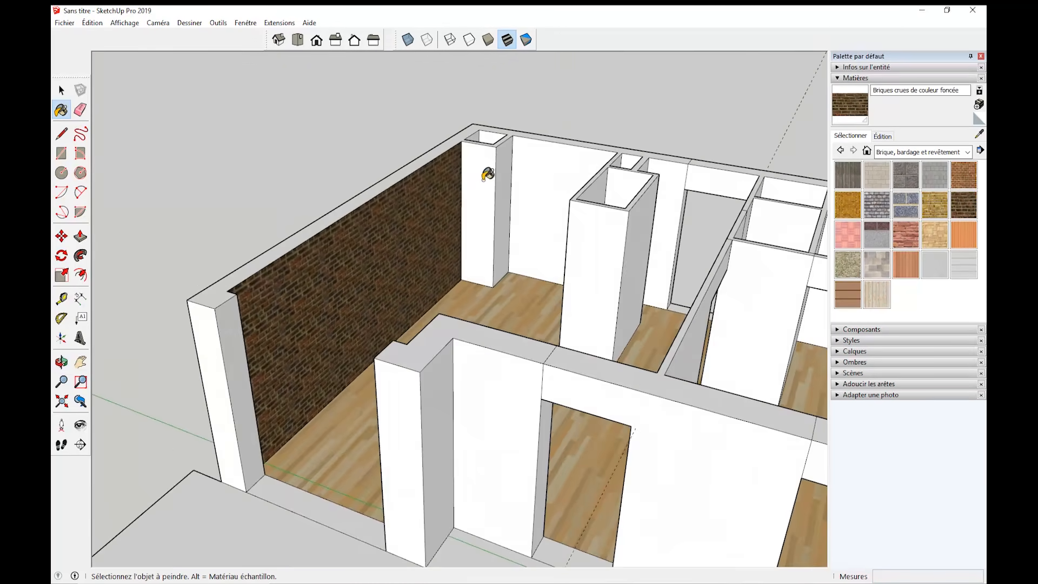
{"action": "left_click", "coordinate": [529, 174]}
Paint the end wall of the bedroom next to the facade with the red "Couleur A04" from the Couleurs collection.
{"action": "mouse_move", "coordinate": [551, 270]}
{"action": "middle_mouse_down"}
{"action": "mouse_move", "coordinate": [607, 376]}
{"action": "mouse_move", "coordinate": [469, 394]}
{"action": "middle_mouse_up"}
{"action": "mouse_move", "coordinate": [469, 393]}
{"action": "middle_mouse_down"}
{"action": "mouse_move", "coordinate": [557, 410]}
{"action": "mouse_move", "coordinate": [709, 395]}
{"action": "middle_mouse_up"}
{"action": "left_click", "coordinate": [922, 152]}
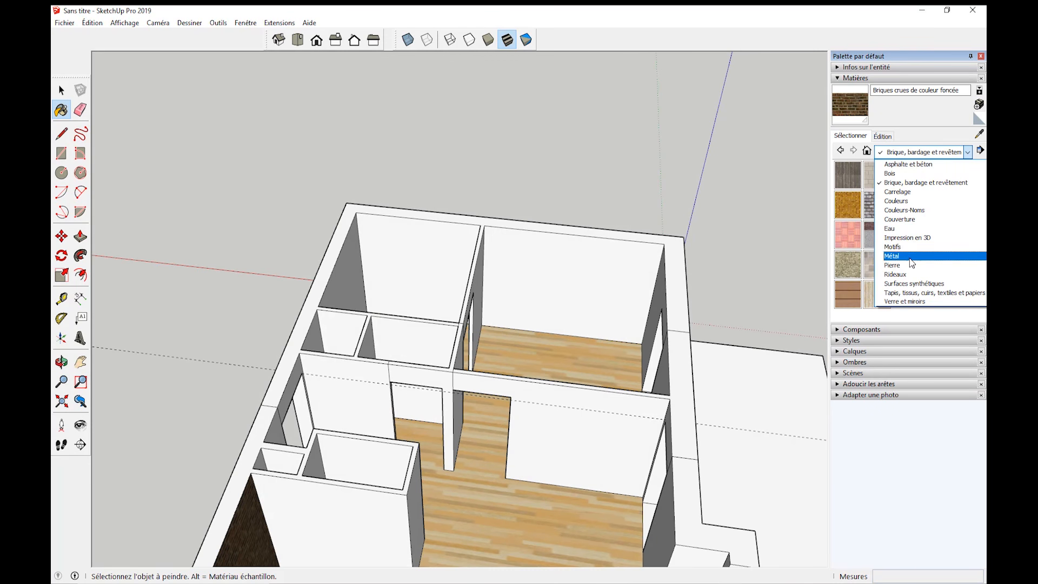
{"action": "left_click", "coordinate": [906, 219]}
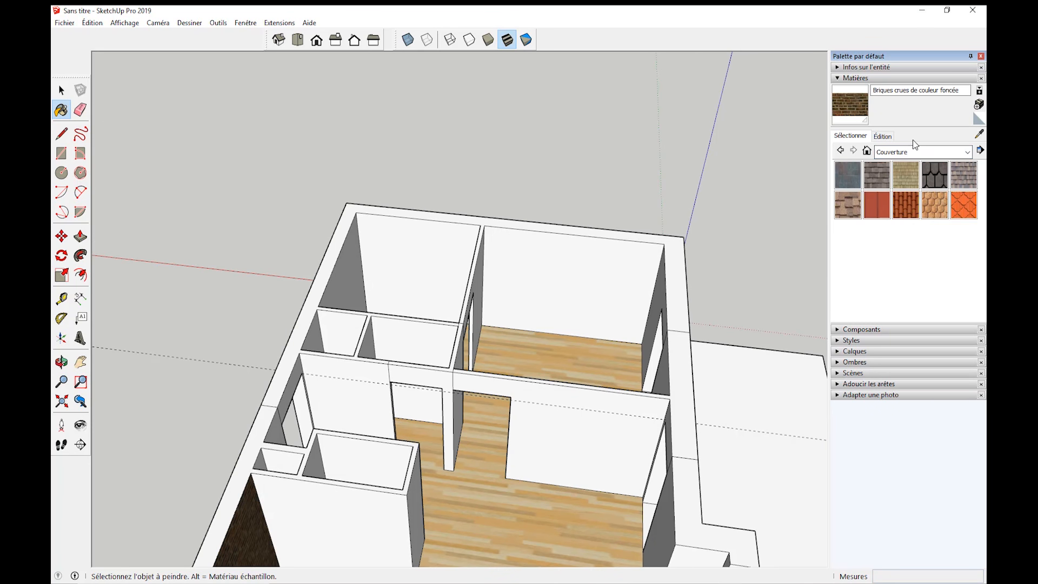
{"action": "left_click", "coordinate": [920, 152]}
{"action": "left_click", "coordinate": [901, 205]}
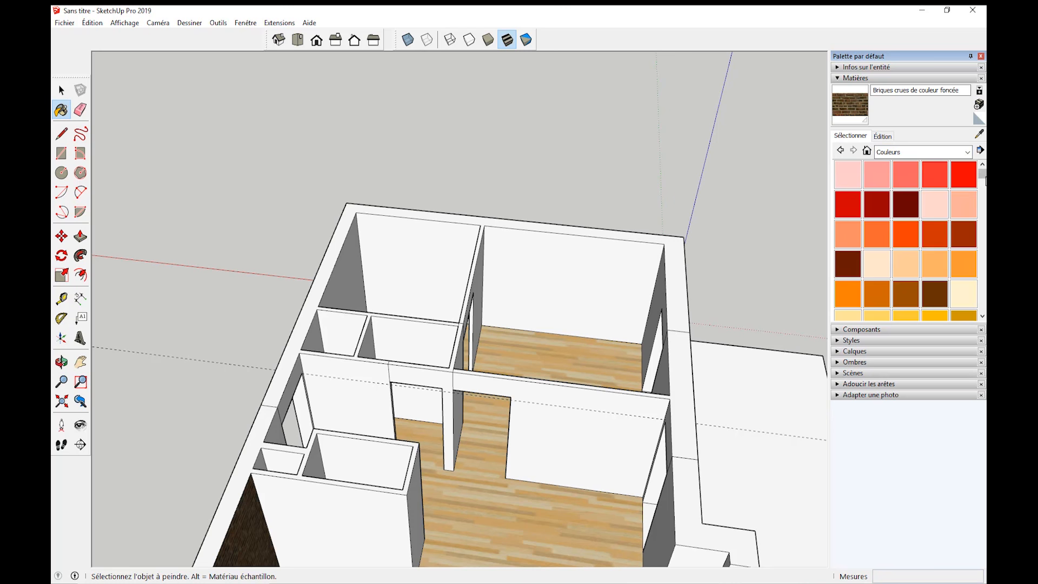
{"action": "mouse_move", "coordinate": [986, 180]}
{"action": "left_mouse_down"}
{"action": "mouse_move", "coordinate": [983, 292]}
{"action": "mouse_move", "coordinate": [983, 175]}
{"action": "left_mouse_up"}
{"action": "left_click", "coordinate": [936, 173]}
{"action": "left_click", "coordinate": [562, 276]}
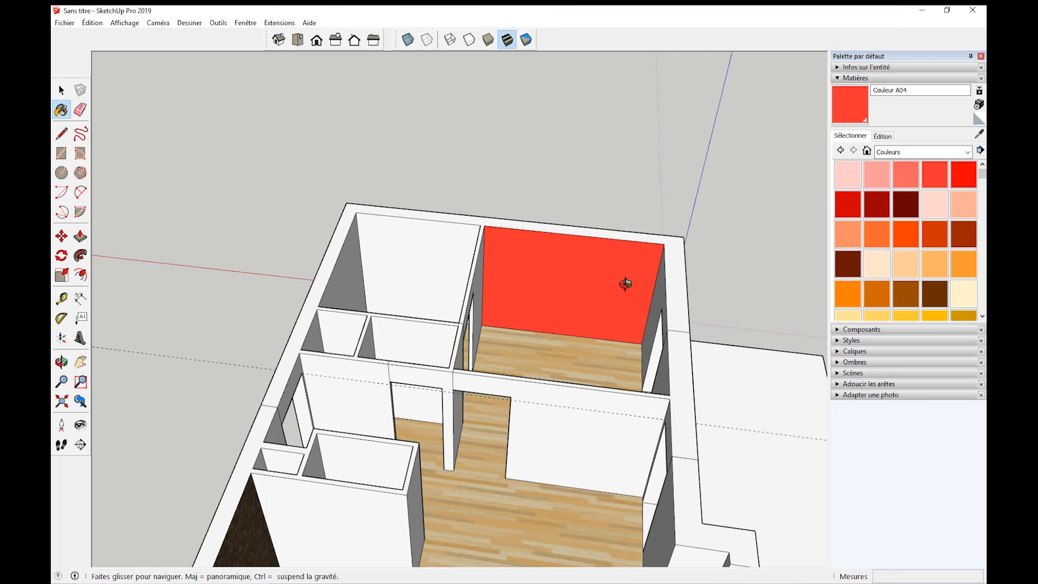
Paint the window wall of the red bedroom with "Couleur A04" from the Couleurs collection.
{"action": "mouse_move", "coordinate": [622, 282]}
{"action": "middle_mouse_down"}
{"action": "mouse_move", "coordinate": [606, 264]}
{"action": "mouse_move", "coordinate": [691, 278]}
{"action": "mouse_move", "coordinate": [596, 216]}
{"action": "middle_mouse_up"}
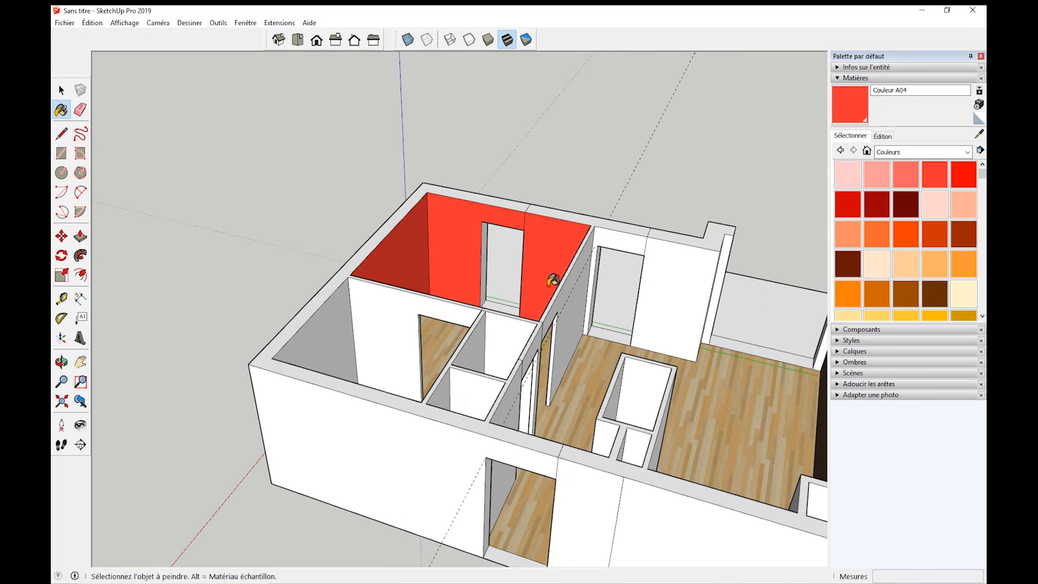
{"action": "mouse_move", "coordinate": [552, 273]}
{"action": "middle_mouse_down"}
{"action": "mouse_move", "coordinate": [487, 261]}
{"action": "mouse_move", "coordinate": [378, 345]}
{"action": "mouse_move", "coordinate": [656, 271]}
{"action": "mouse_move", "coordinate": [578, 266]}
{"action": "mouse_move", "coordinate": [602, 238]}
{"action": "middle_mouse_up"}
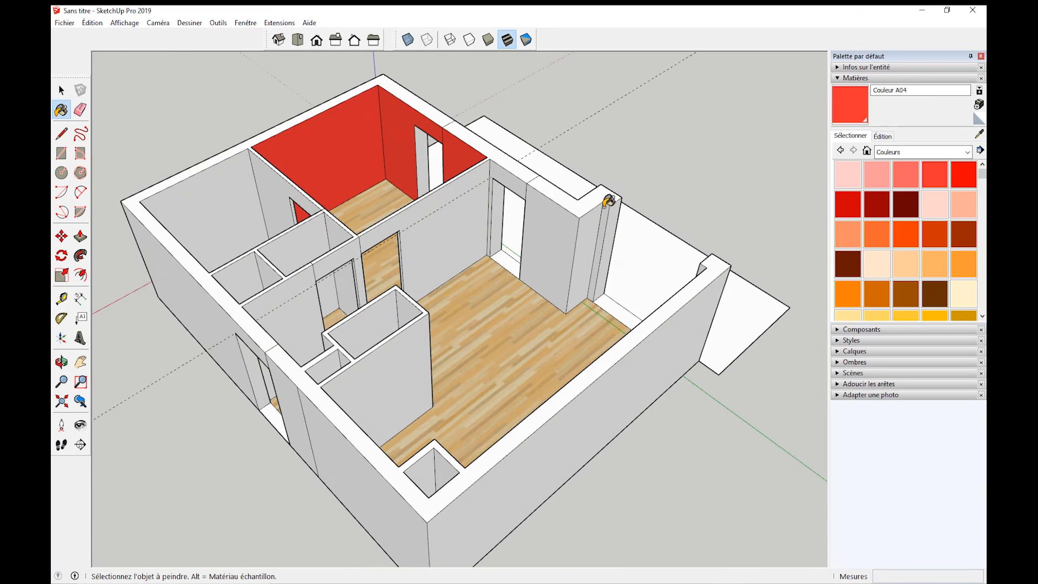
Draw a 40 cm high rectangle atop the wall end beside the living room's bay and Push/Pull it 200 cm across the opening as a lintel.
{"action": "scroll", "coordinate": [608, 201], "scroll_direction": "up", "scroll_amount": 3}
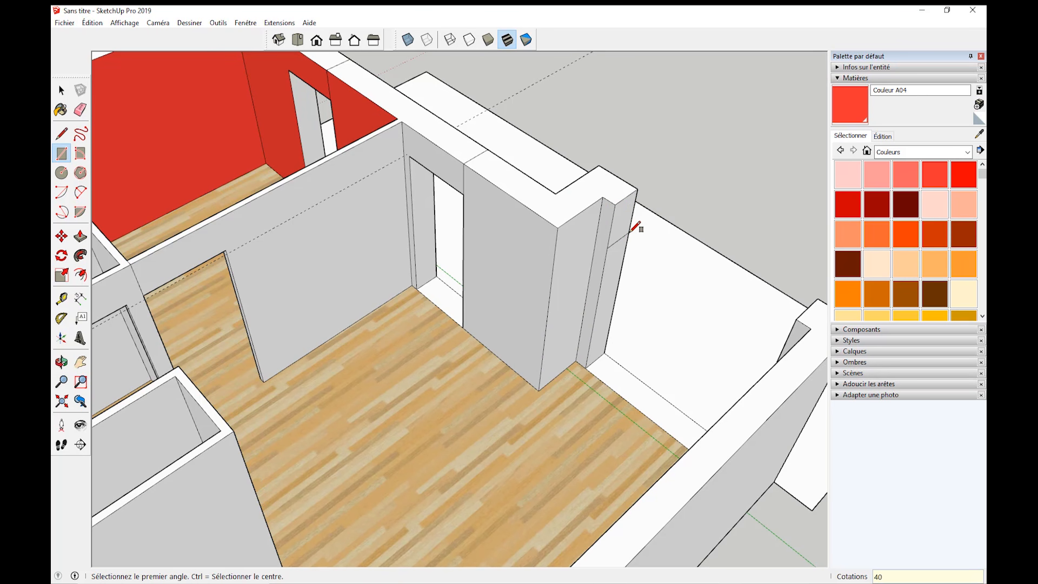
{"action": "left_click", "coordinate": [80, 236]}
{"action": "left_click", "coordinate": [624, 221]}
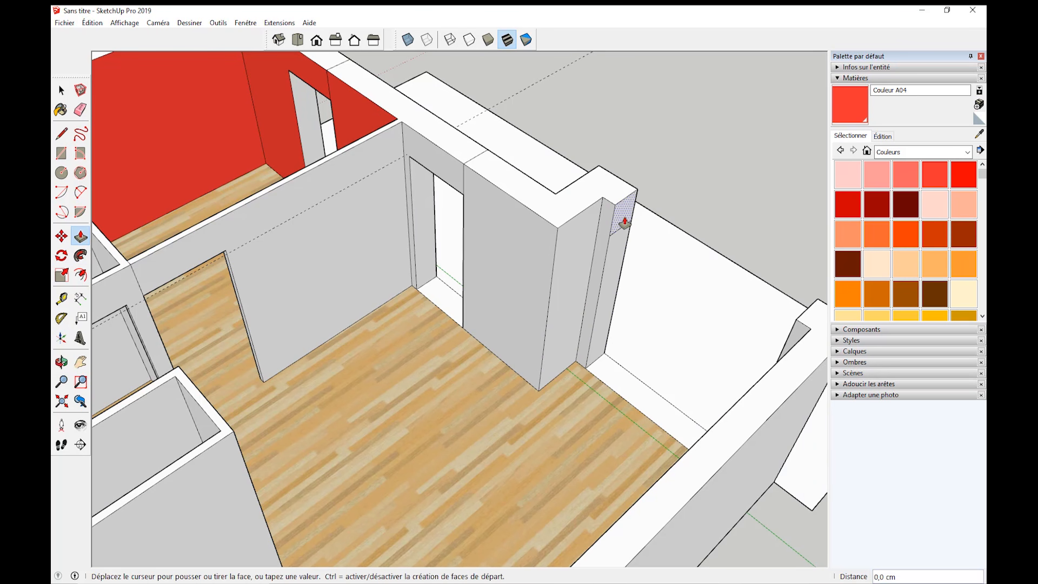
{"action": "middle_click_drag", "start_coordinate": [692, 264], "coordinate": [445, 232], "text": "shift"}
{"action": "left_click", "coordinate": [543, 273]}
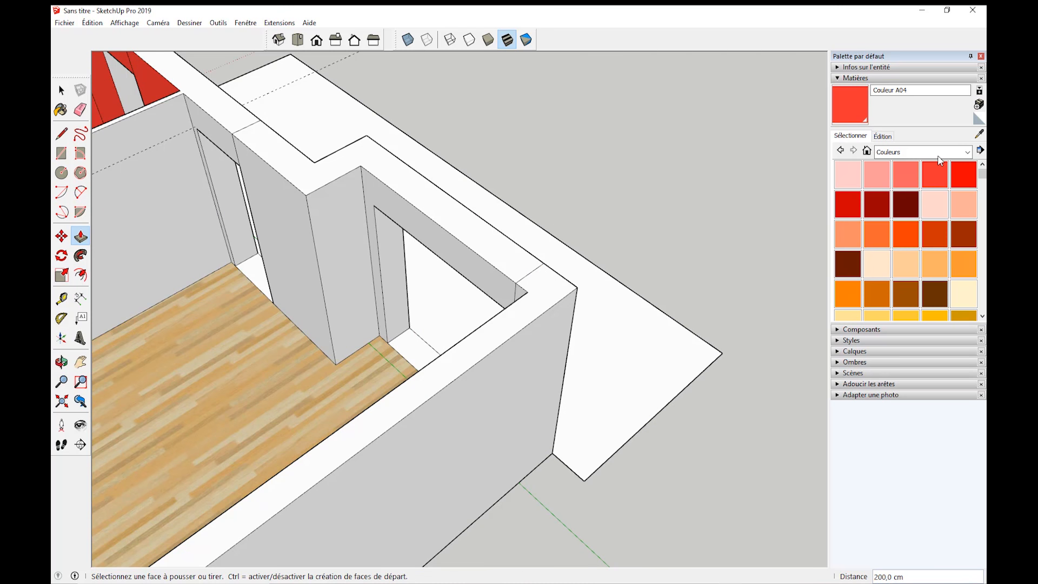
Paint the terrace floor outside the facade with the "Ardoise" material from the Carrelage collection.
{"action": "left_click", "coordinate": [919, 151]}
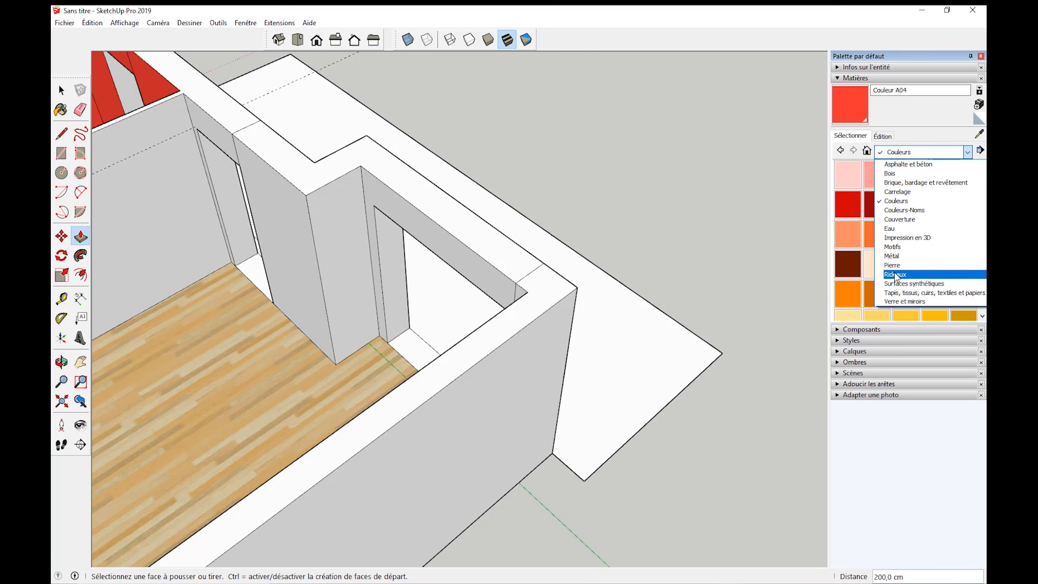
{"action": "left_click", "coordinate": [904, 192]}
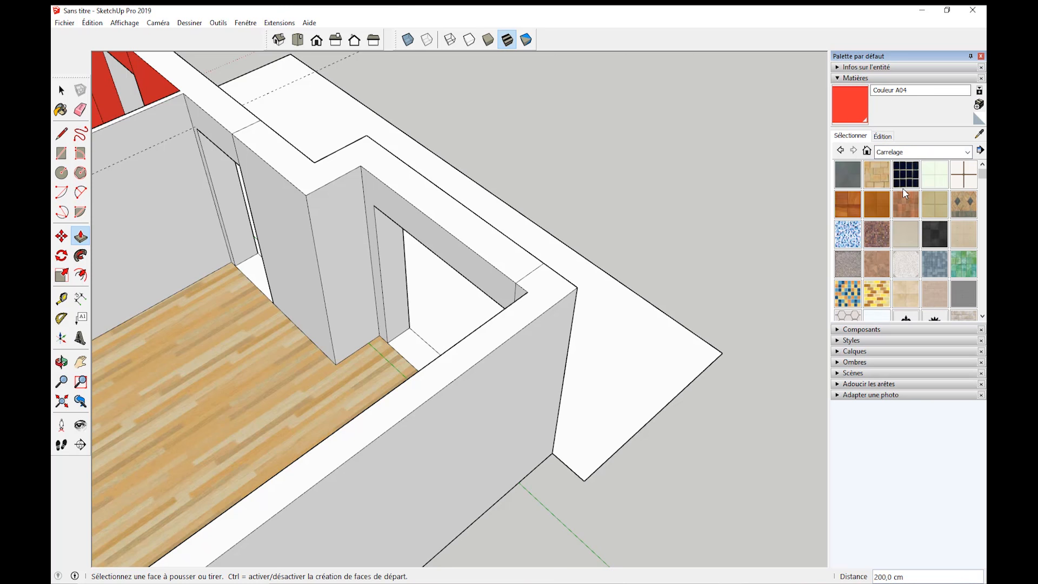
{"action": "left_click", "coordinate": [848, 176]}
{"action": "left_click", "coordinate": [595, 355]}
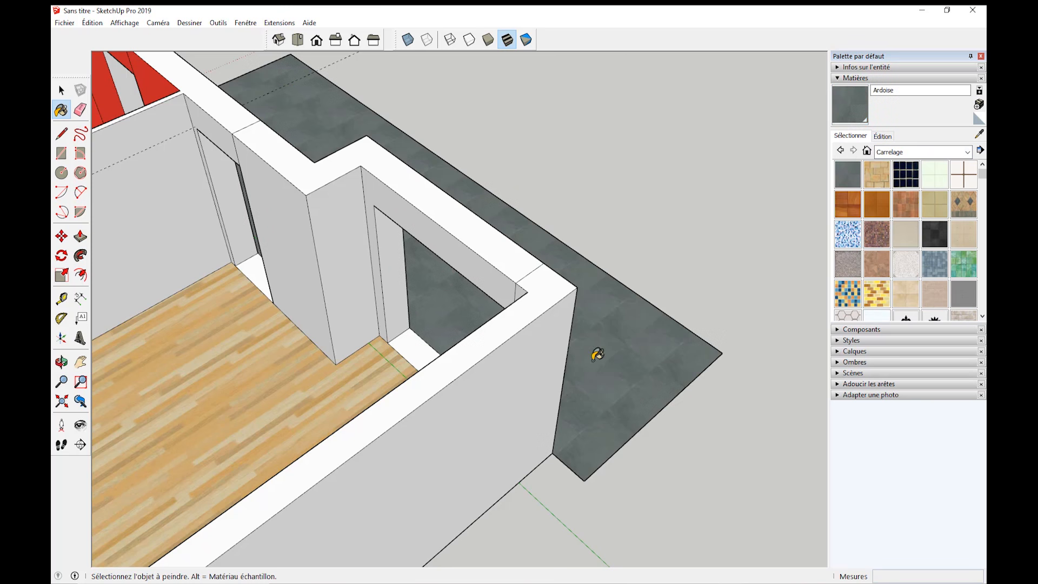
{"action": "middle_click_drag", "start_coordinate": [693, 382], "coordinate": [281, 238]}
{"action": "scroll", "coordinate": [443, 249], "scroll_direction": "down", "scroll_amount": 3}
{"action": "middle_click_drag", "start_coordinate": [446, 254], "coordinate": [366, 304]}
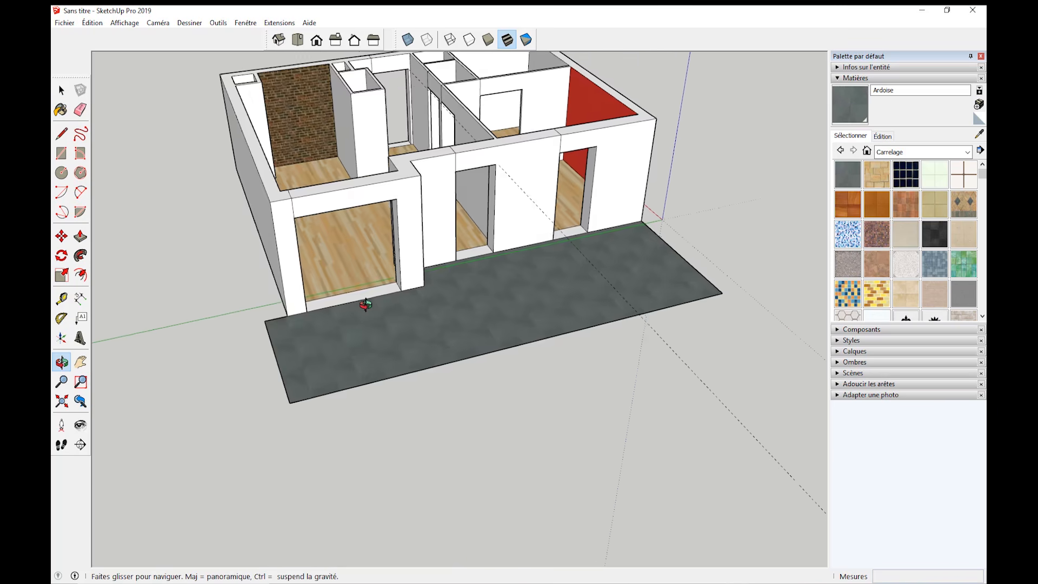
{"action": "mouse_move", "coordinate": [487, 273]}
{"action": "middle_mouse_down", "text": "shift"}
{"action": "mouse_move", "coordinate": [437, 314]}
{"action": "mouse_move", "coordinate": [471, 297]}
{"action": "mouse_move", "coordinate": [390, 283]}
{"action": "mouse_move", "coordinate": [364, 355]}
{"action": "mouse_move", "coordinate": [666, 468]}
{"action": "mouse_move", "coordinate": [417, 348]}
{"action": "mouse_move", "coordinate": [640, 352]}
{"action": "mouse_move", "coordinate": [749, 313]}
{"action": "mouse_move", "coordinate": [459, 445]}
{"action": "mouse_move", "coordinate": [424, 449]}
{"action": "mouse_move", "coordinate": [501, 396]}
{"action": "mouse_move", "coordinate": [178, 271]}
{"action": "mouse_move", "coordinate": [388, 295]}
{"action": "mouse_move", "coordinate": [340, 352]}
{"action": "mouse_move", "coordinate": [477, 309]}
{"action": "mouse_move", "coordinate": [373, 335]}
{"action": "mouse_move", "coordinate": [571, 330]}
{"action": "middle_mouse_up", "text": "shift"}
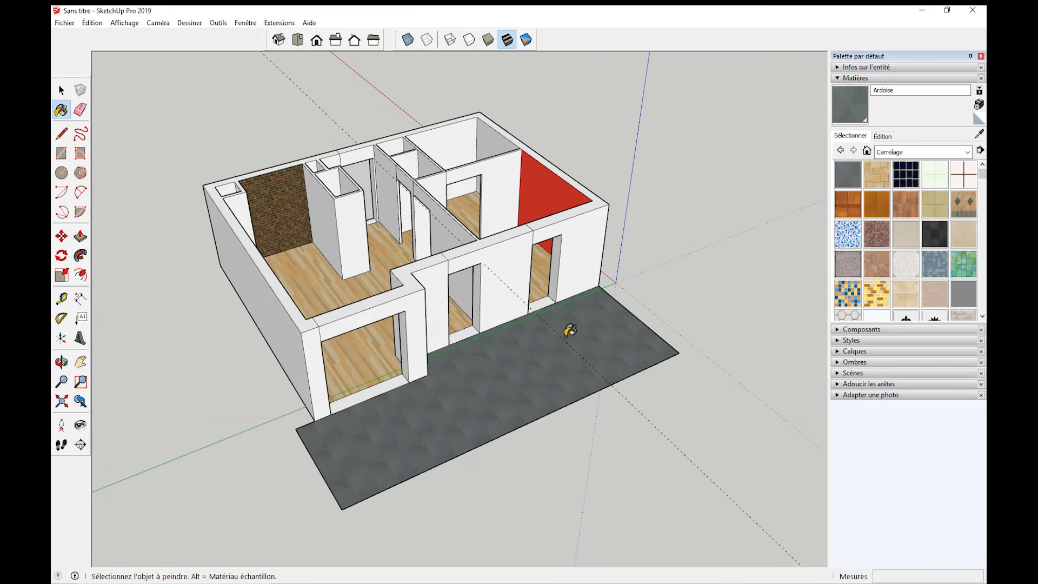